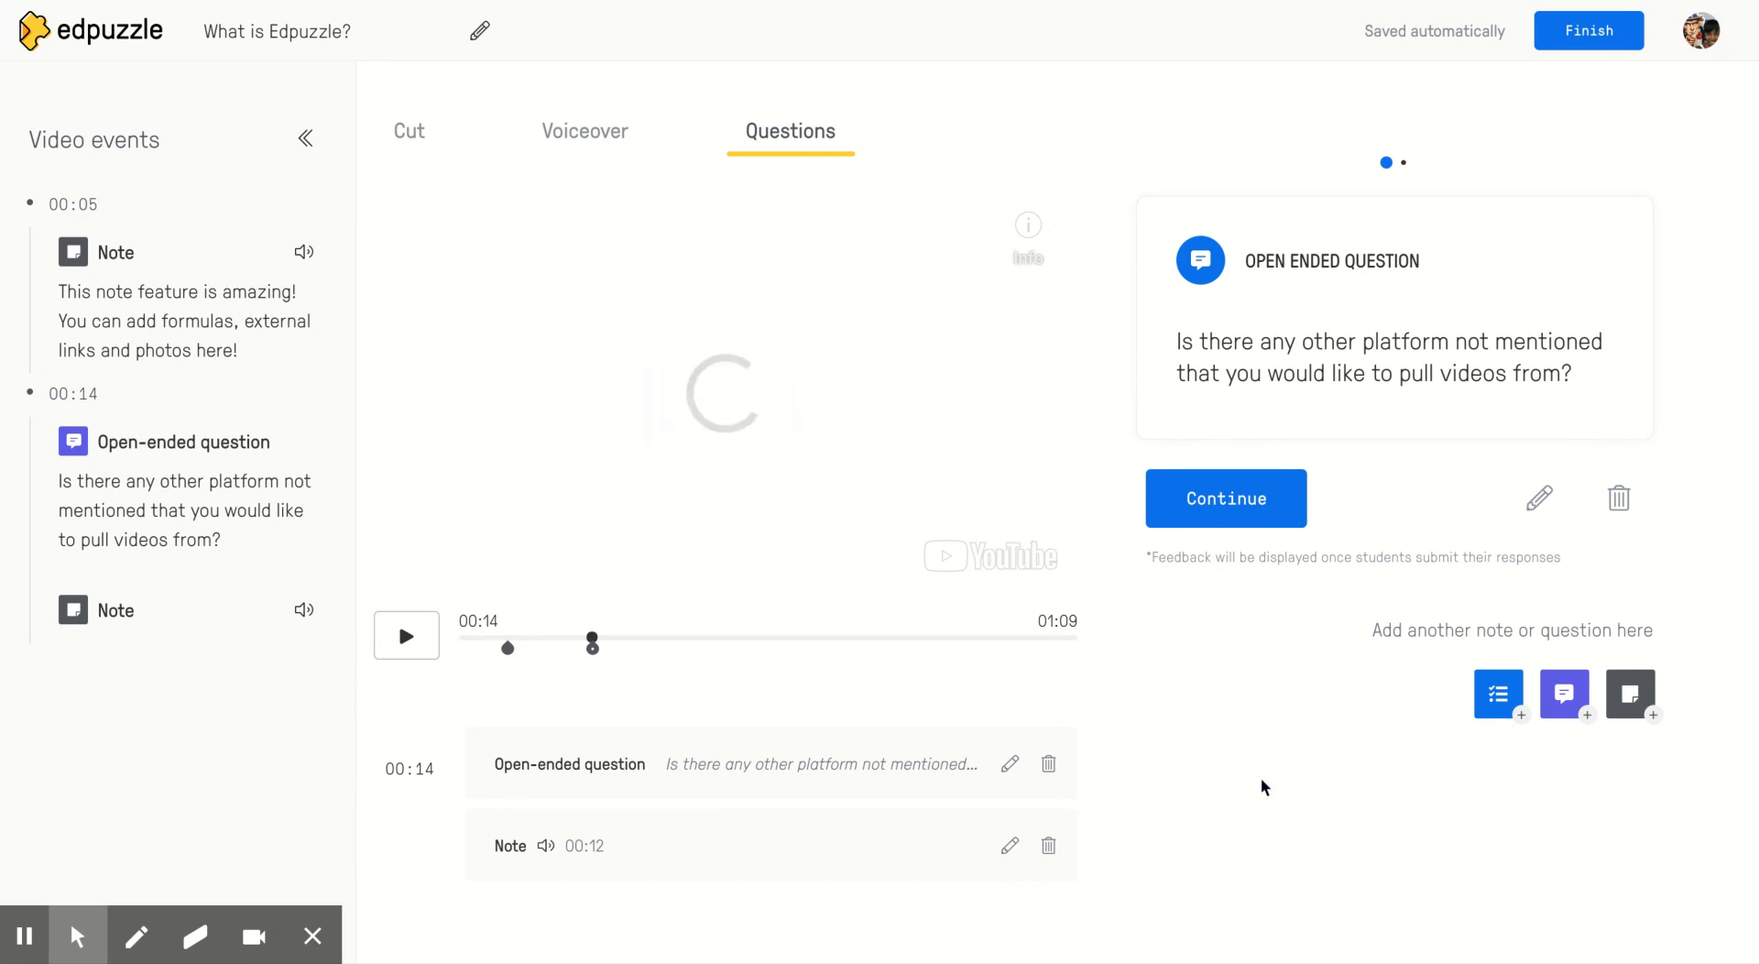
- Resume the video, pause it at 00:26 and start a multiple-choice question reading "Which do you think you would use more?"
{"action": "left_click", "coordinate": [1228, 513]}
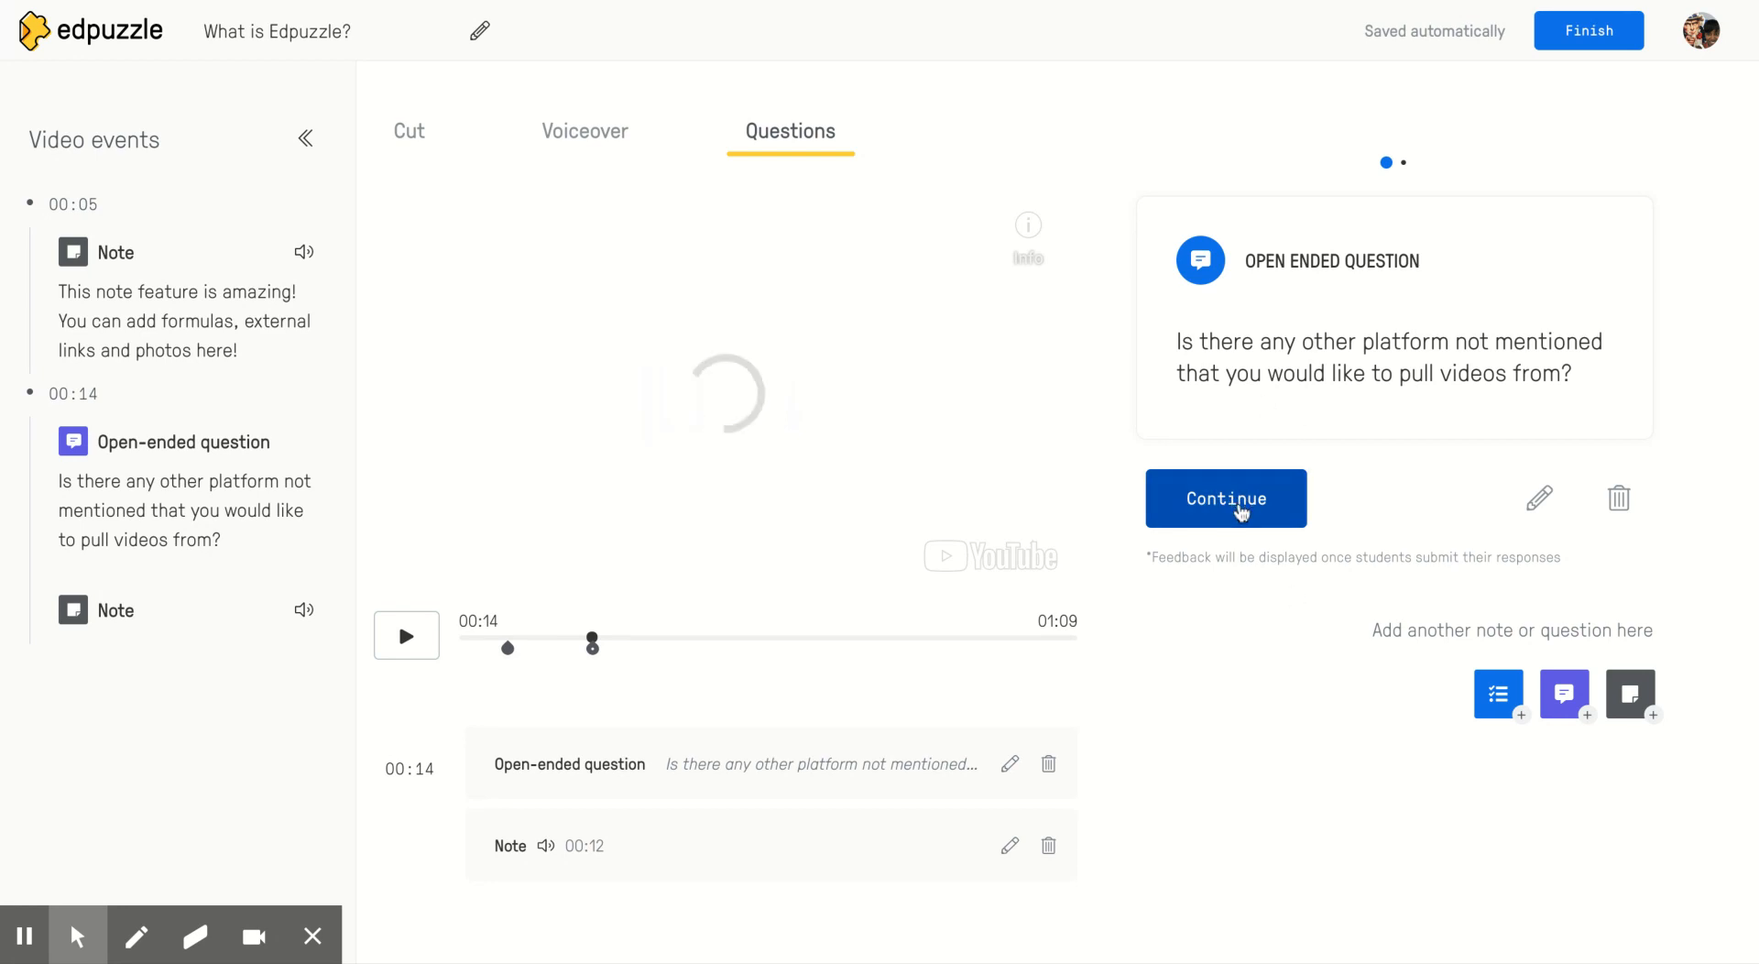
{"action": "left_click", "coordinate": [1241, 509]}
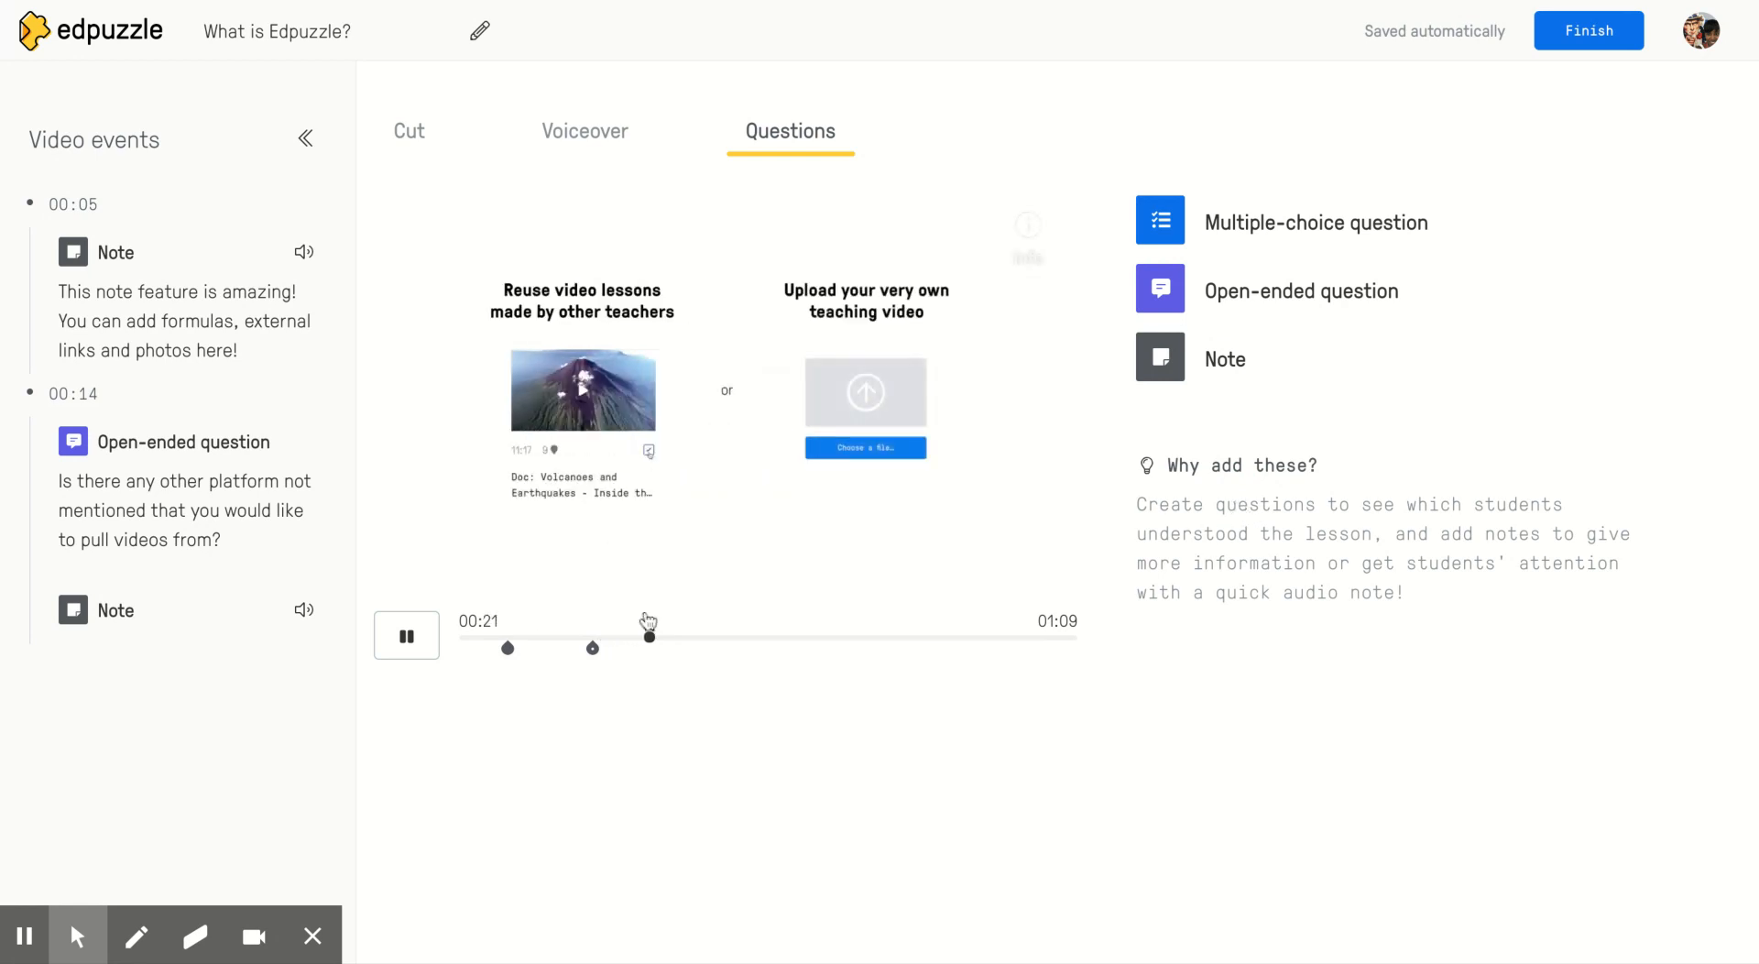
{"action": "left_click", "coordinate": [412, 636]}
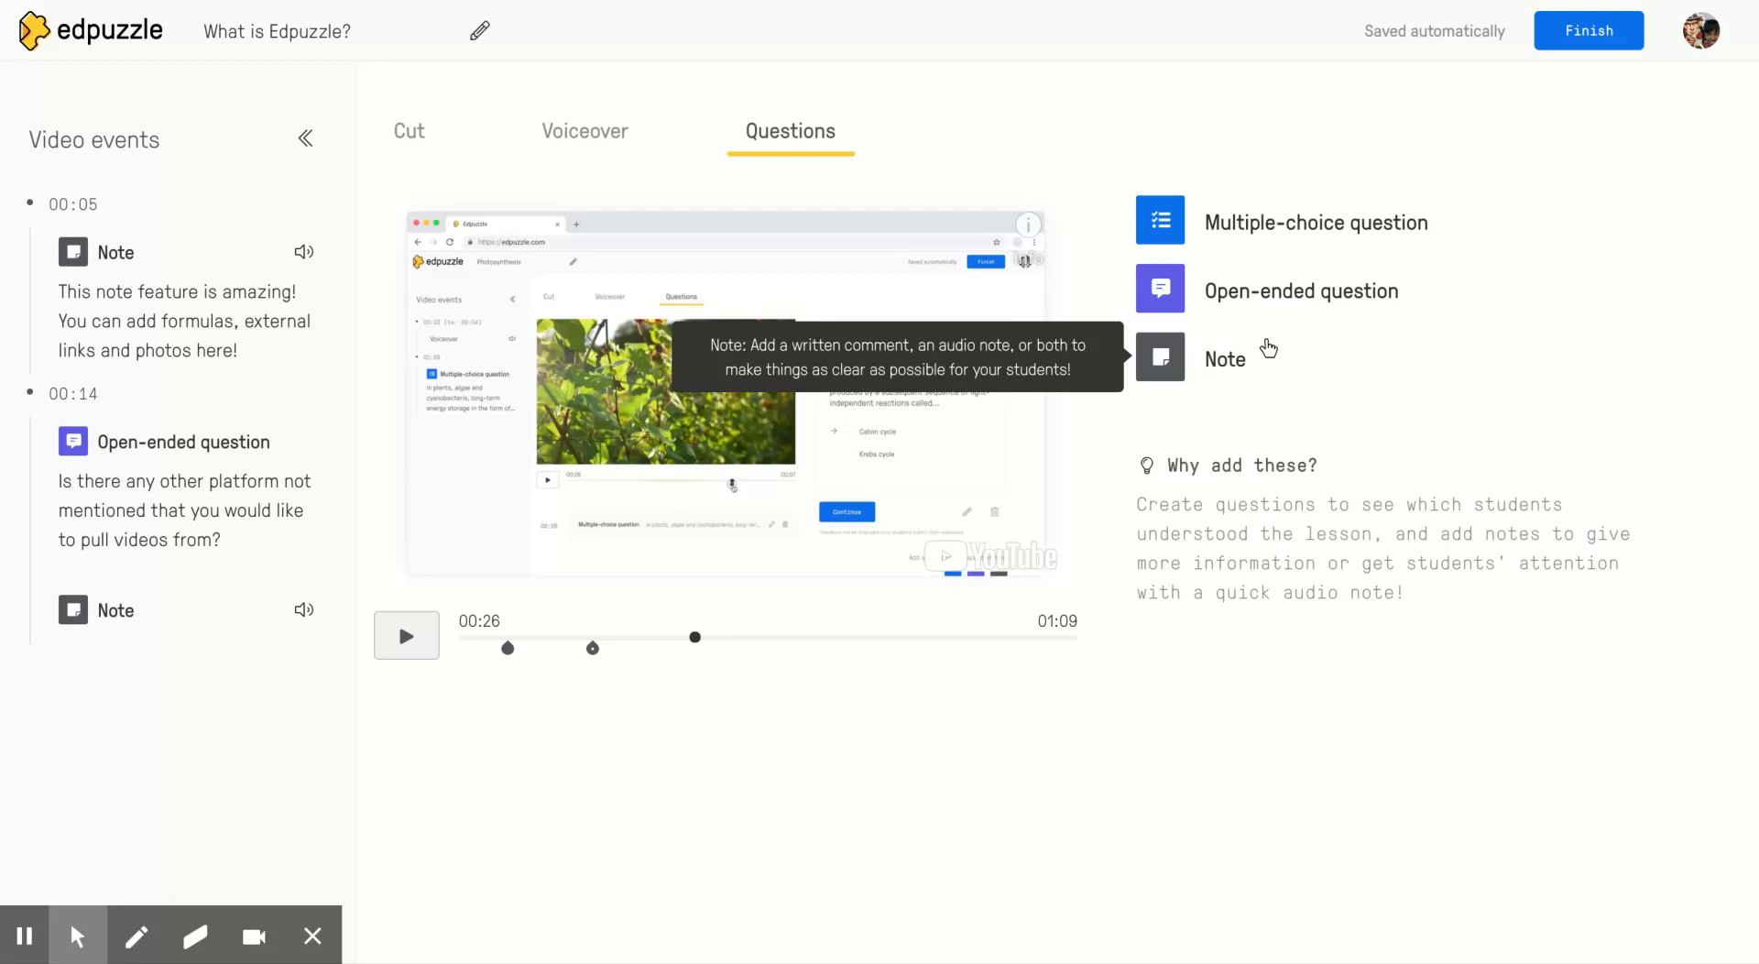
{"action": "left_click", "coordinate": [1291, 223]}
{"action": "left_click", "coordinate": [1324, 350]}
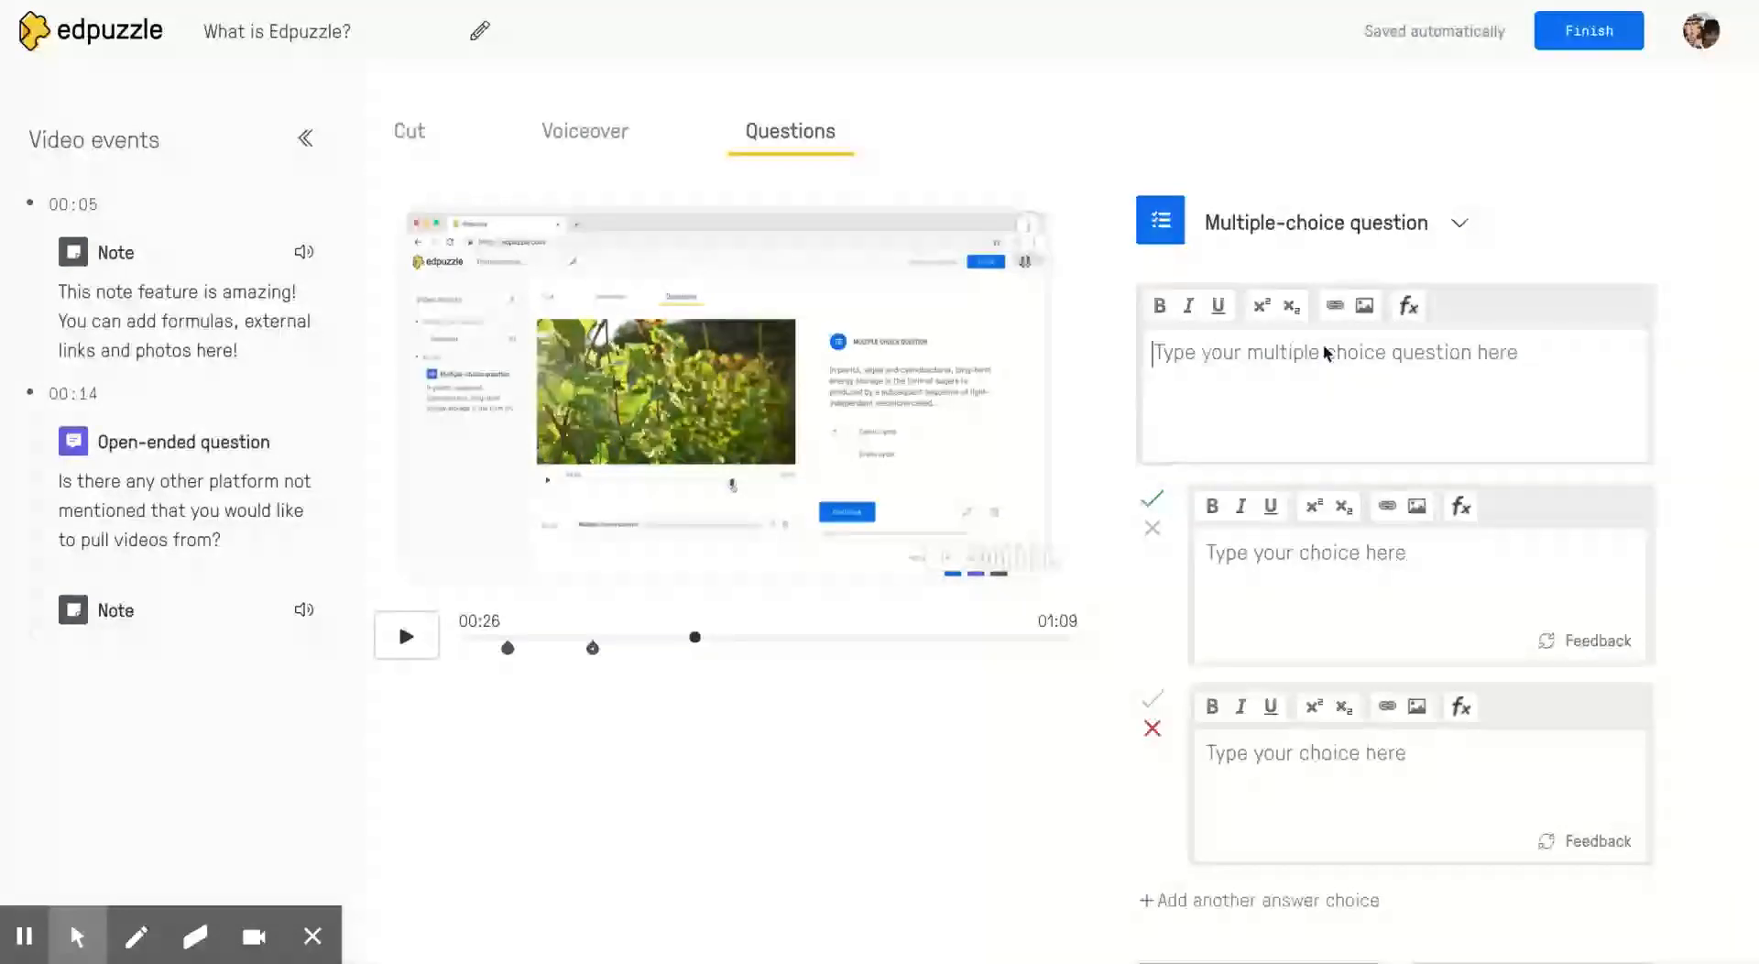
{"action": "type", "text": "Which "}
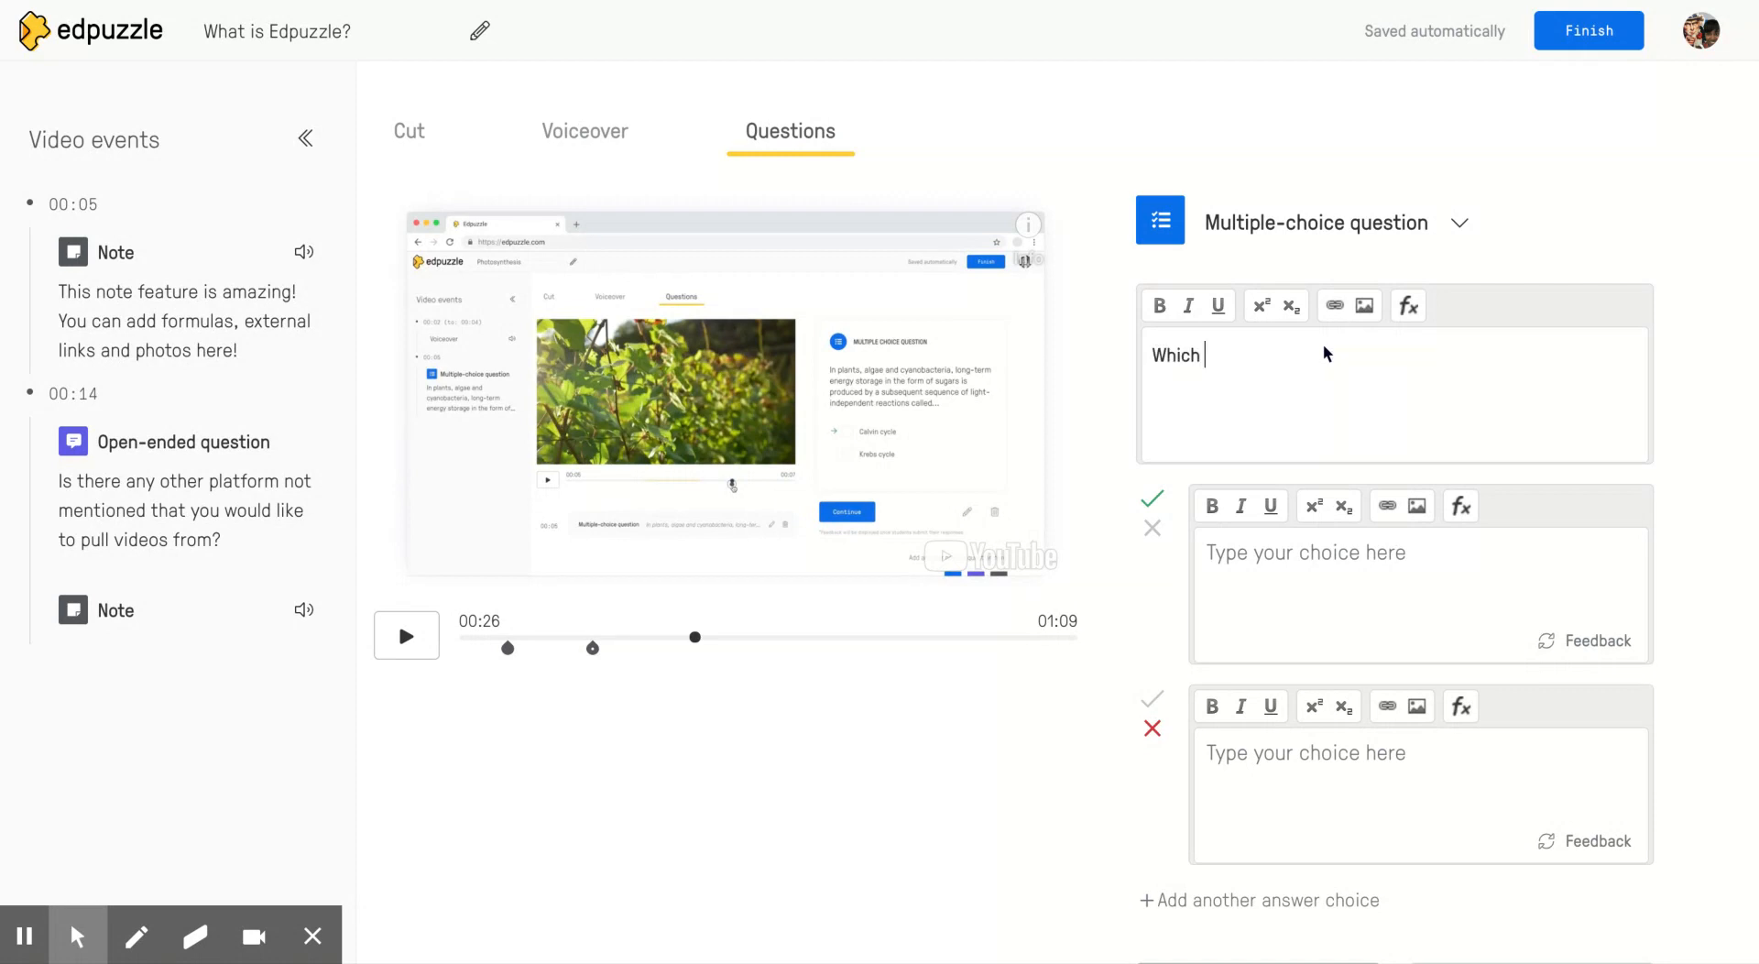
{"action": "type", "text": "do you think you would use more ?"}
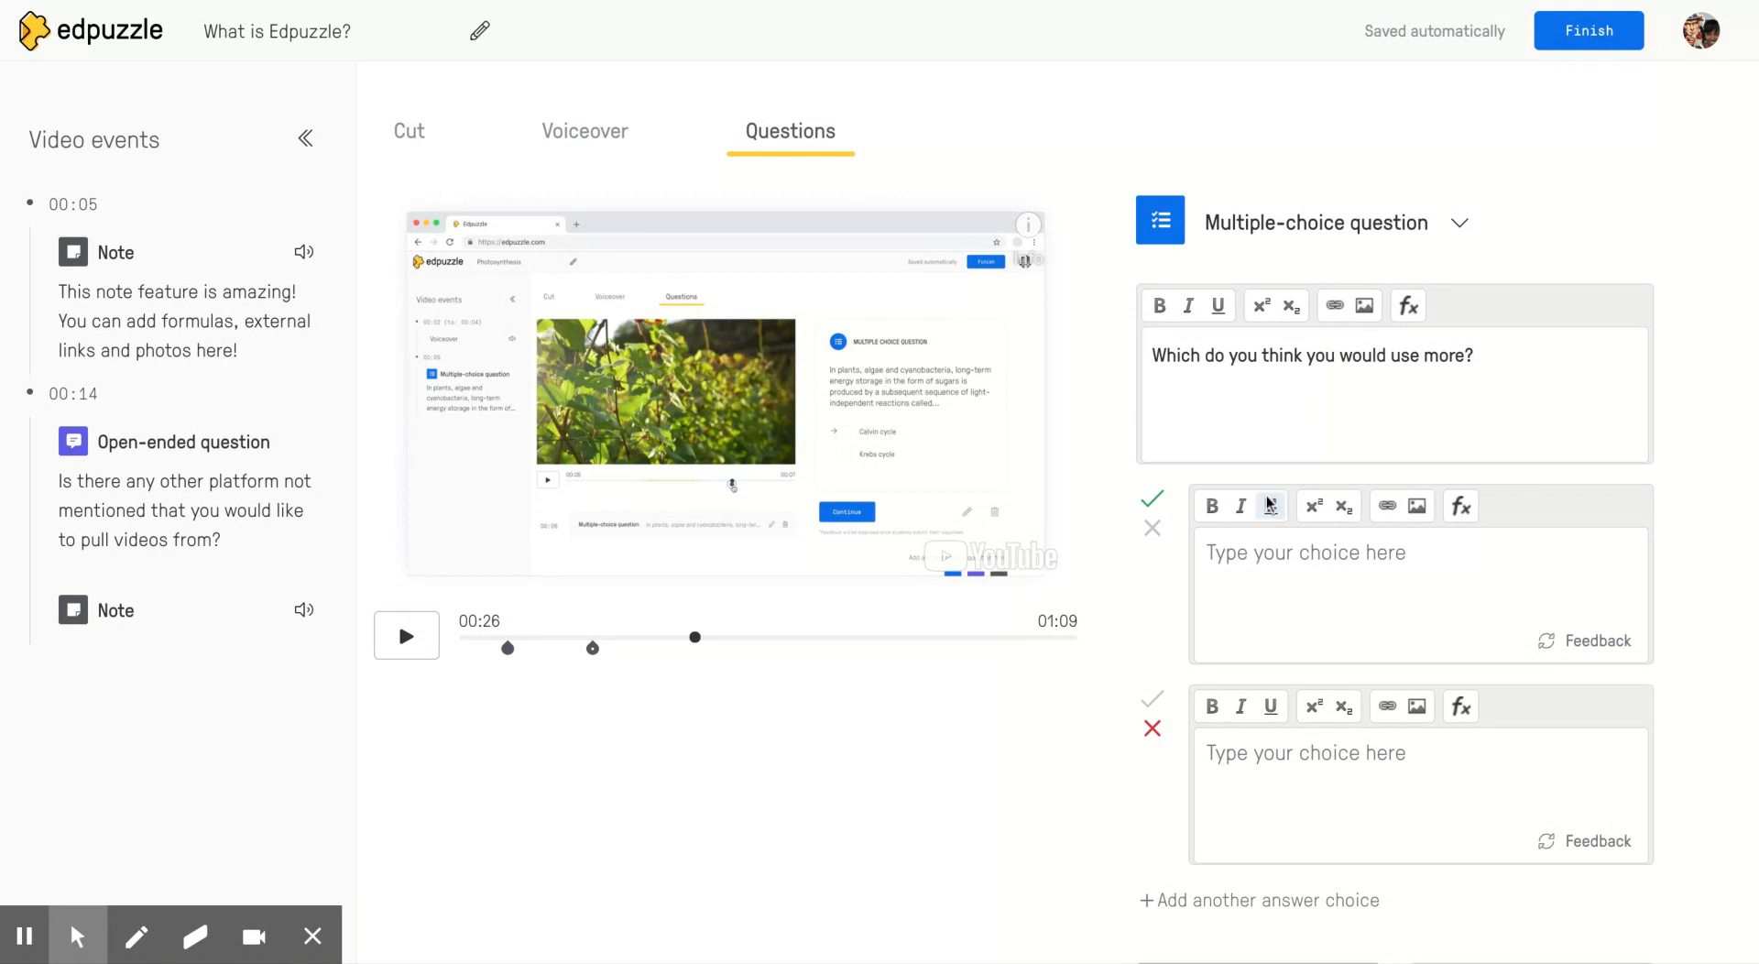
- Enter "I would use ready made videos more." as the question's first answer choice
{"action": "left_click", "coordinate": [1217, 554]}
{"action": "type", "text": "I per"}
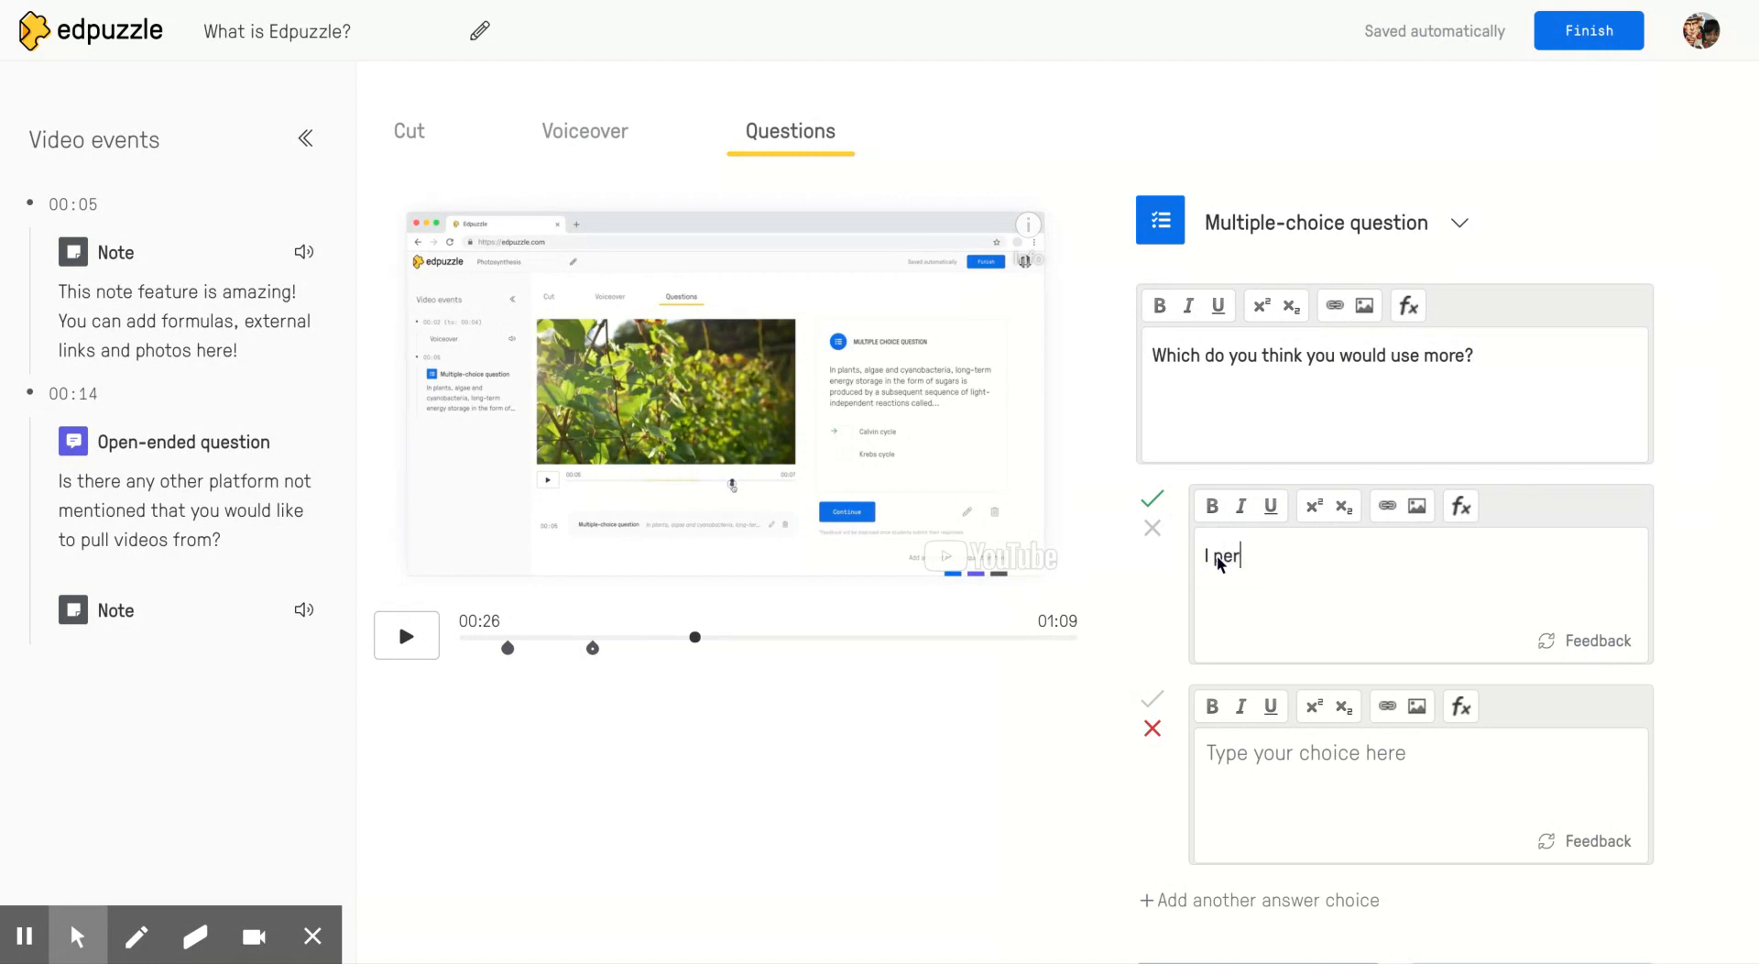
{"action": "key", "text": "BackSpace"}
{"action": "key", "text": "BackSpace"}
{"action": "key", "text": "BackSpace"}
{"action": "type", "text": "prefer to use"}
{"action": "key", "text": "BackSpace"}
{"action": "key", "text": "BackSpace"}
{"action": "key", "text": "BackSpace"}
{"action": "key", "text": "BackSpace"}
{"action": "key", "text": "BackSpace"}
{"action": "key", "text": "BackSpace"}
{"action": "key", "text": "BackSpace"}
{"action": "key", "text": "BackSpace"}
{"action": "key", "text": "BackSpace"}
{"action": "key", "text": "BackSpace"}
{"action": "key", "text": "BackSpace"}
{"action": "key", "text": "BackSpace"}
{"action": "key", "text": "BackSpace"}
{"action": "type", "text": "would use ready made vid"}
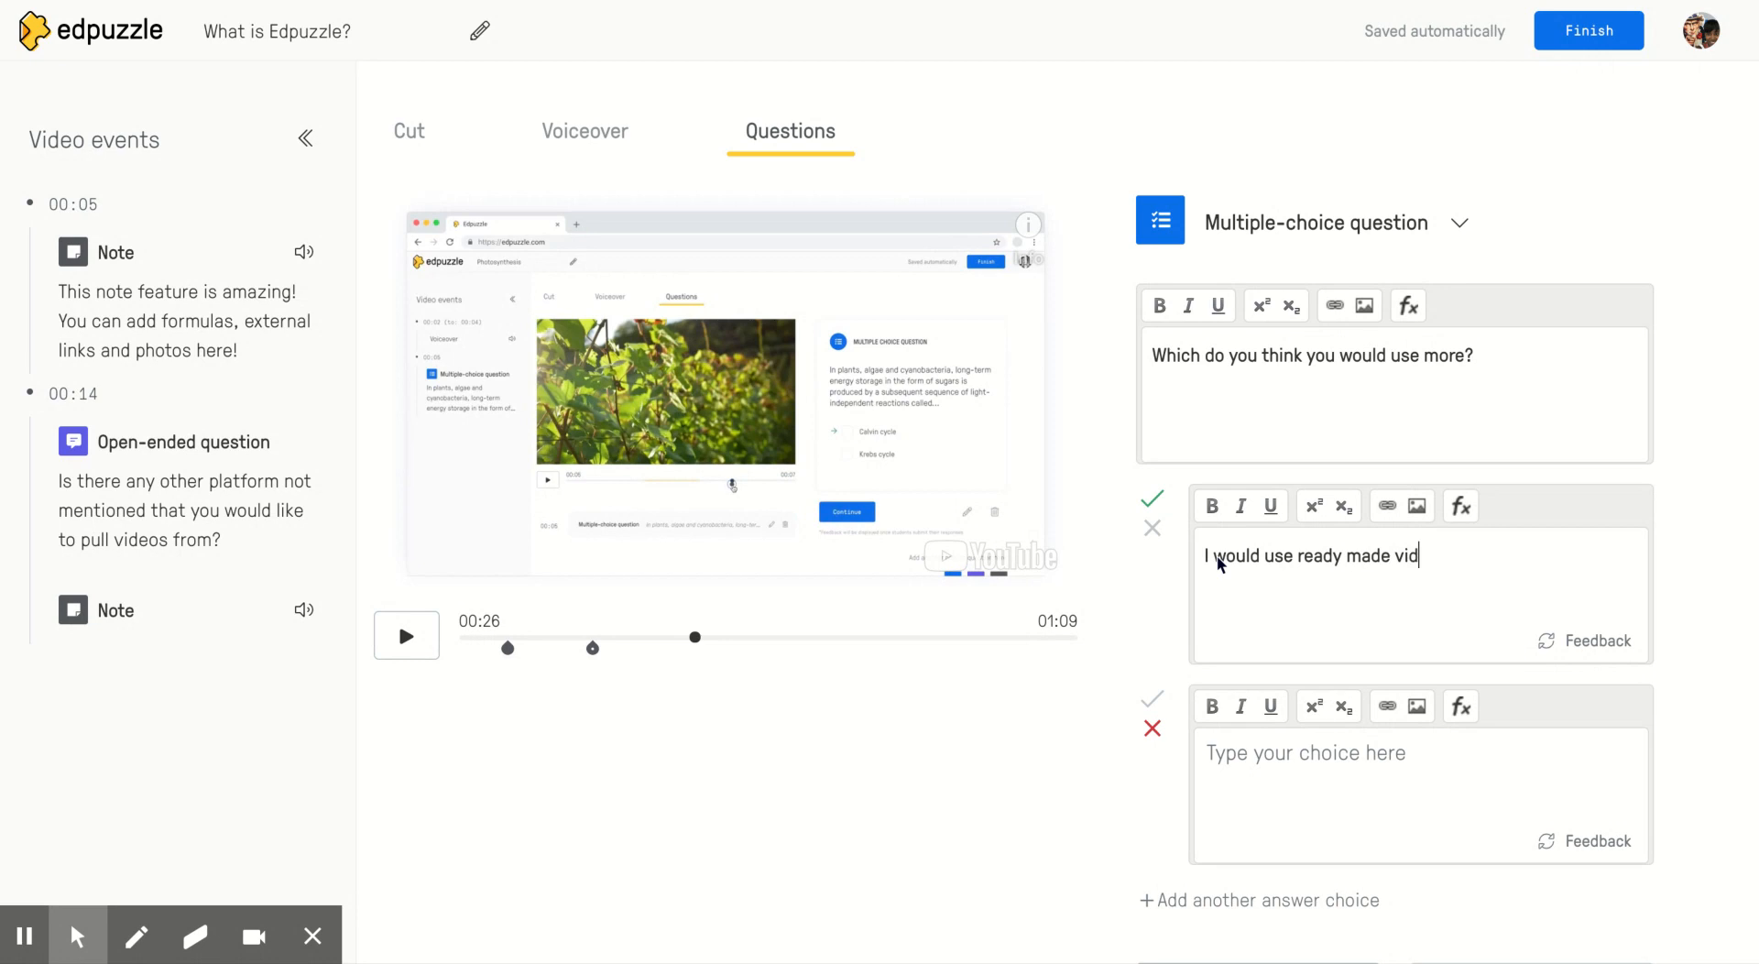
{"action": "type", "text": "eos more."}
- Enter "I would make my own." as the second answer choice and add a third, empty answer choice
{"action": "left_click", "coordinate": [1251, 774]}
{"action": "type", "text": "I would"}
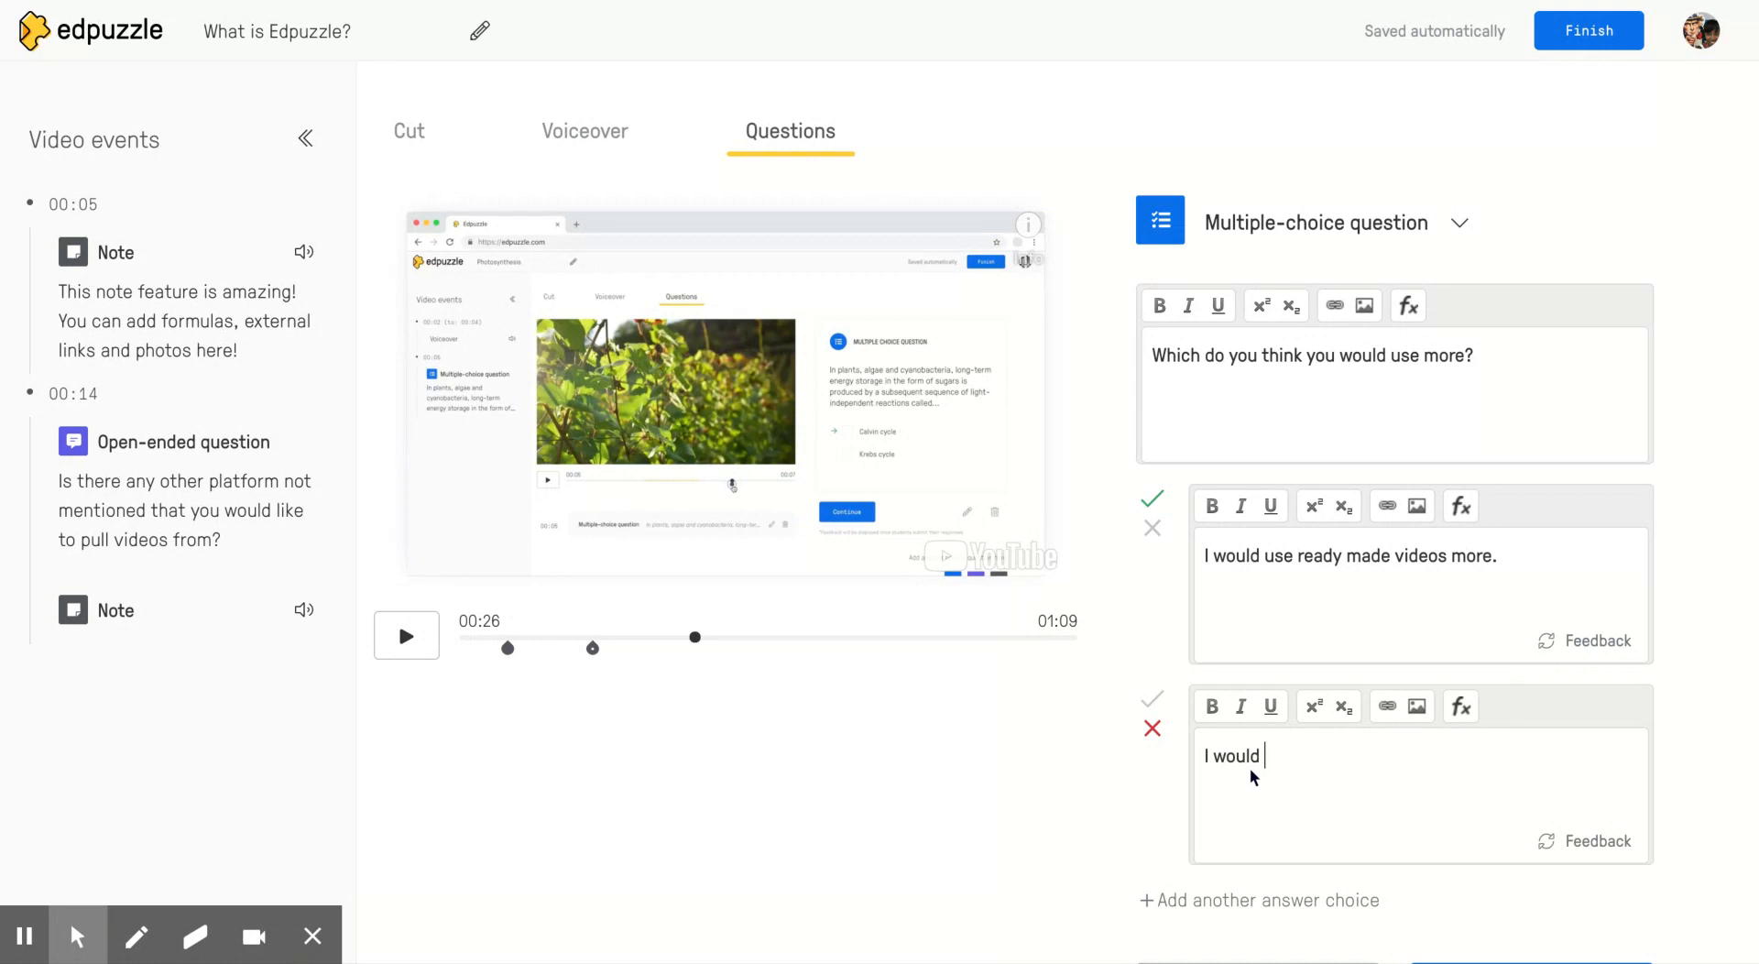
{"action": "type", "text": "ake my own"}
{"action": "left_click", "coordinate": [1210, 901]}
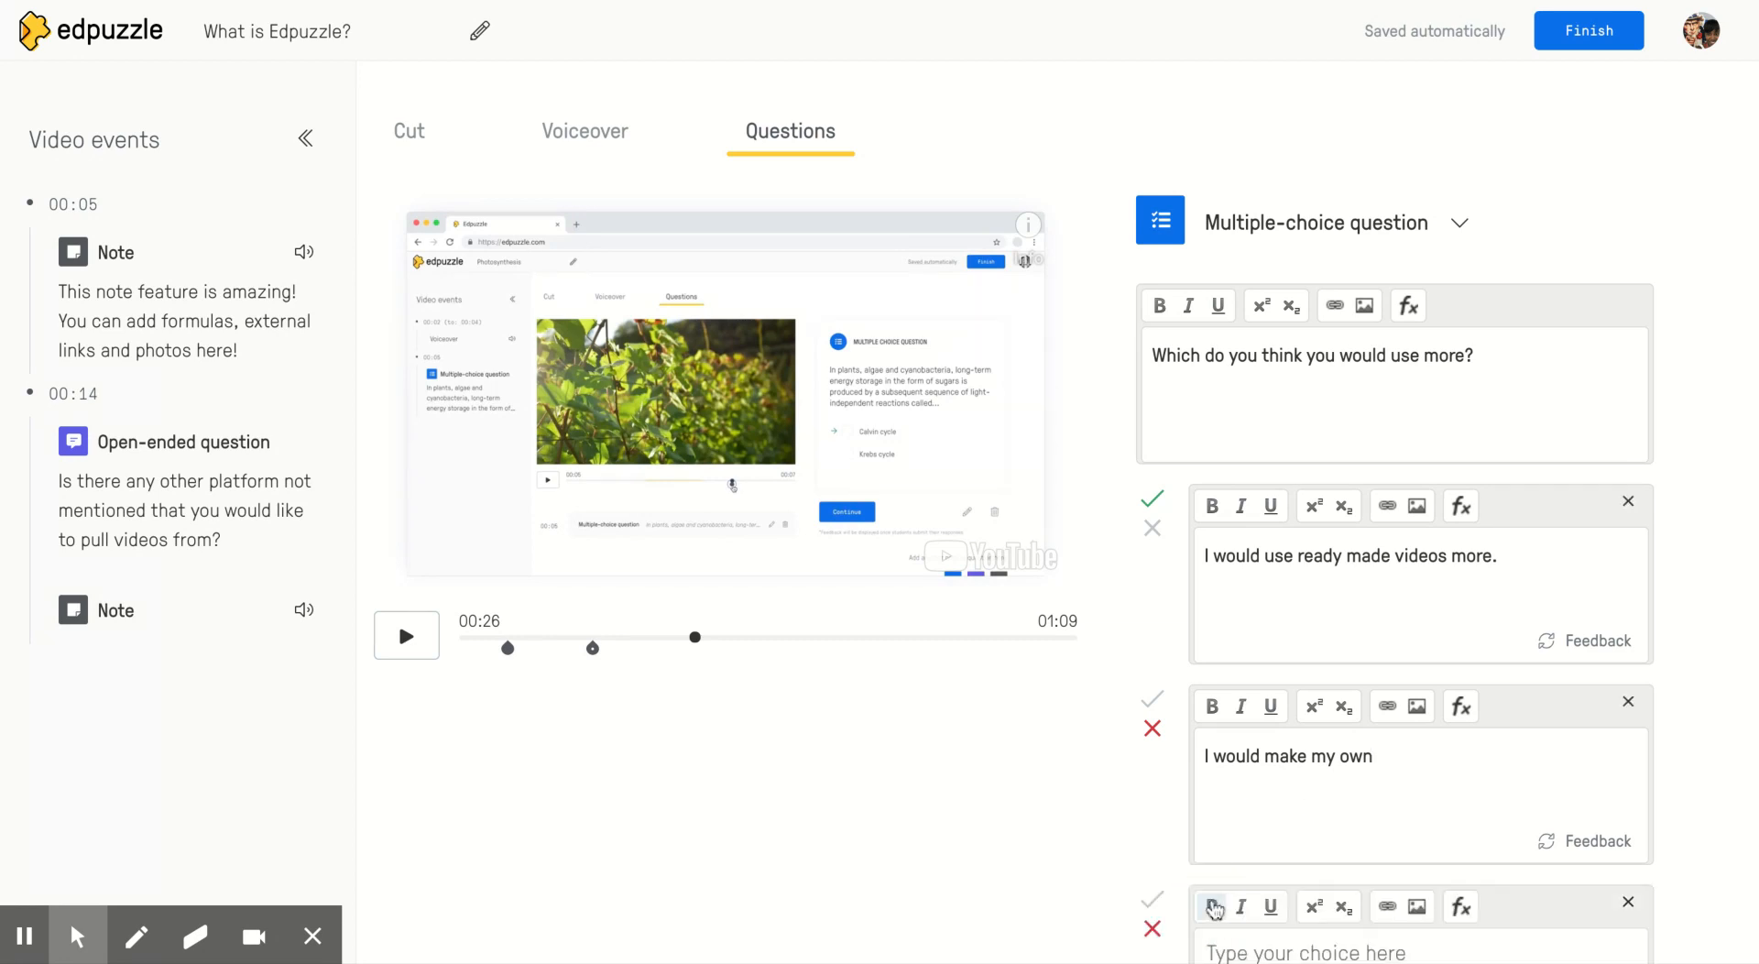
{"action": "scroll", "coordinate": [1500, 723], "scroll_direction": "down", "scroll_amount": 4}
{"action": "left_click", "coordinate": [1379, 357]}
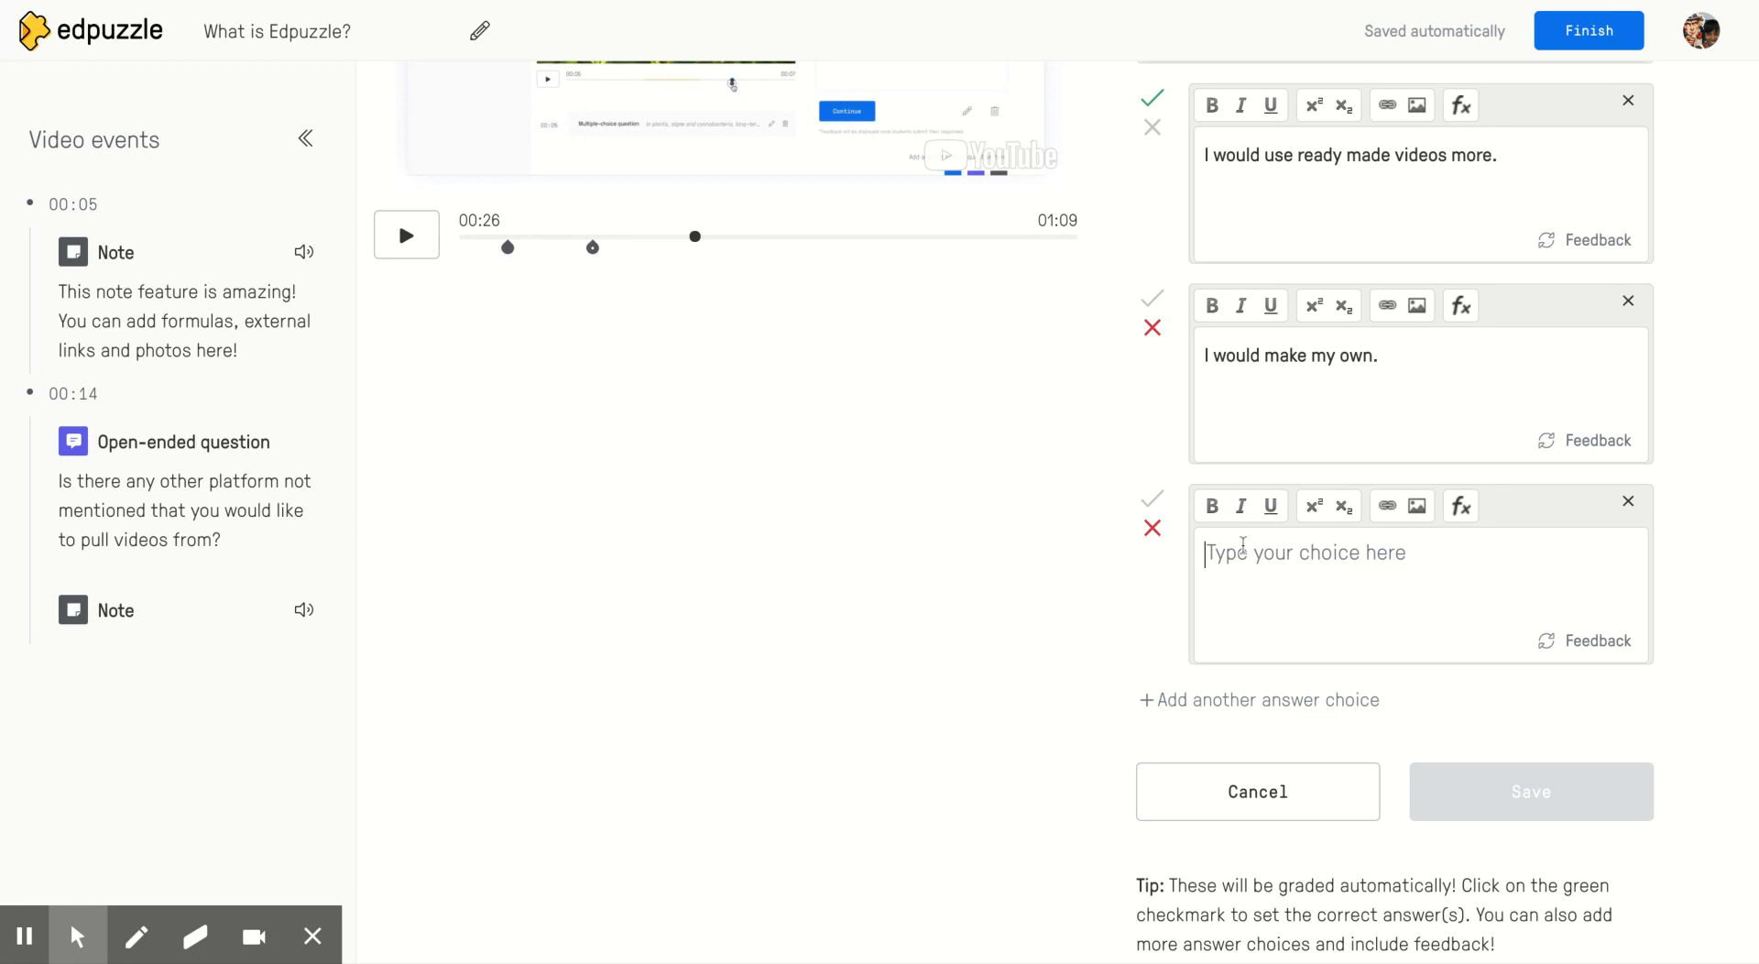
- Enter "I would most likely do a bit of both depending on what I can find... for free." as the third choice and save the question
{"action": "type", "text": "I would mosg"}
{"action": "key", "text": "BackSpace"}
{"action": "type", "text": "t likely do a bit of "}
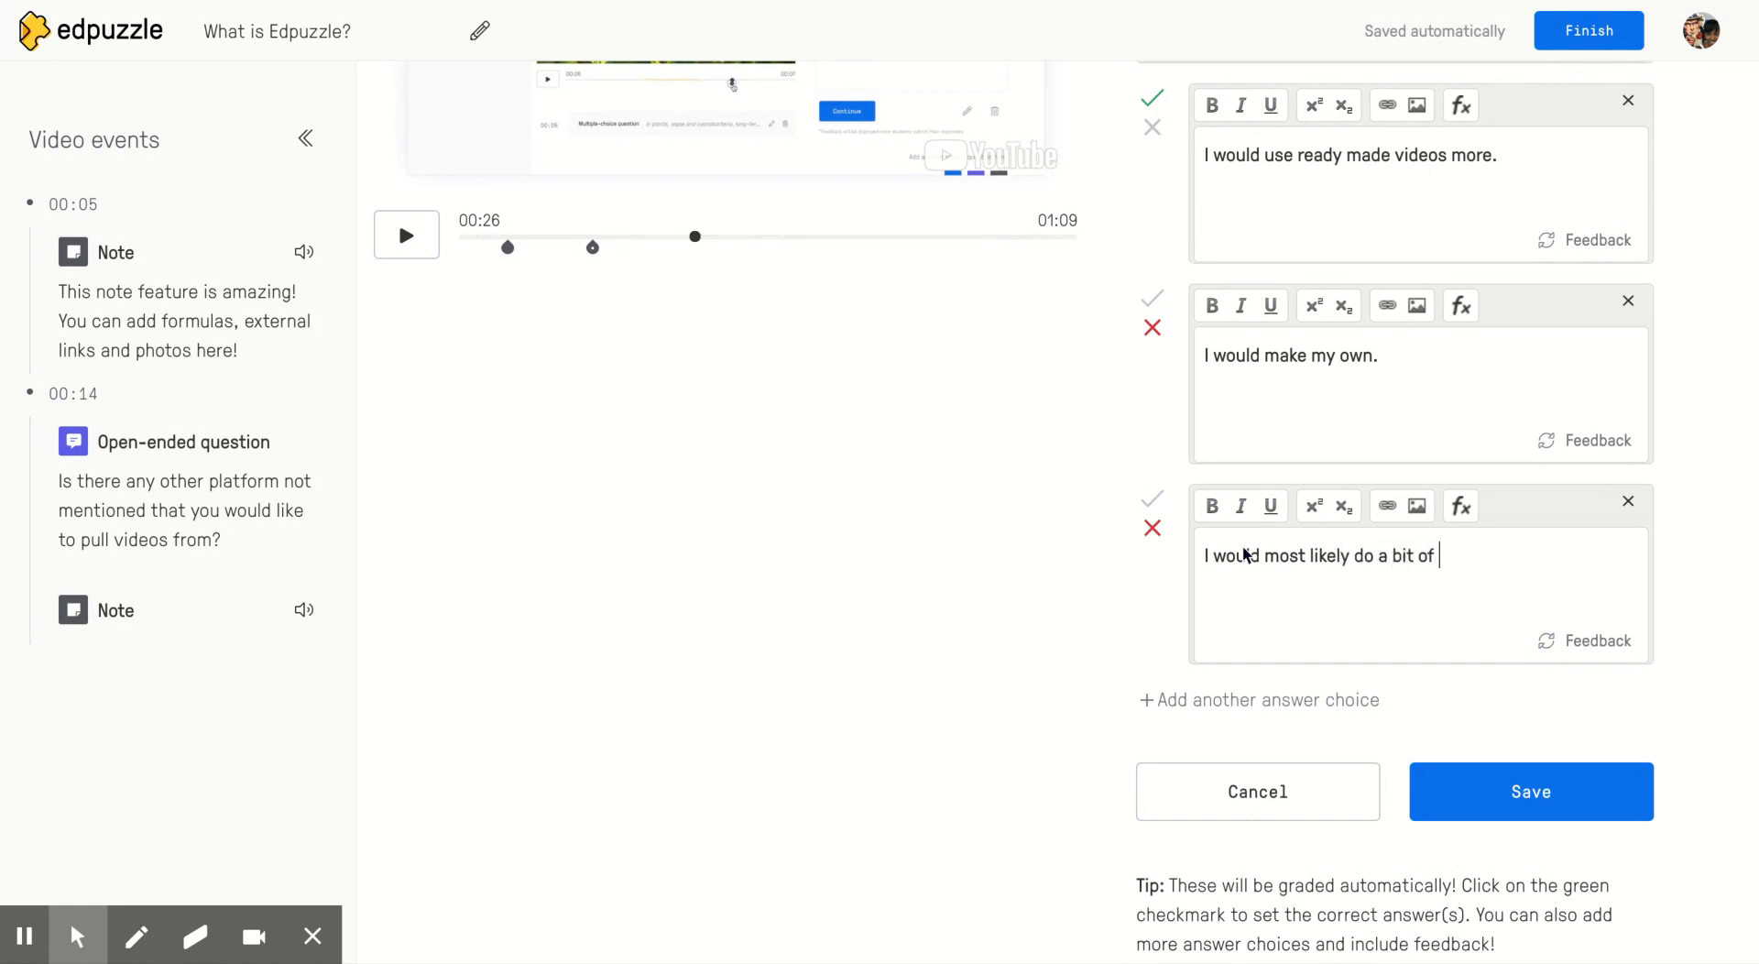
{"action": "type", "text": "both  depending on what I can find"}
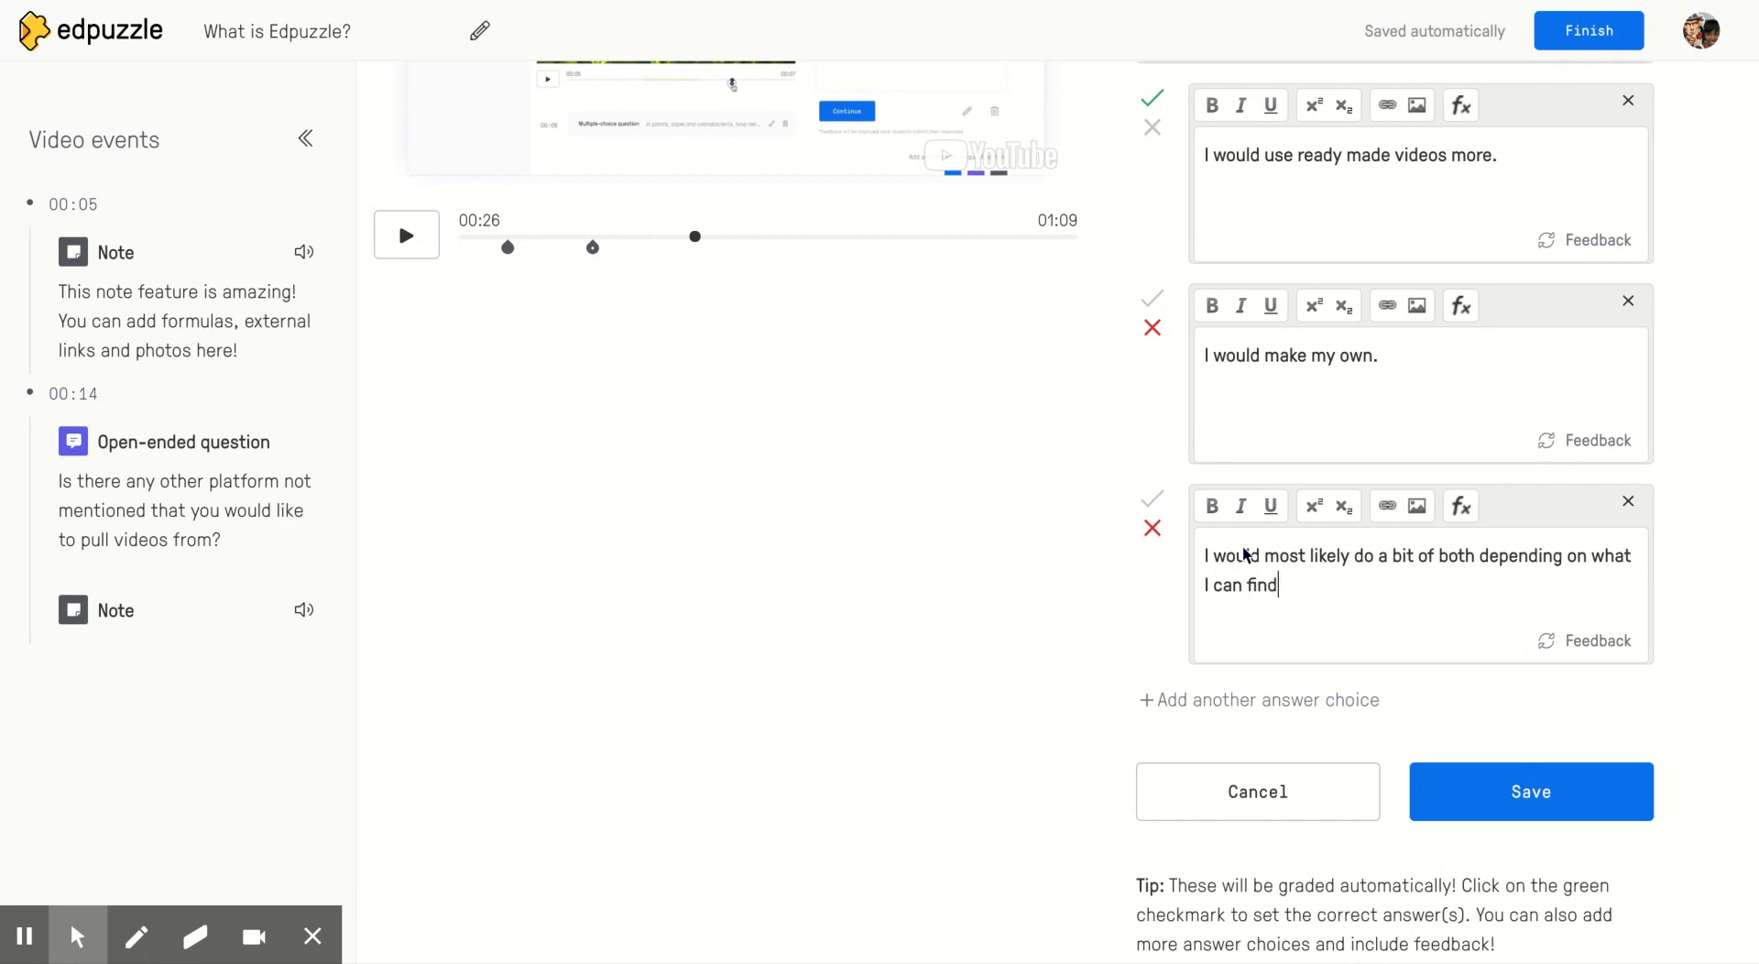
{"action": "type", "text": "... fro"}
{"action": "key", "text": "BackSpace"}
{"action": "type", "text": "or free. lol"}
{"action": "key", "text": "BackSpace"}
{"action": "key", "text": "BackSpace"}
{"action": "key", "text": "BackSpace"}
{"action": "left_click", "coordinate": [1481, 807]}
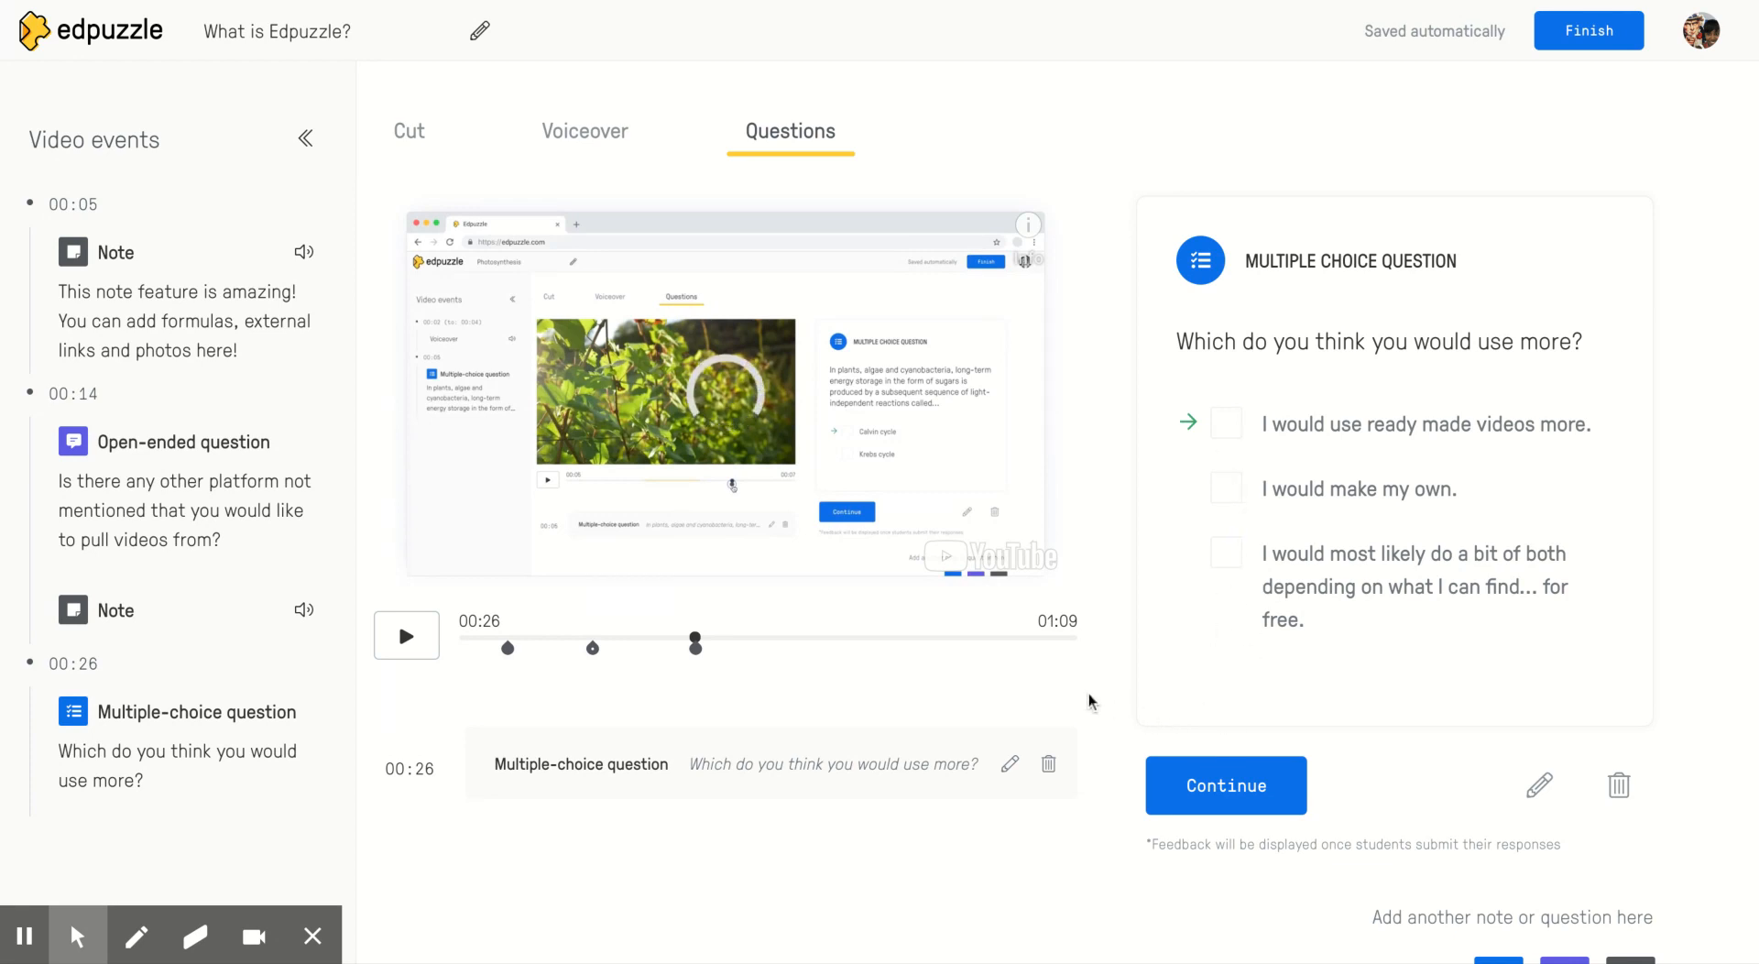
- Continue the video, pause at 00:47 and start a multiple-choice question reading "Is it possible to prevent students from skipping through the video?"
{"action": "scroll", "coordinate": [1090, 701], "scroll_direction": "down", "scroll_amount": 2}
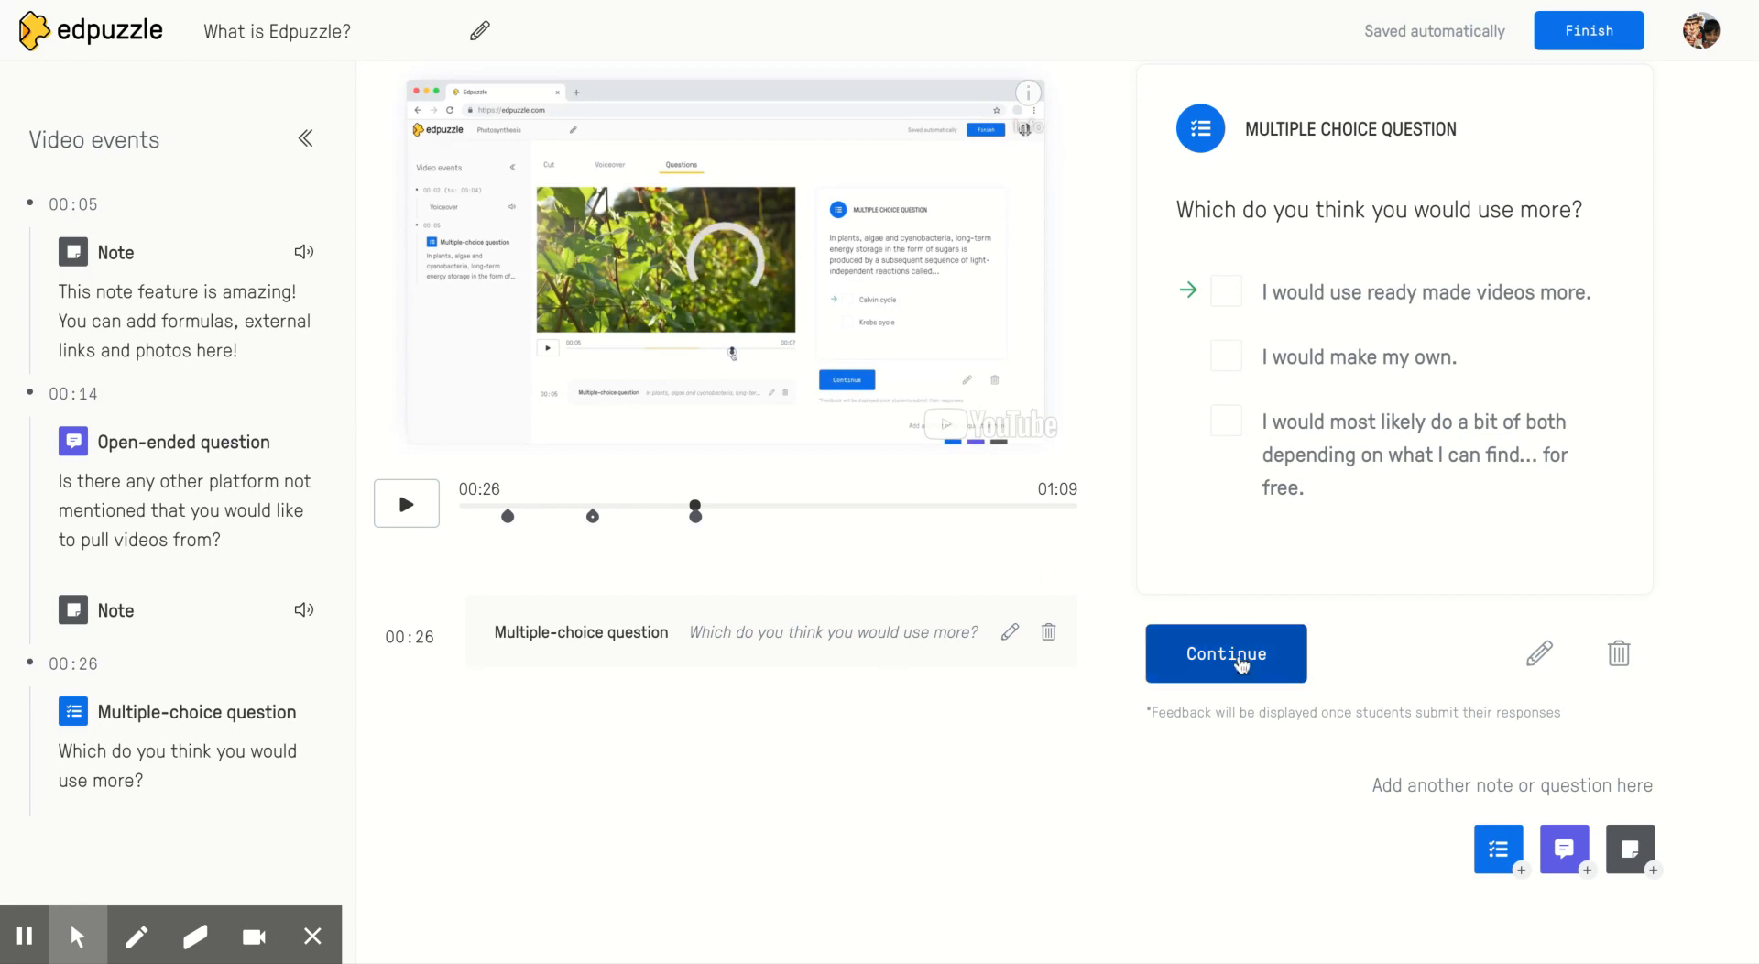
{"action": "left_click", "coordinate": [1240, 661]}
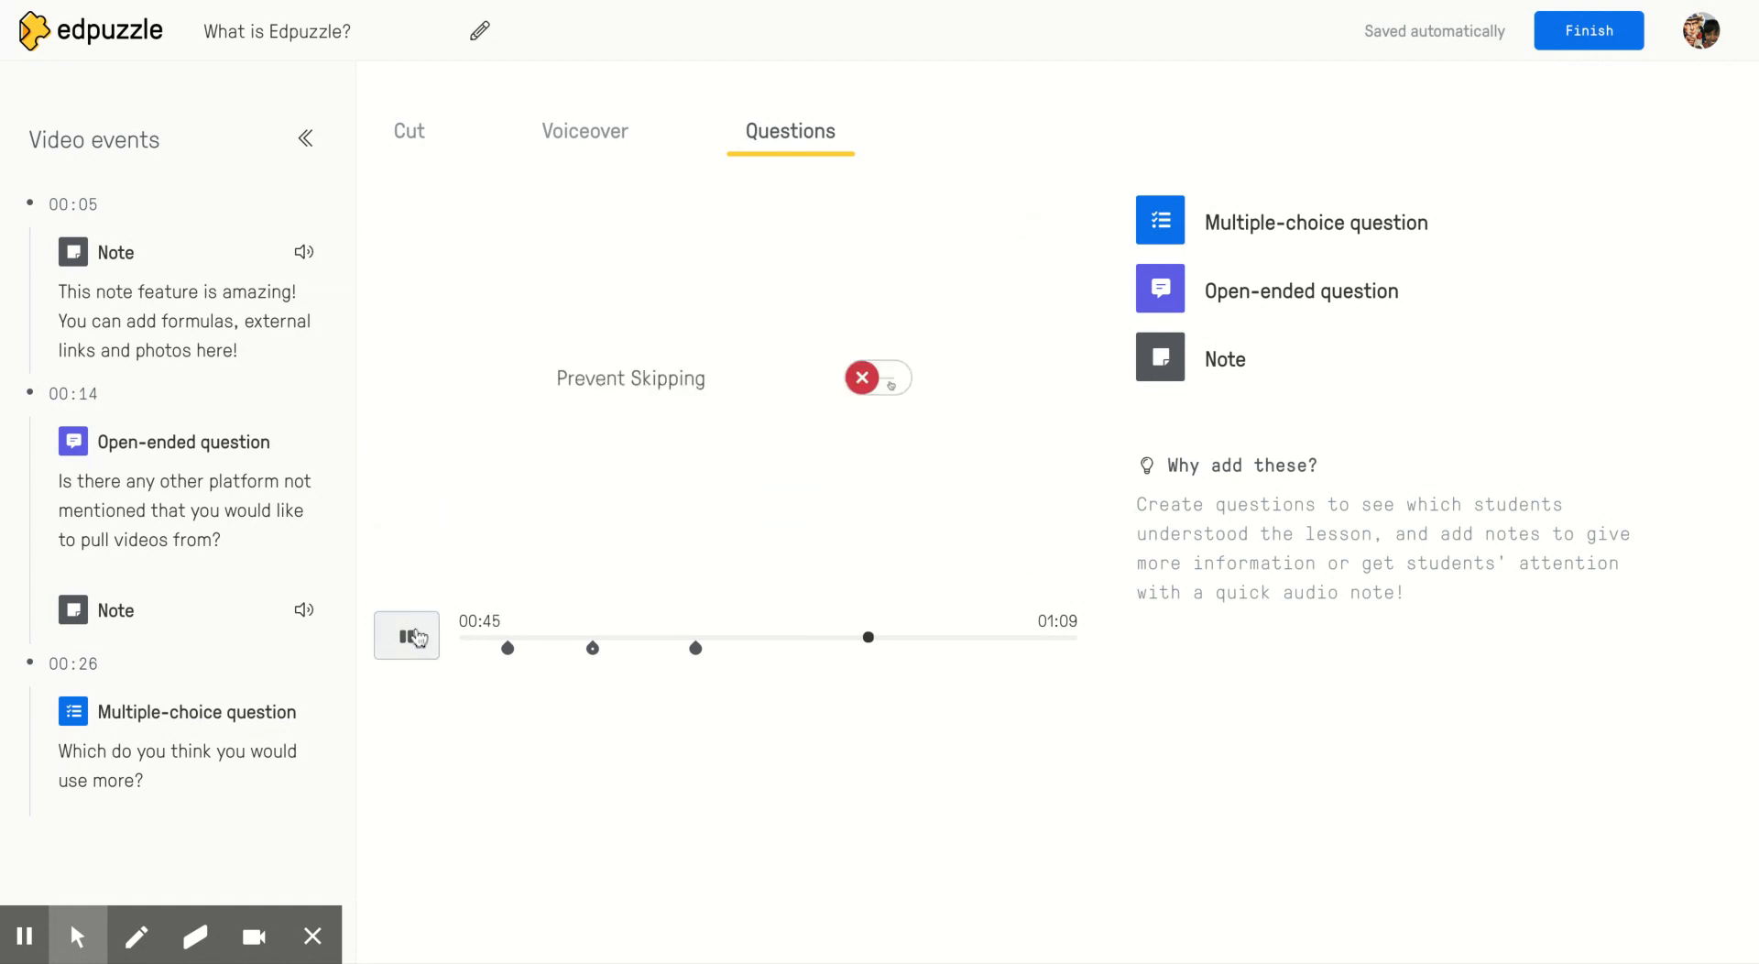
{"action": "left_click", "coordinate": [414, 635]}
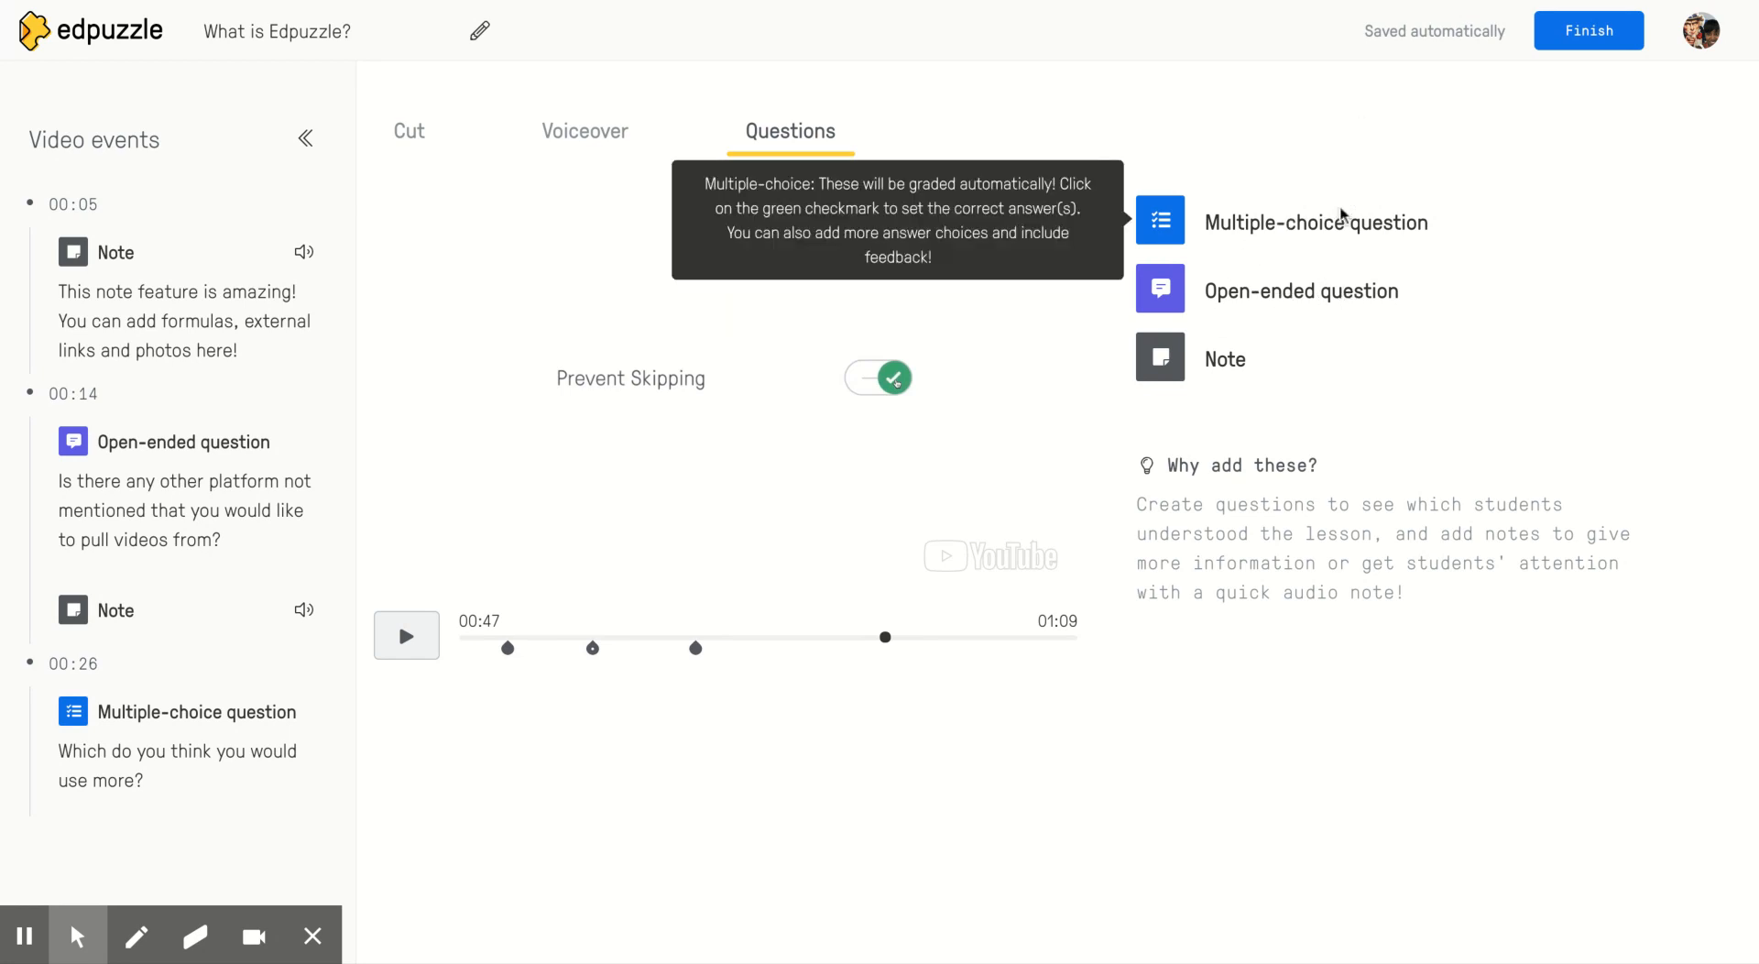
{"action": "left_click", "coordinate": [1271, 222]}
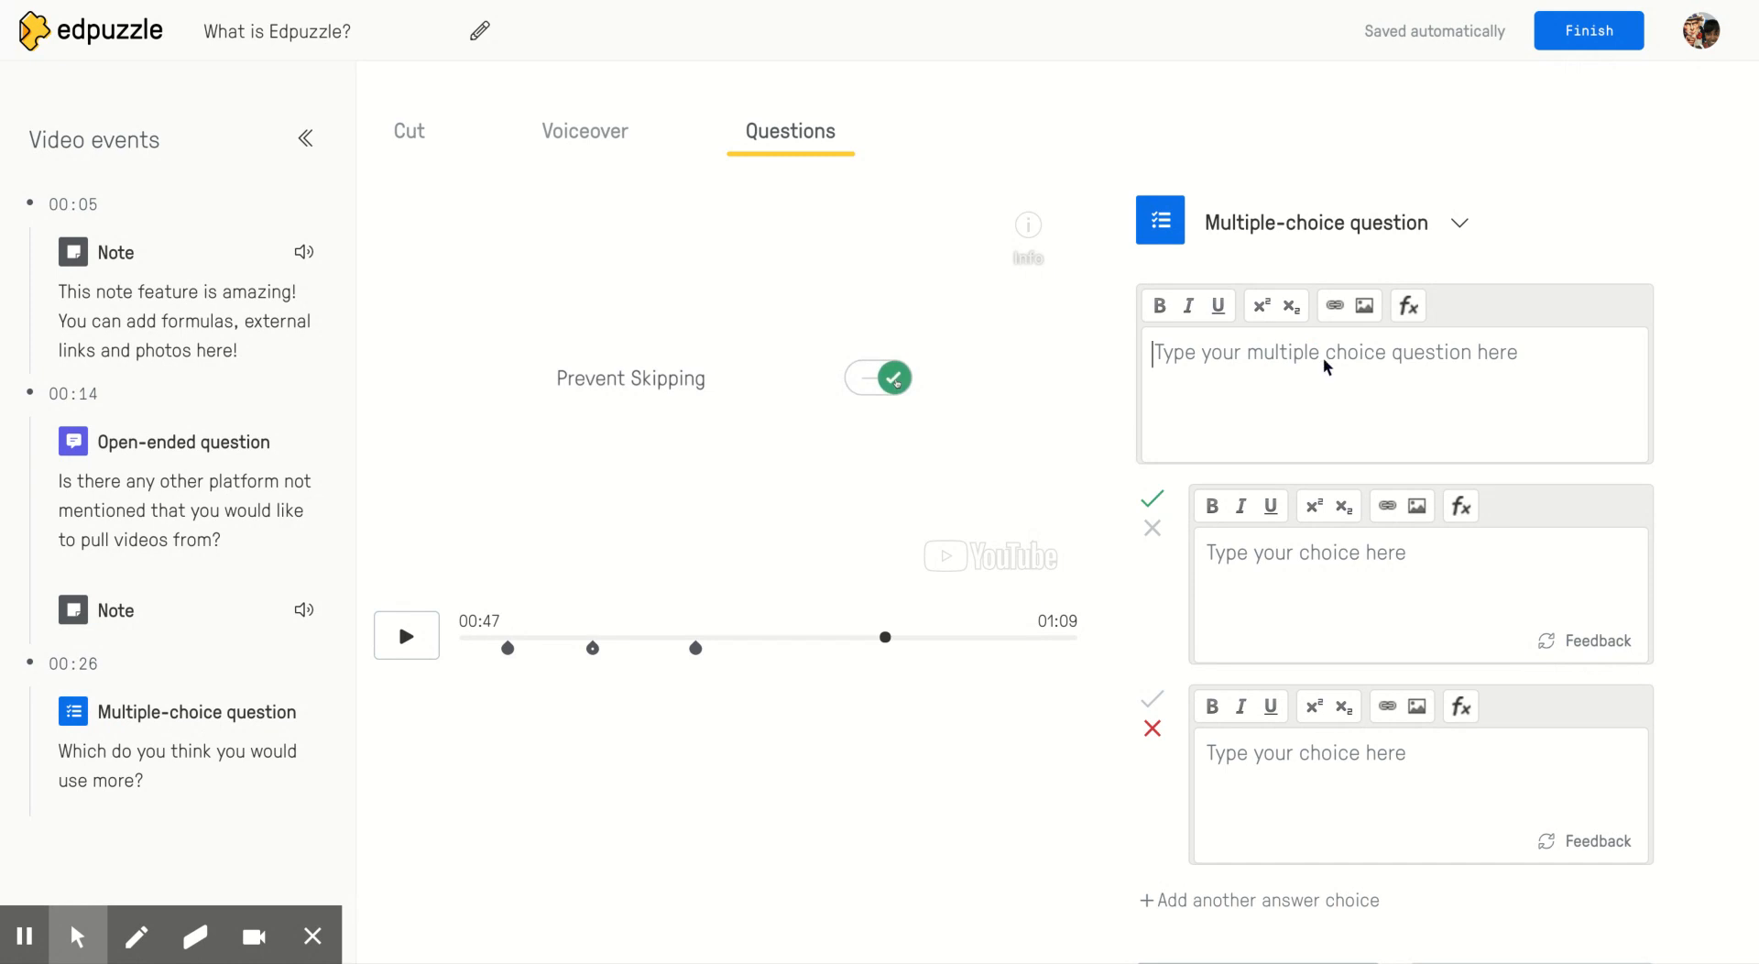
{"action": "type", "text": "Is i"}
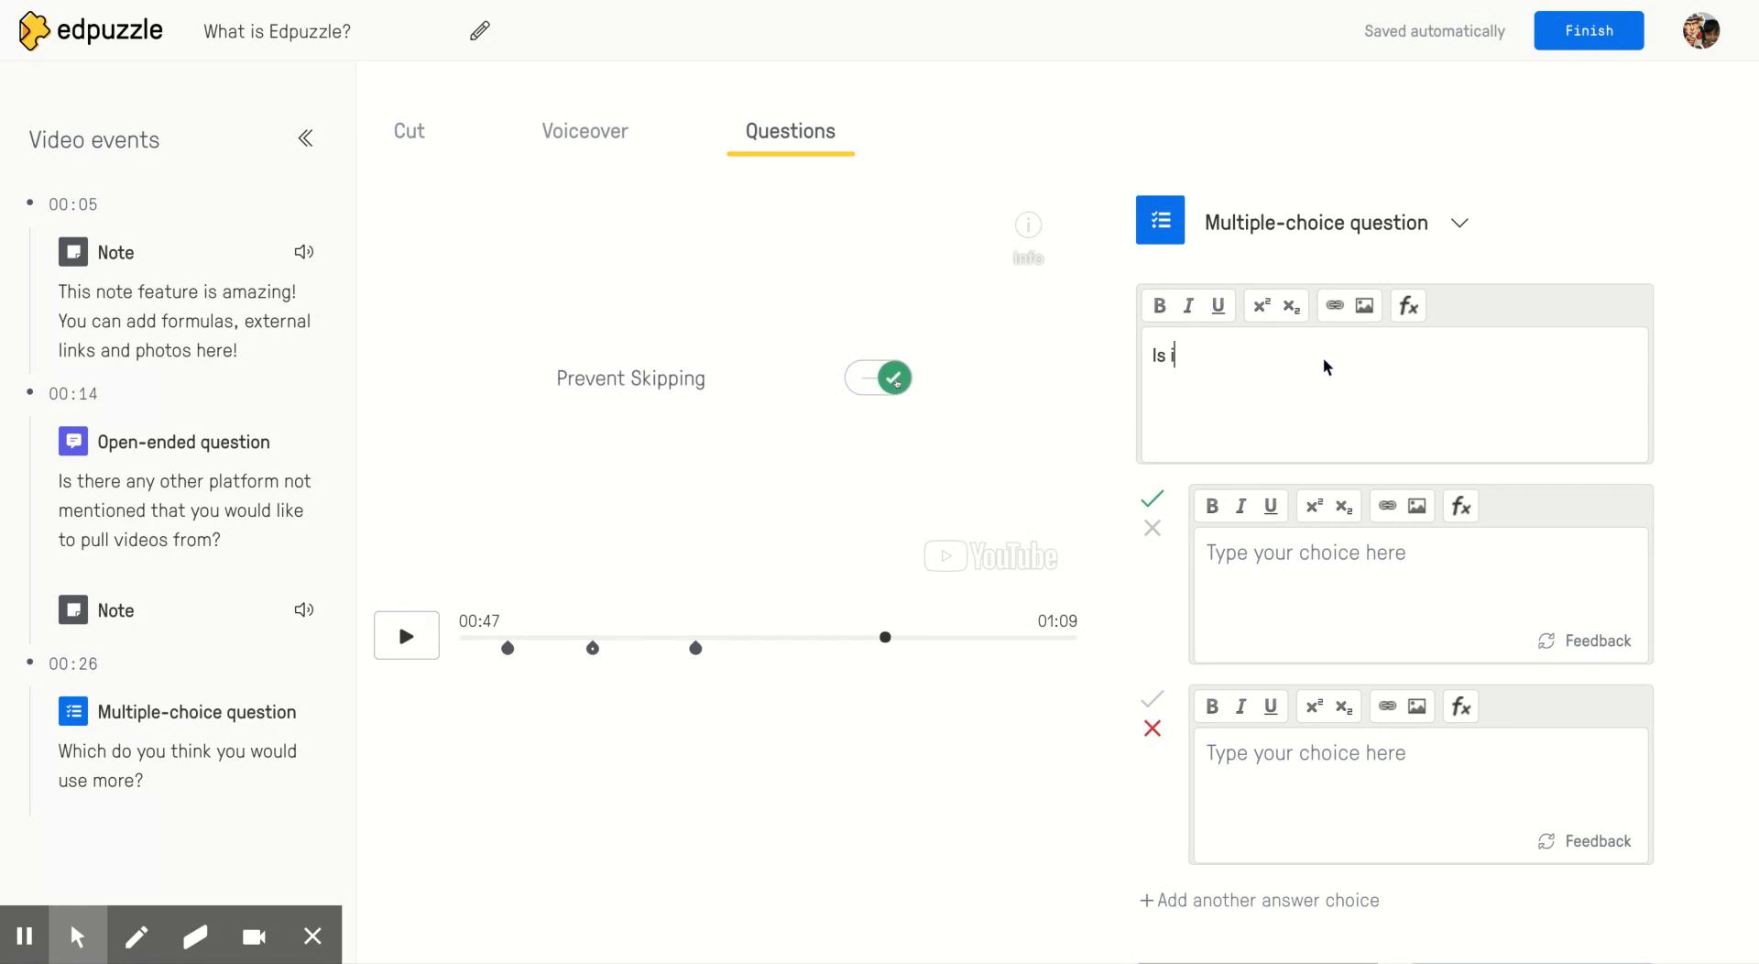
{"action": "type", "text": "t possible to prevent students "}
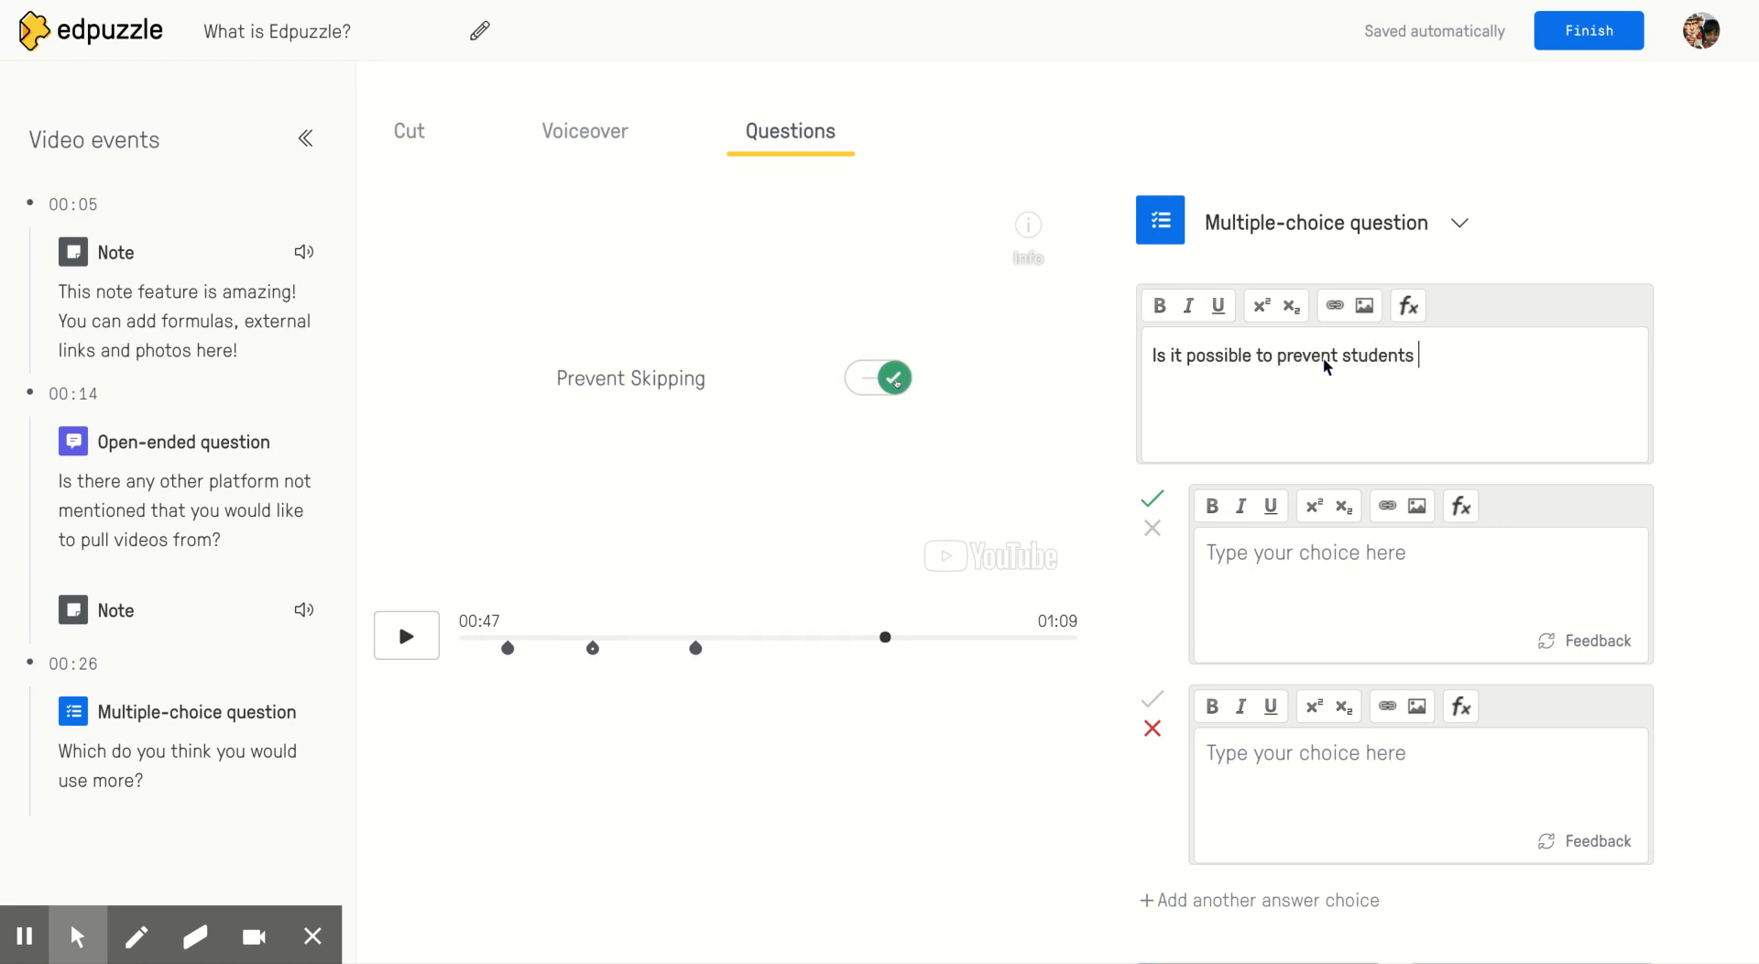
{"action": "type", "text": "from skipping through the "}
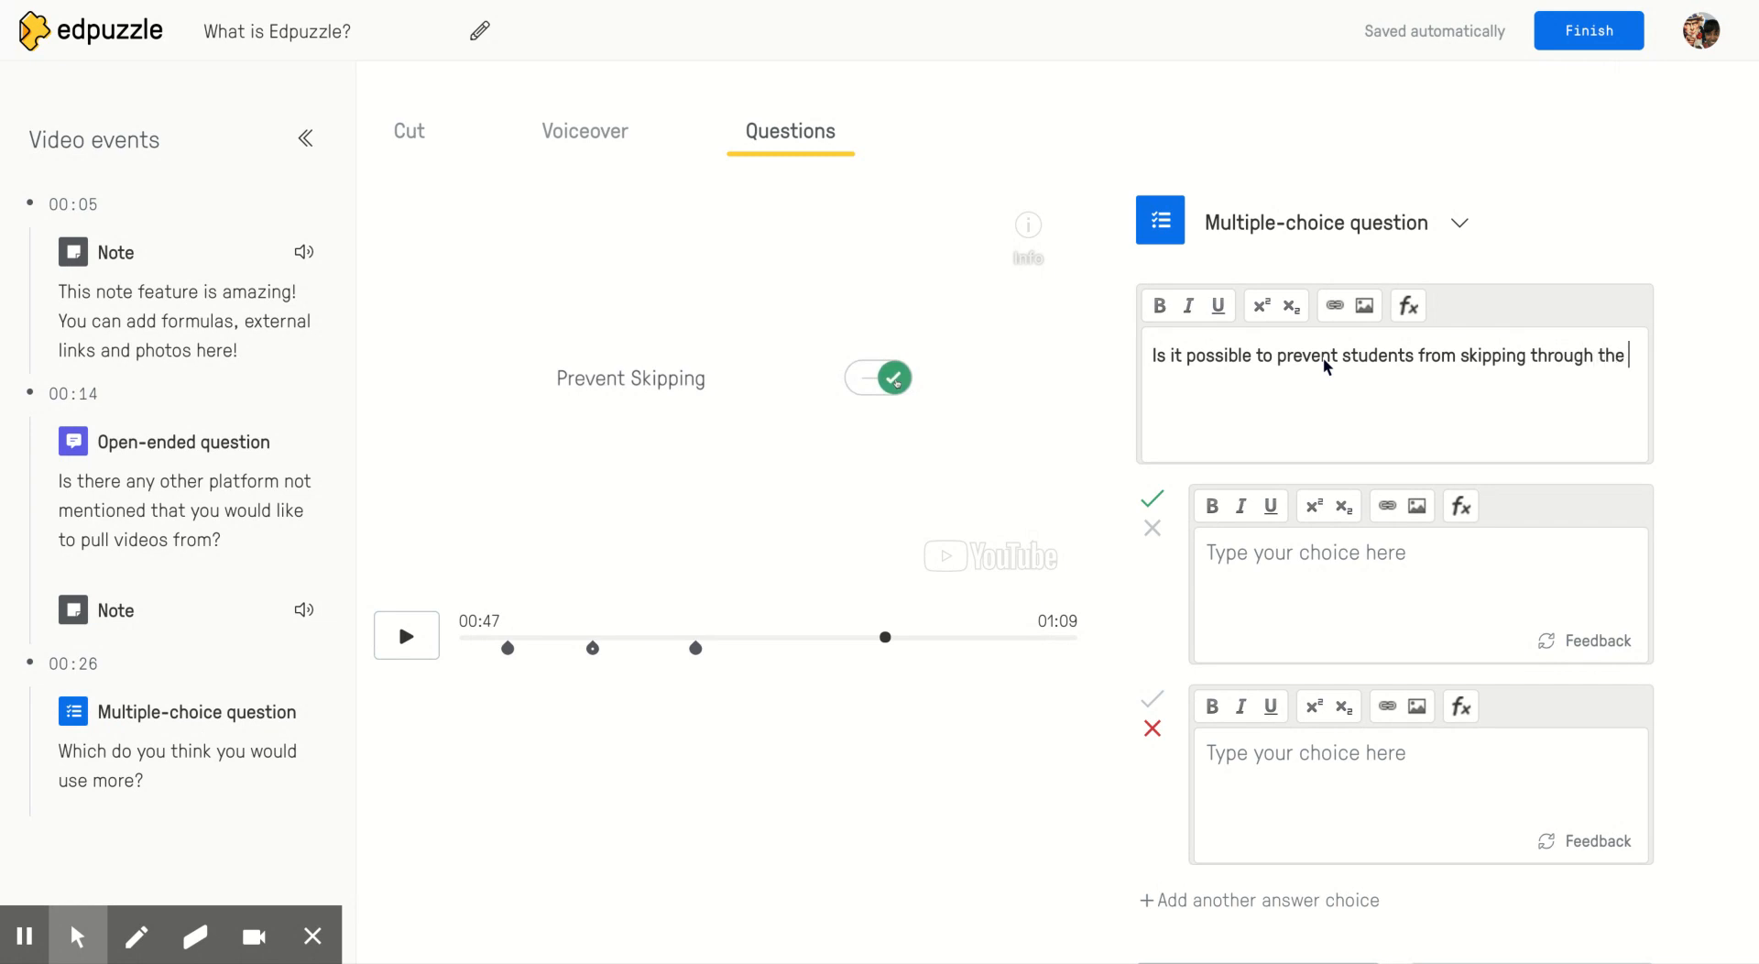
{"action": "type", "text": "video?"}
- Enter "Yes" as the correct answer choice and "No" as the incorrect one, and save the skipping question
{"action": "left_click", "coordinate": [1231, 561]}
{"action": "type", "text": "Yes"}
{"action": "left_click", "coordinate": [1236, 768]}
{"action": "type", "text": "No"}
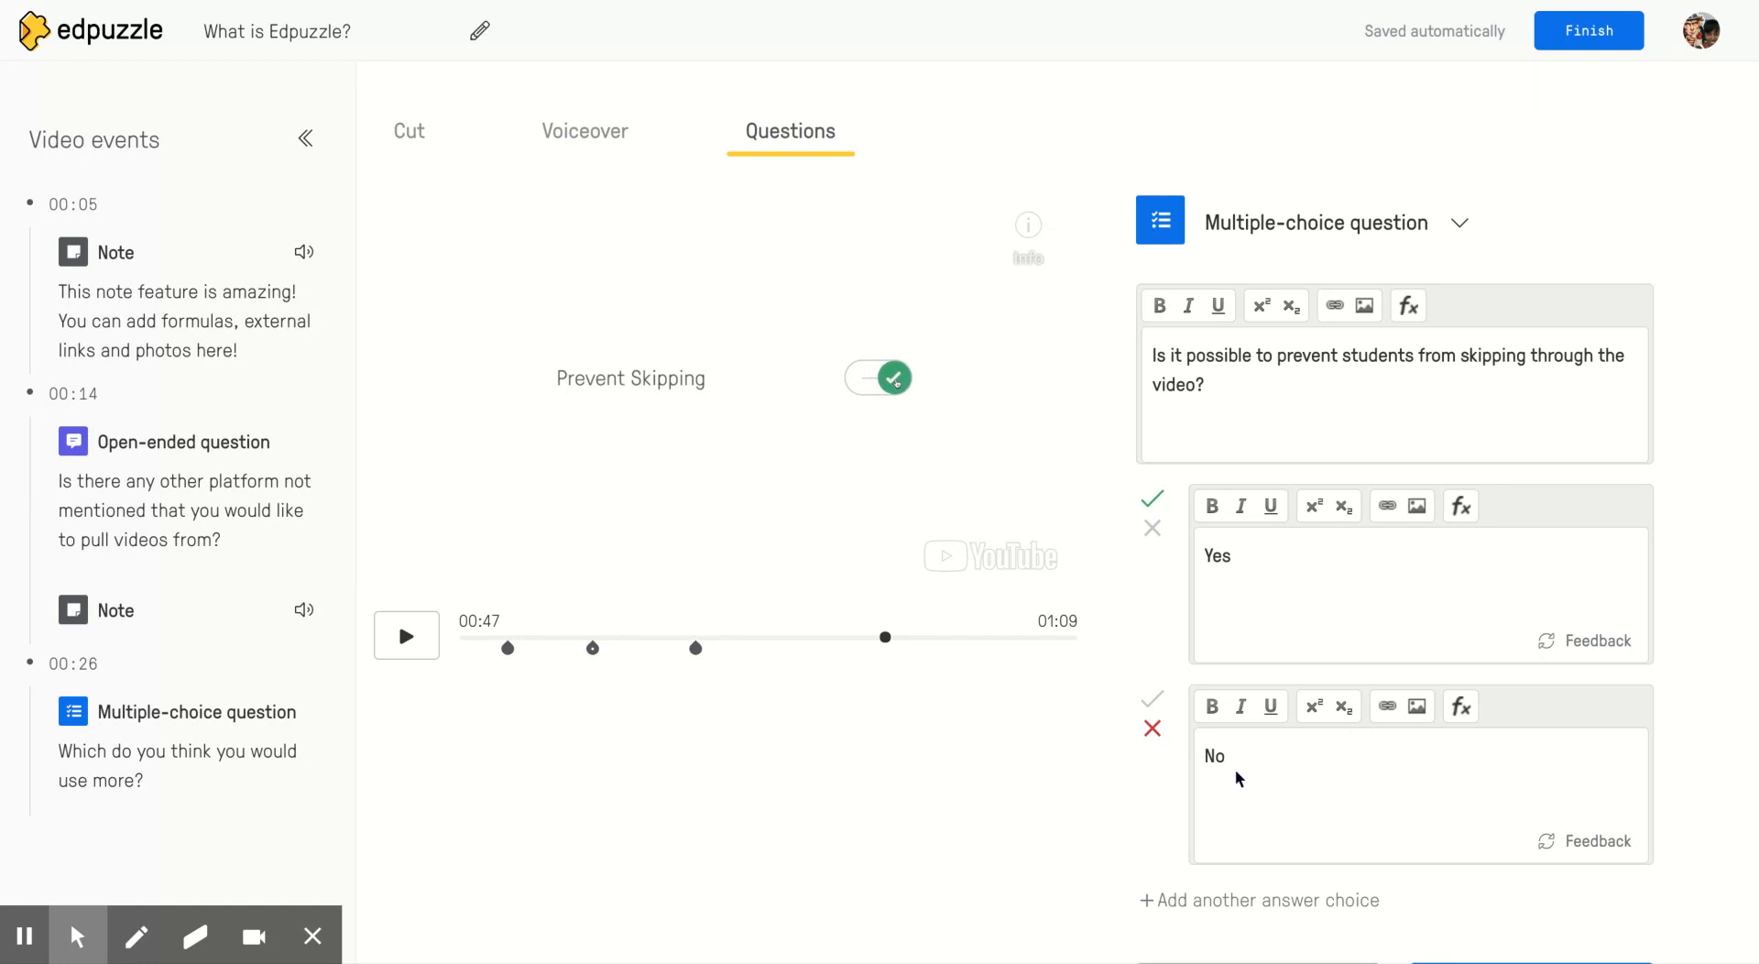
{"action": "scroll", "coordinate": [1449, 676], "scroll_direction": "down", "scroll_amount": 3}
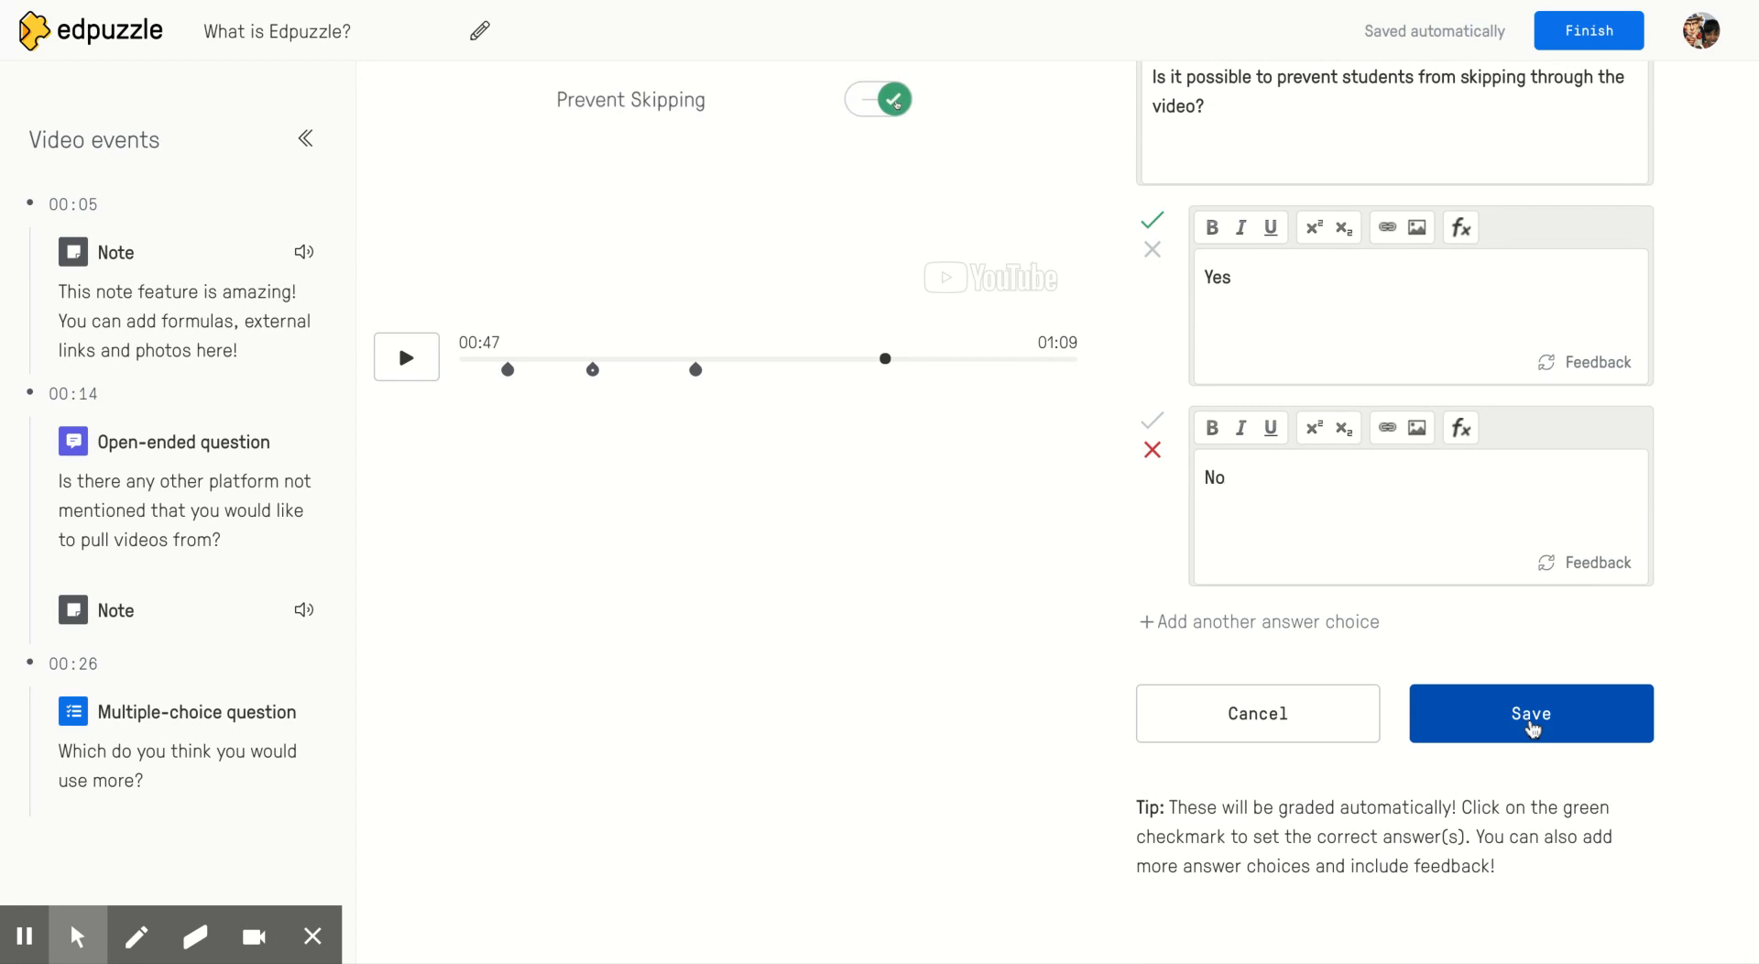
{"action": "left_click", "coordinate": [1531, 728]}
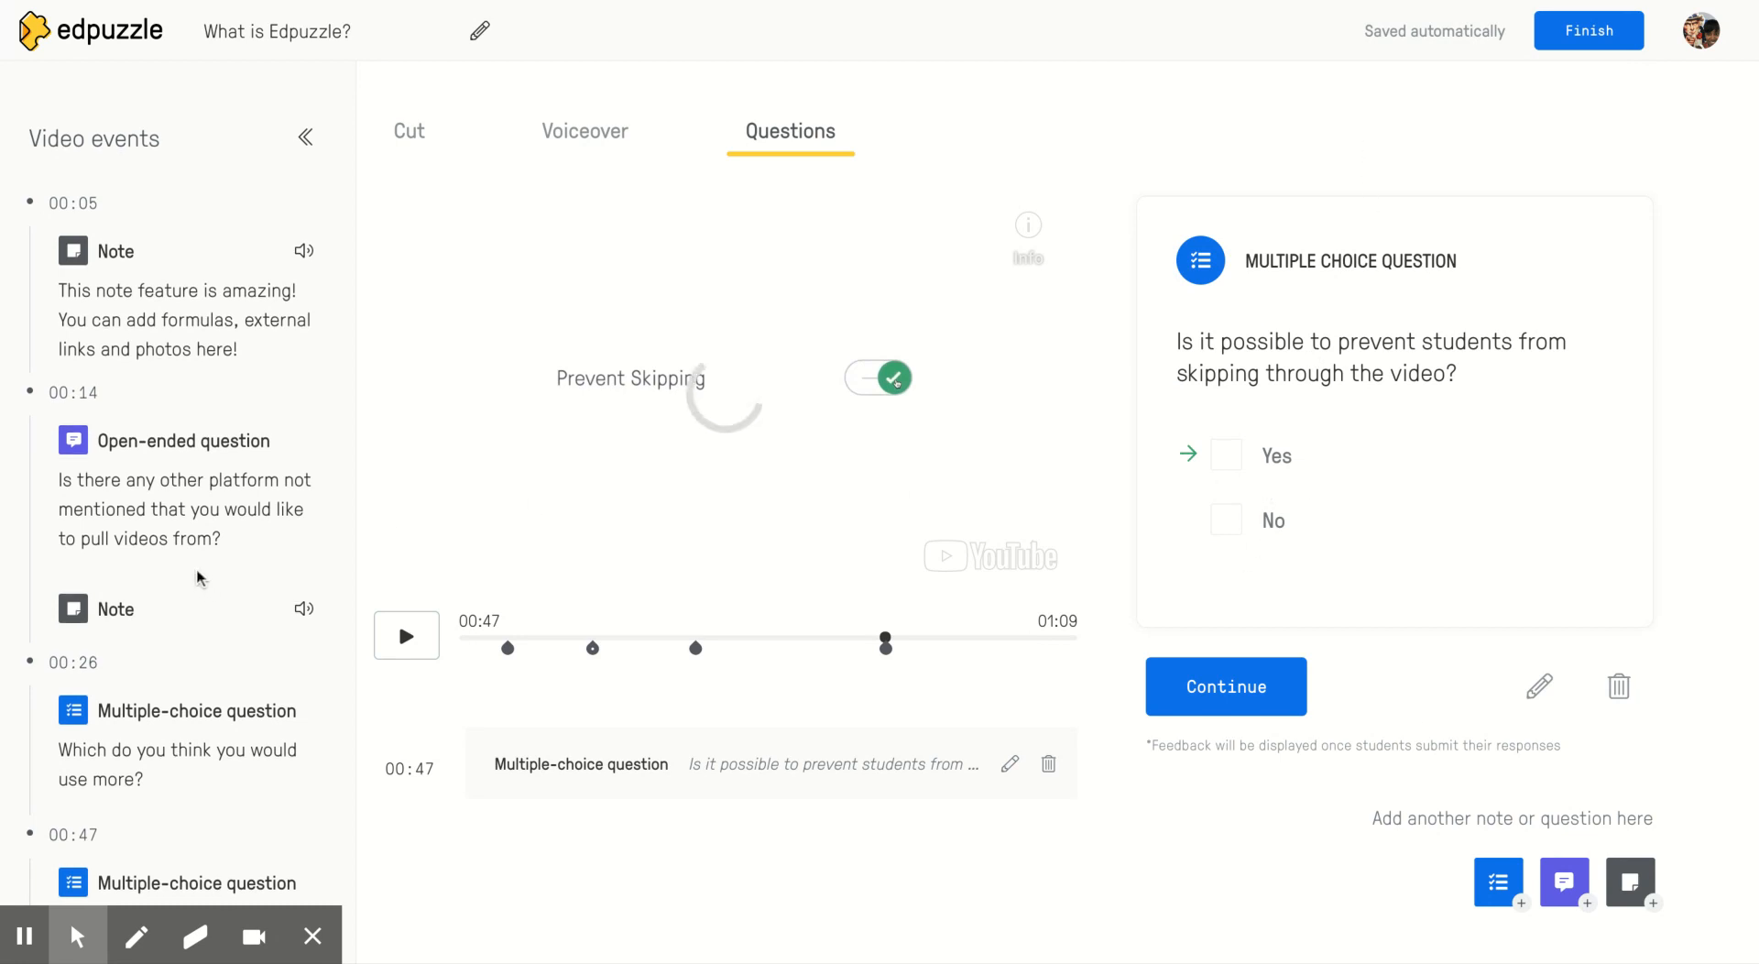
{"action": "scroll", "coordinate": [200, 577], "scroll_direction": "down", "scroll_amount": 1}
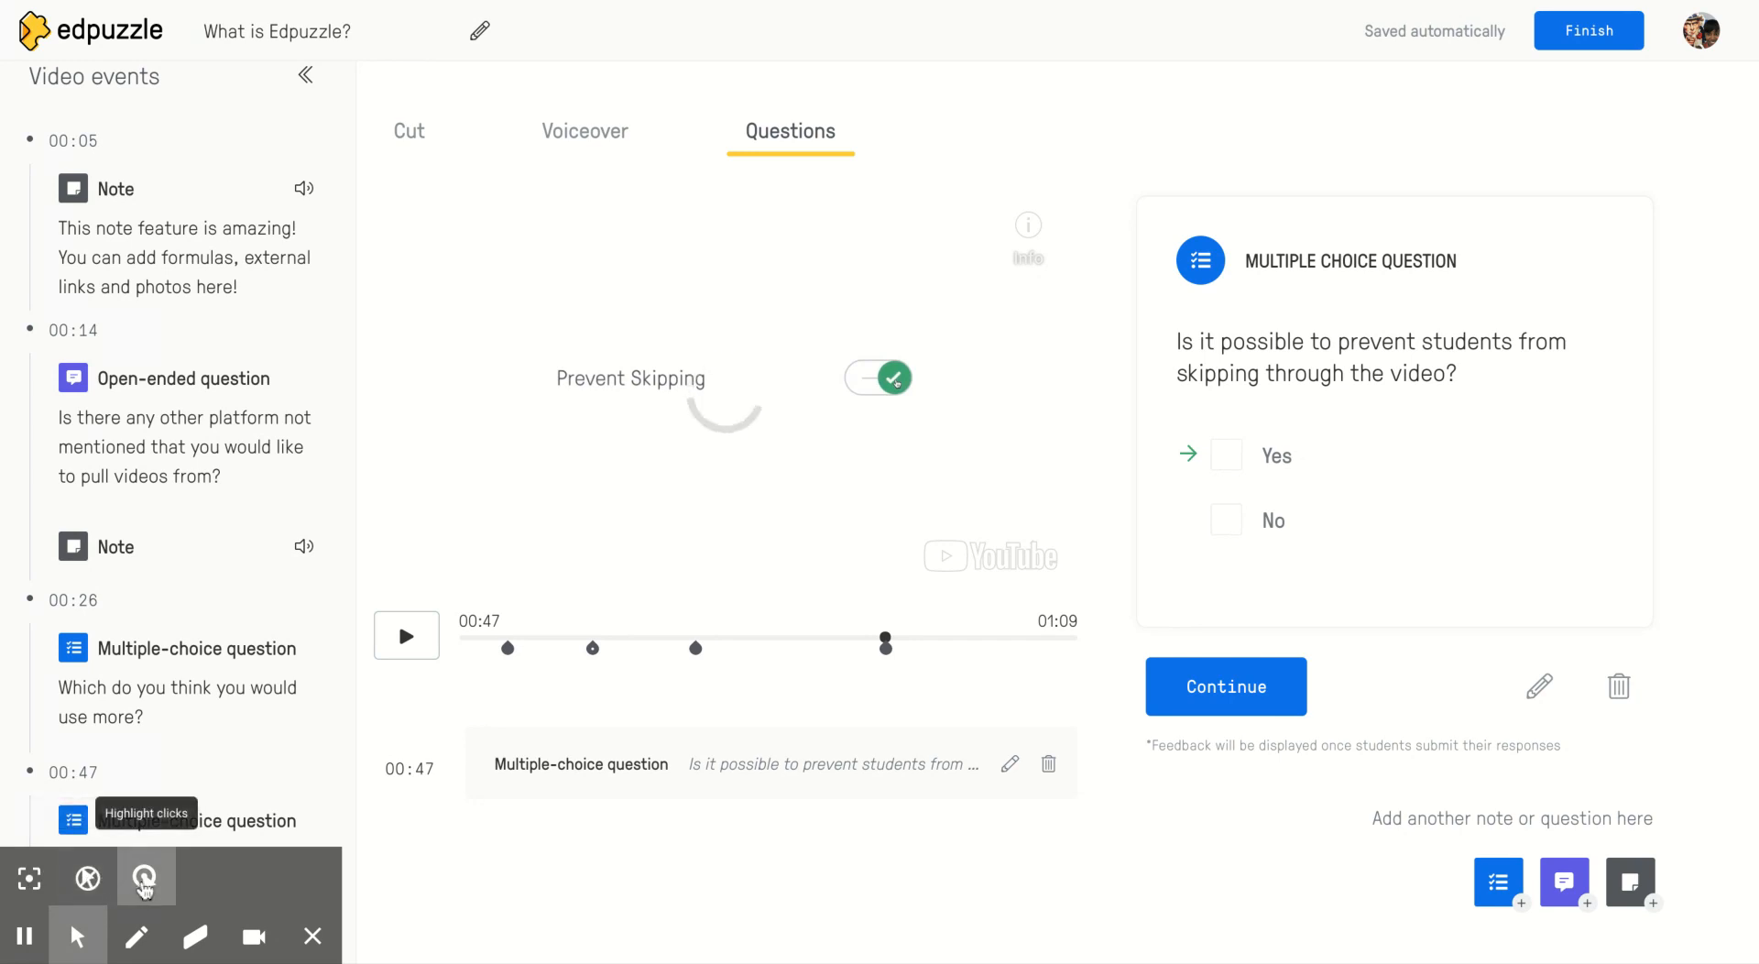
{"action": "left_click", "coordinate": [32, 880]}
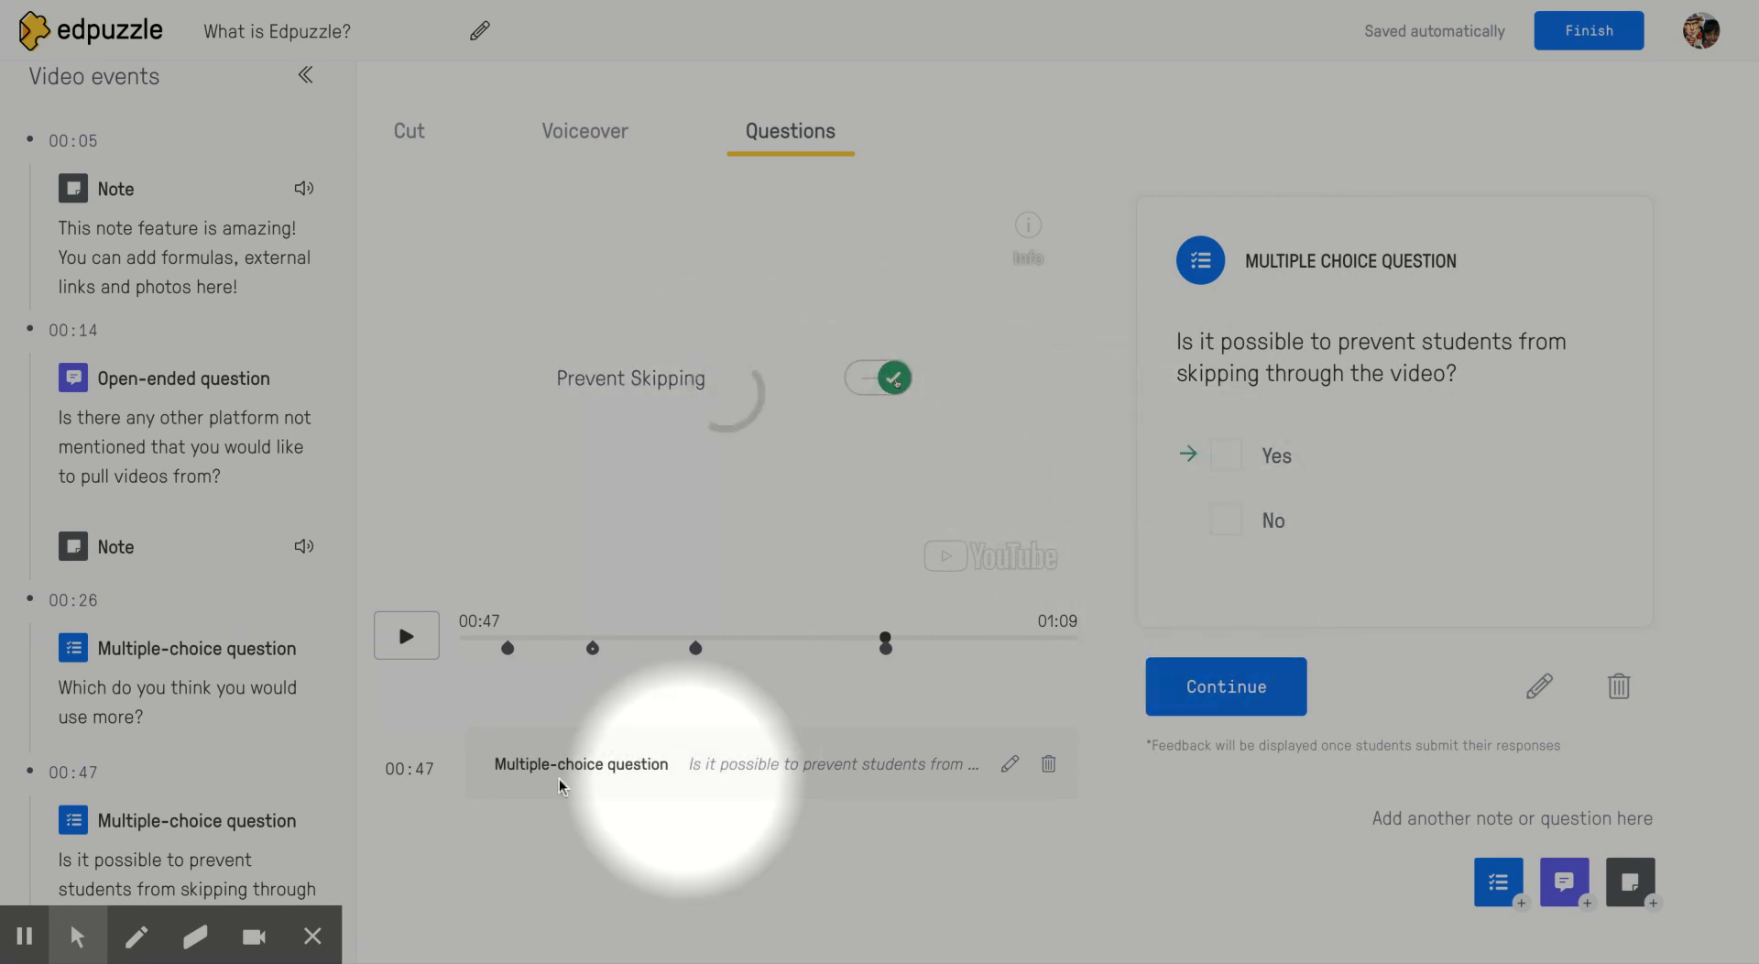
{"action": "mouse_move", "coordinate": [78, 938]}
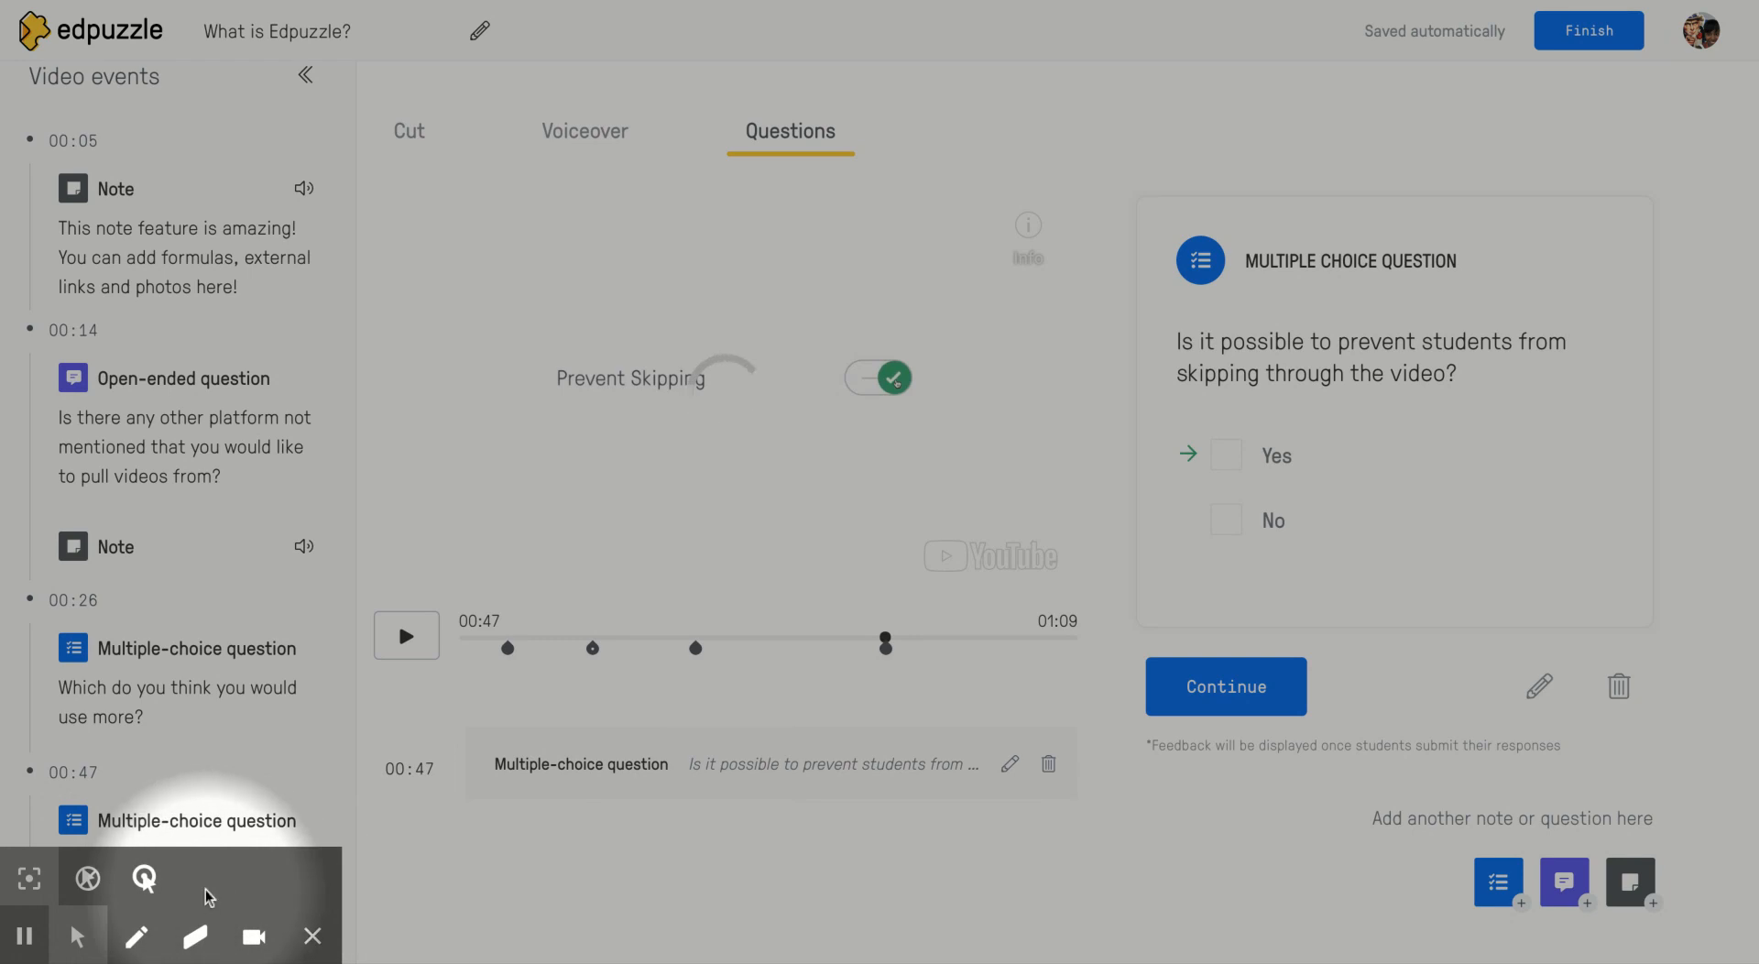
{"action": "left_click", "coordinate": [29, 878]}
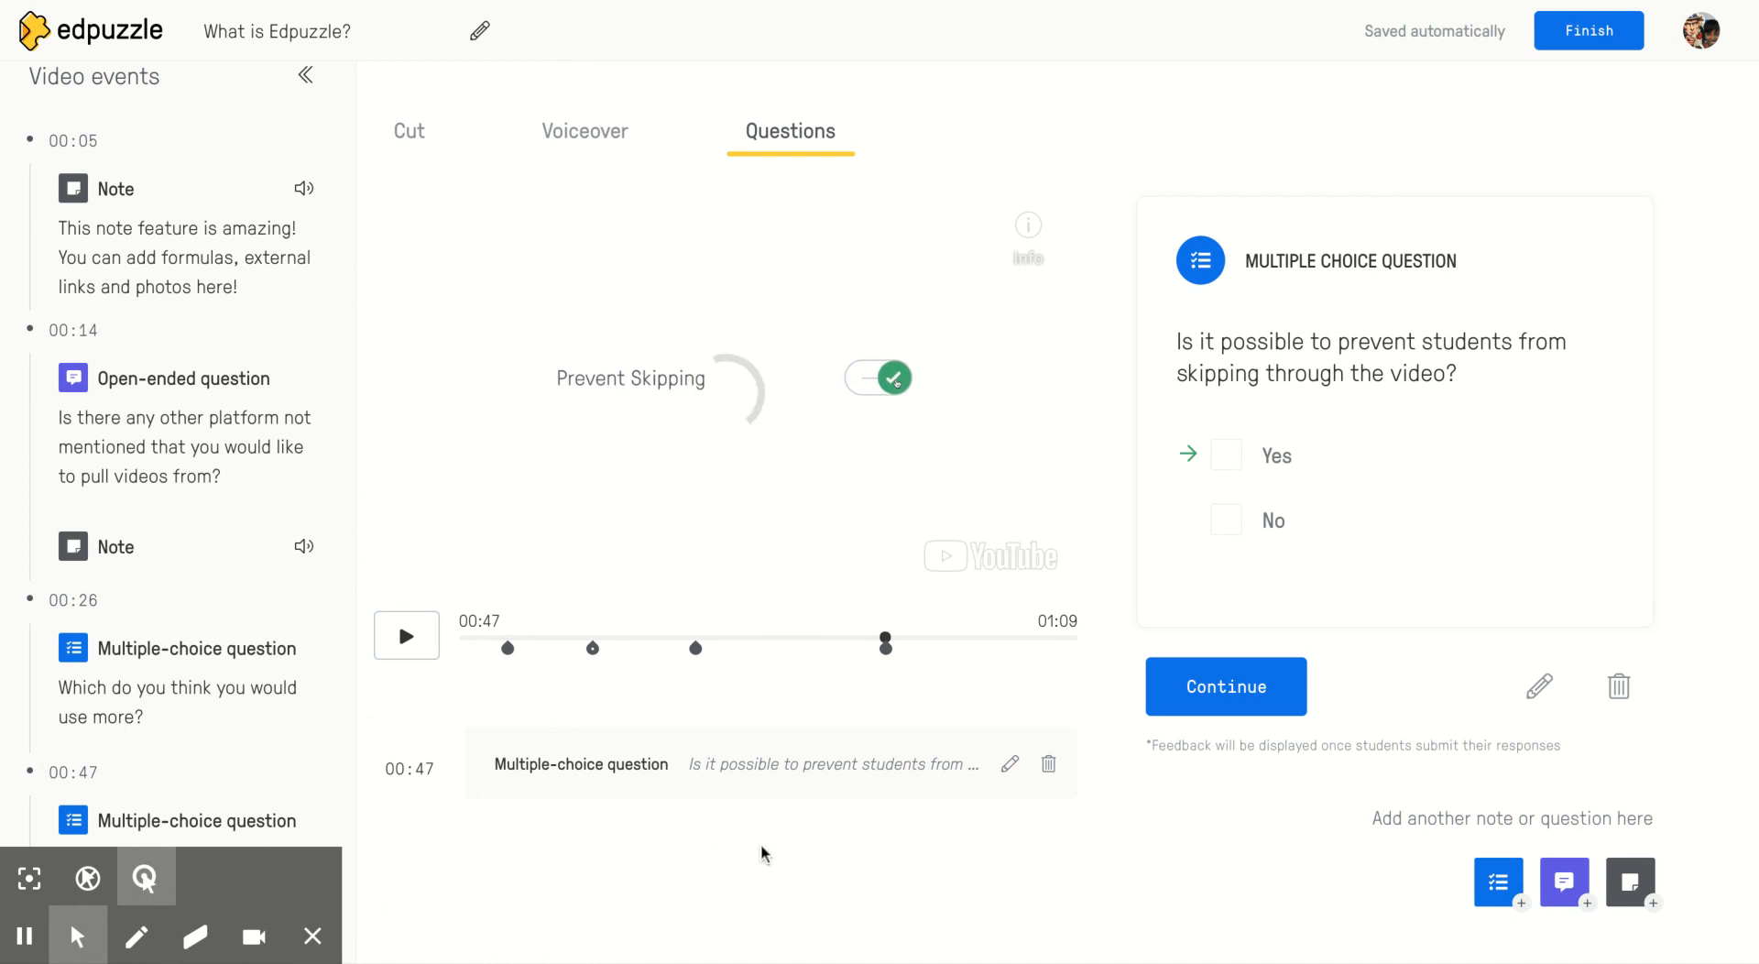
- Continue the video, pause at 01:01 and start a multiple-choice question reading "Am I able to see student responses"
{"action": "left_click", "coordinate": [1235, 699]}
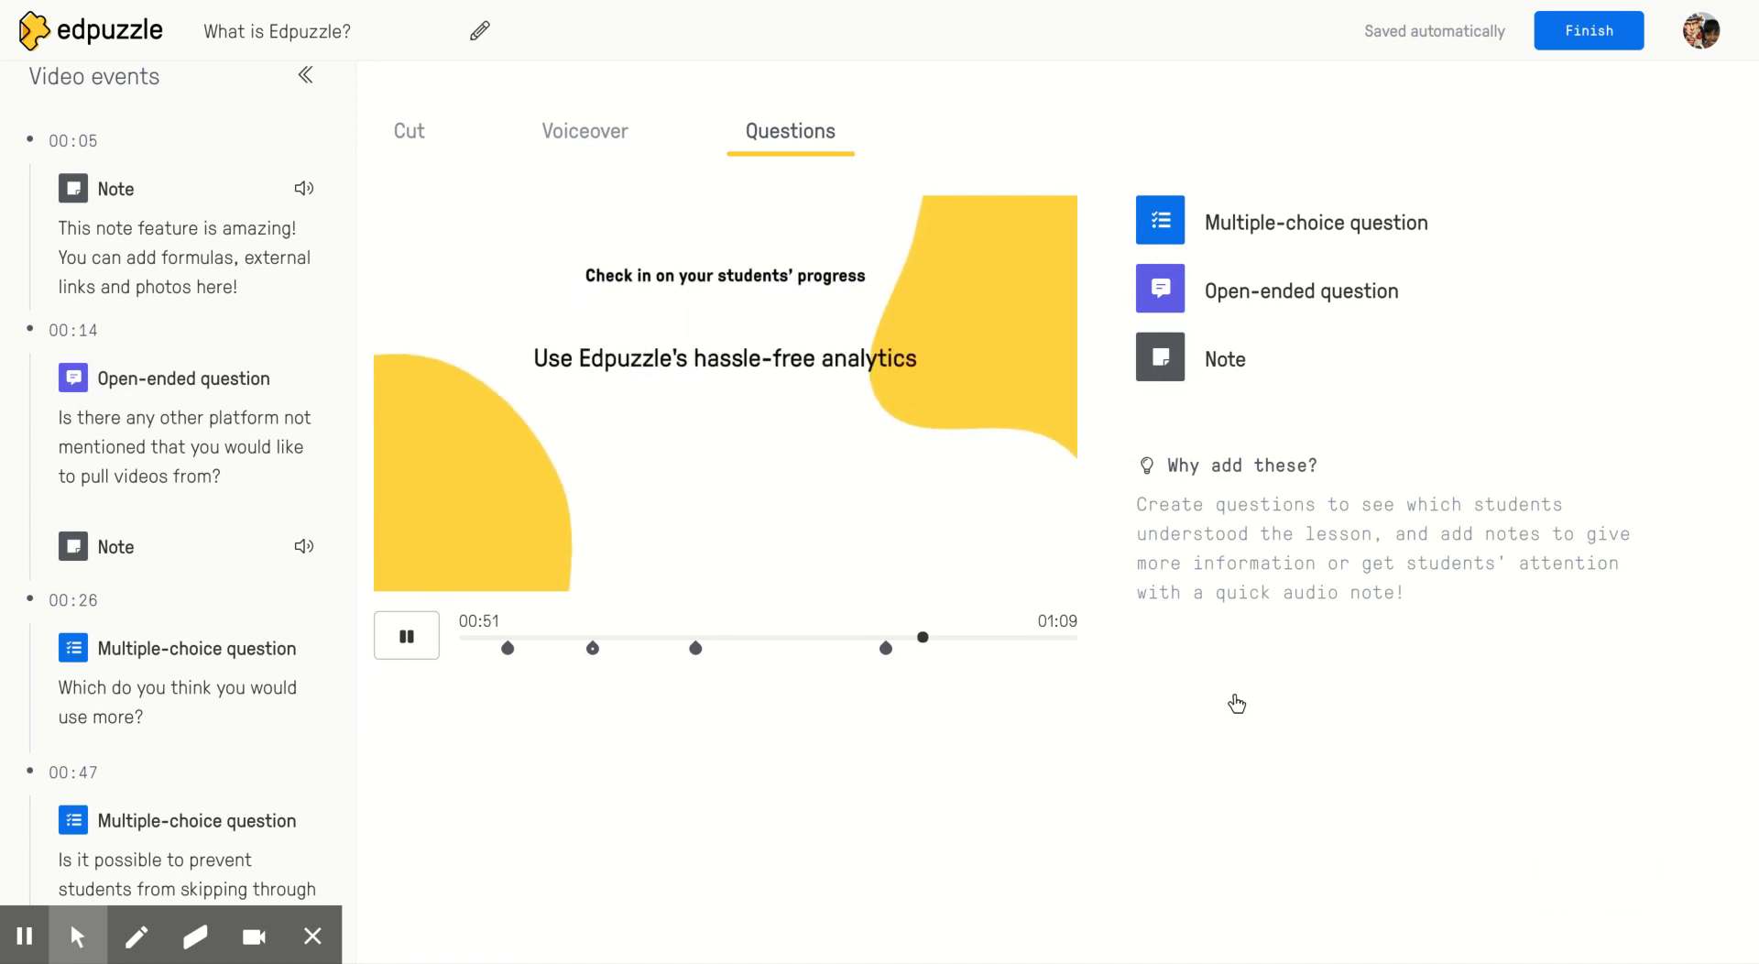
{"action": "left_click", "coordinate": [408, 636]}
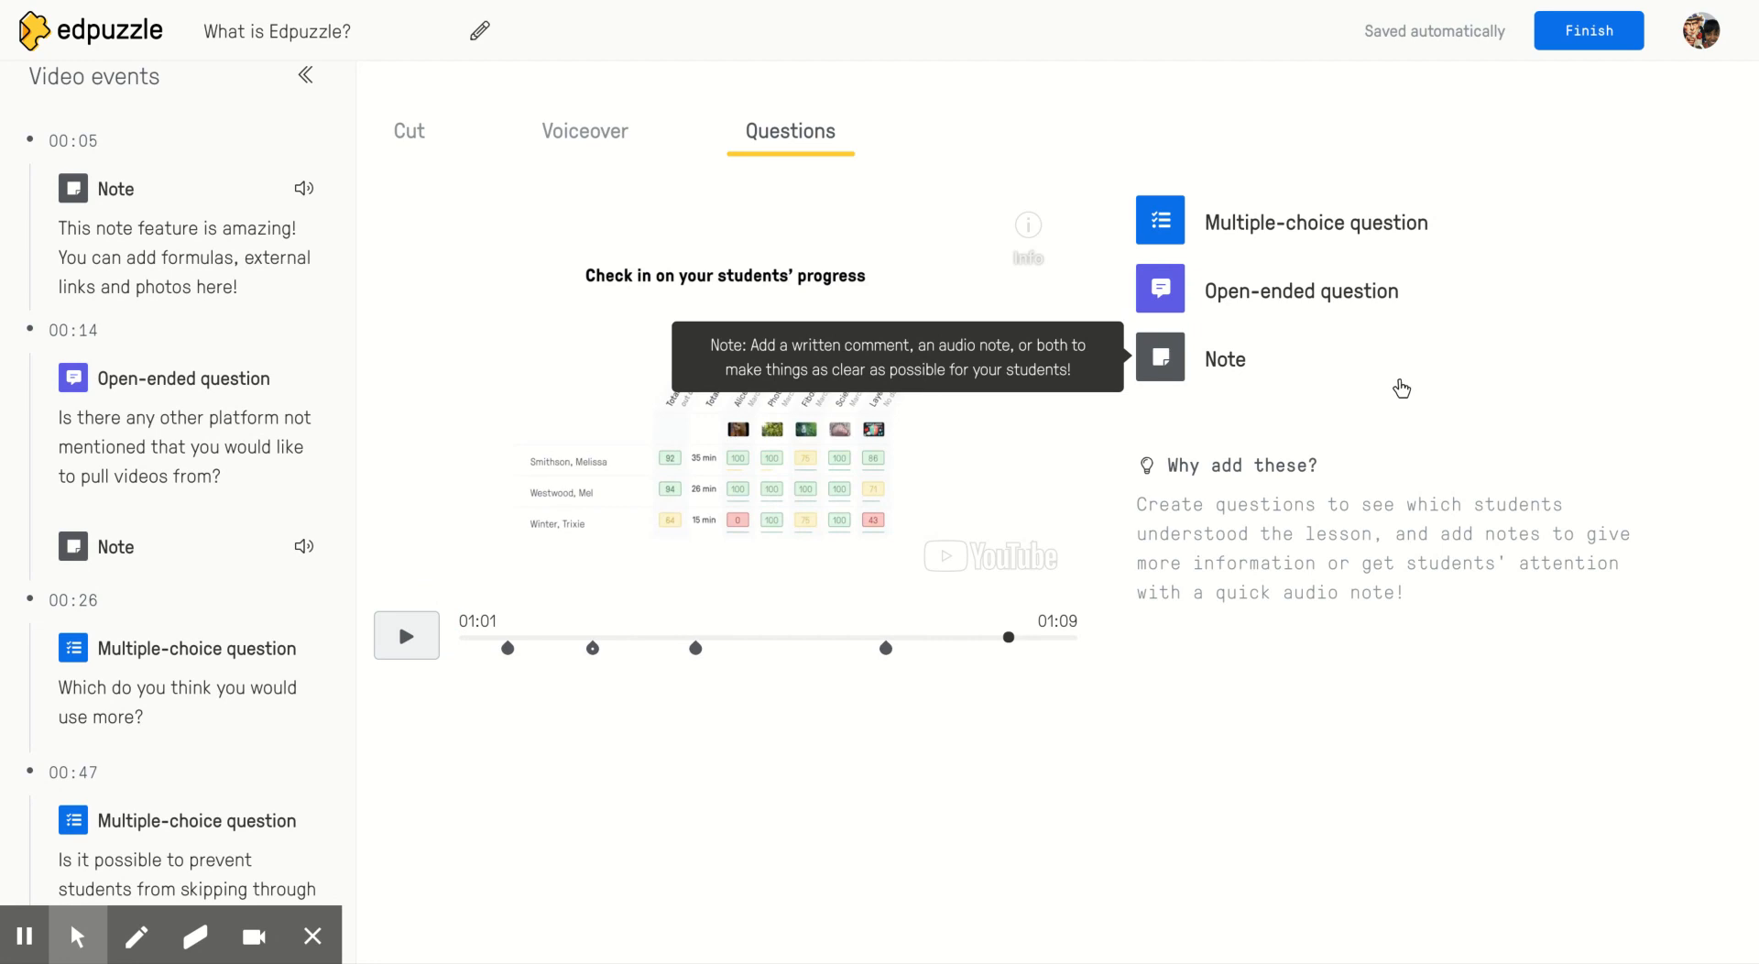
{"action": "left_click", "coordinate": [1328, 222]}
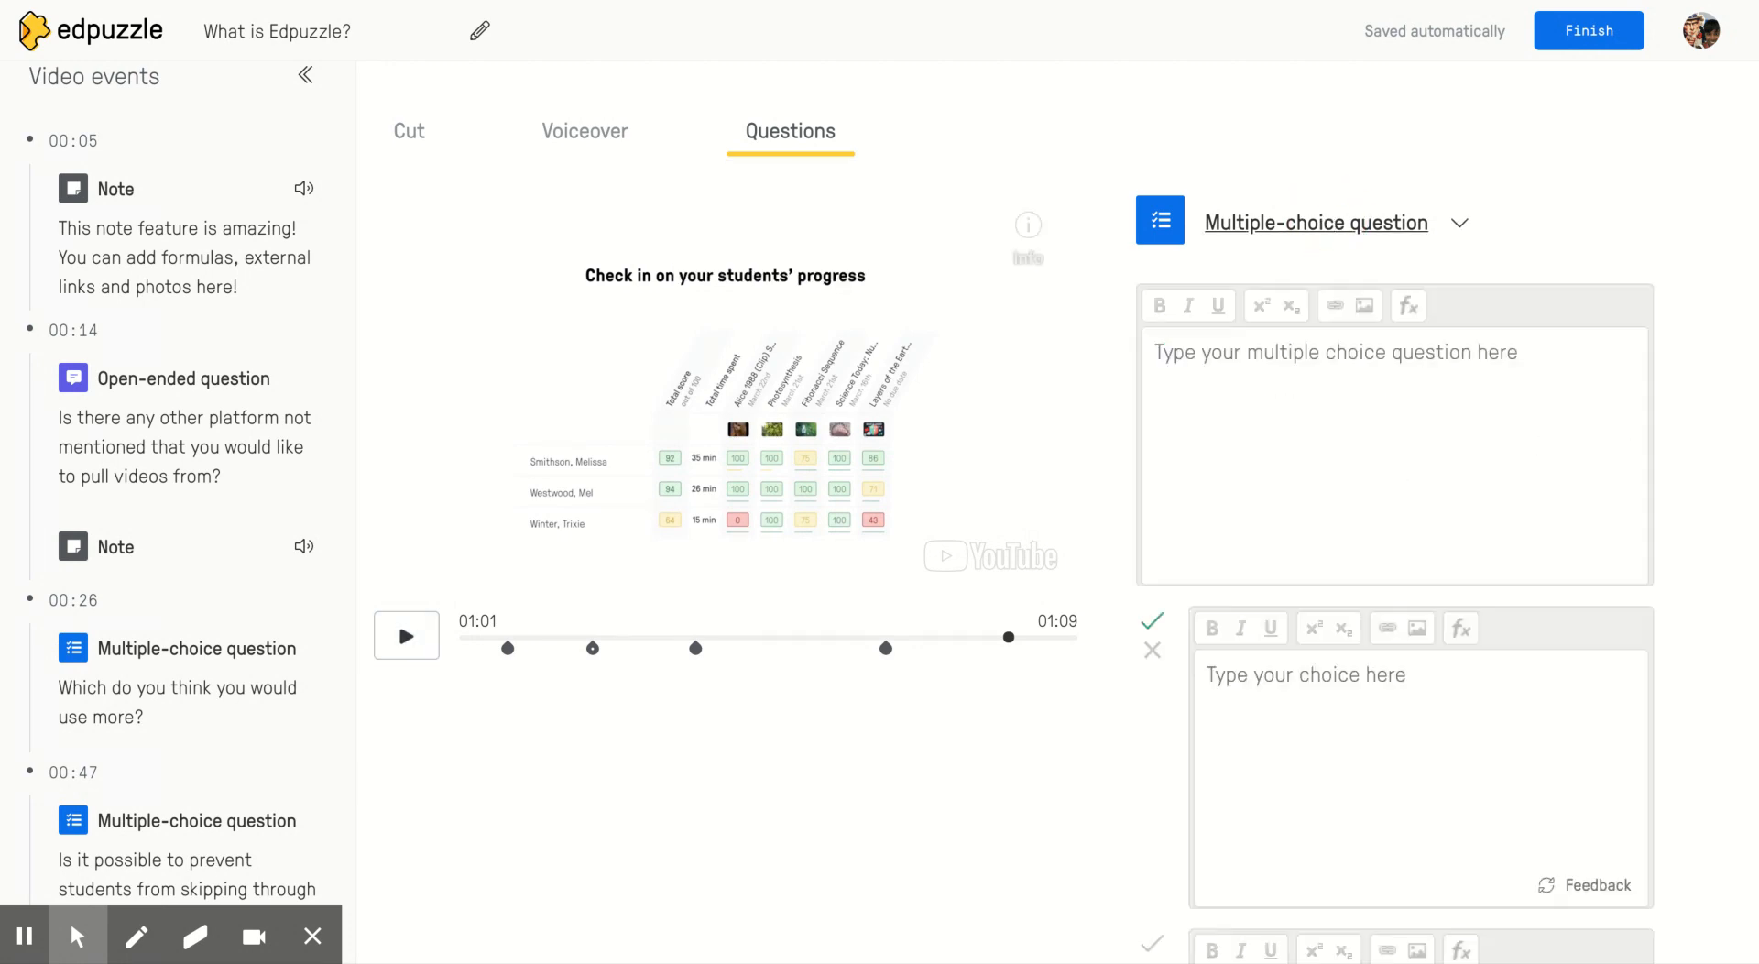
{"action": "left_click", "coordinate": [1243, 350]}
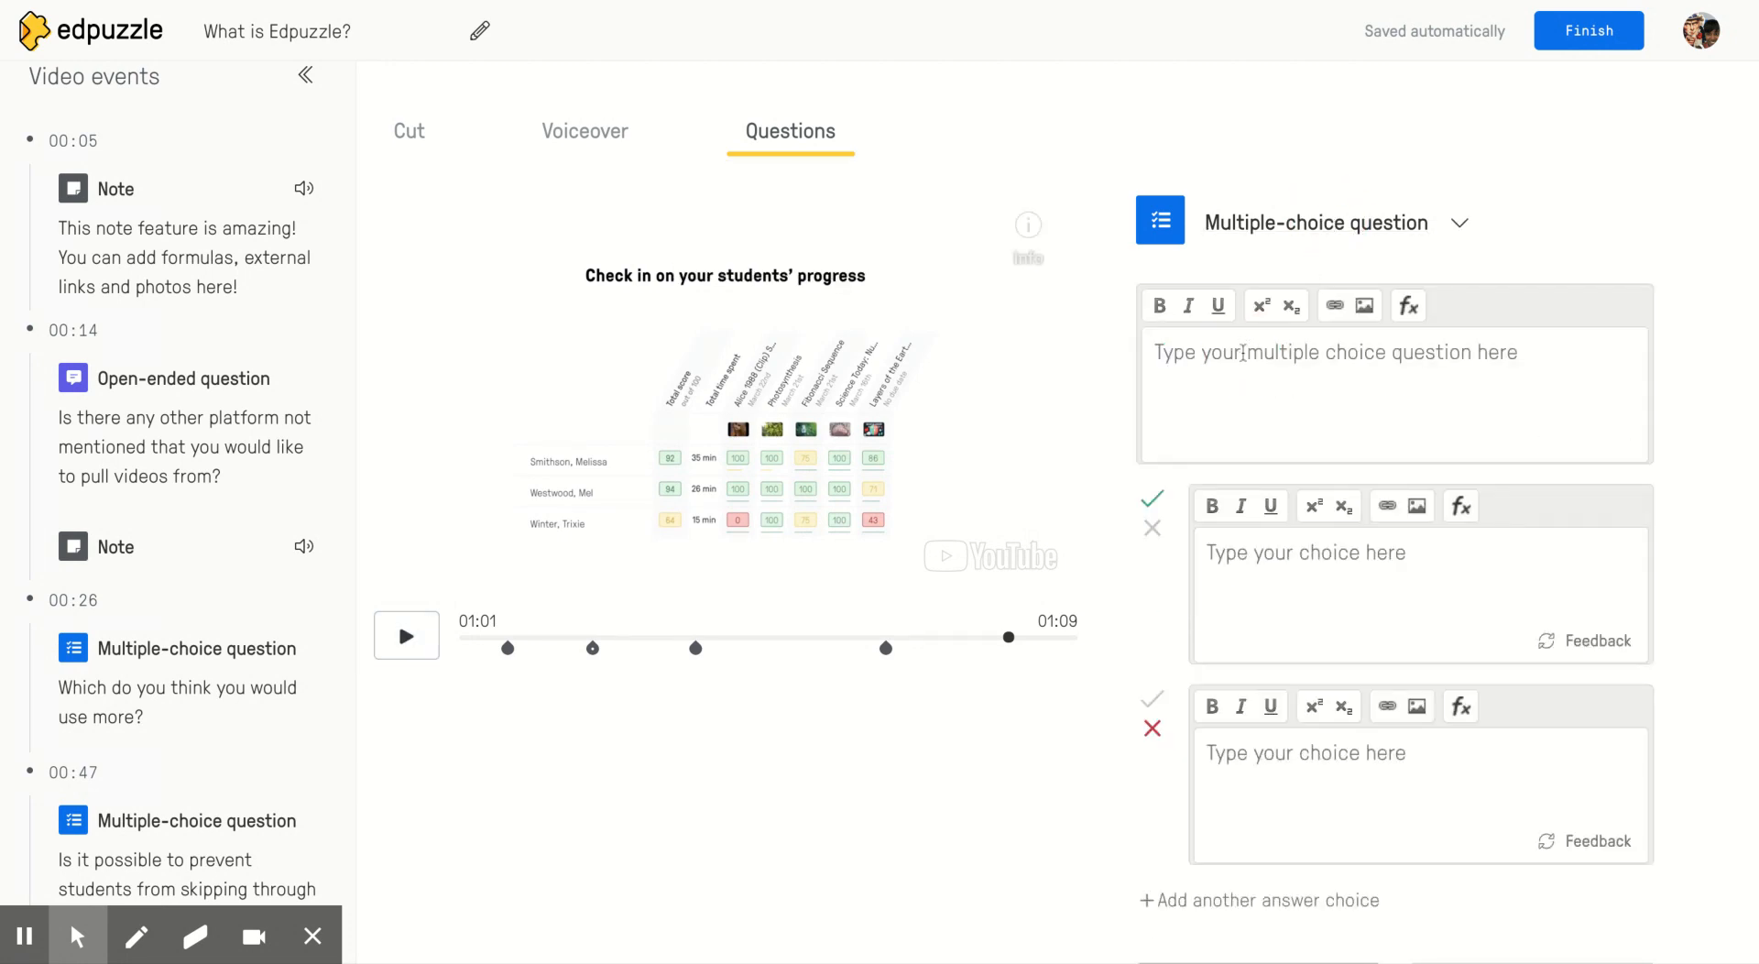
{"action": "type", "text": "Am"}
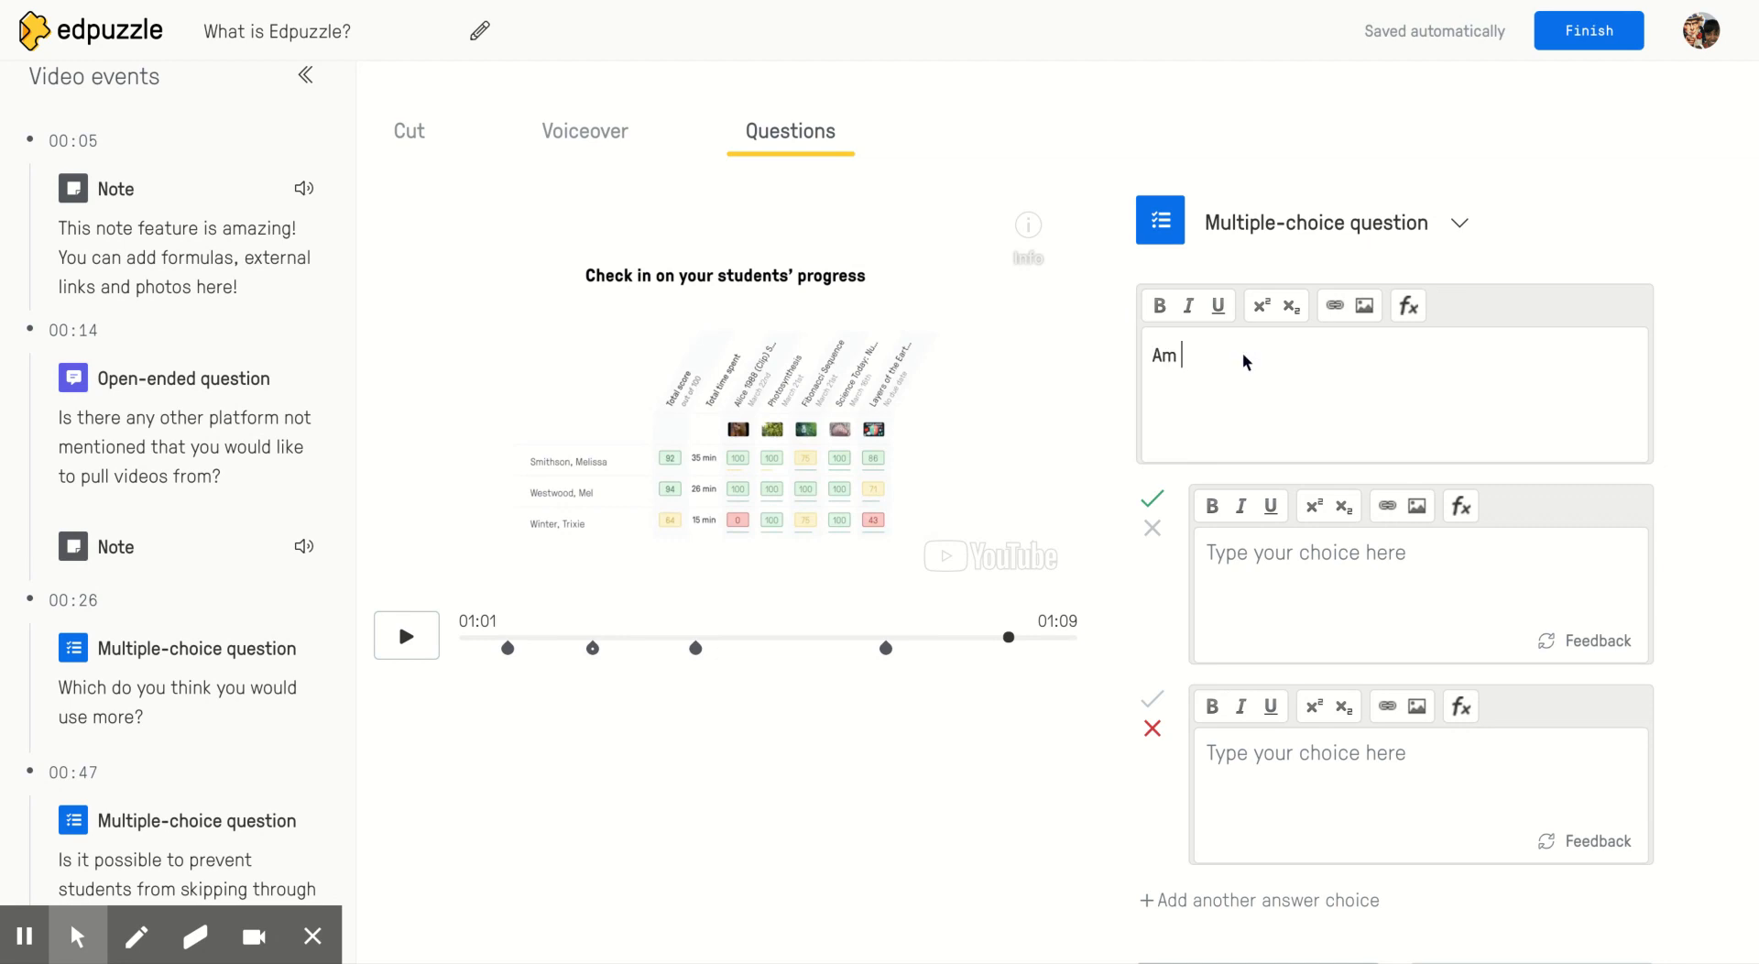
{"action": "type", "text": " i"}
{"action": "key", "text": "BackSpace"}
{"action": "type", "text": "I able to see student responses"}
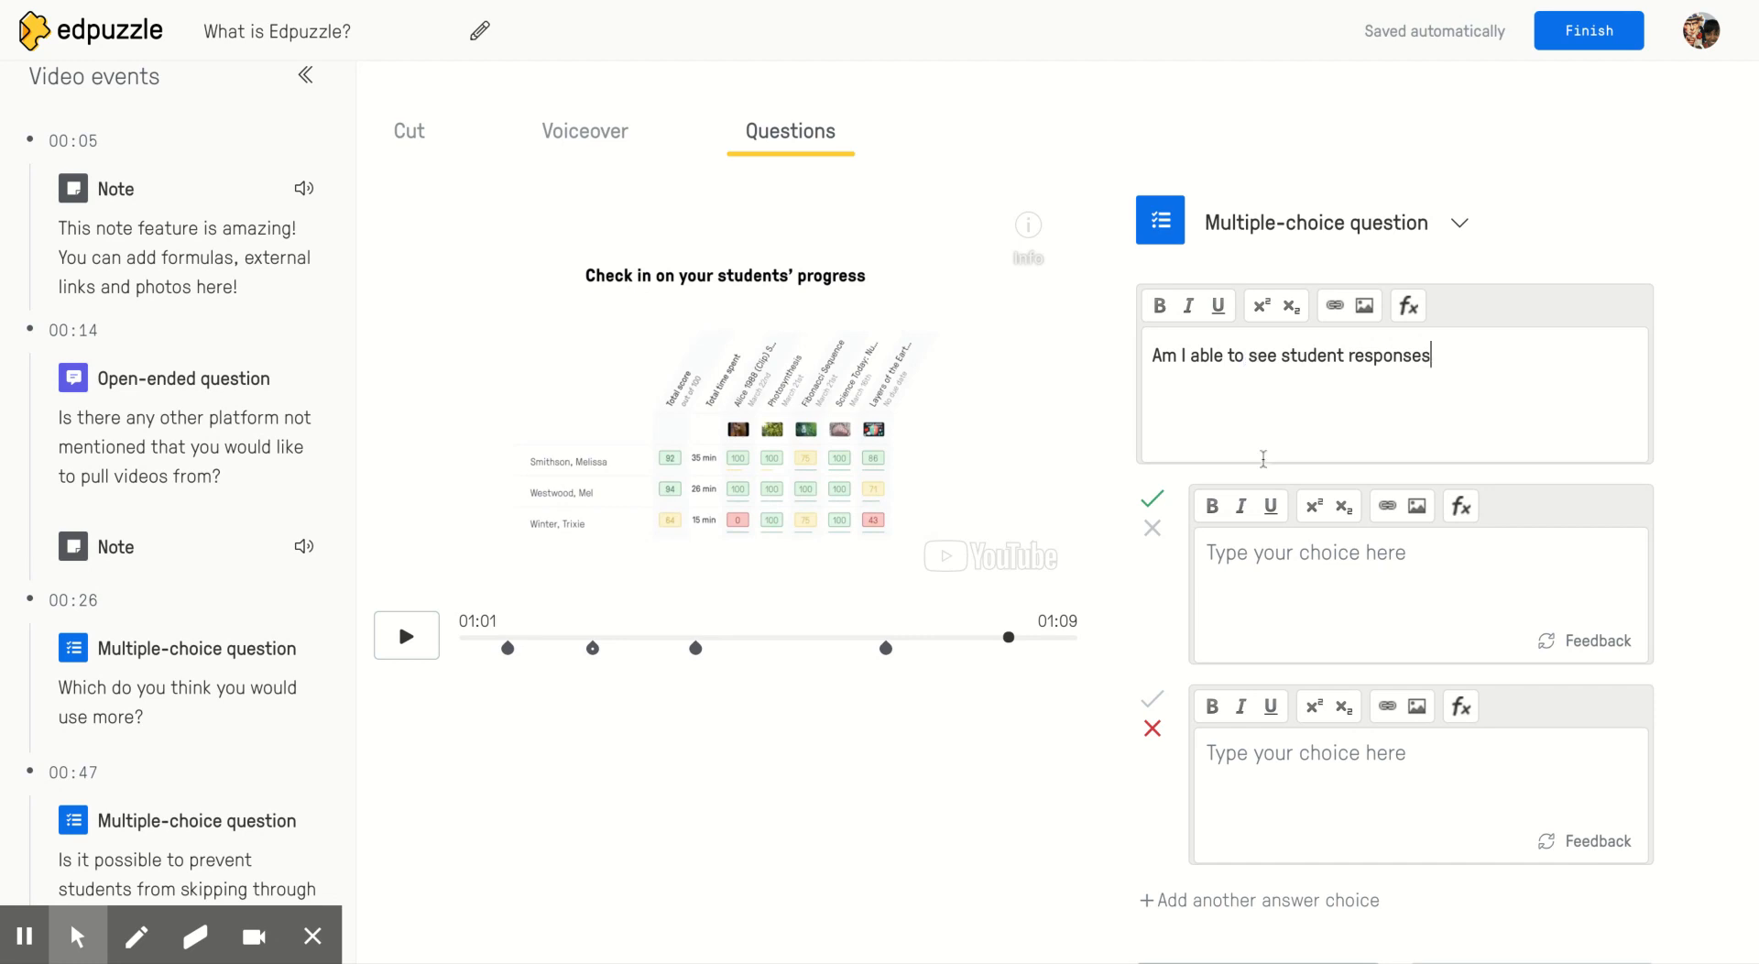
- Enter "yes" as the correct answer choice and "no" as the incorrect one for the student responses question
{"action": "left_click", "coordinate": [1270, 566]}
{"action": "type", "text": "yes"}
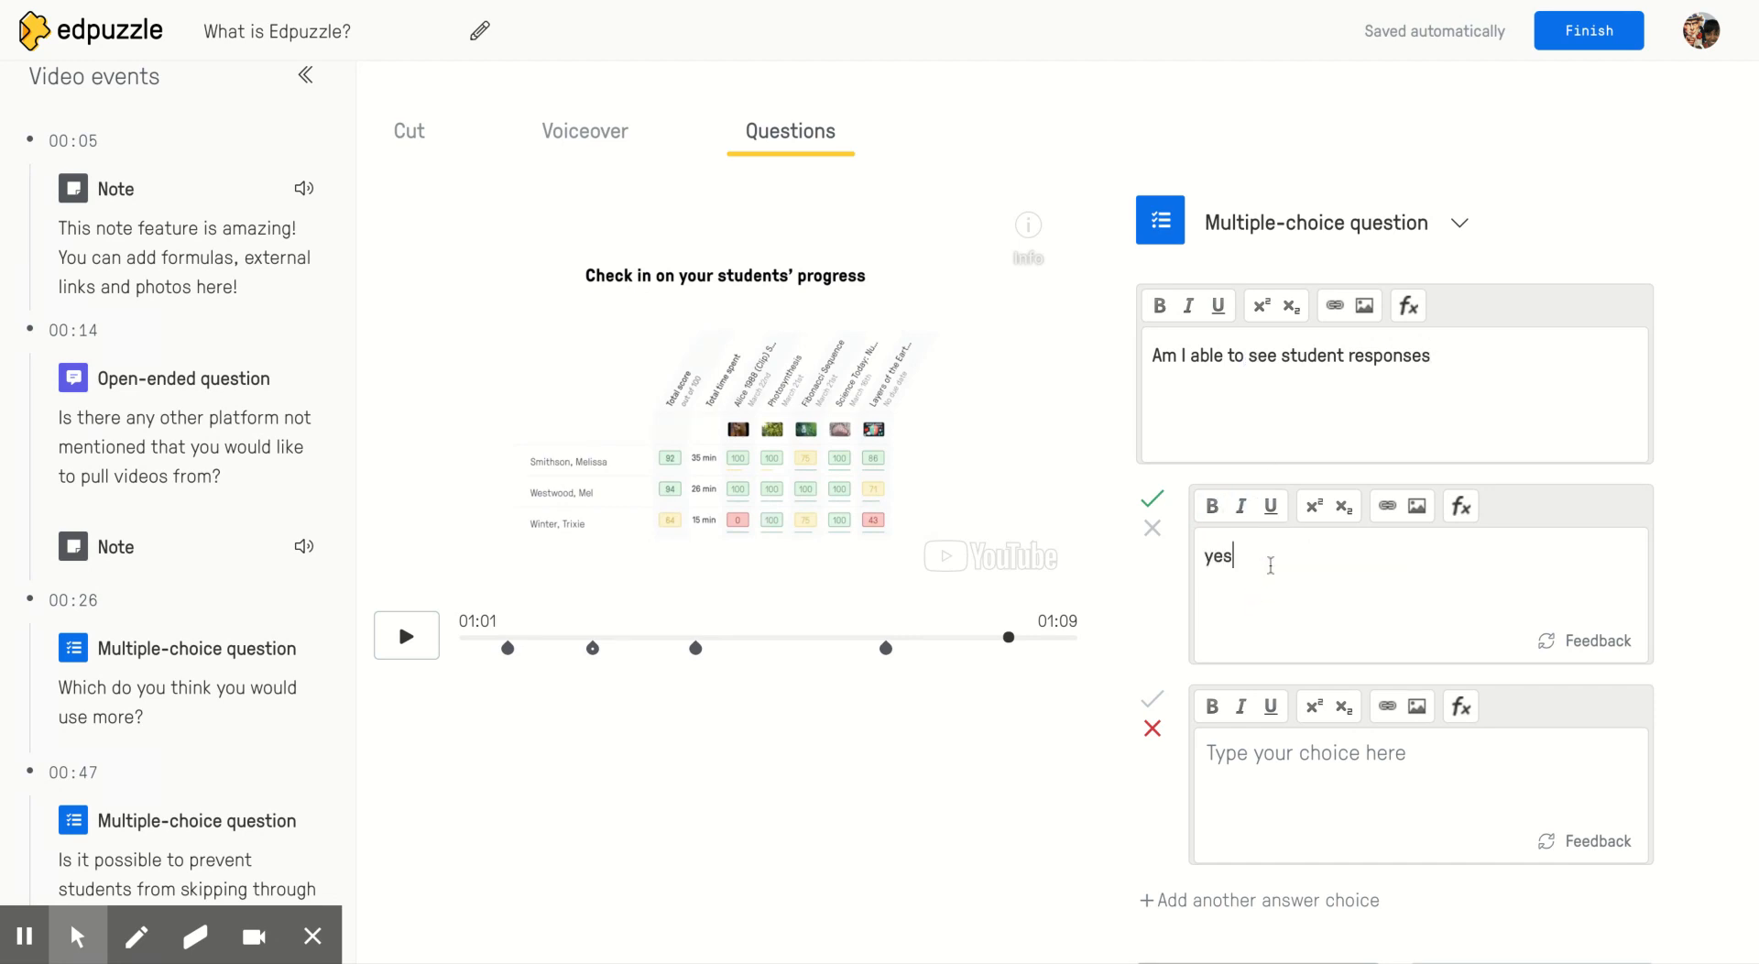
{"action": "left_click", "coordinate": [1268, 756]}
{"action": "type", "text": "no"}
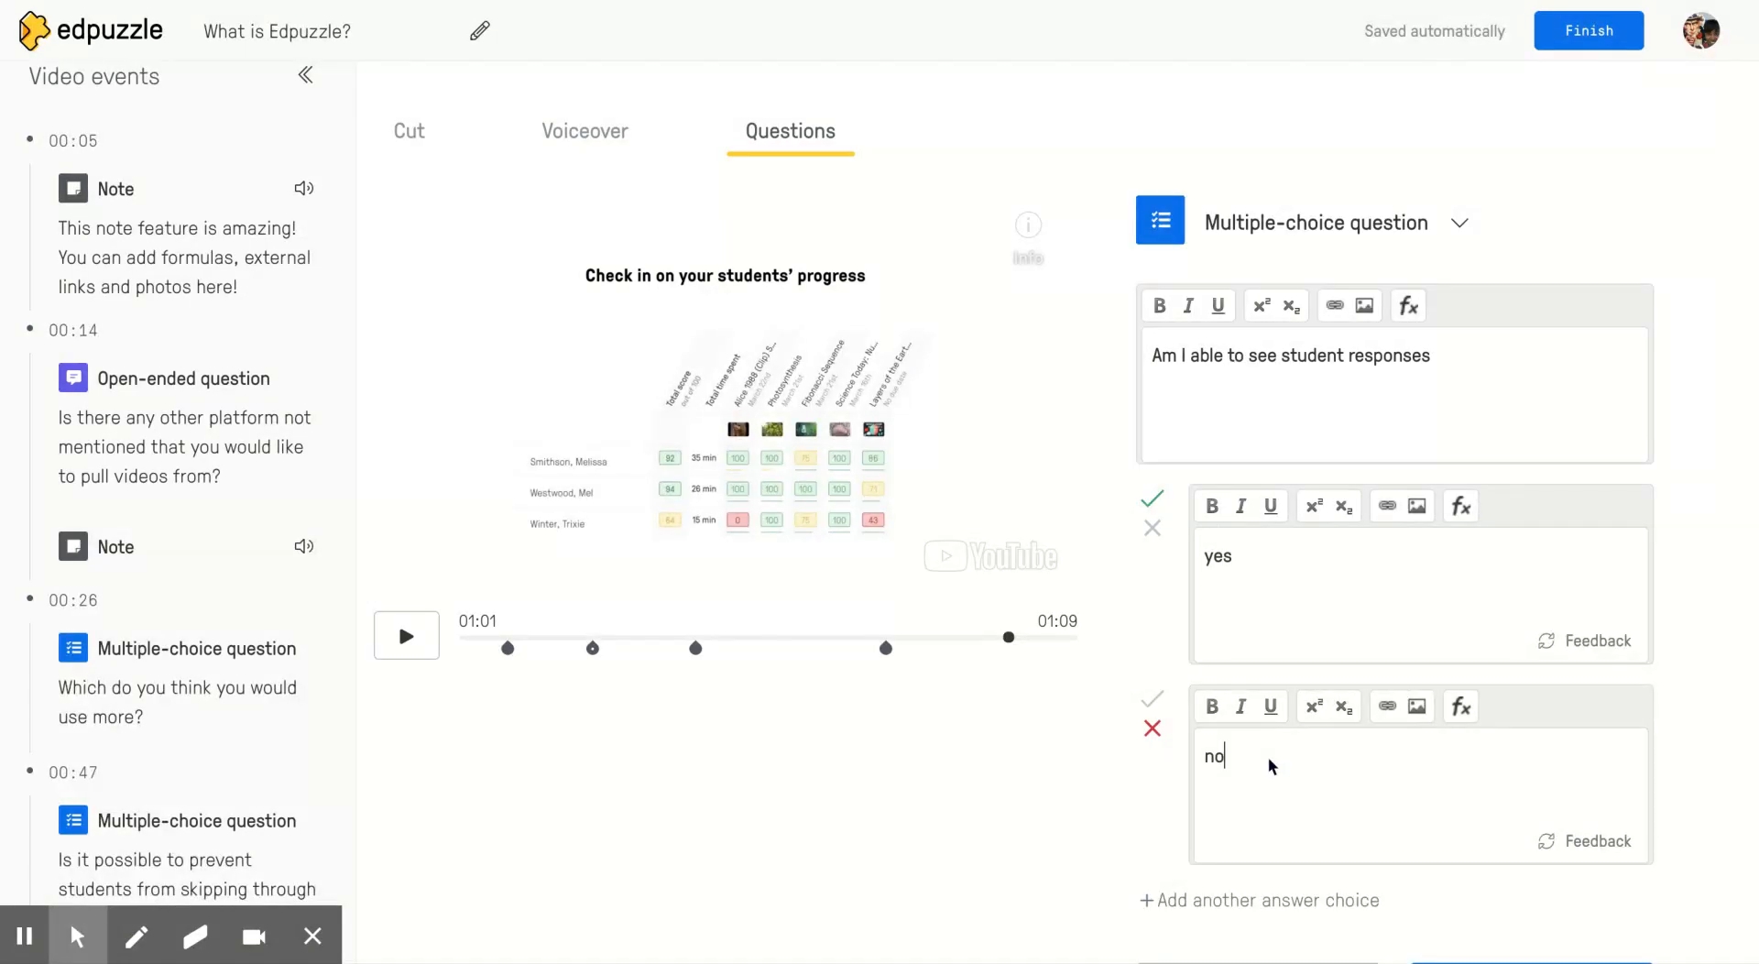
- Extend the question to read "Am I able to see student responses, grade, and total time spent on the video?" and save it
{"action": "left_click", "coordinate": [1438, 354]}
{"action": "type", "text": ", g"}
{"action": "key", "text": "BackSpace"}
{"action": "key", "text": "BackSpace"}
{"action": "key", "text": "BackSpace"}
{"action": "key", "text": "BackSpace"}
{"action": "key", "text": "BackSpace"}
{"action": "key", "text": "BackSpace"}
{"action": "type", "text": "grade,"}
{"action": "type", "text": "and total time spent"}
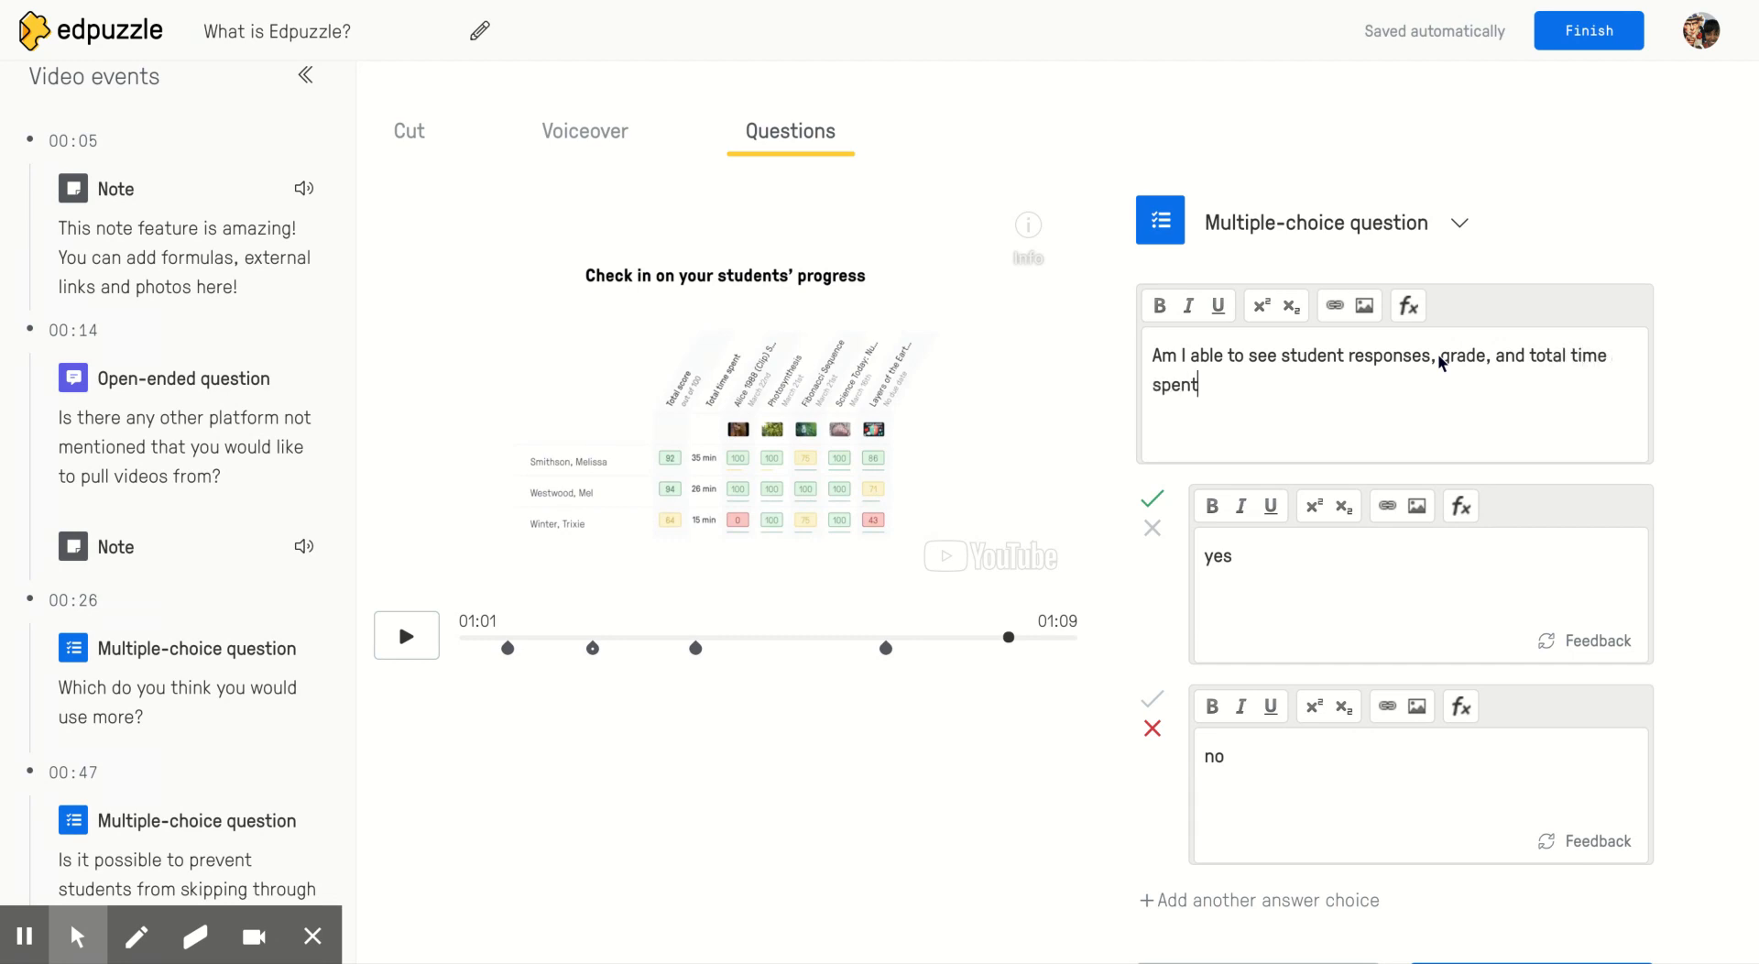
{"action": "type", "text": " on the video"}
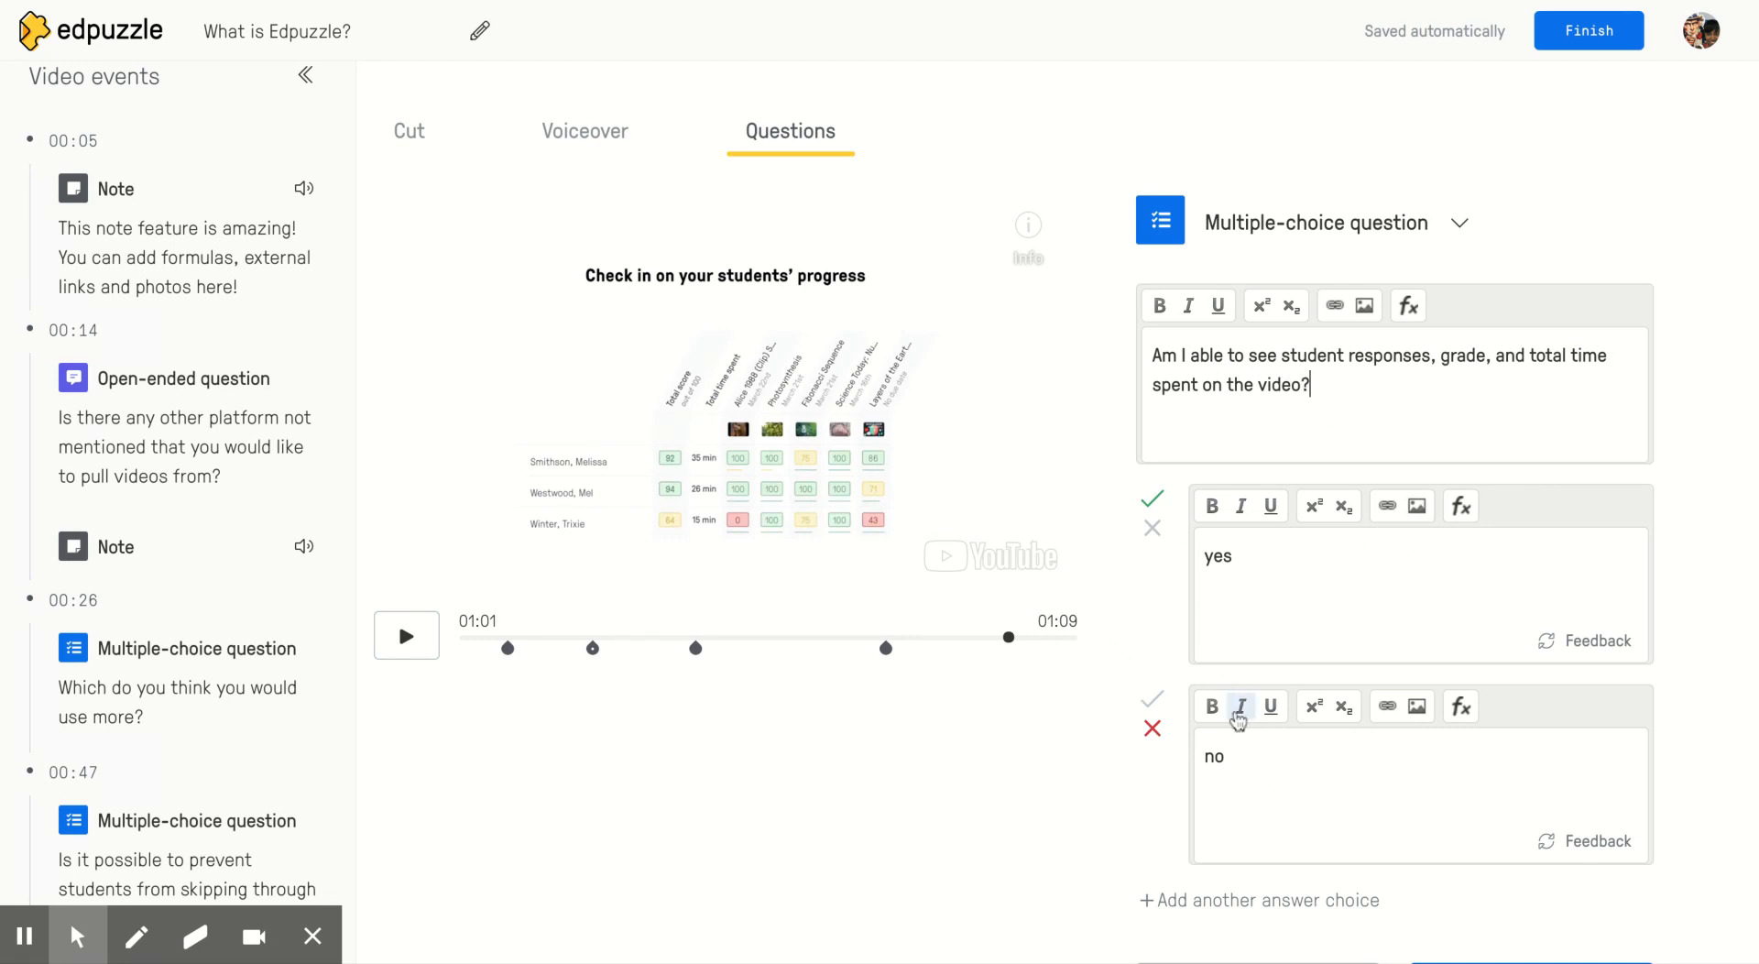
{"action": "scroll", "coordinate": [1163, 697], "scroll_direction": "down", "scroll_amount": 3}
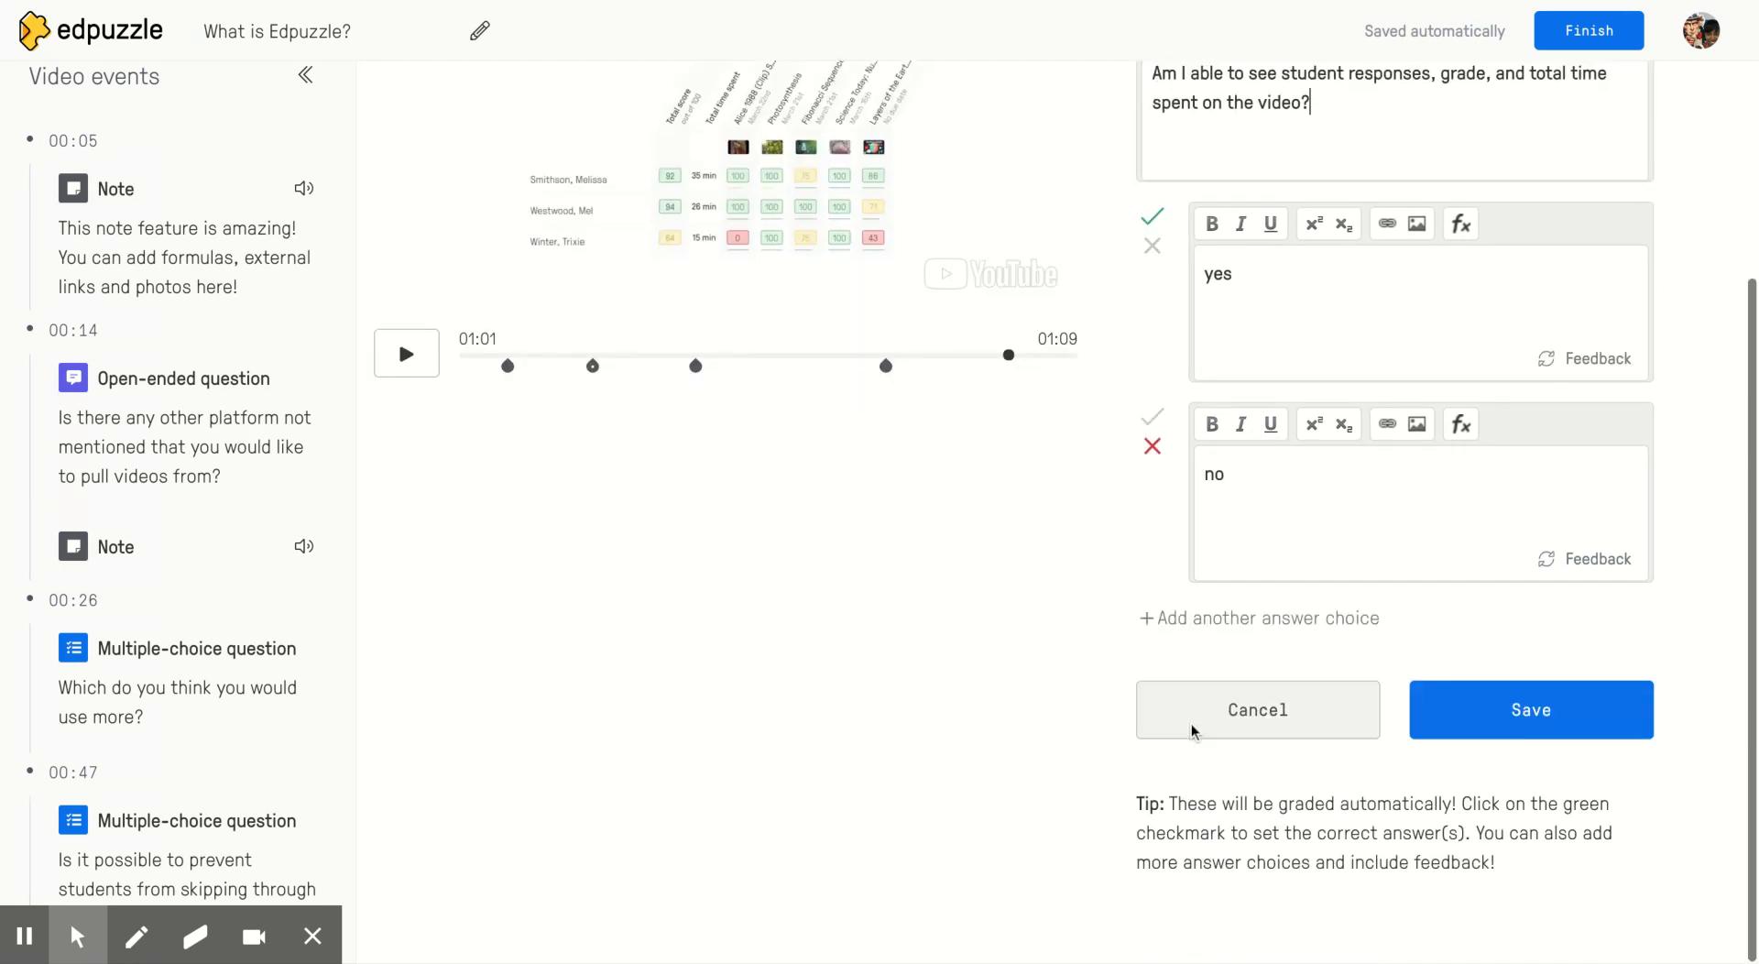
{"action": "left_click", "coordinate": [1516, 715]}
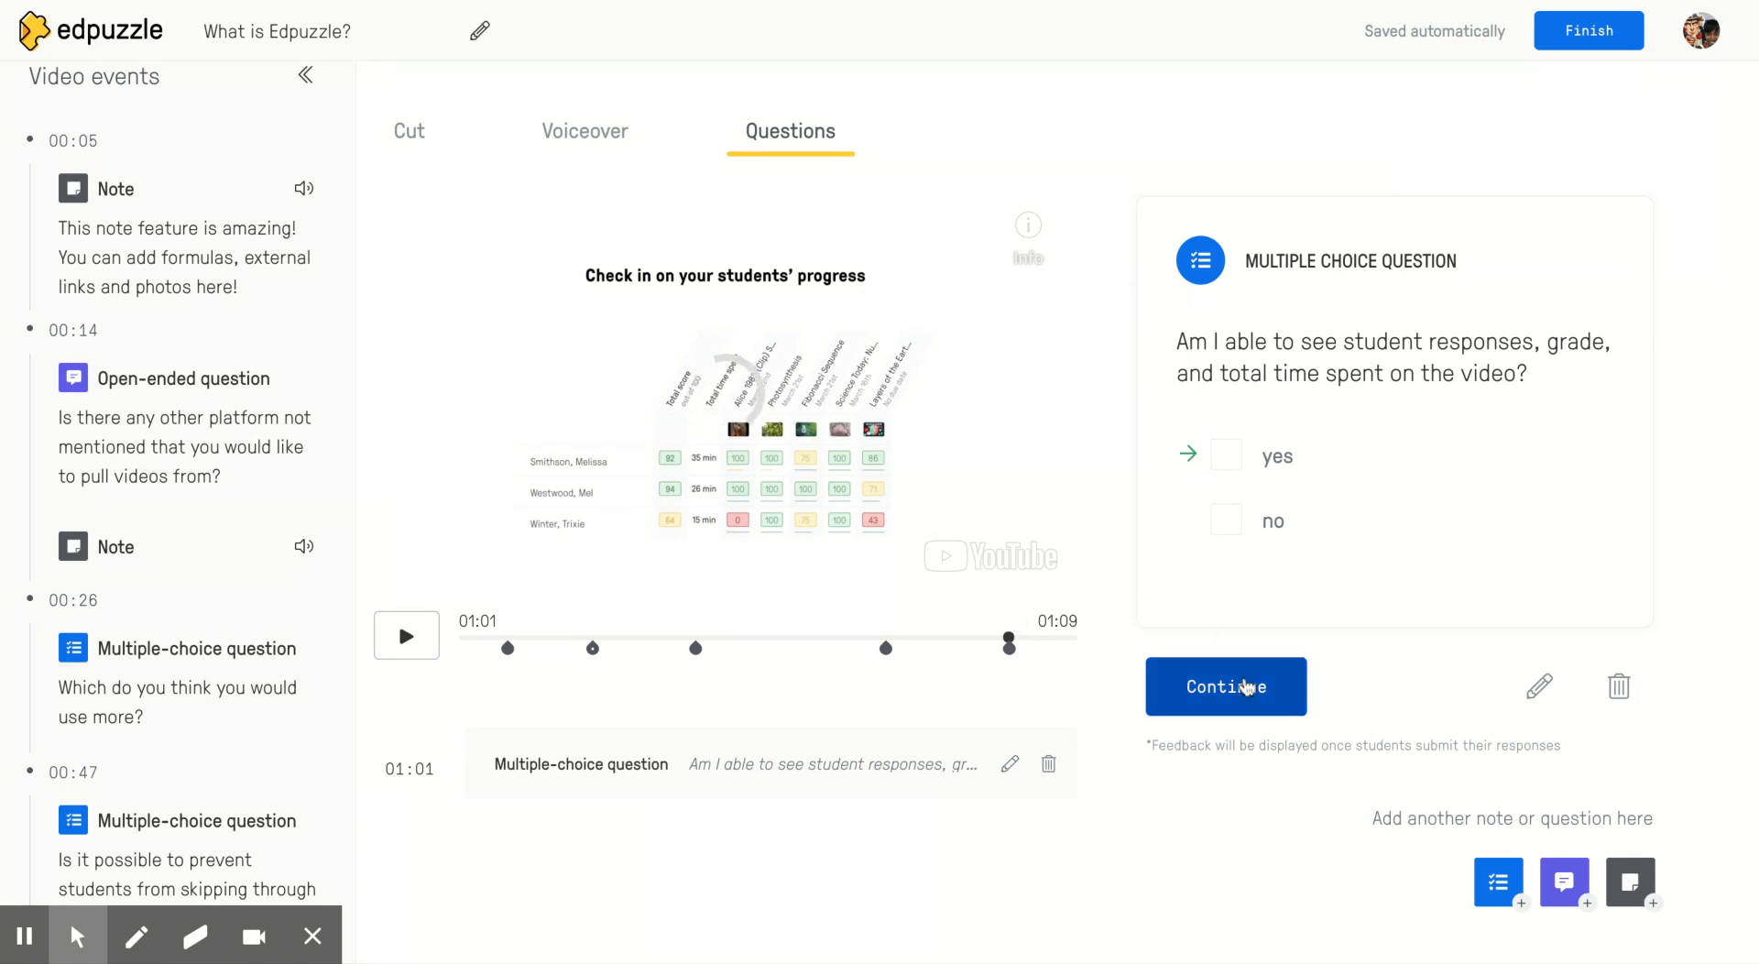
- Play the video to its end and finish the lesson, then select Teach Ascension Academy 20 as the class to assign it to
{"action": "left_click", "coordinate": [1245, 694]}
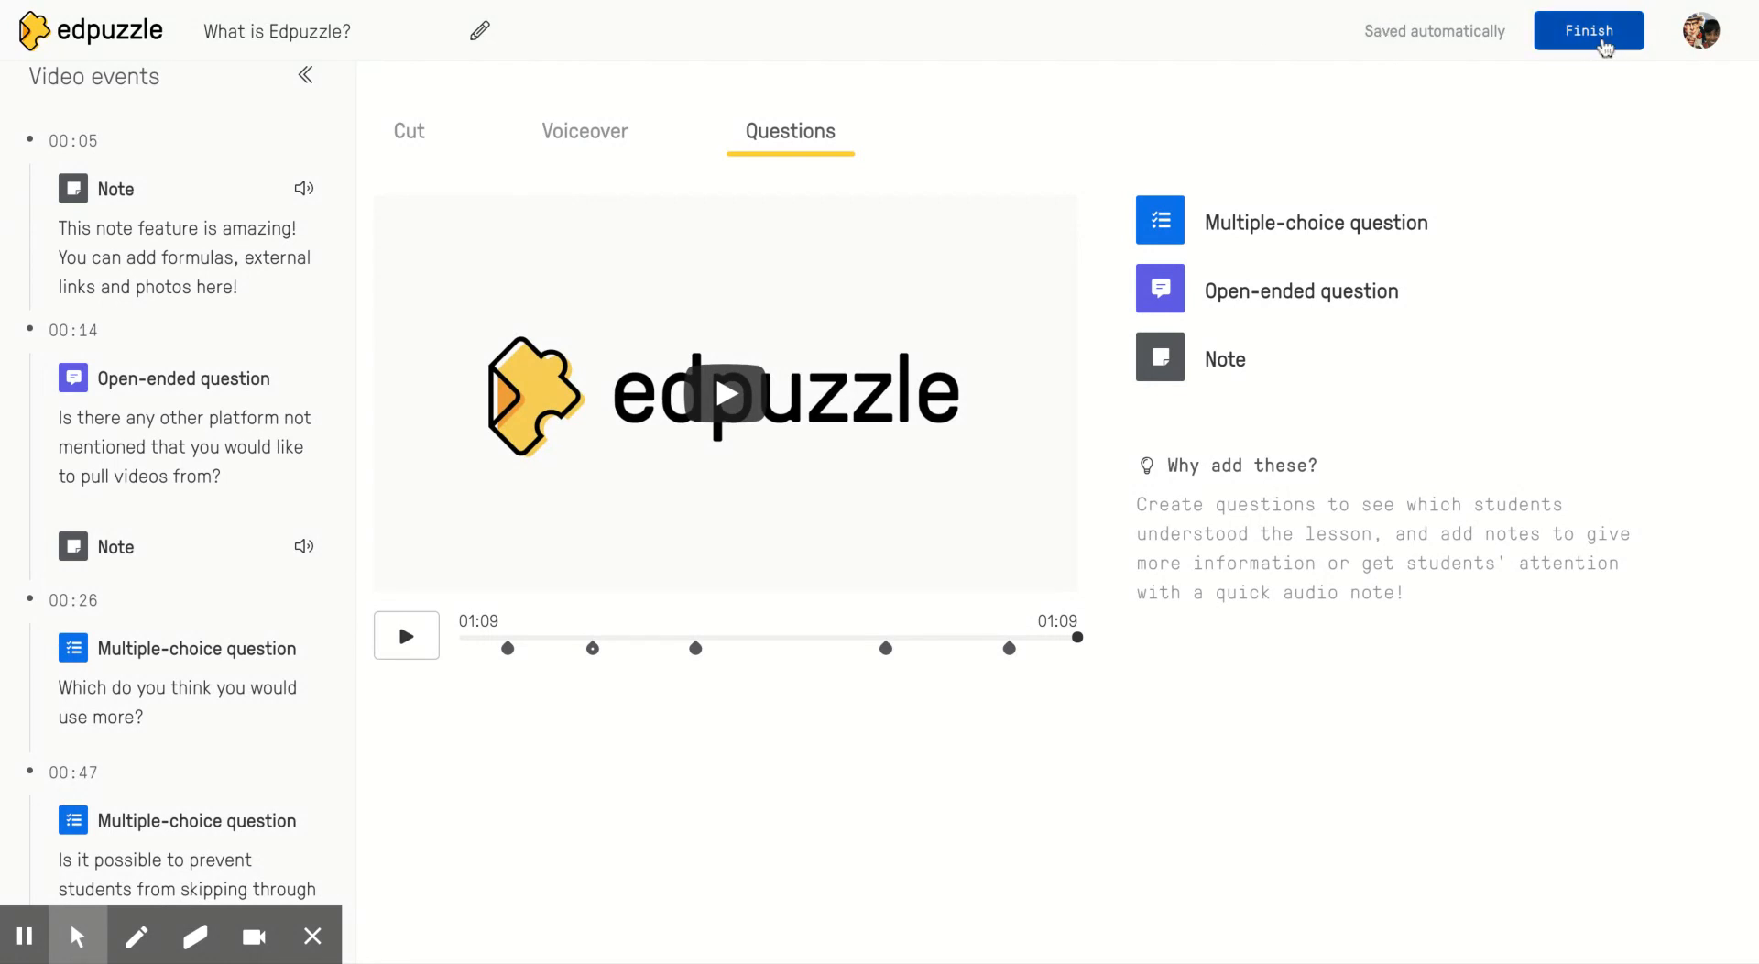
{"action": "left_click", "coordinate": [1601, 43]}
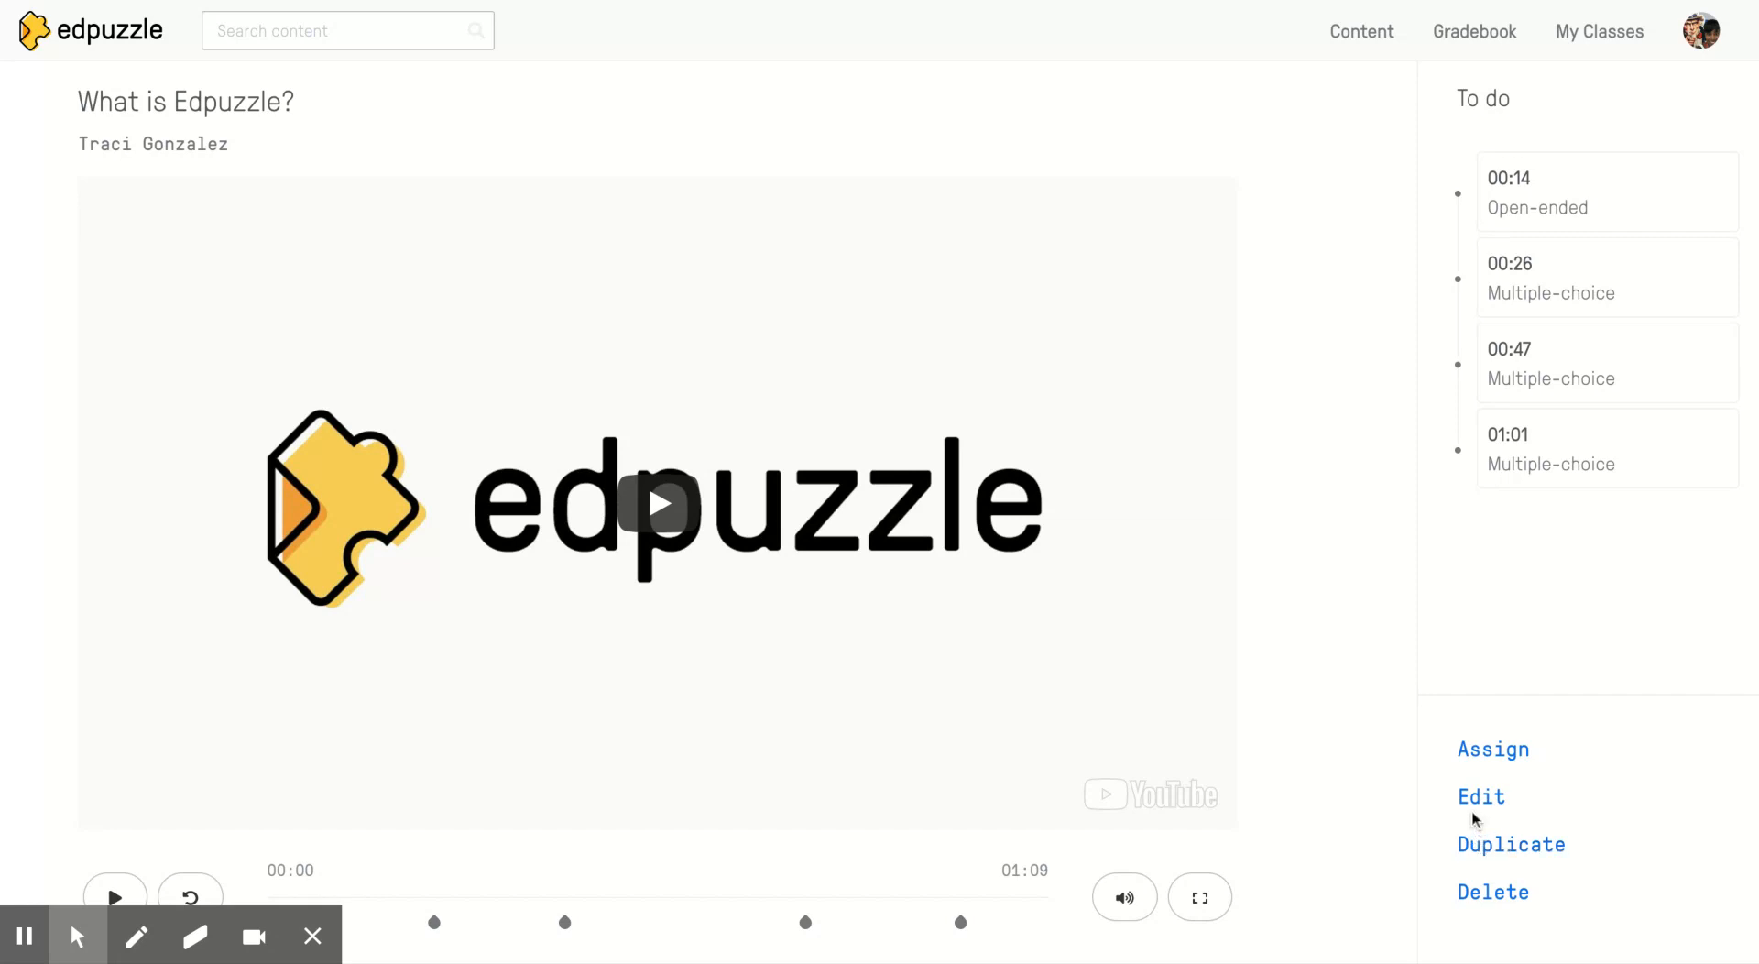
{"action": "left_click", "coordinate": [1489, 757]}
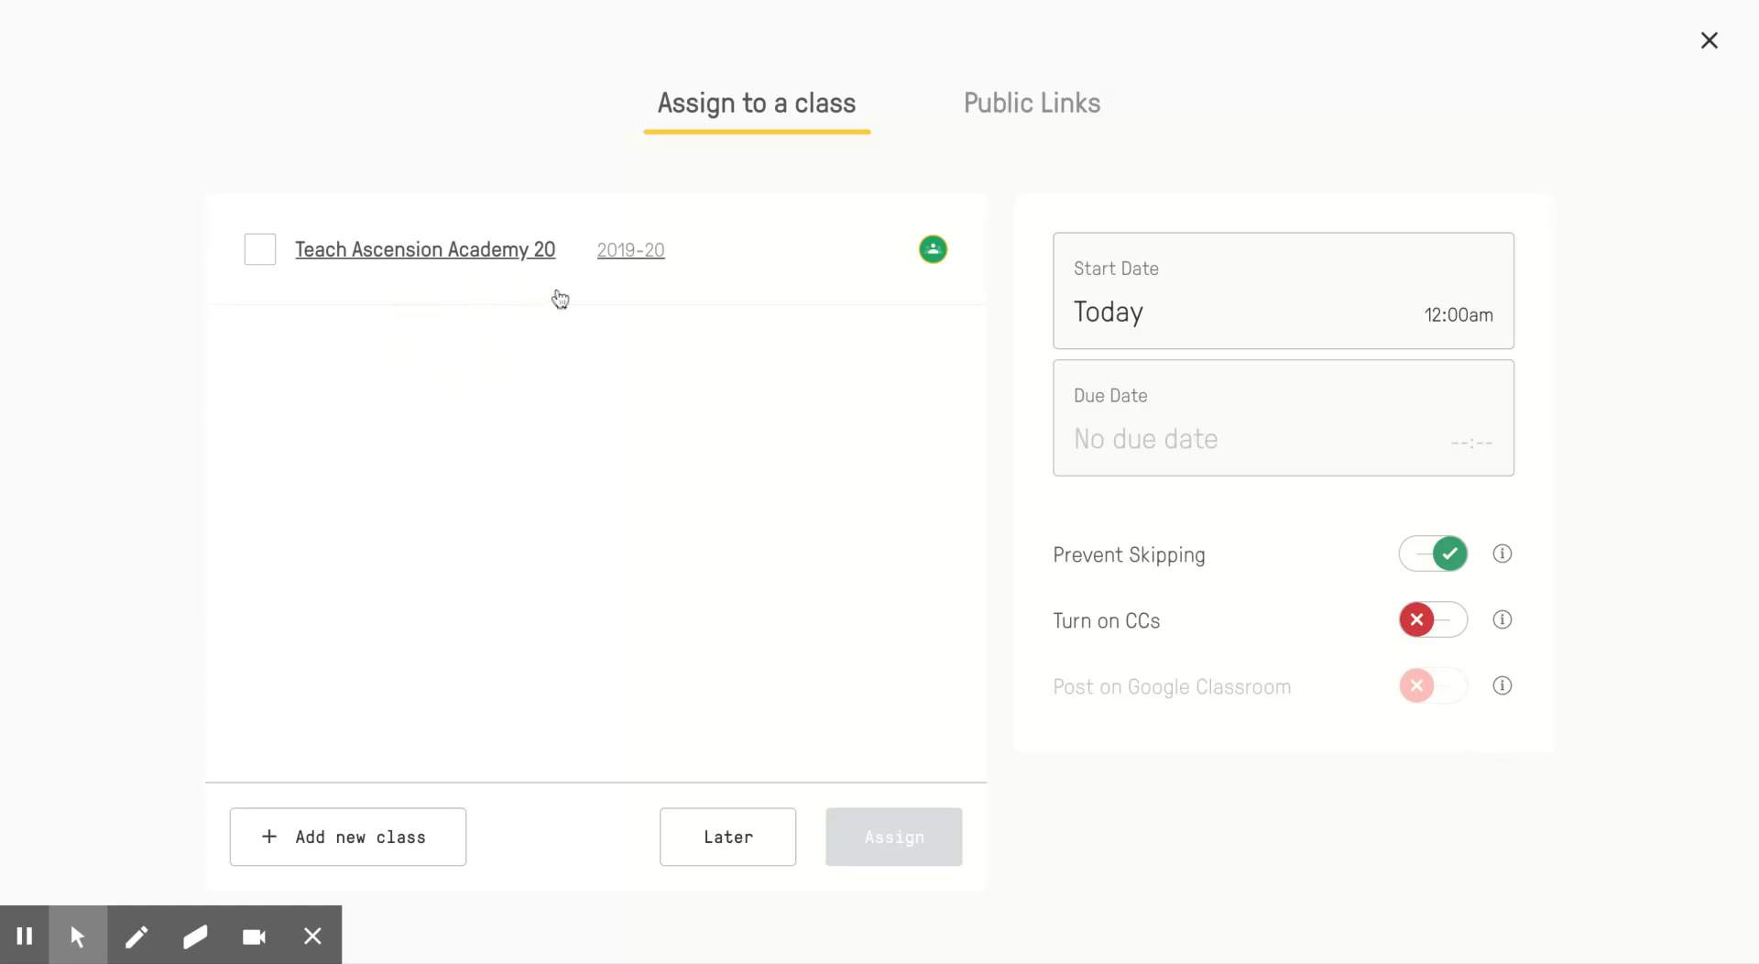
{"action": "left_click", "coordinate": [261, 250]}
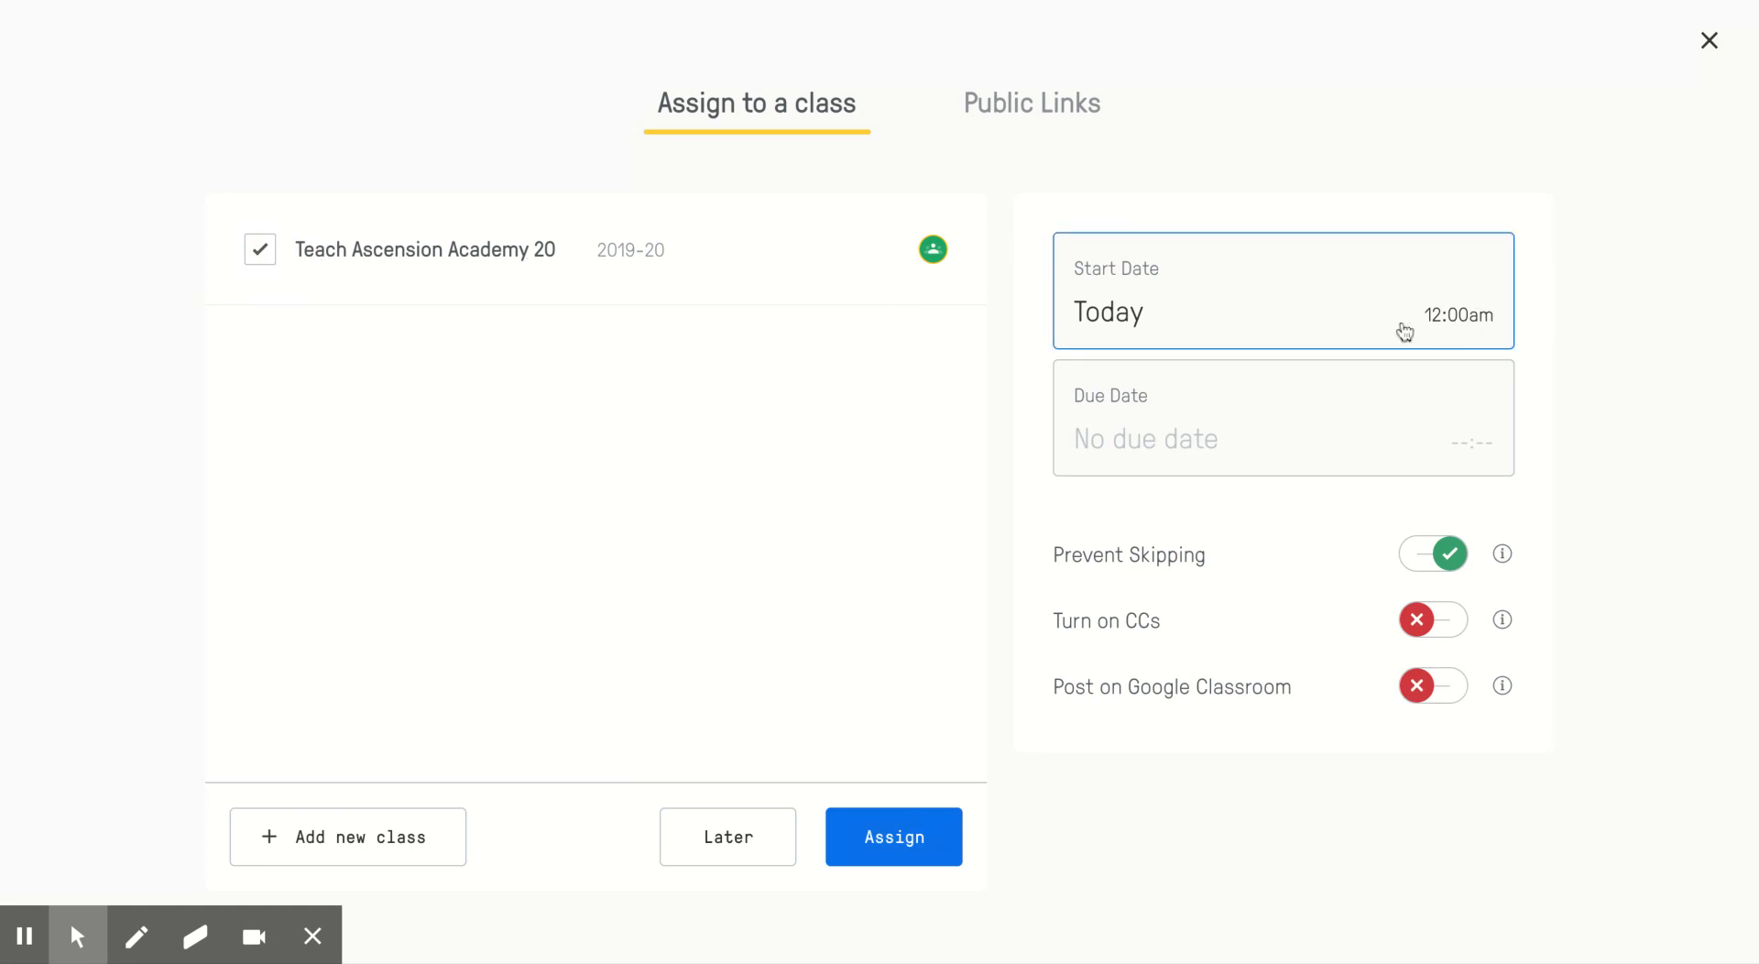
- Set the assignment's due date to March 25, 2020 at 11:59 pm and save it
{"action": "left_click", "coordinate": [1165, 447]}
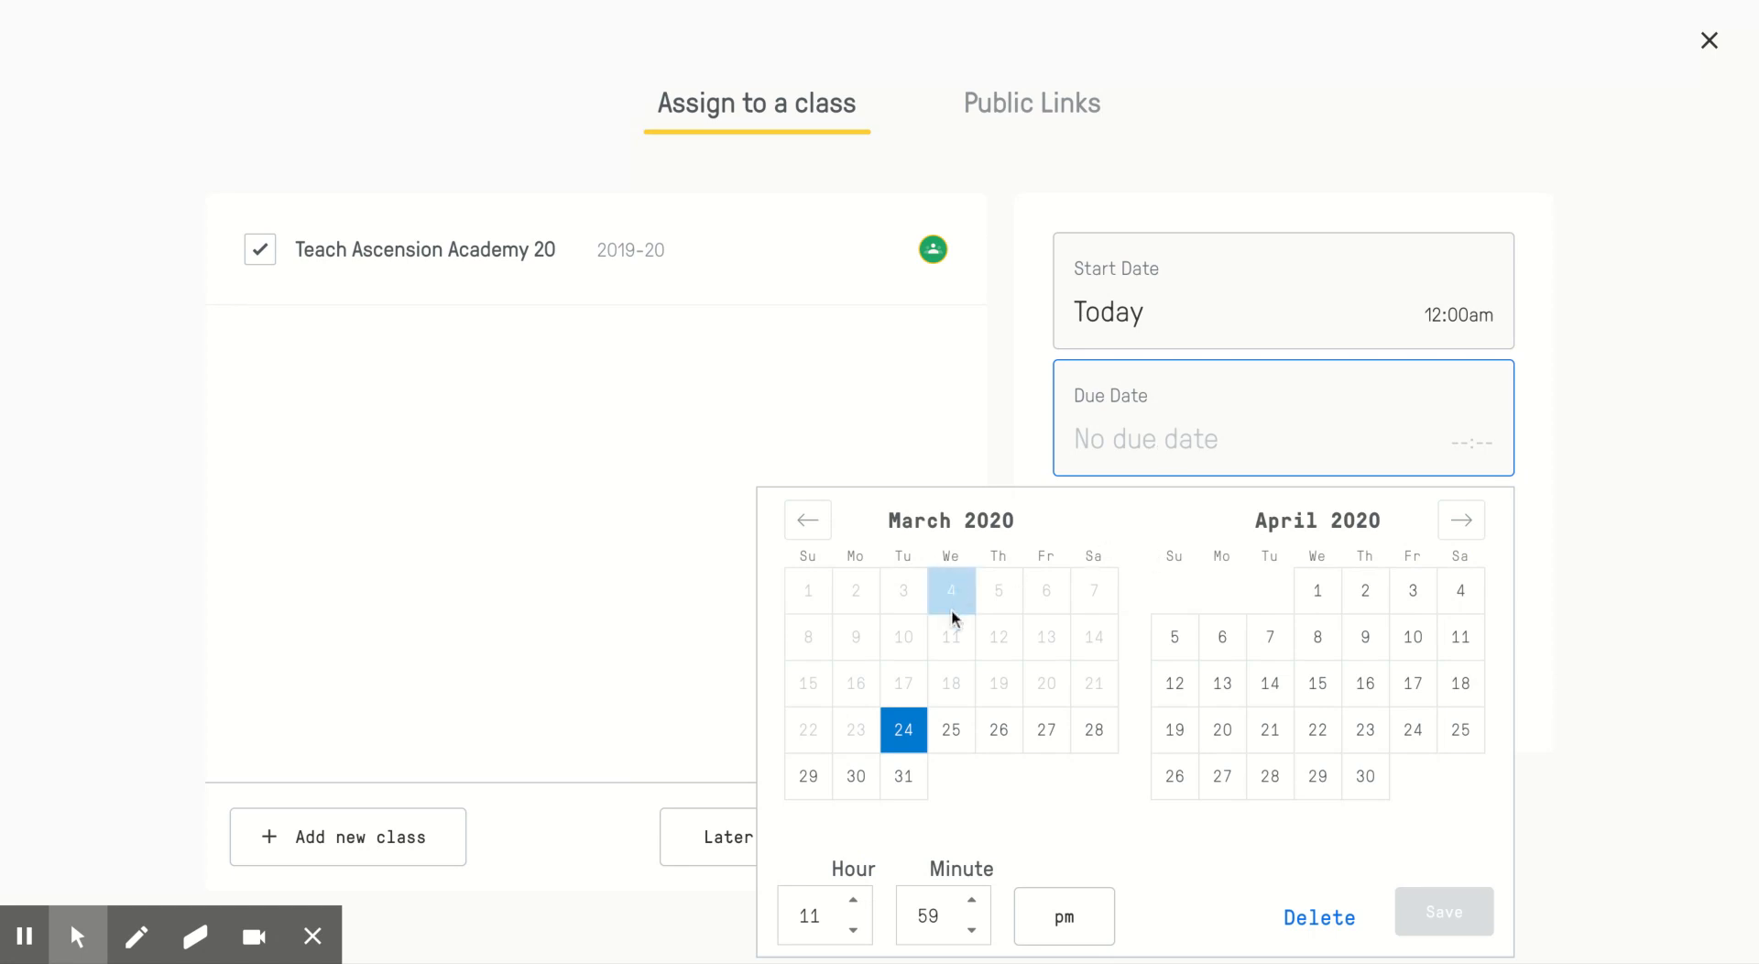
{"action": "left_click", "coordinate": [959, 743]}
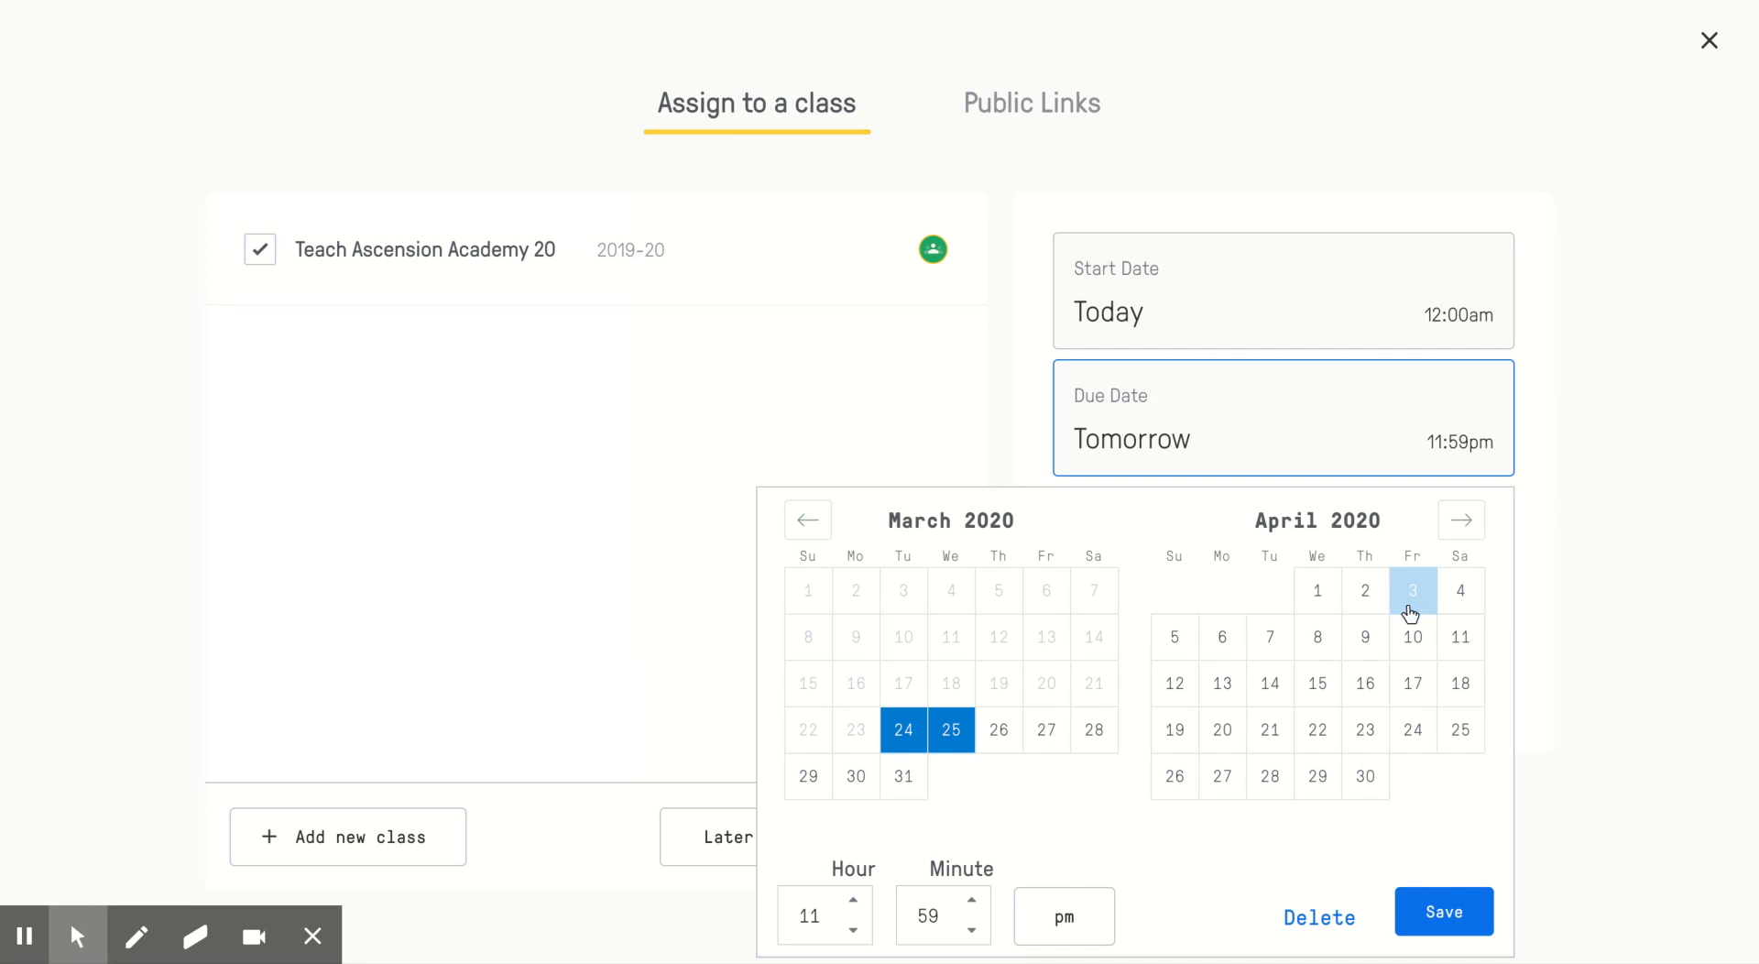
{"action": "left_click", "coordinate": [1440, 919]}
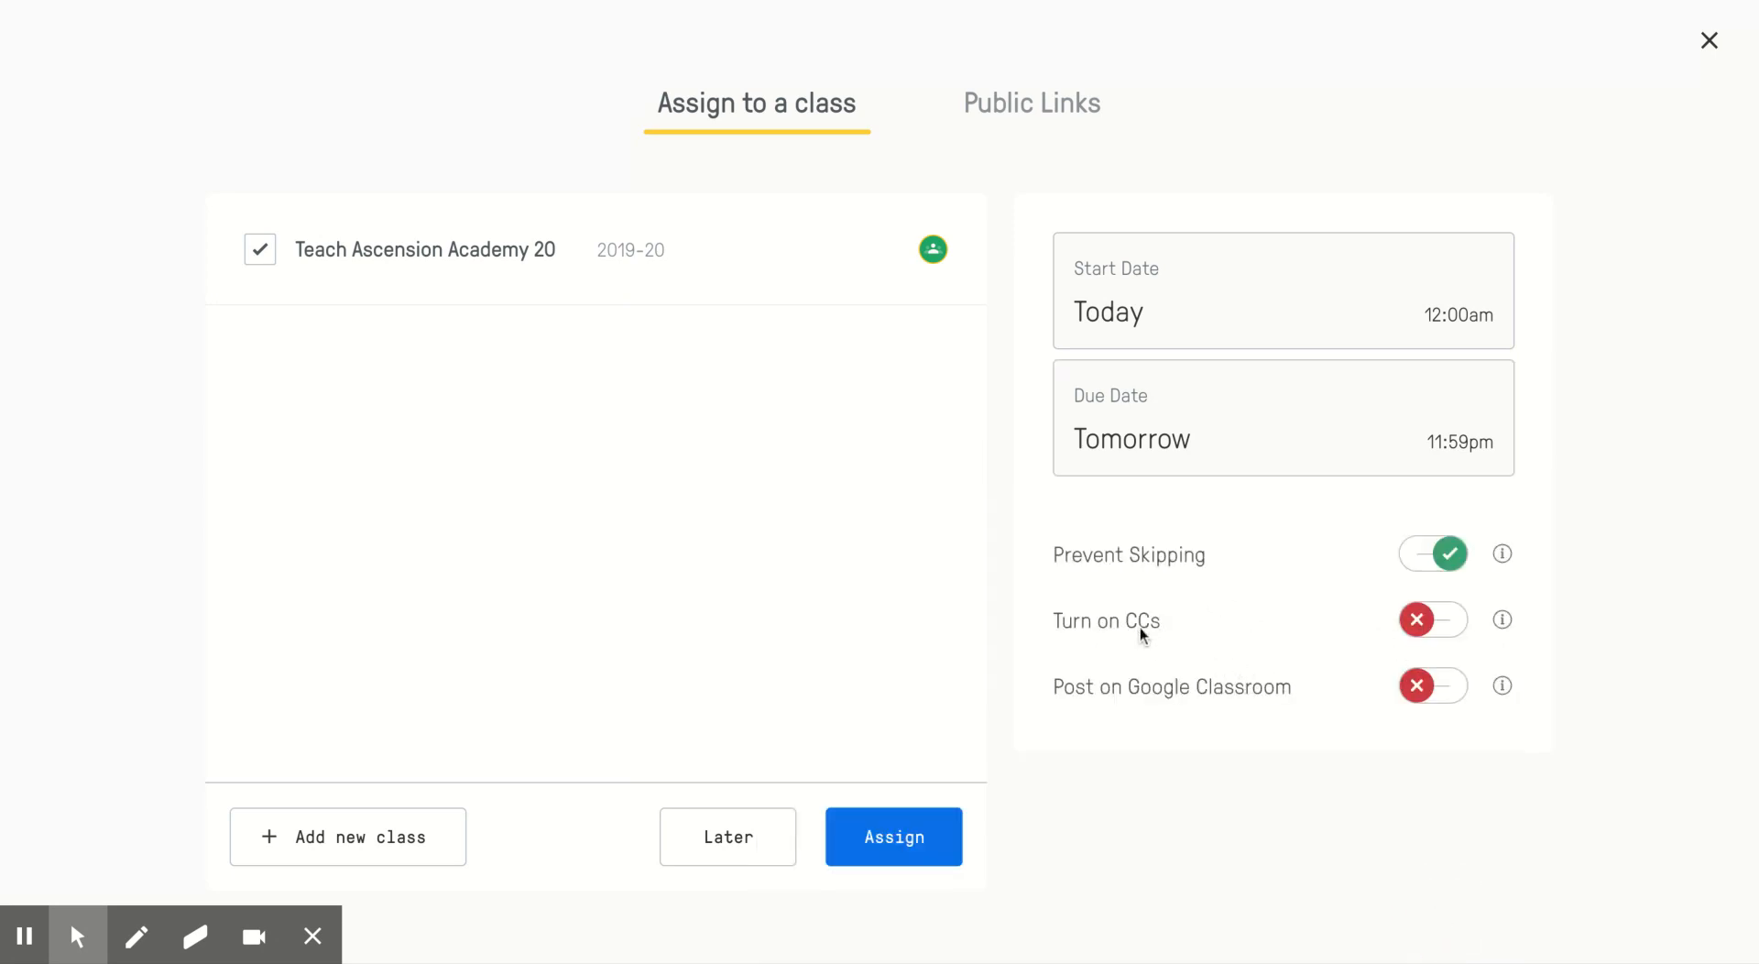
- Turn on posting to Google Classroom and assign the lesson to the selected class
{"action": "mouse_move", "coordinate": [1503, 623]}
{"action": "left_click", "coordinate": [1419, 698]}
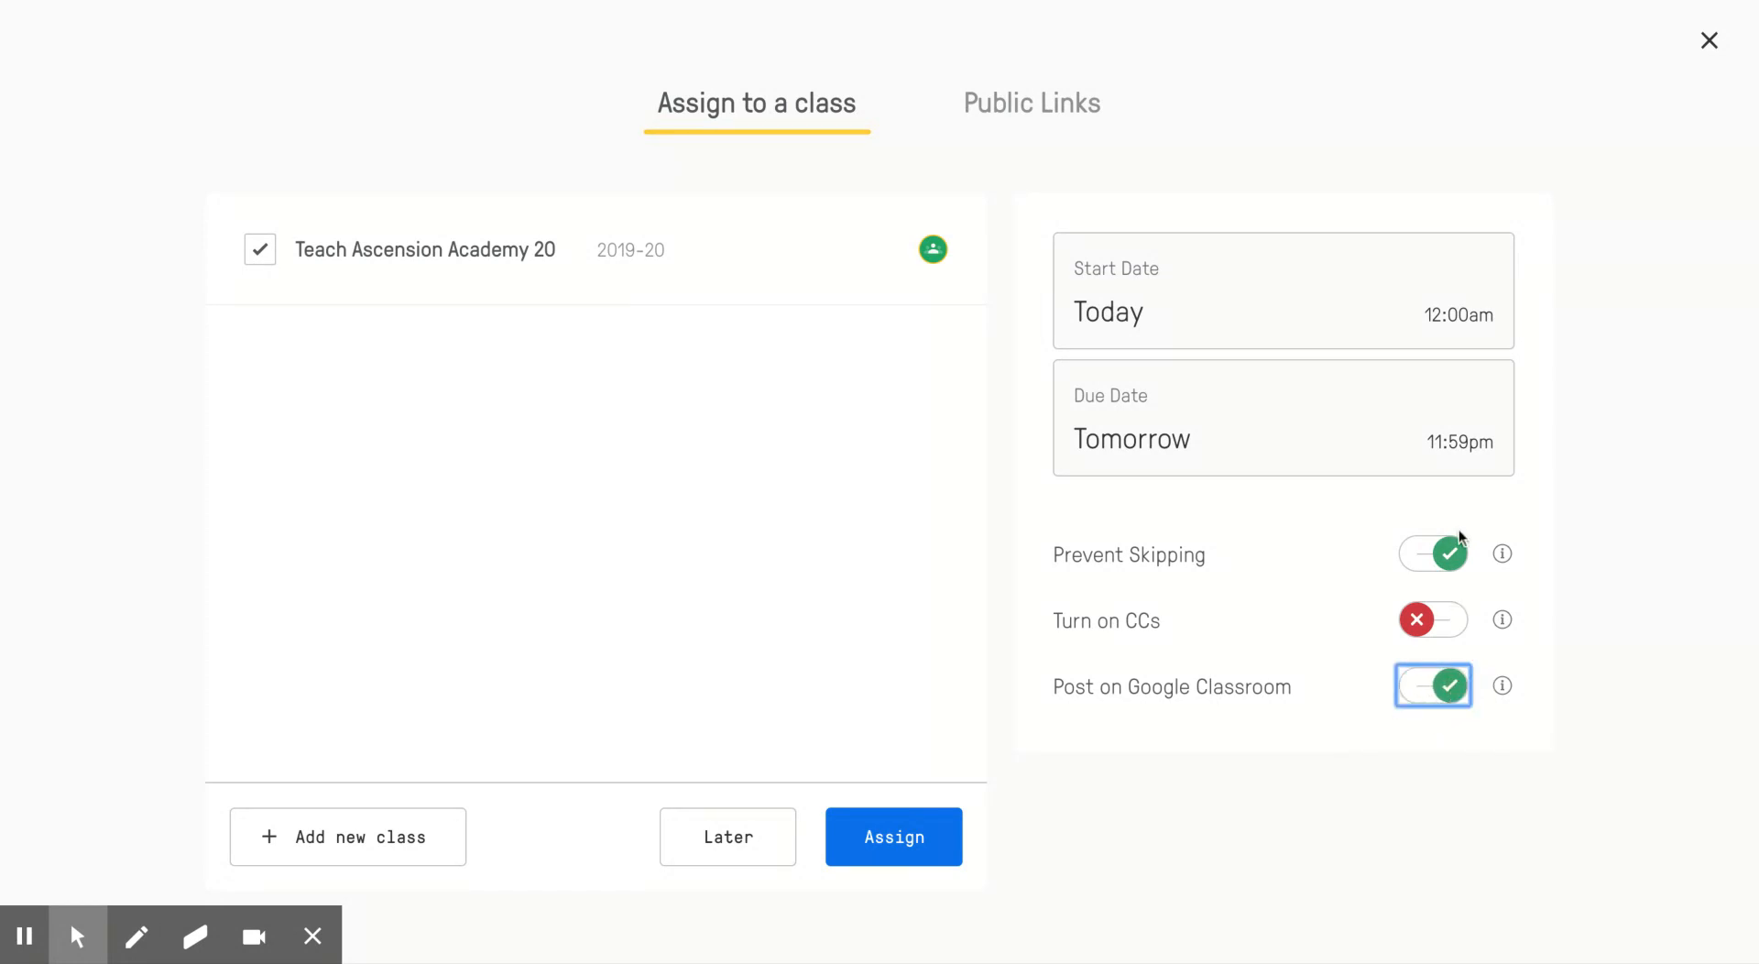
{"action": "mouse_move", "coordinate": [1504, 694]}
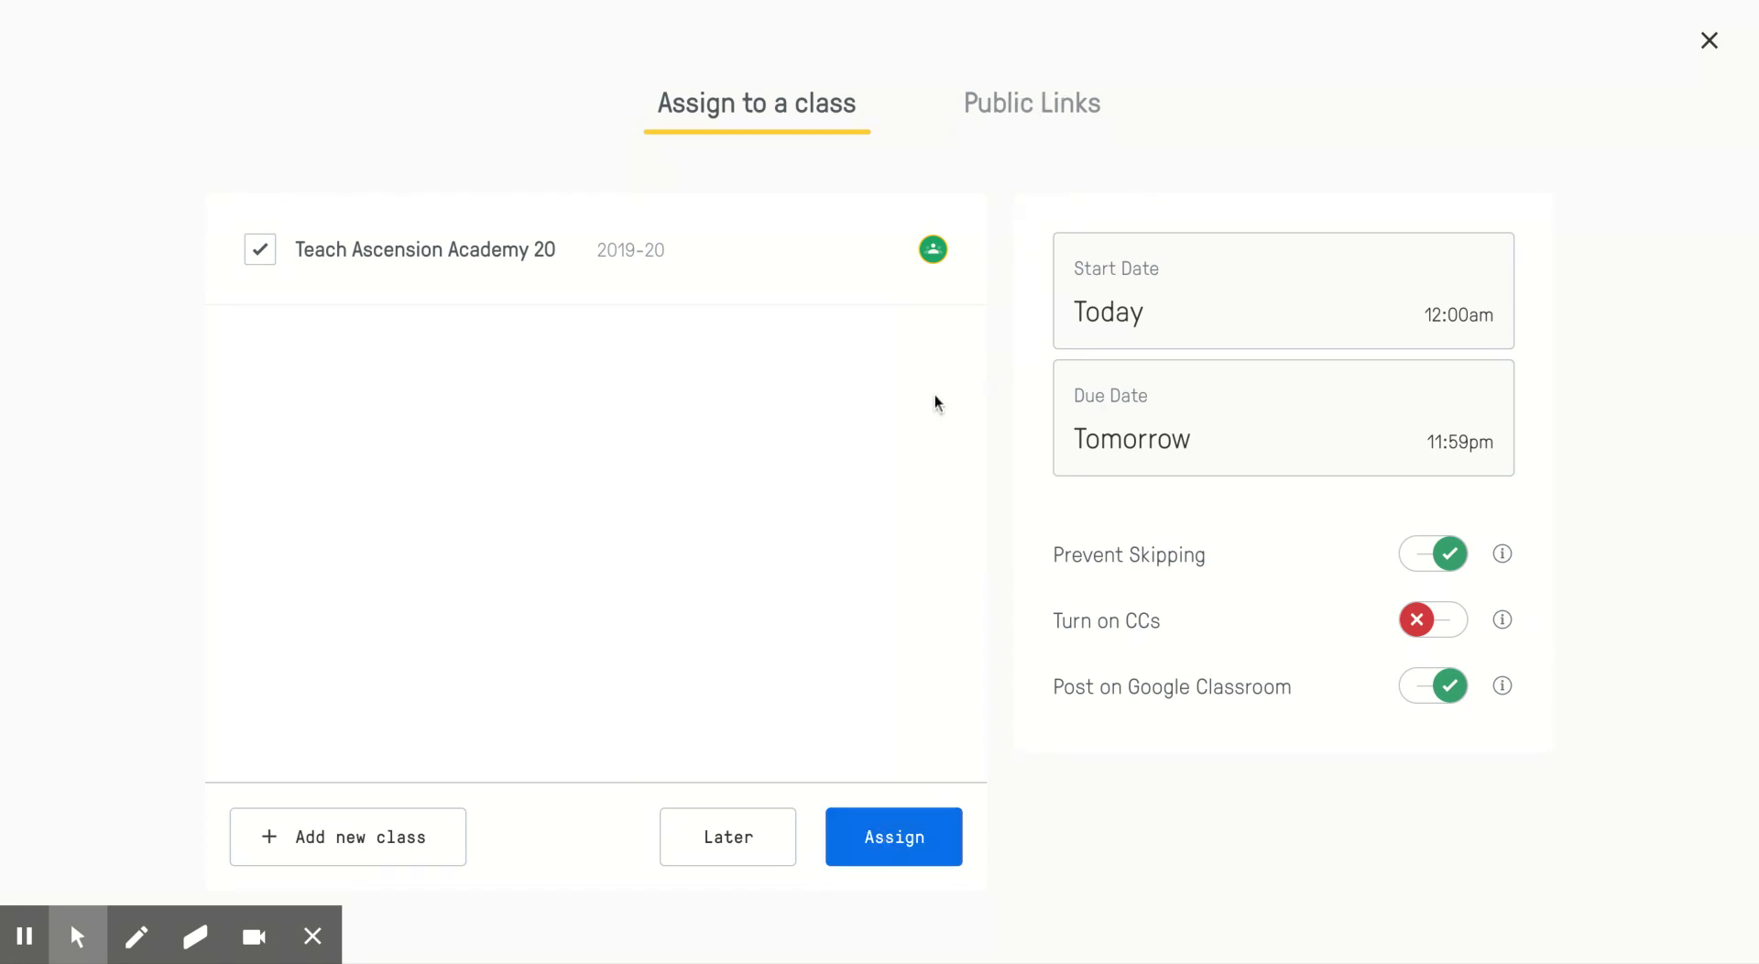
{"action": "left_click", "coordinate": [887, 850]}
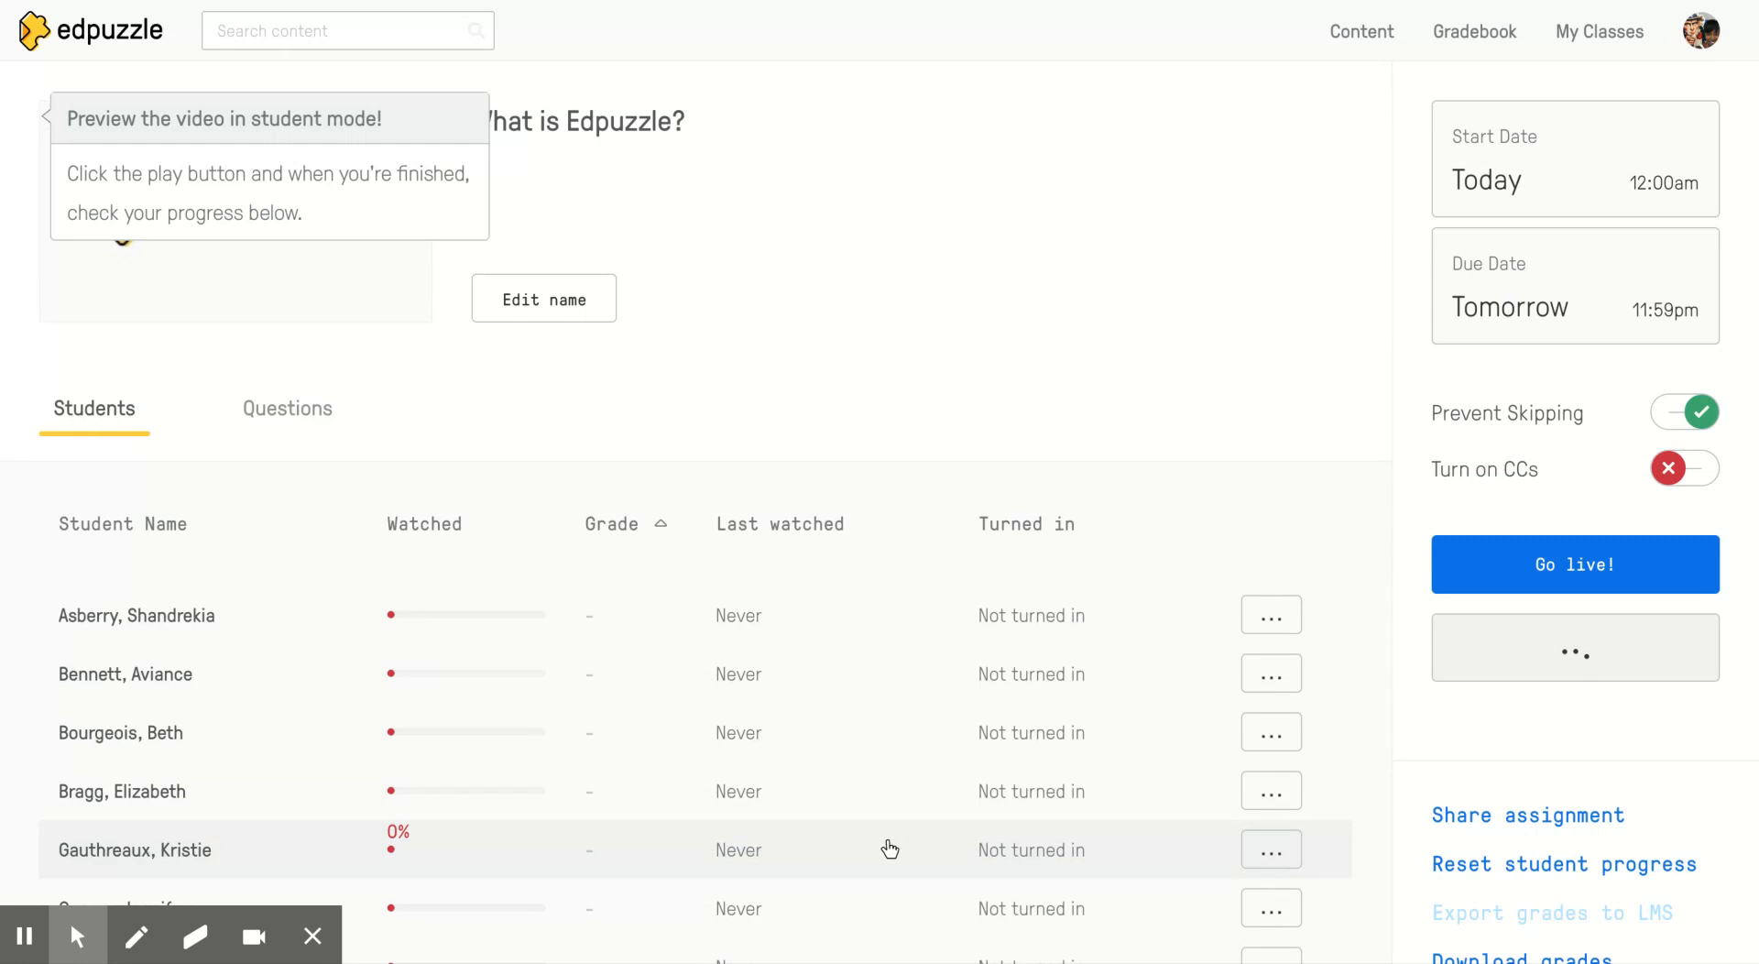
- Review the assignment page's student list, including the watched, grade, last watched and turned-in details
{"action": "scroll", "coordinate": [889, 848], "scroll_direction": "down", "scroll_amount": 4}
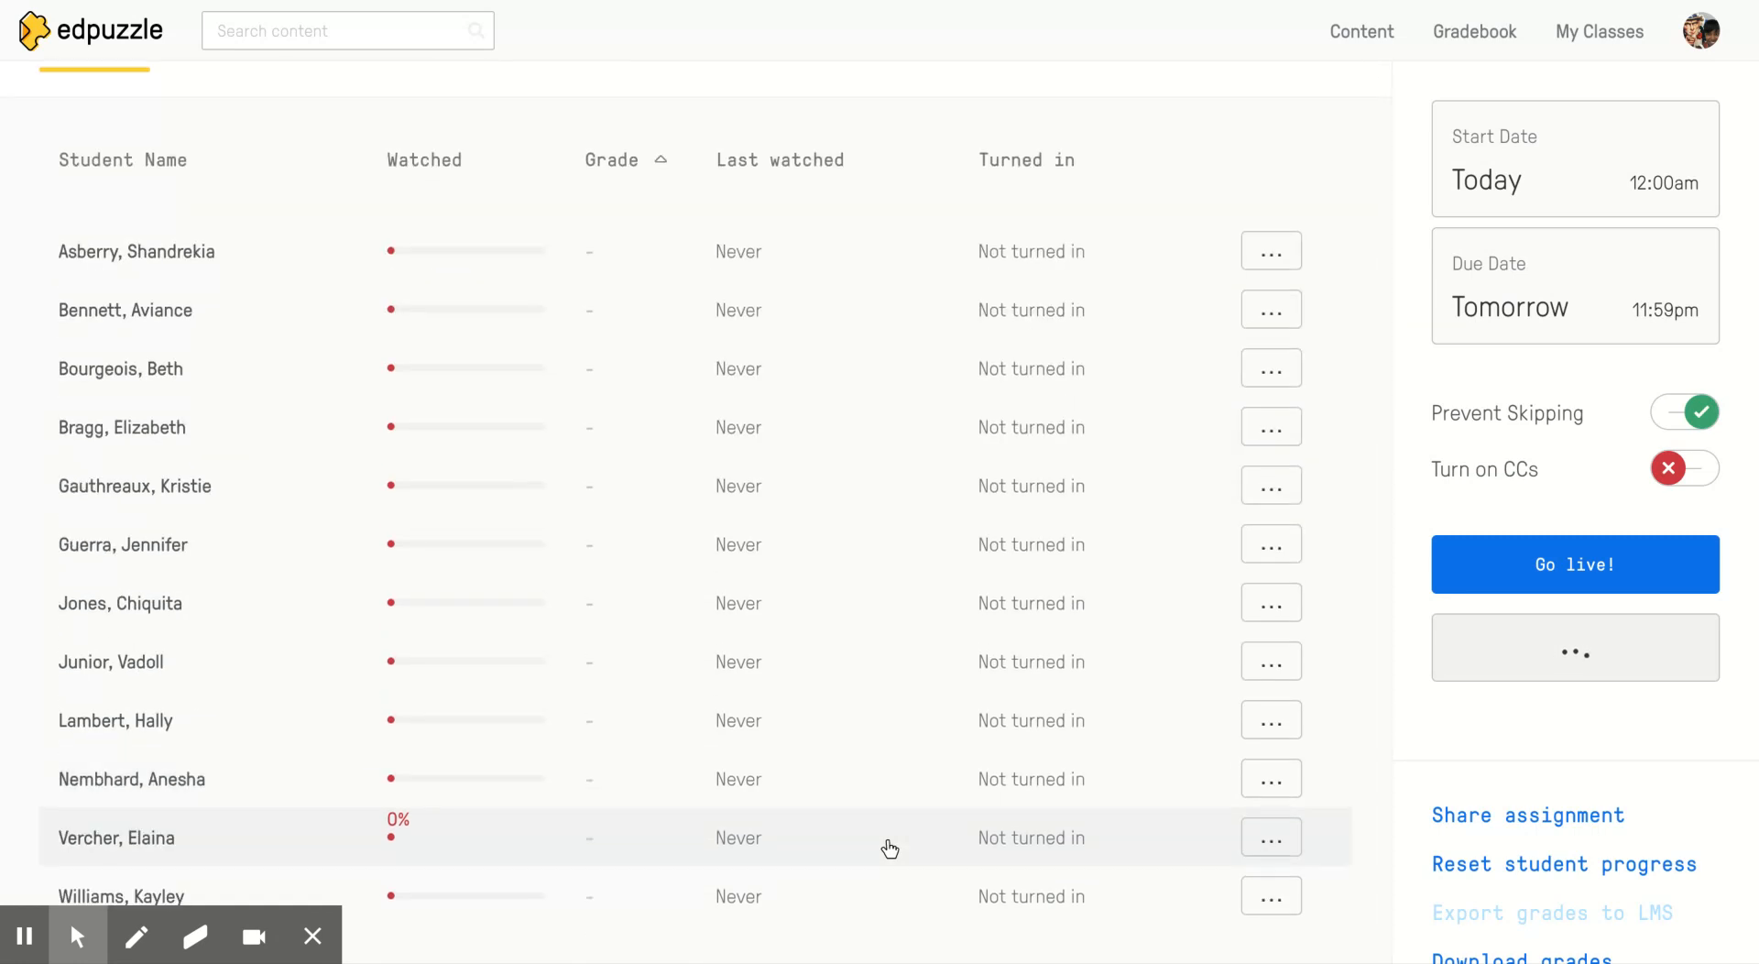
{"action": "scroll", "coordinate": [890, 848], "scroll_direction": "down", "scroll_amount": 1}
{"action": "scroll", "coordinate": [889, 848], "scroll_direction": "up", "scroll_amount": 1}
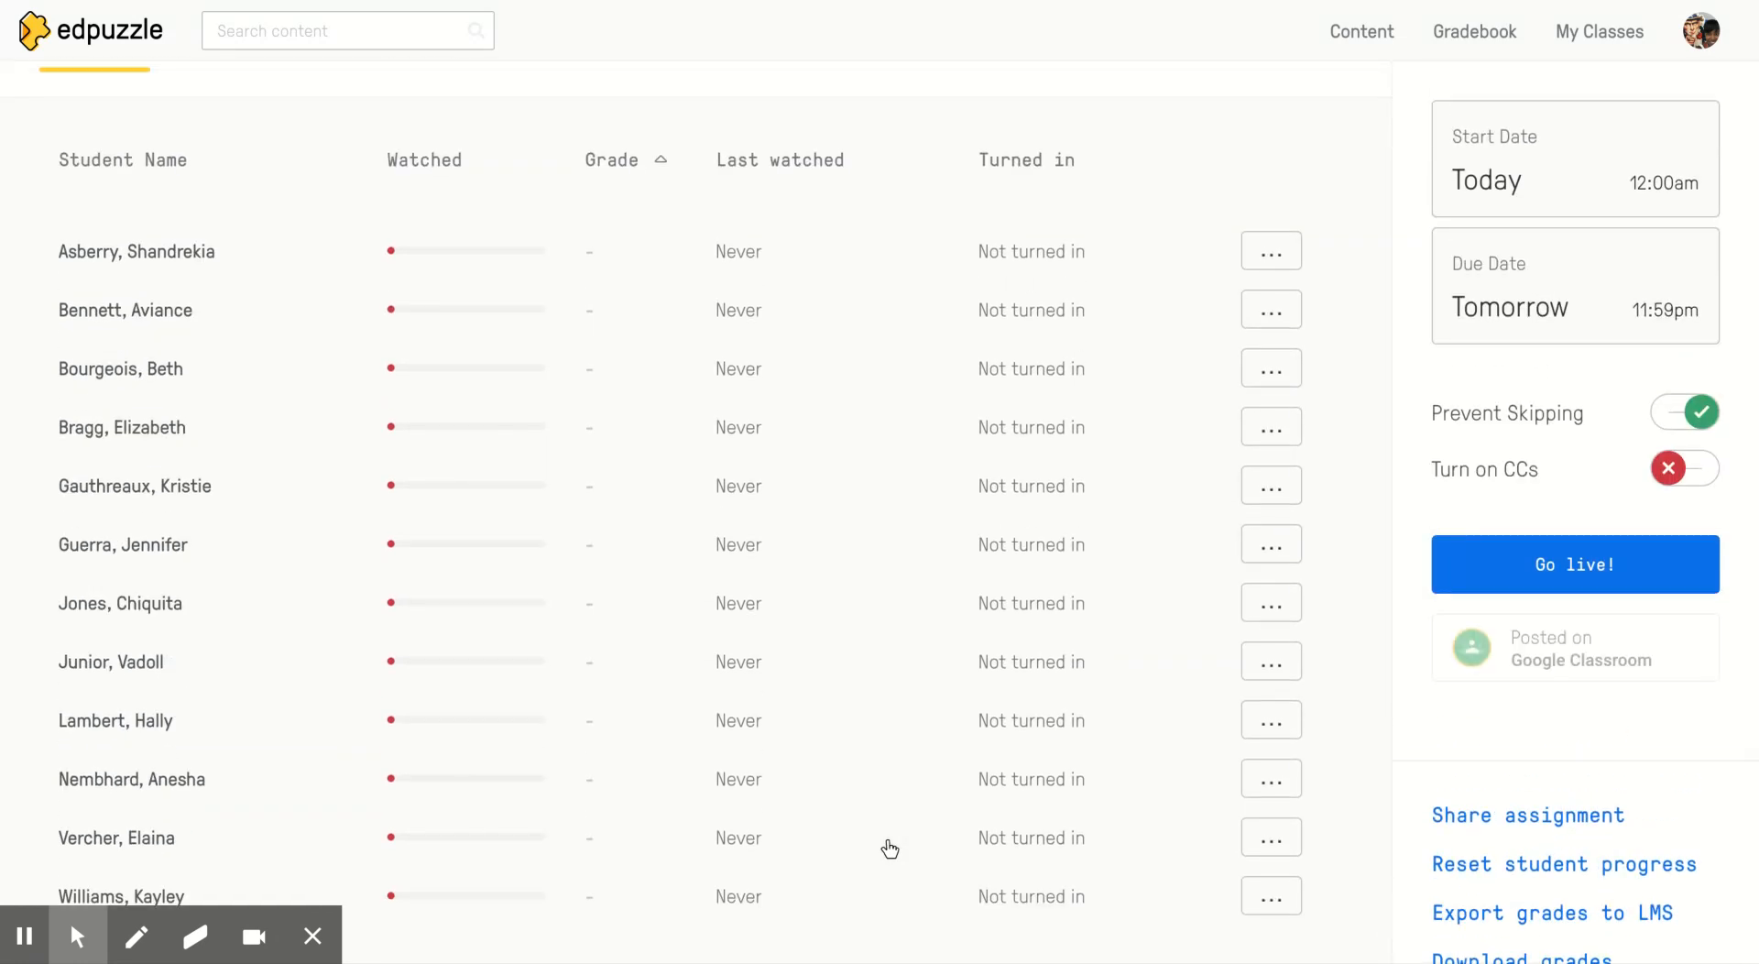
{"action": "scroll", "coordinate": [890, 848], "scroll_direction": "up", "scroll_amount": 2}
{"action": "scroll", "coordinate": [890, 848], "scroll_direction": "down", "scroll_amount": 1}
{"action": "scroll", "coordinate": [889, 848], "scroll_direction": "up", "scroll_amount": 1}
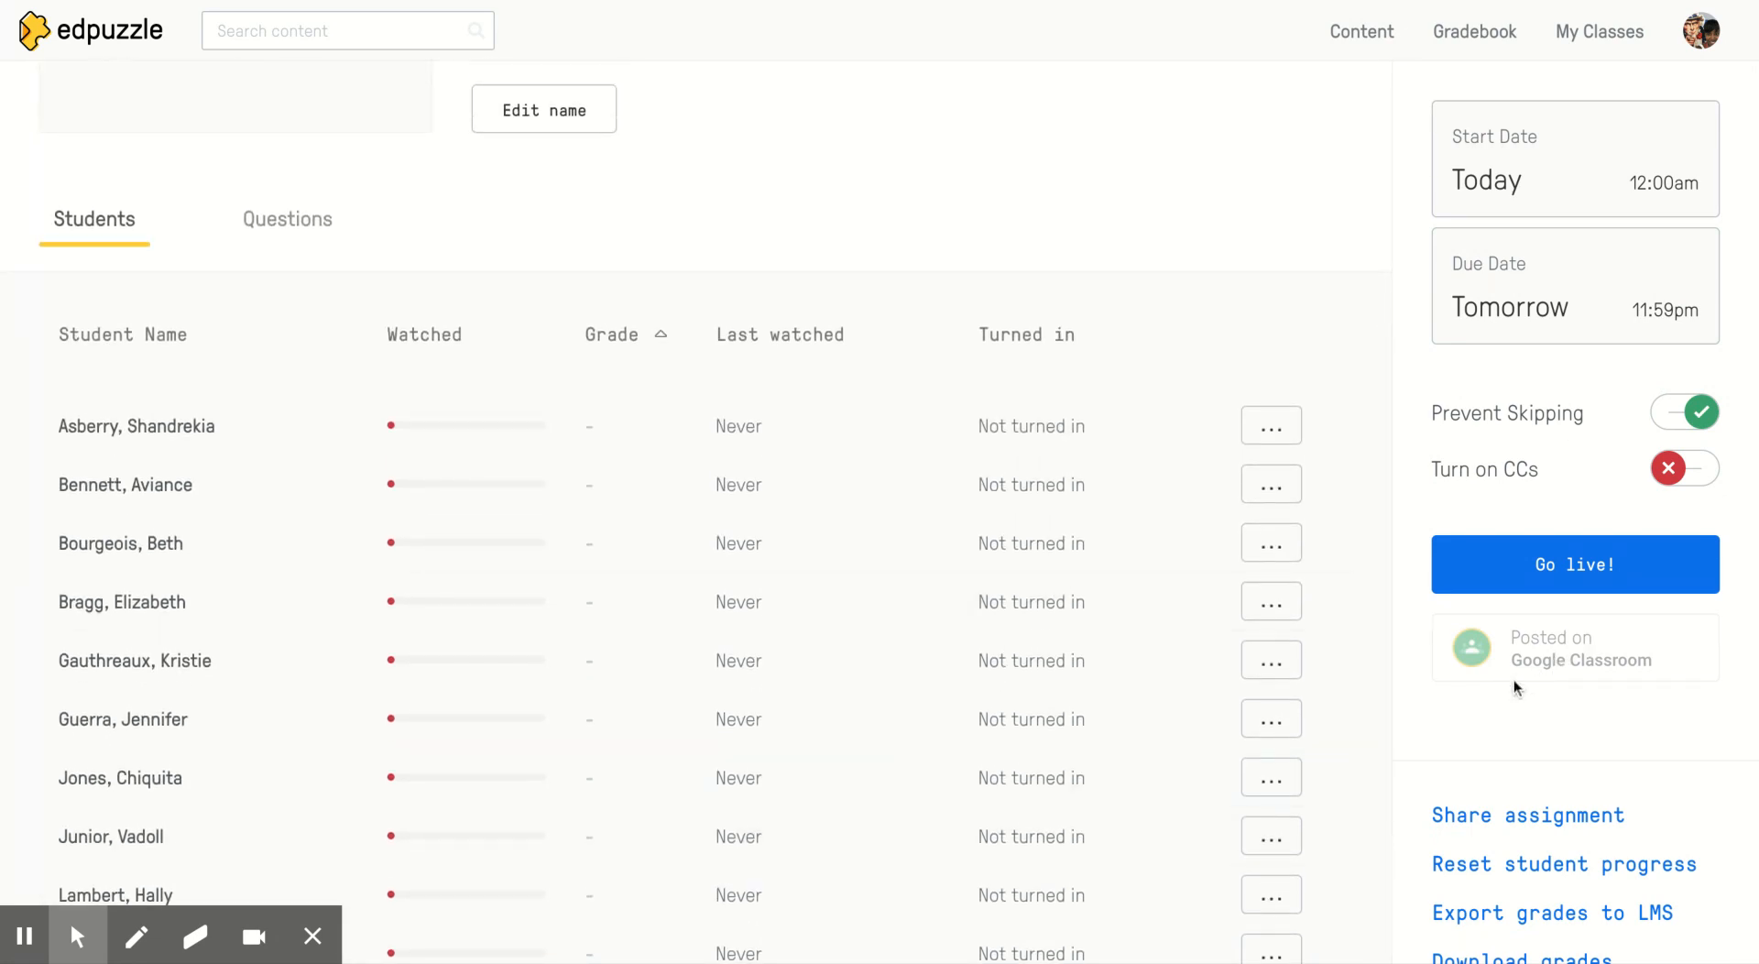
{"action": "scroll", "coordinate": [1514, 679], "scroll_direction": "down", "scroll_amount": 1}
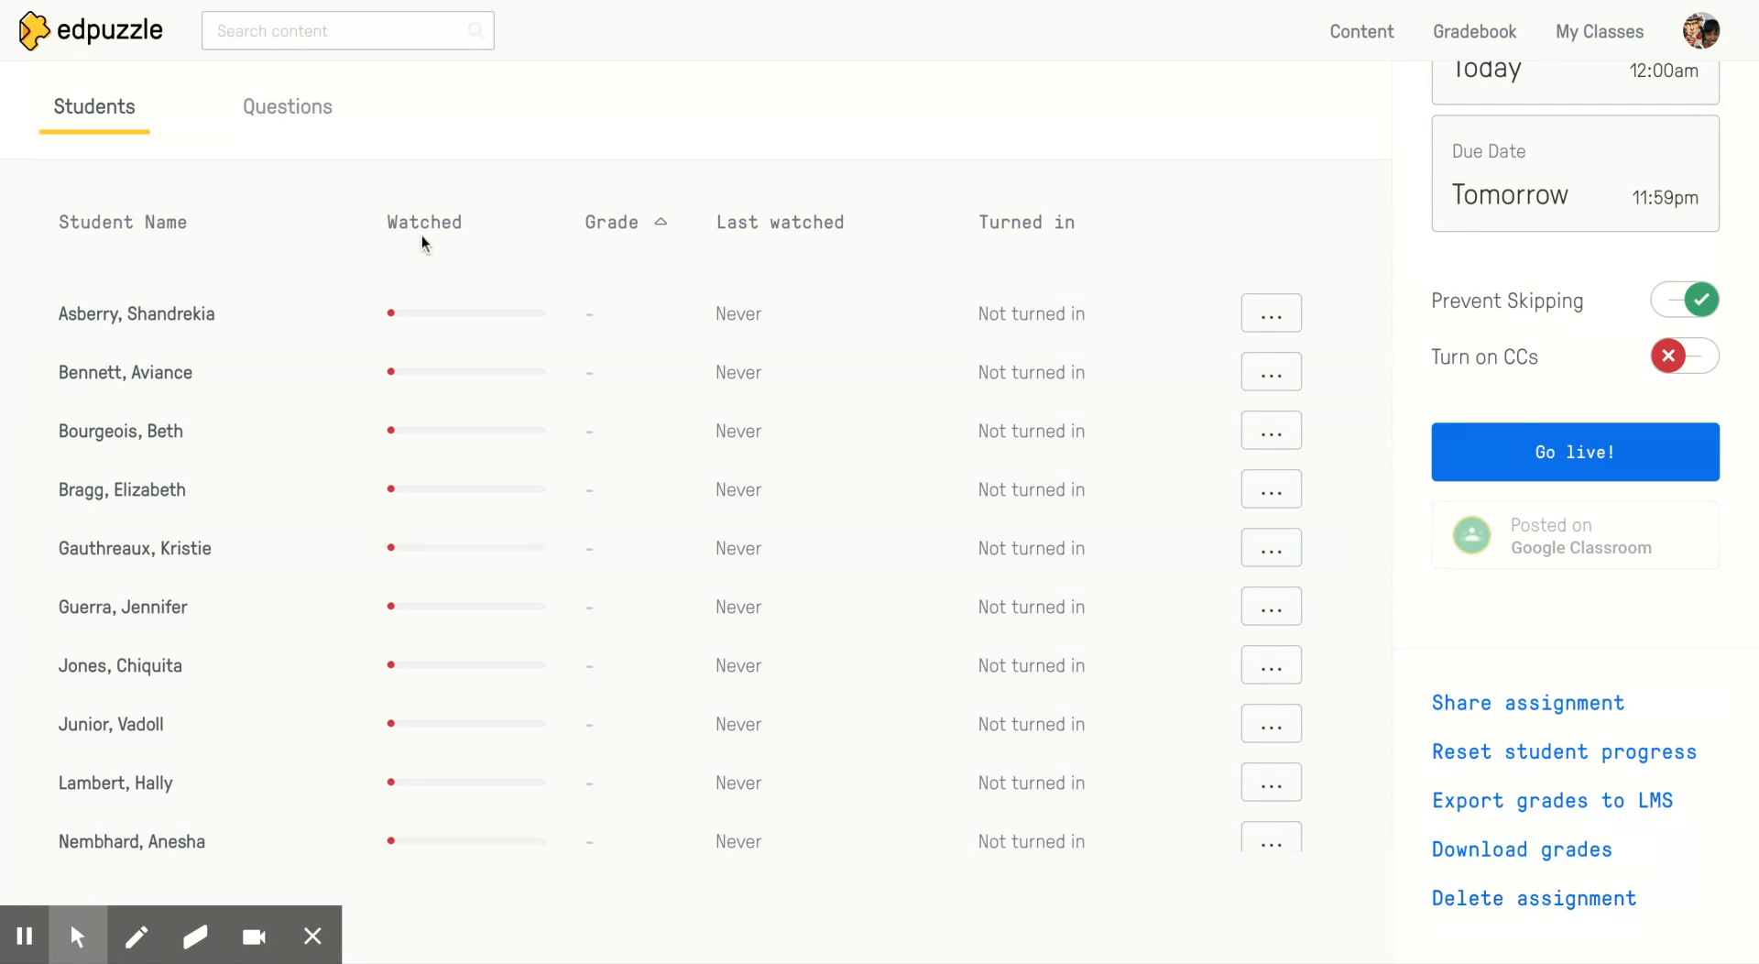
{"action": "scroll", "coordinate": [421, 234], "scroll_direction": "down", "scroll_amount": 2}
{"action": "scroll", "coordinate": [422, 234], "scroll_direction": "up", "scroll_amount": 4}
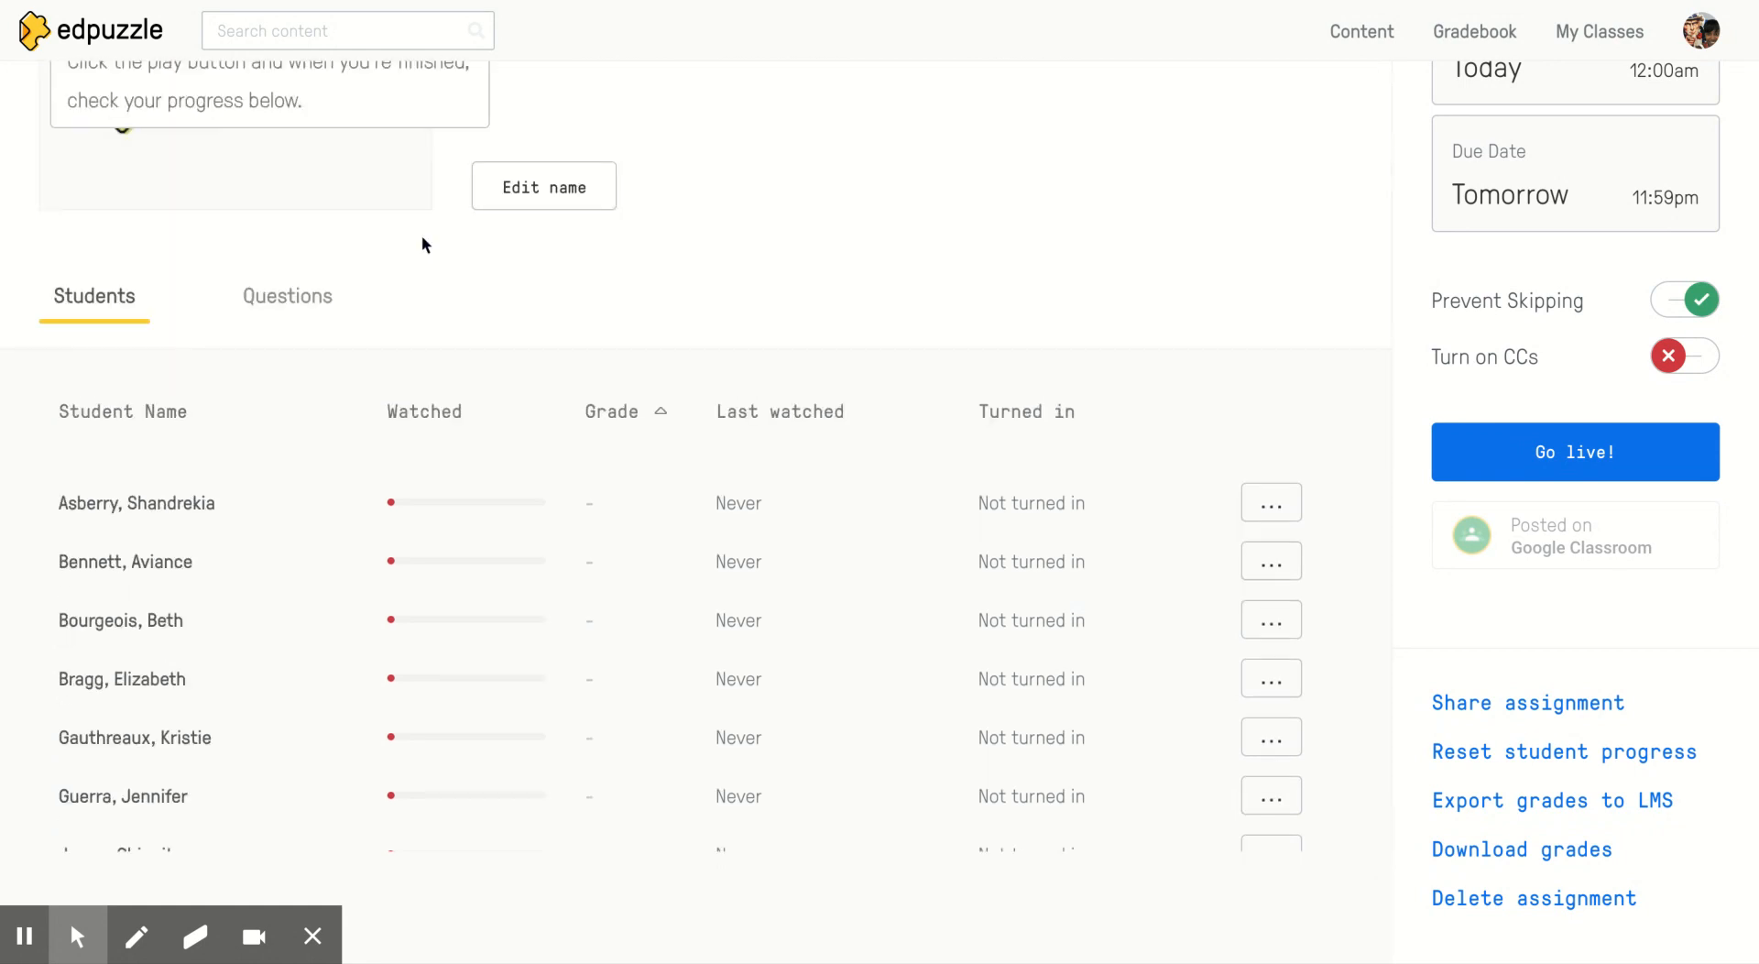
{"action": "scroll", "coordinate": [432, 647], "scroll_direction": "down", "scroll_amount": 3}
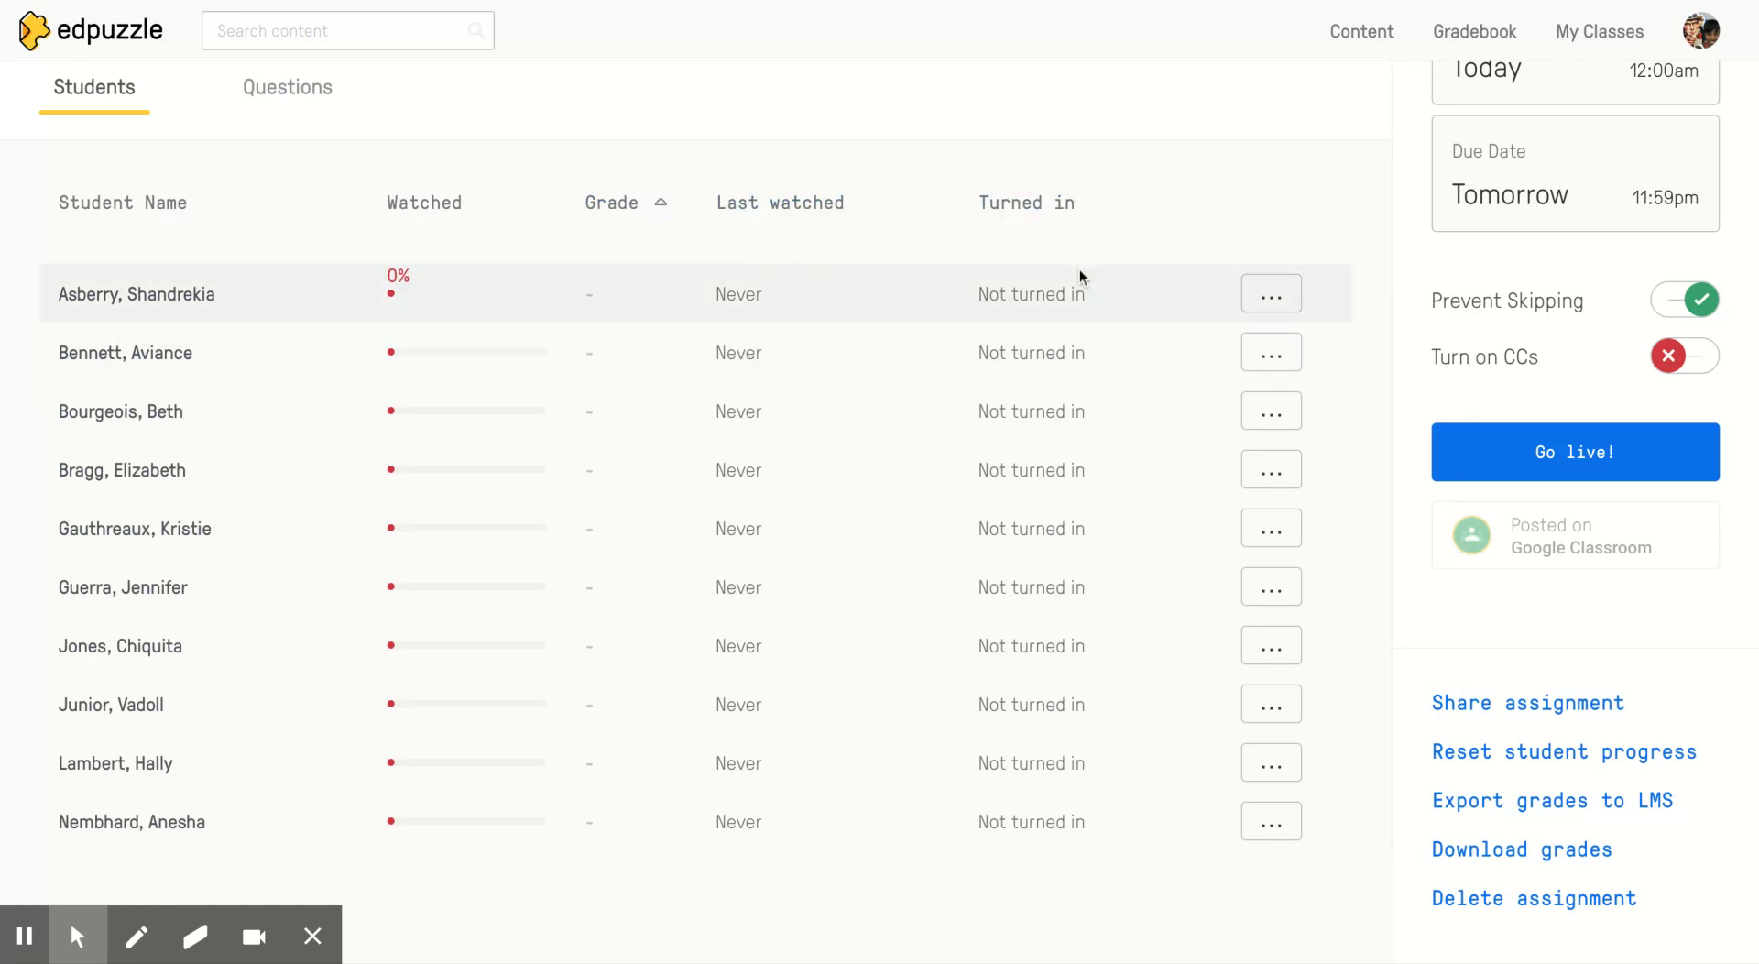
{"action": "scroll", "coordinate": [993, 482], "scroll_direction": "down", "scroll_amount": 3}
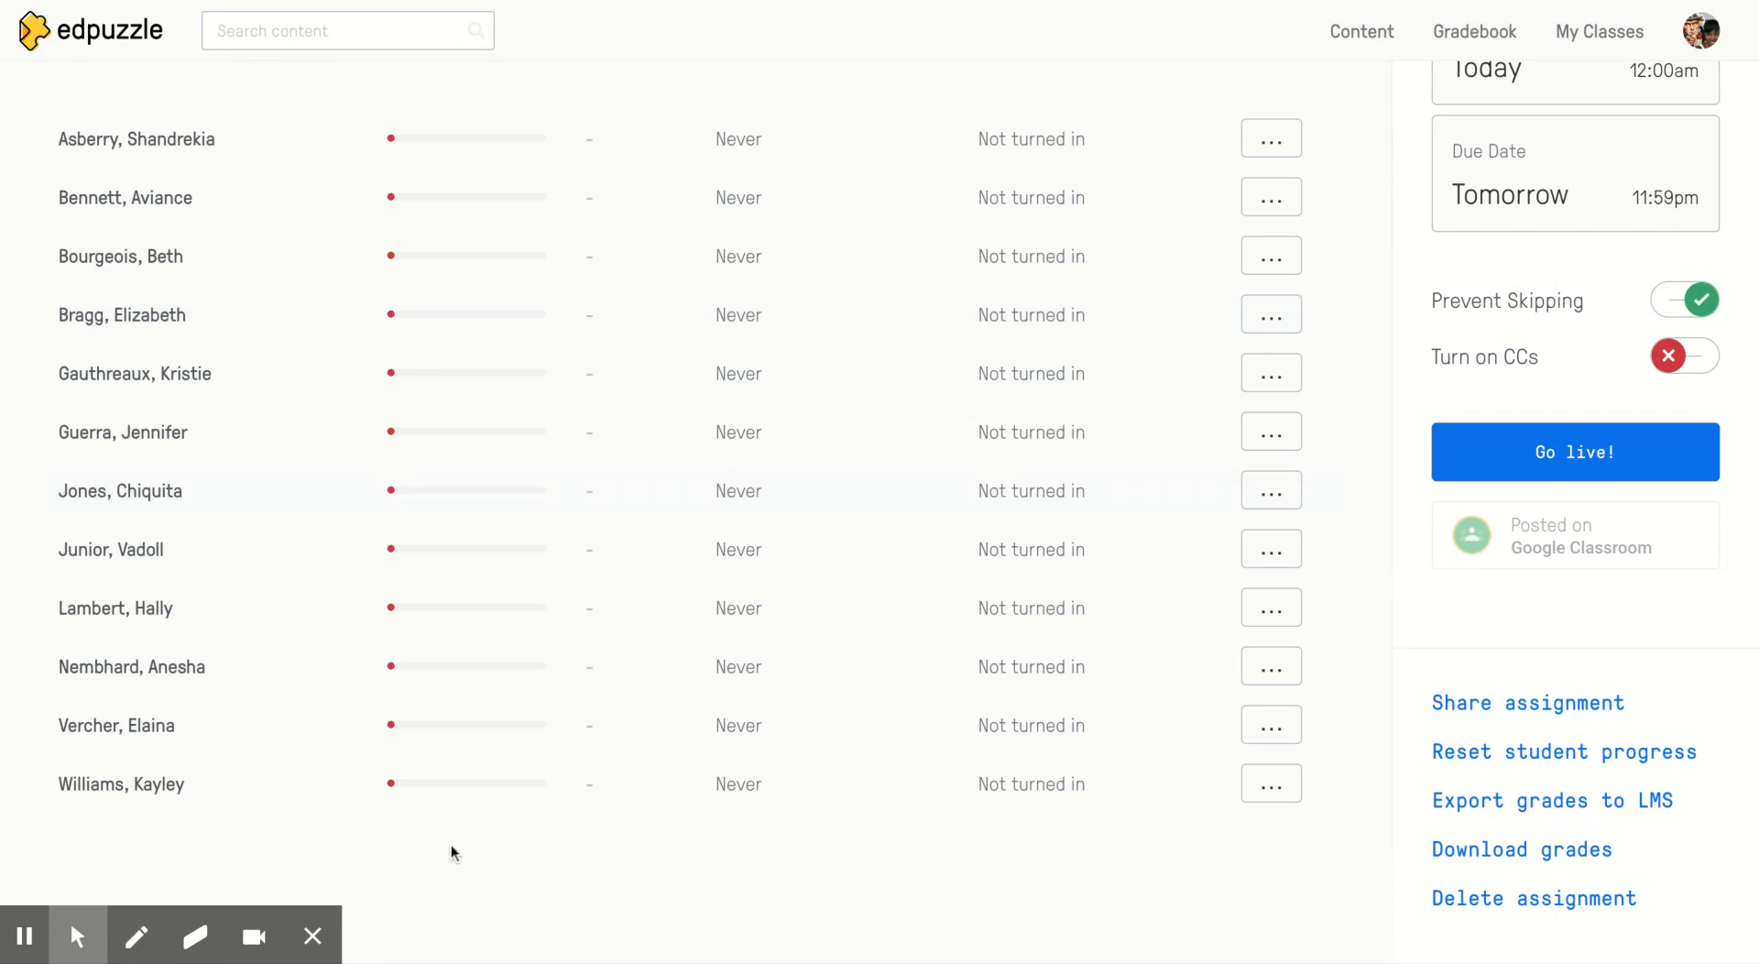
{"action": "scroll", "coordinate": [267, 608], "scroll_direction": "up", "scroll_amount": 5}
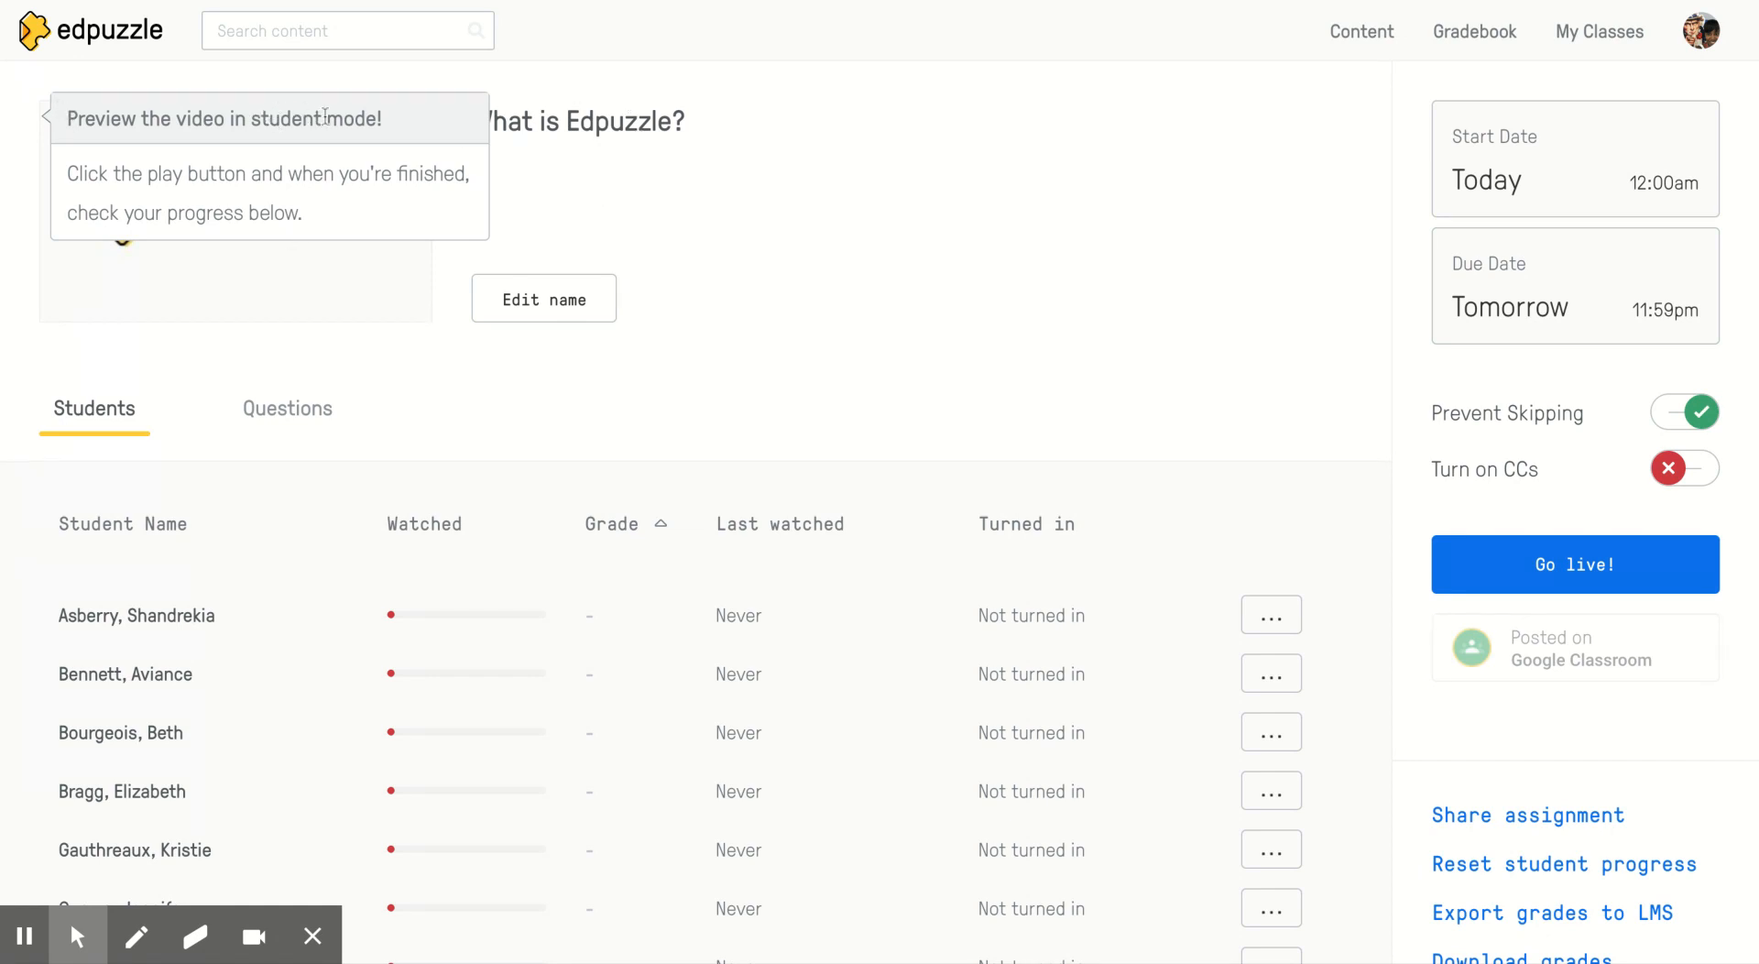
- Open the assigned video in student mode and start playing it
{"action": "left_click", "coordinate": [614, 174]}
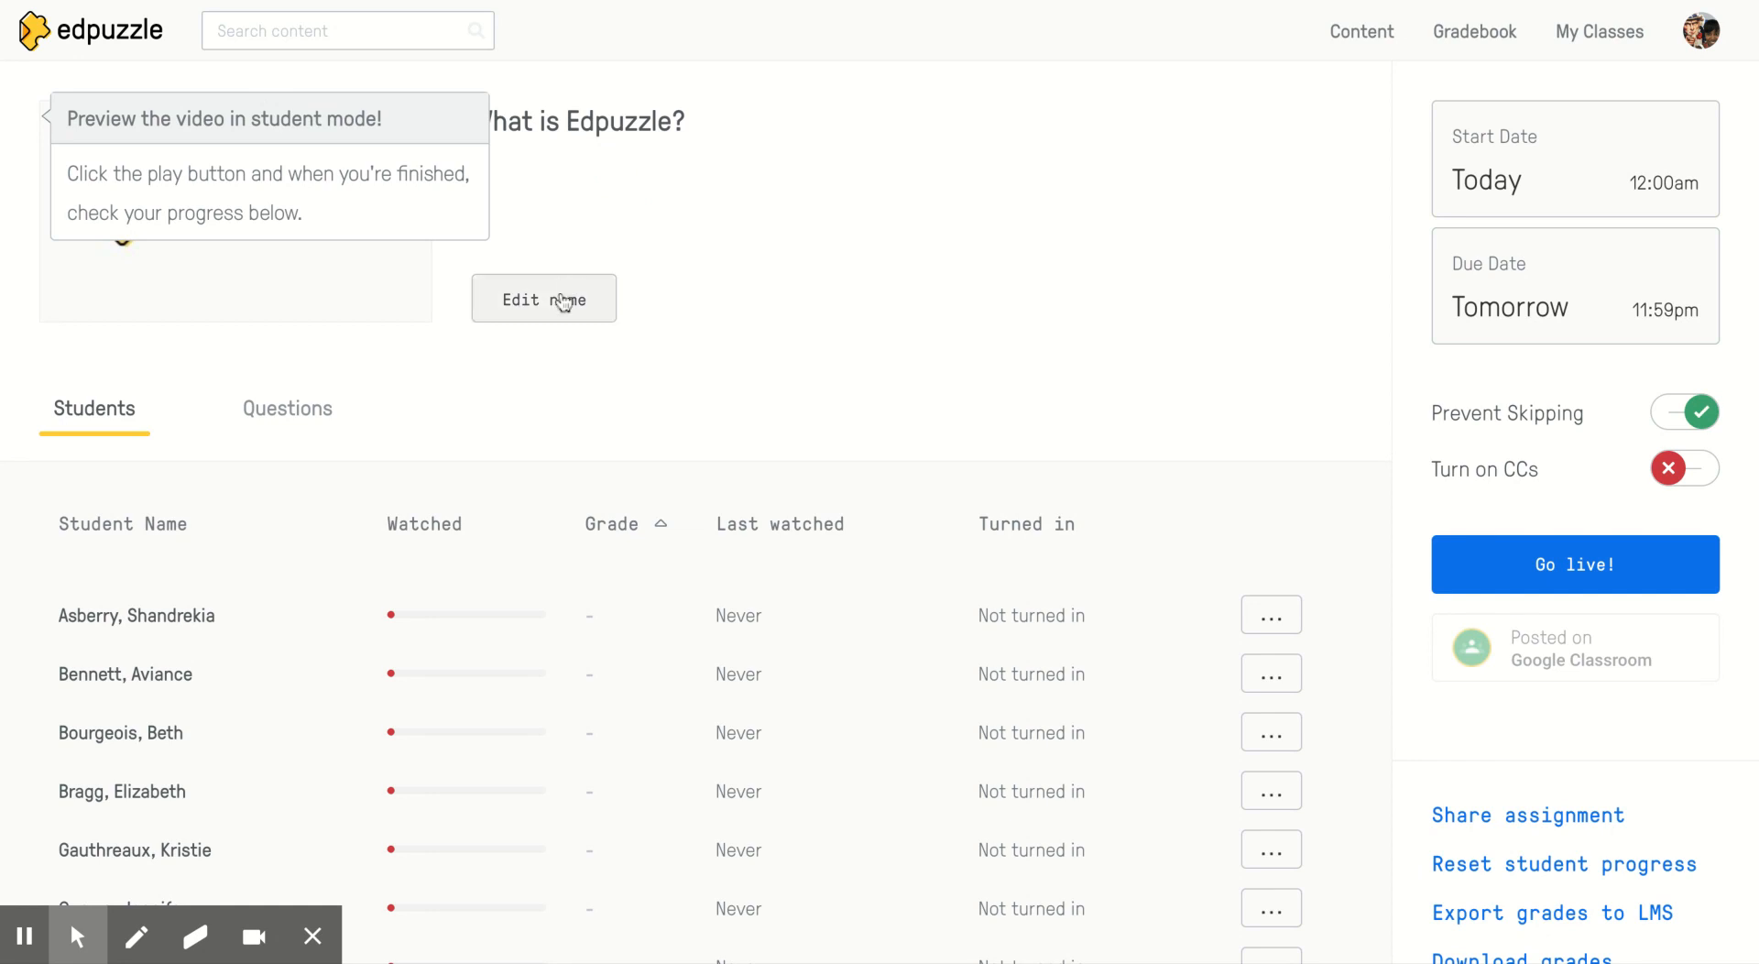
{"action": "left_click", "coordinate": [223, 286]}
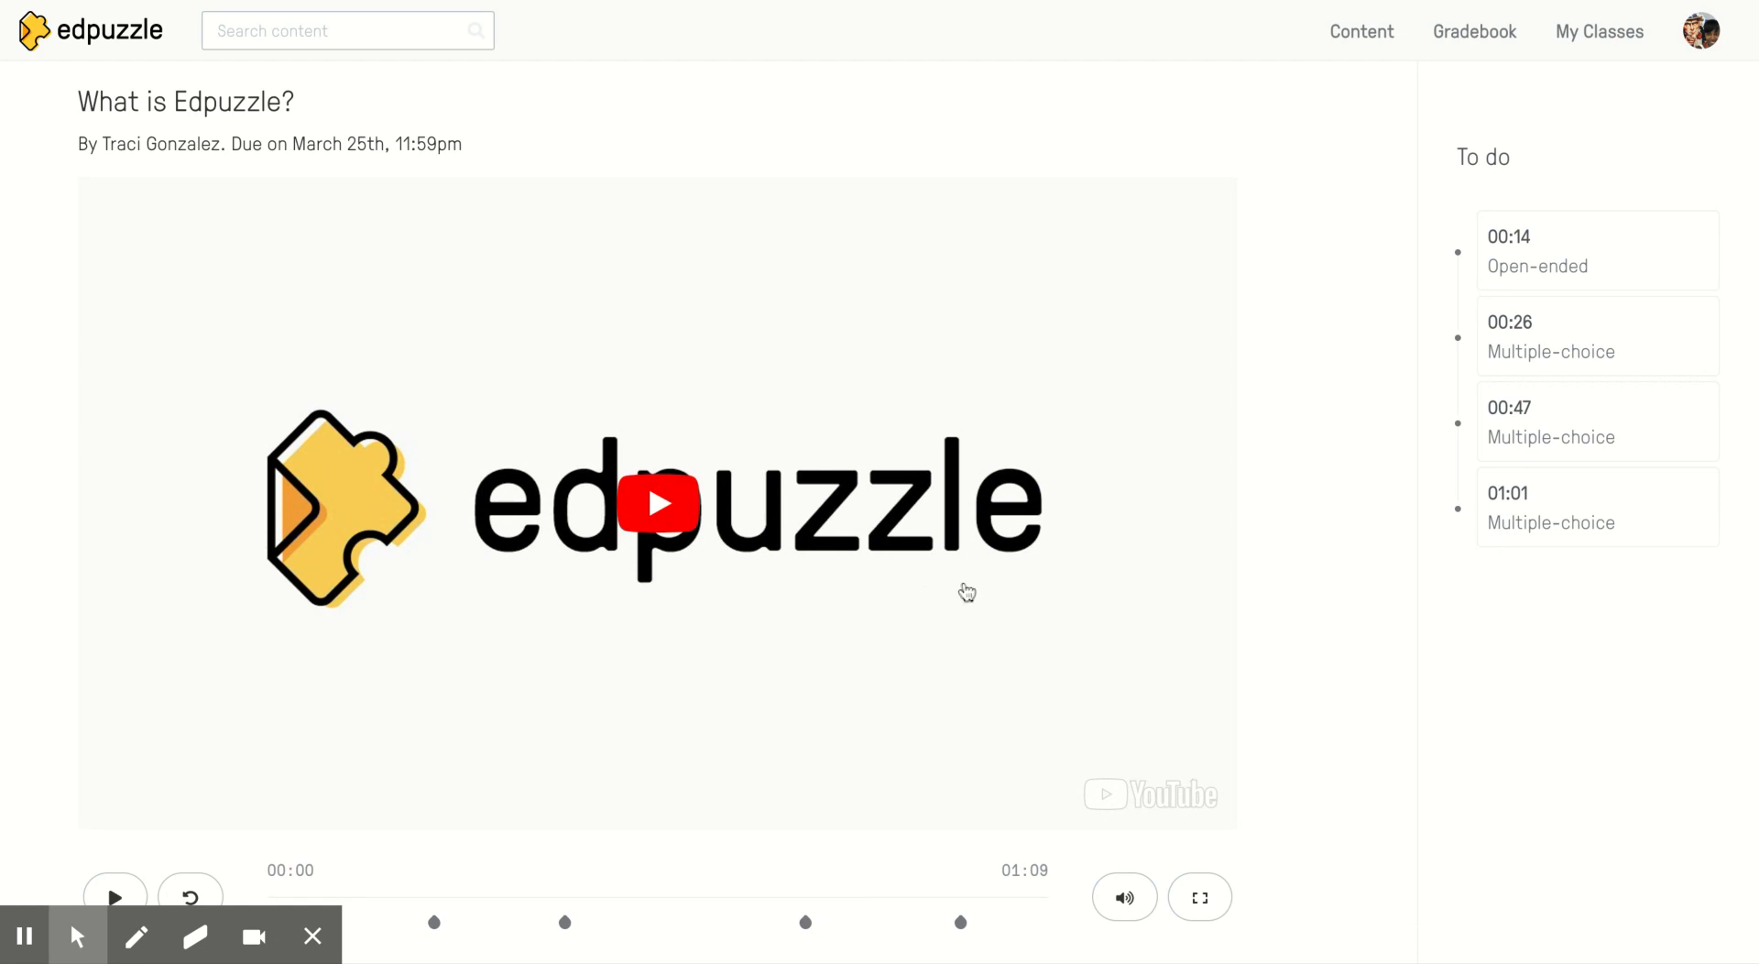
{"action": "scroll", "coordinate": [1119, 654], "scroll_direction": "down", "scroll_amount": 1}
{"action": "scroll", "coordinate": [1119, 653], "scroll_direction": "down", "scroll_amount": 1}
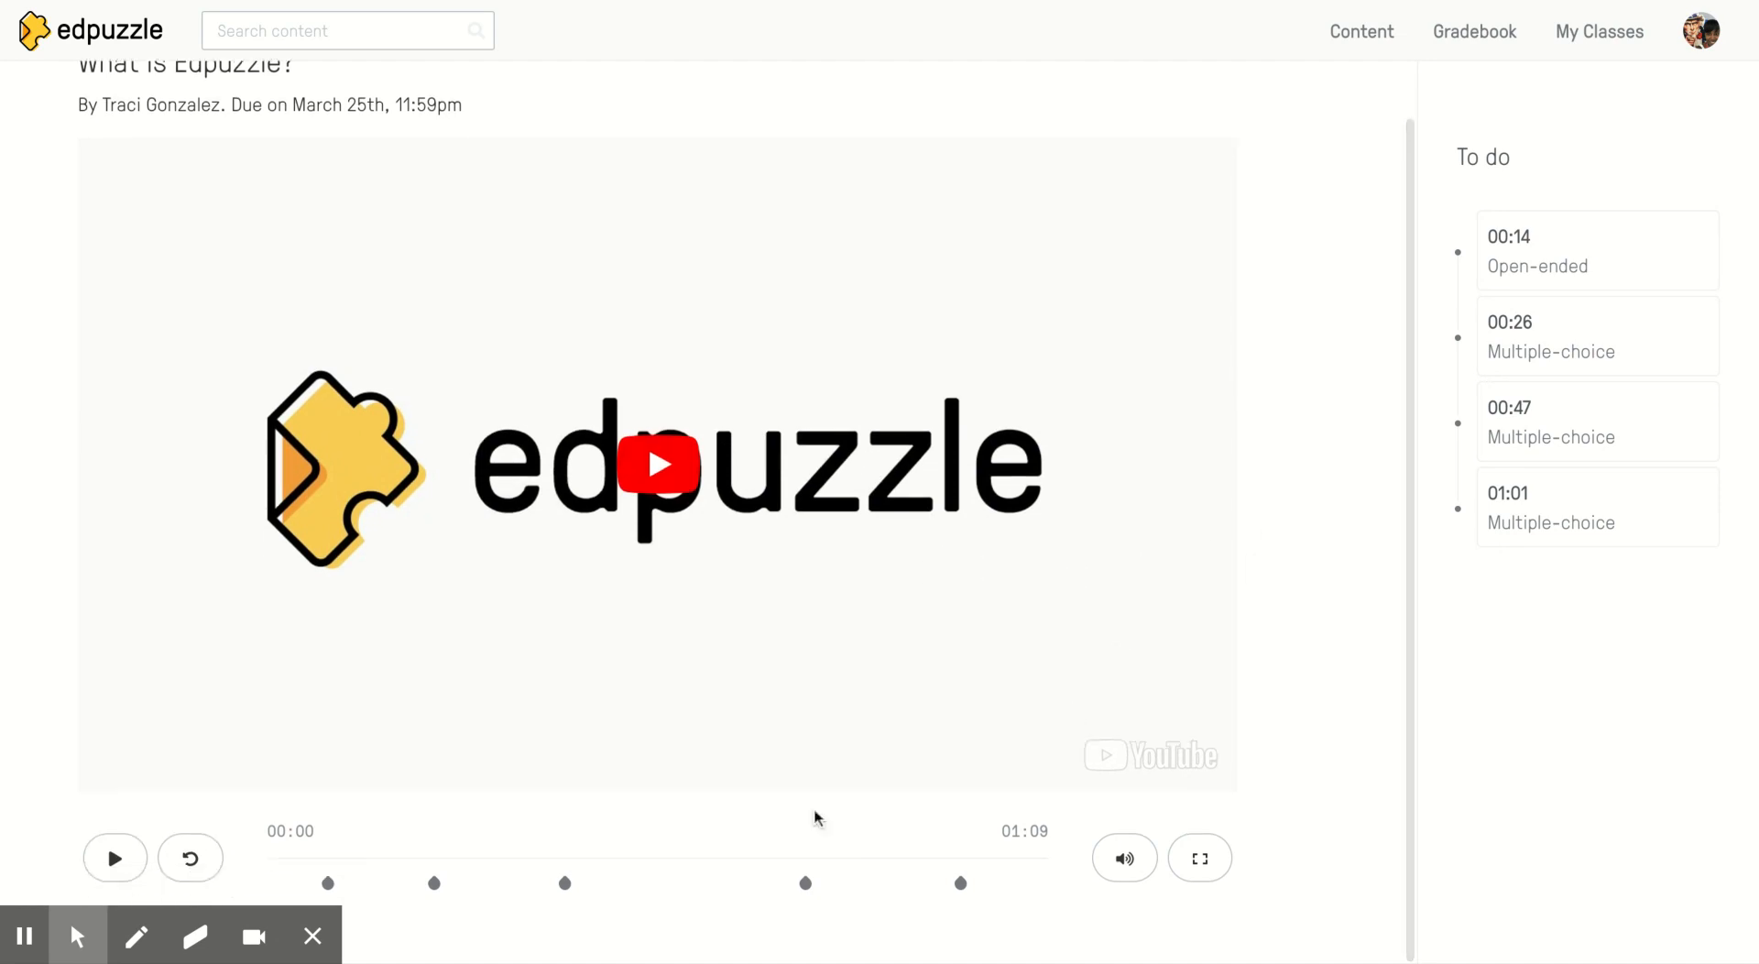
{"action": "left_click", "coordinate": [115, 859]}
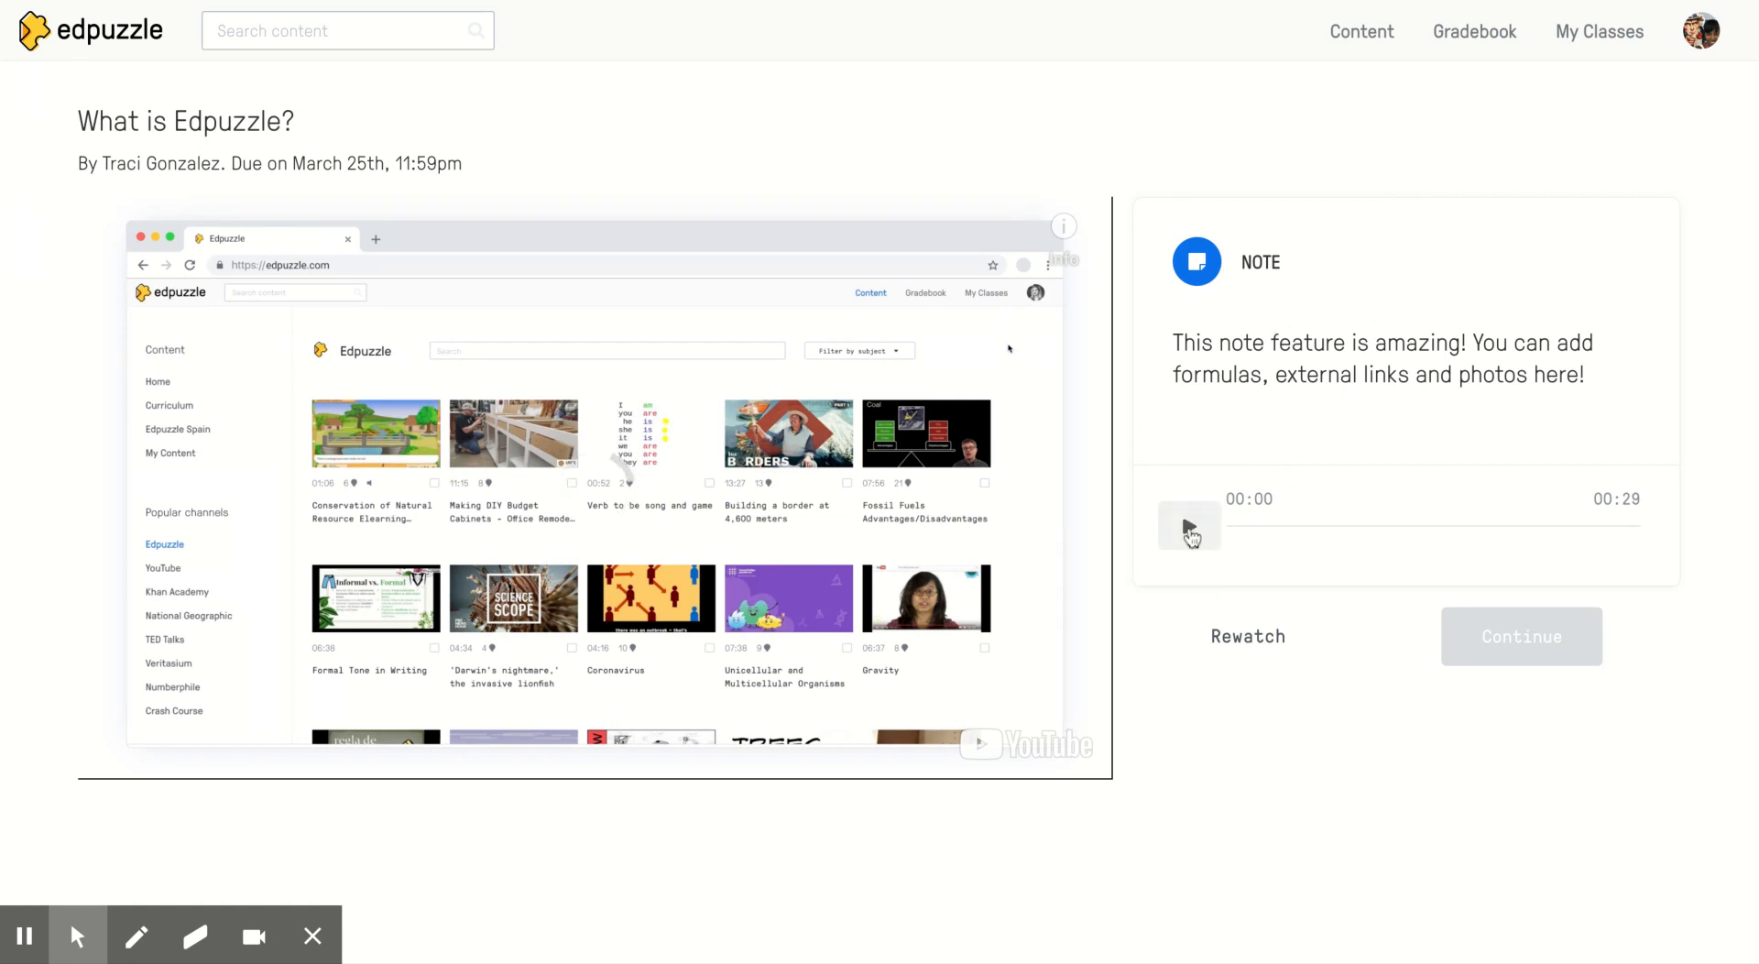
- Listen to the audio of the first two notes in the student preview and proceed to the open-ended question
{"action": "left_click", "coordinate": [1190, 530]}
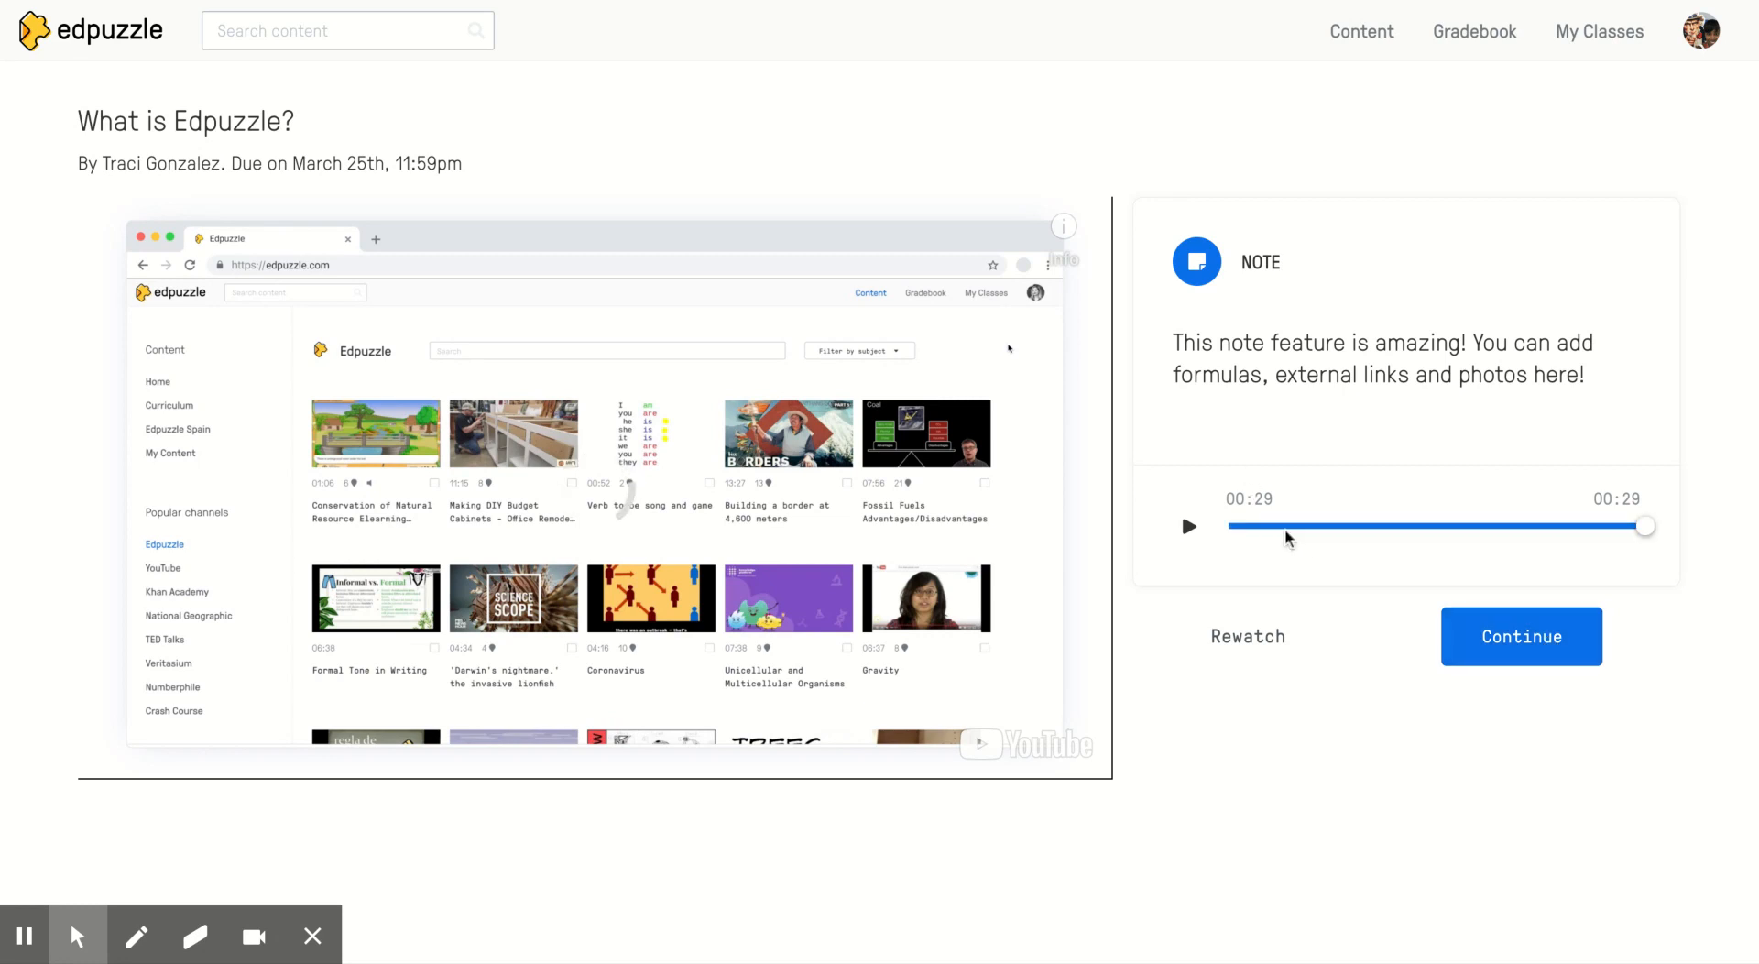
{"action": "left_click", "coordinate": [1542, 655]}
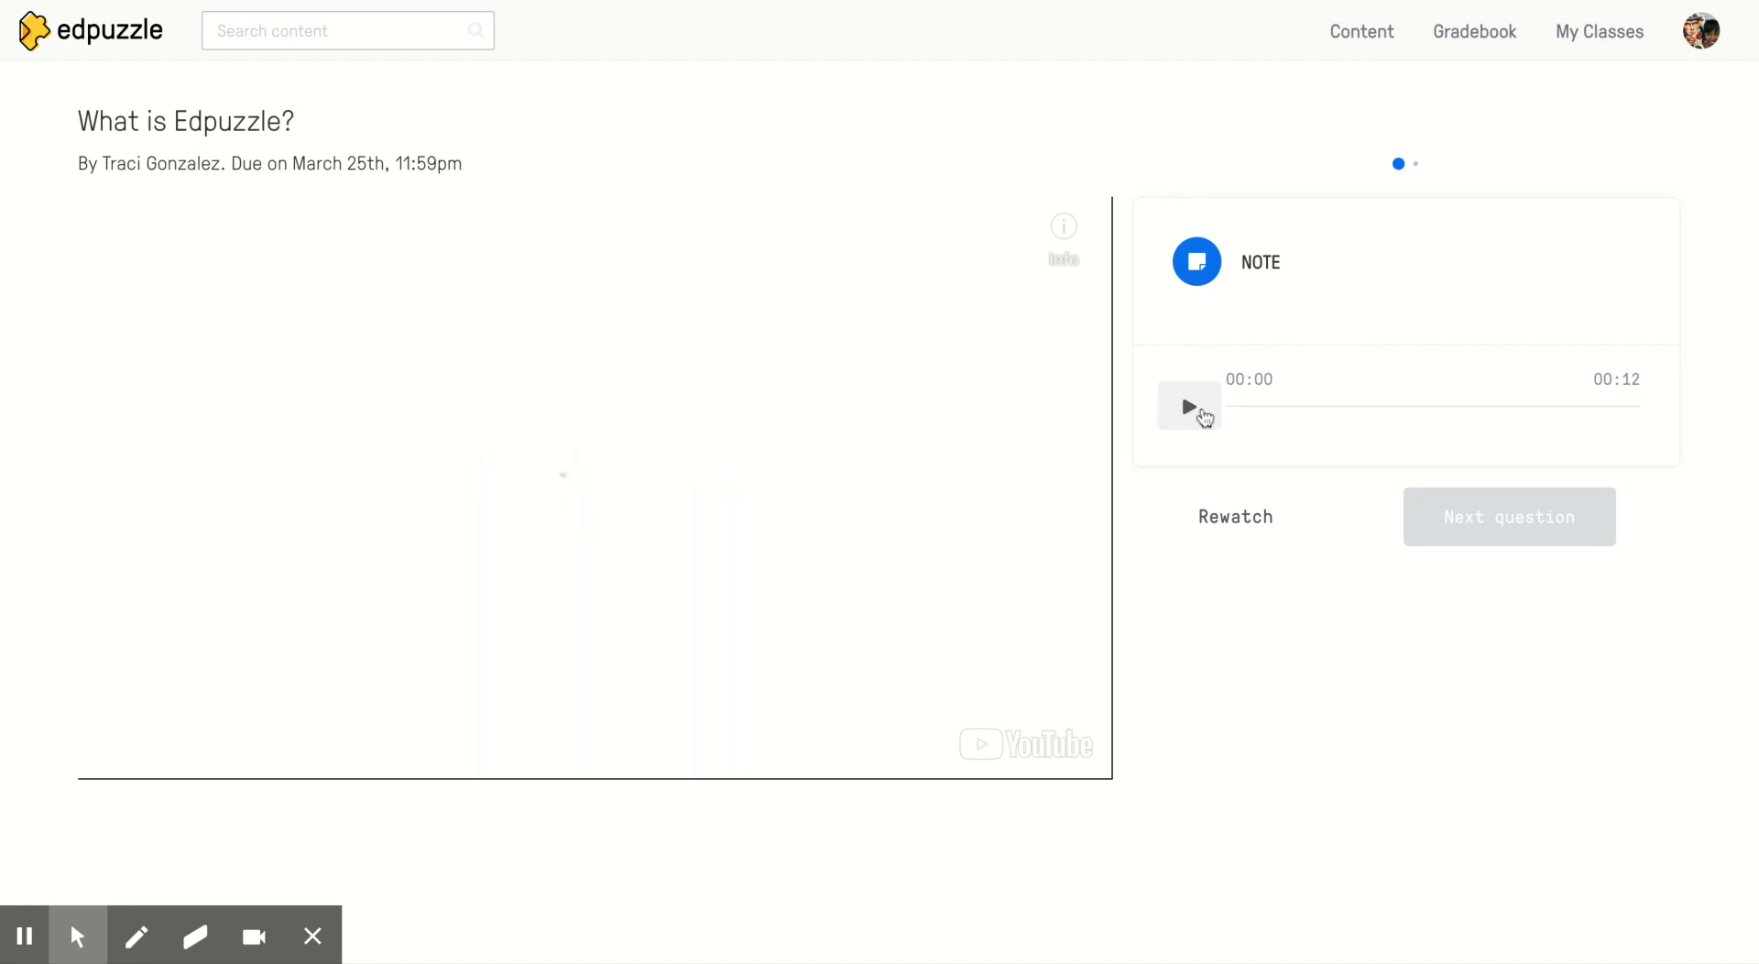
{"action": "left_click", "coordinate": [1204, 417]}
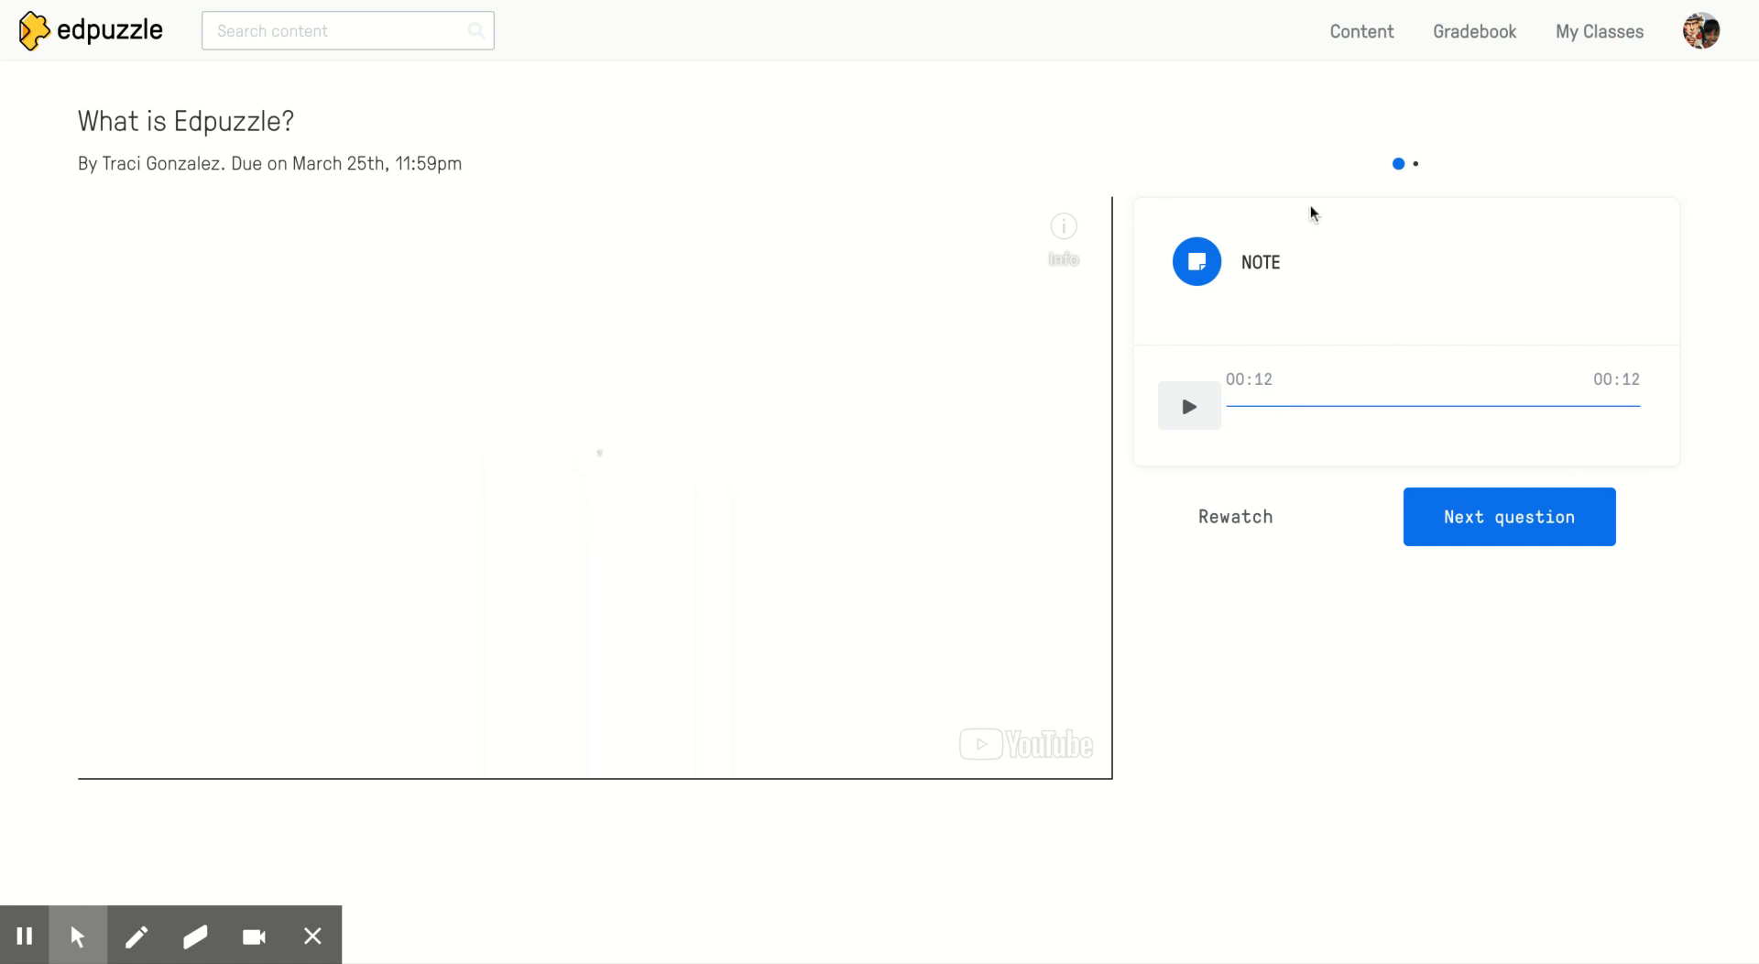
{"action": "left_click", "coordinate": [1486, 526]}
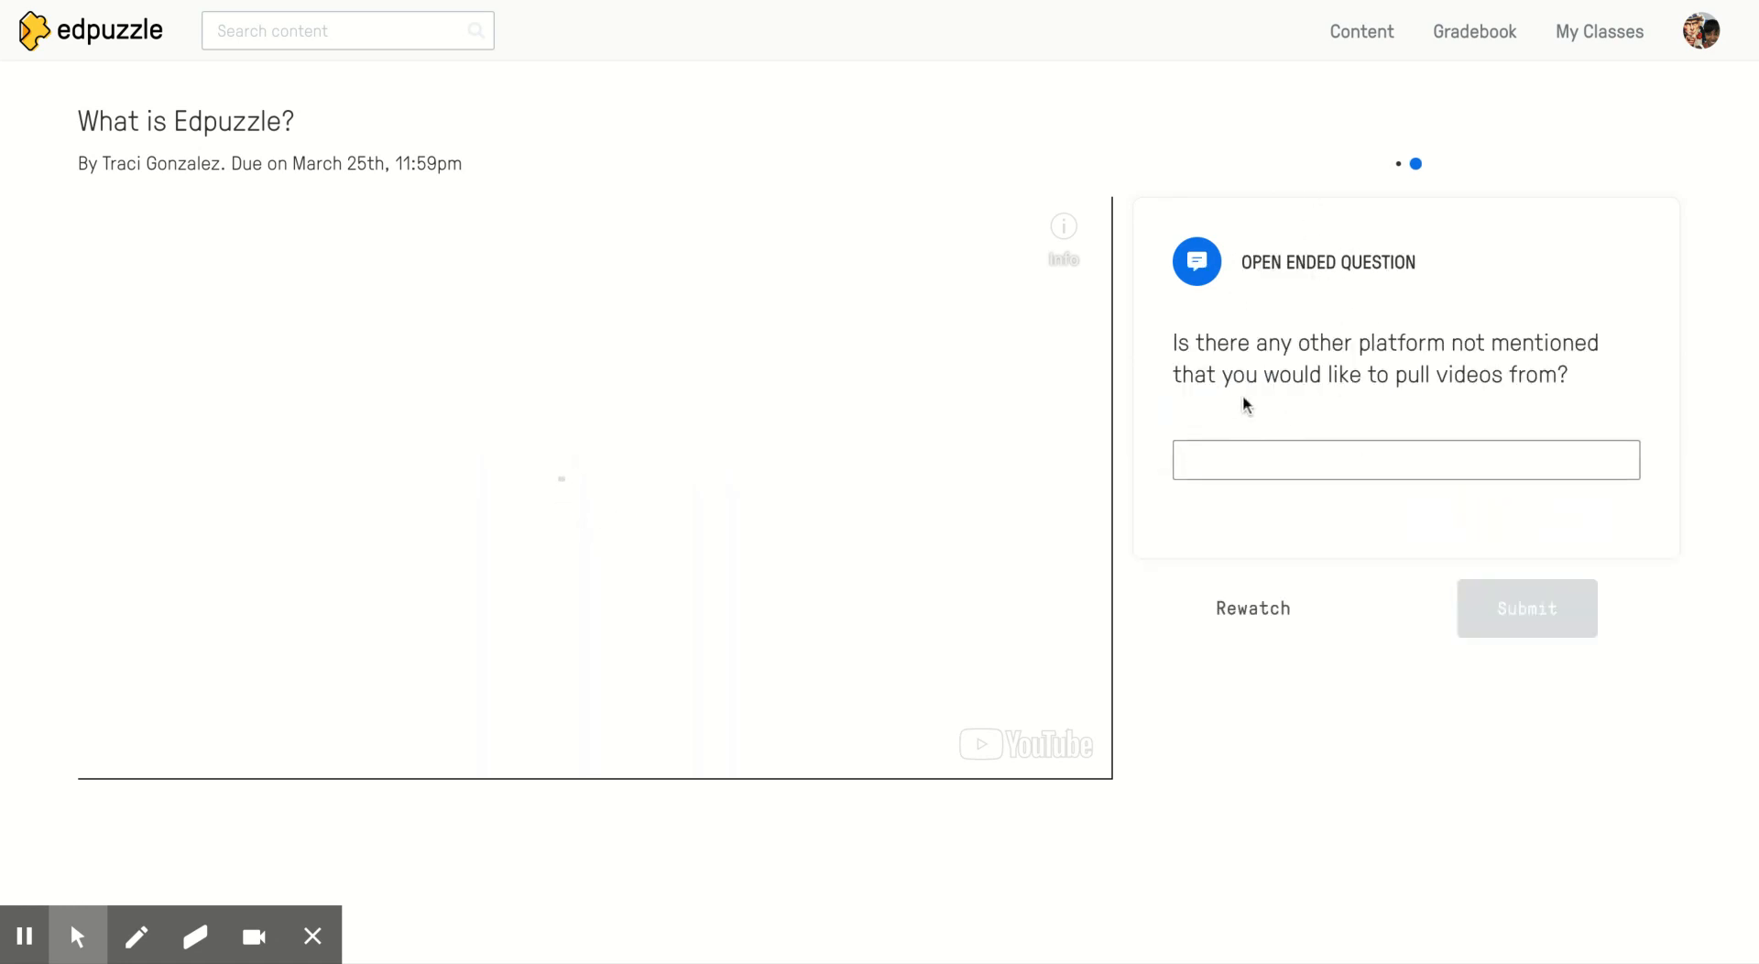
- Answer the open-ended question about other video platforms with "Nah bruh!" and submit it
{"action": "left_click", "coordinate": [1261, 459]}
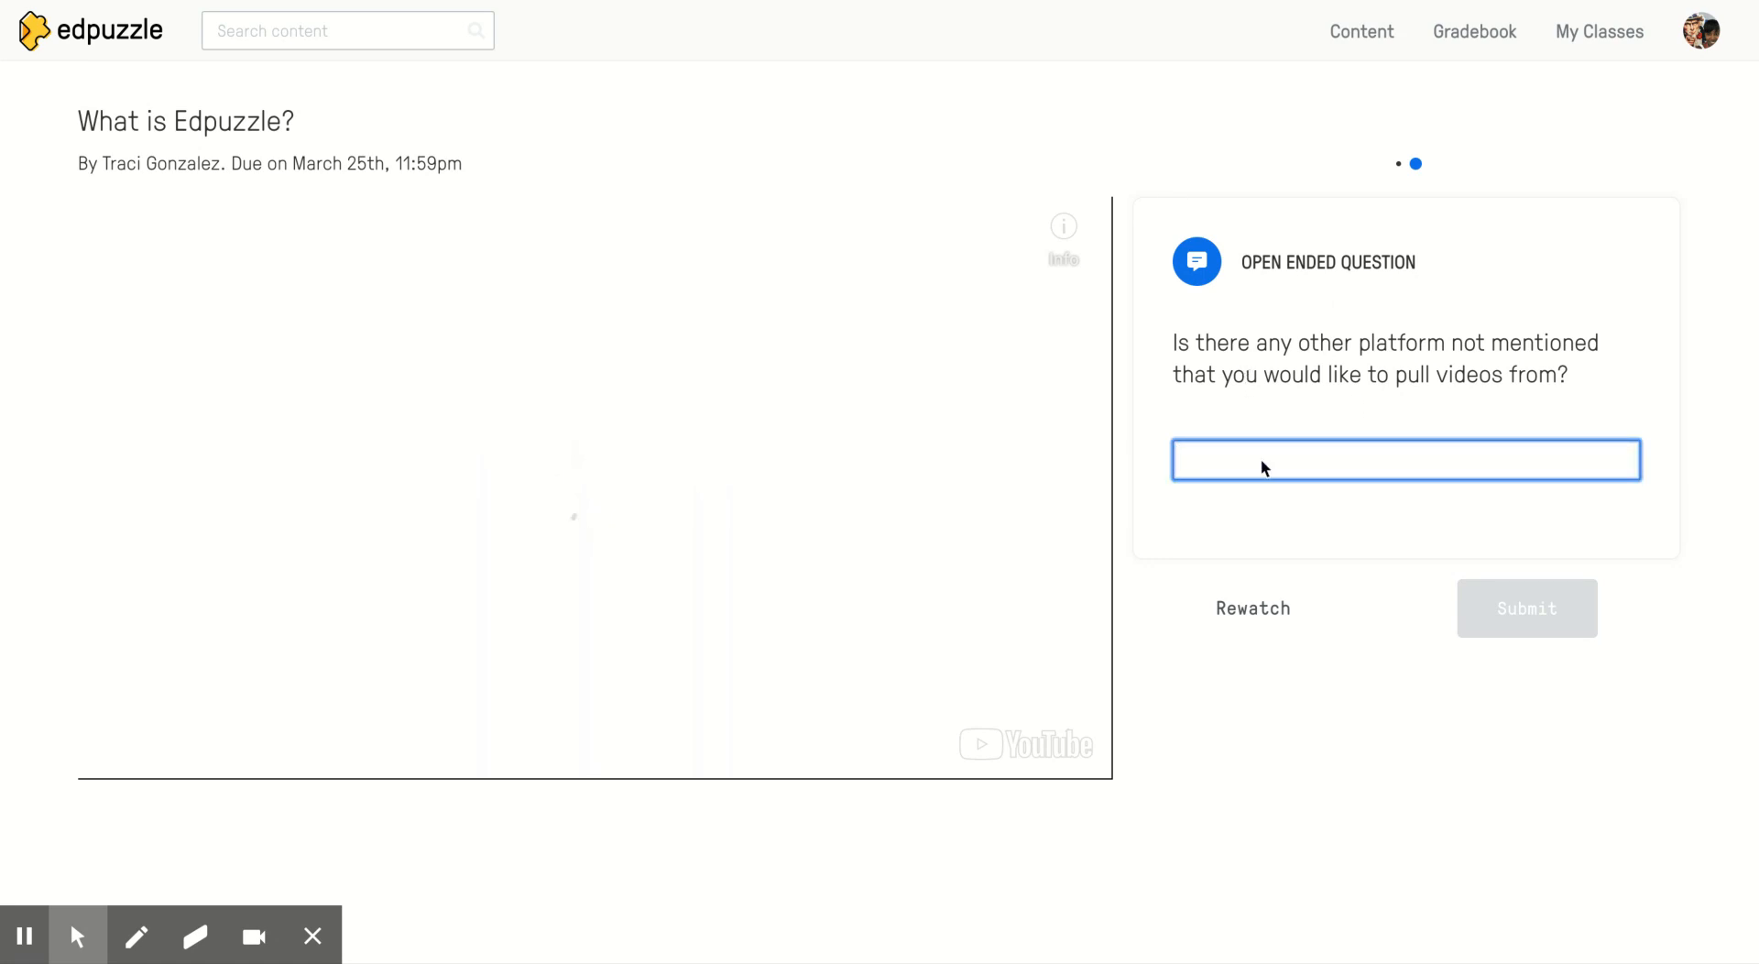
{"action": "type", "text": "Nah bruh!"}
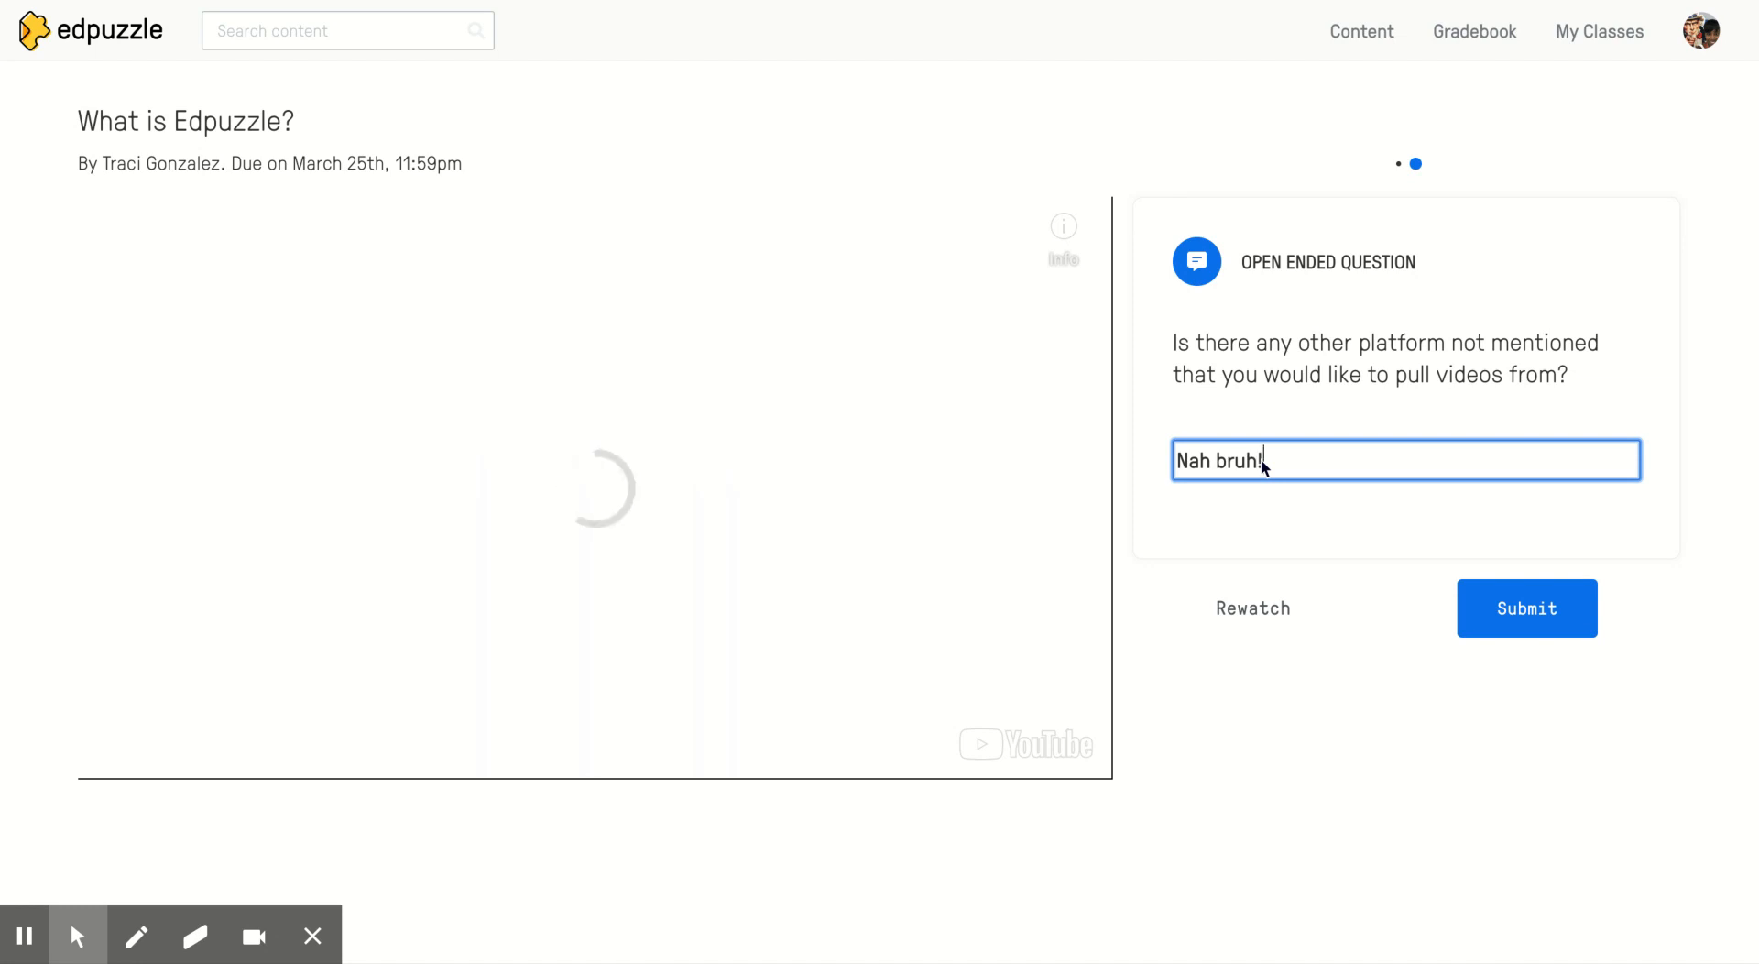
{"action": "left_click", "coordinate": [1561, 610]}
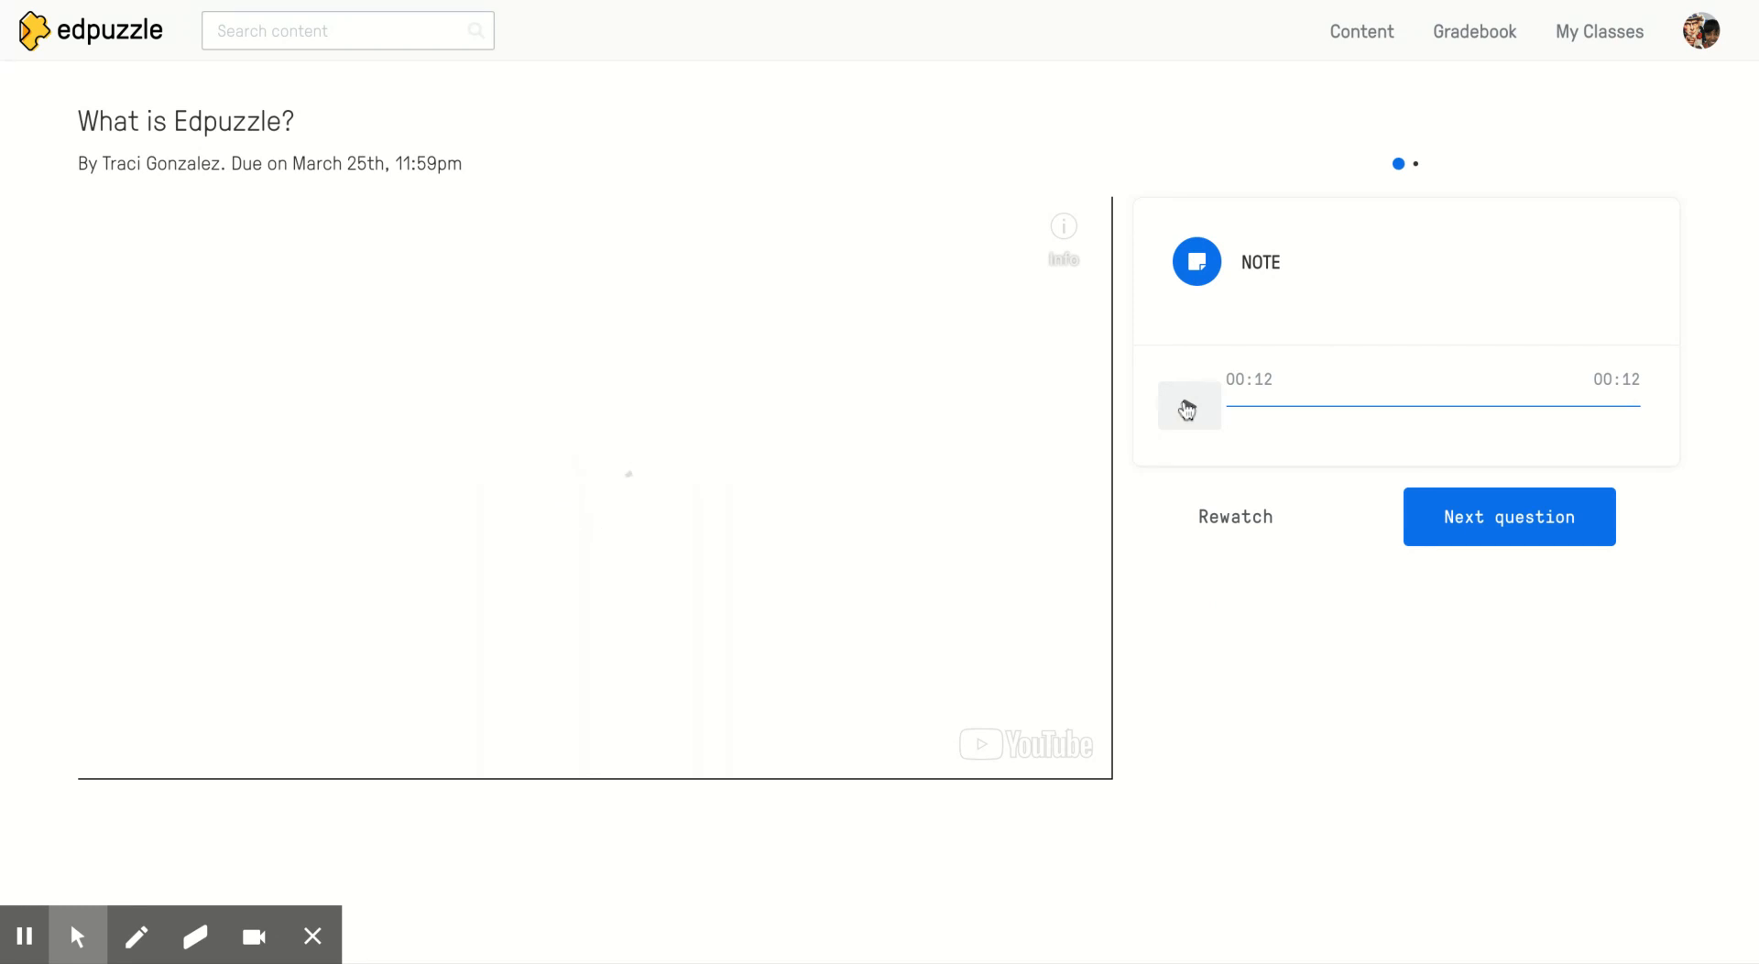
- Replay the audio note, proceed to the answered open-ended question, and continue the video
{"action": "left_click", "coordinate": [1190, 411]}
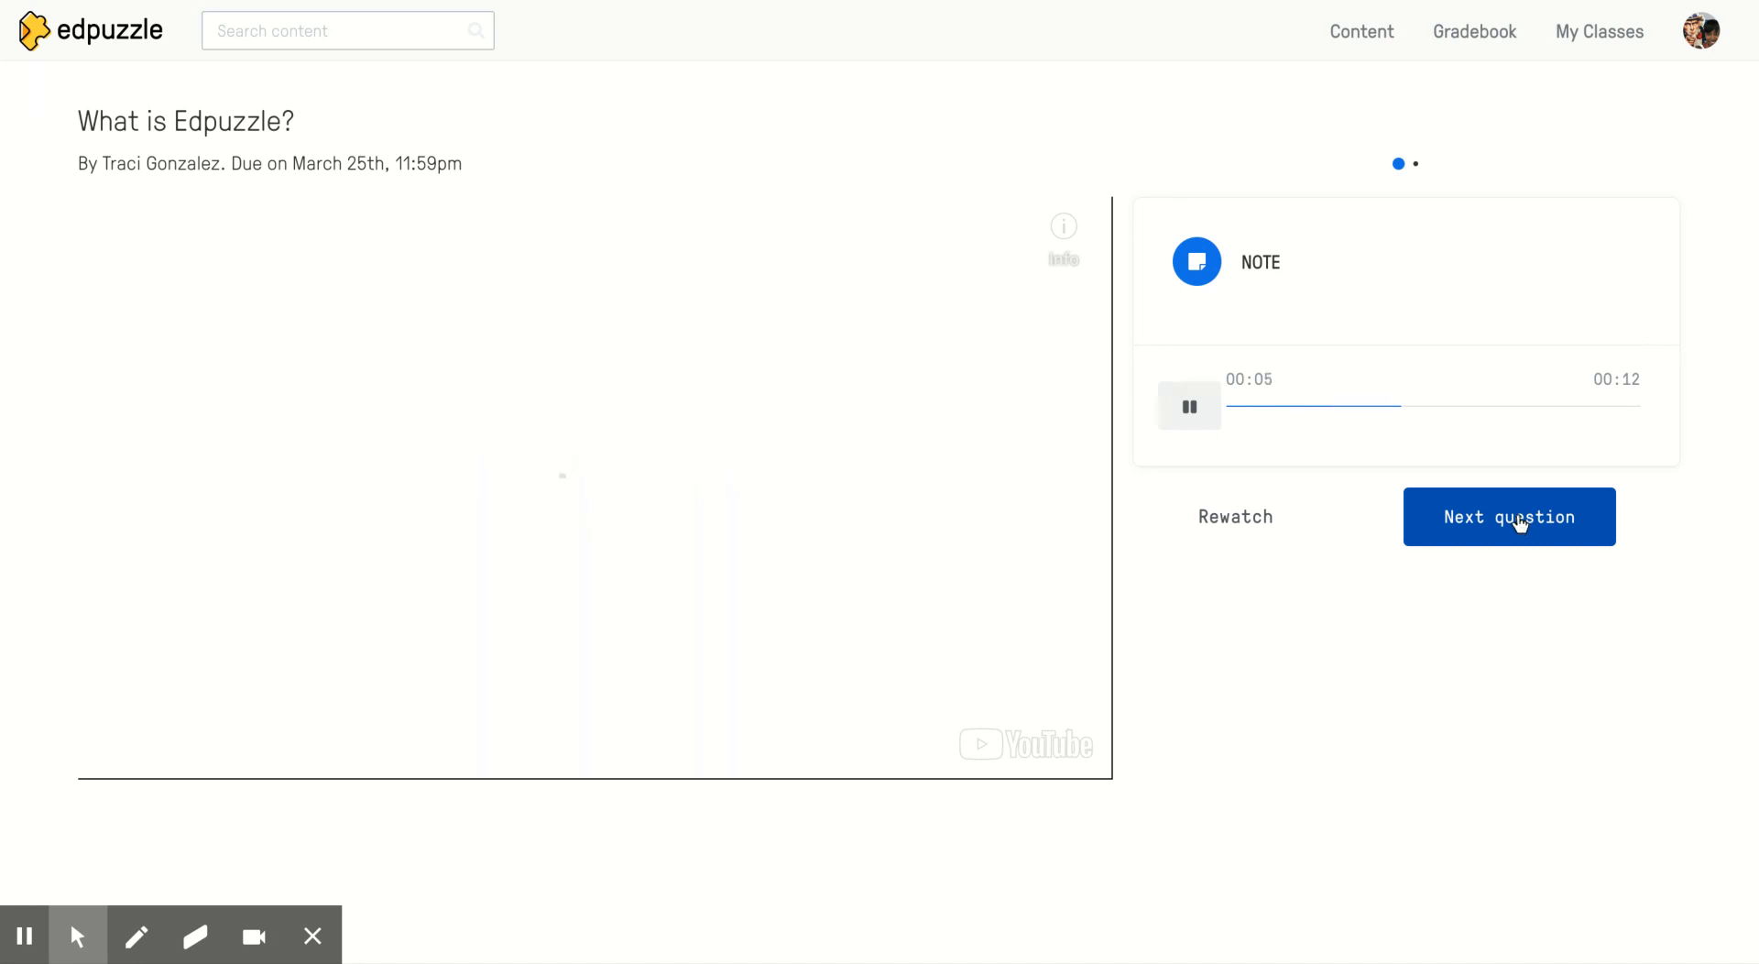
{"action": "left_click", "coordinate": [1520, 522]}
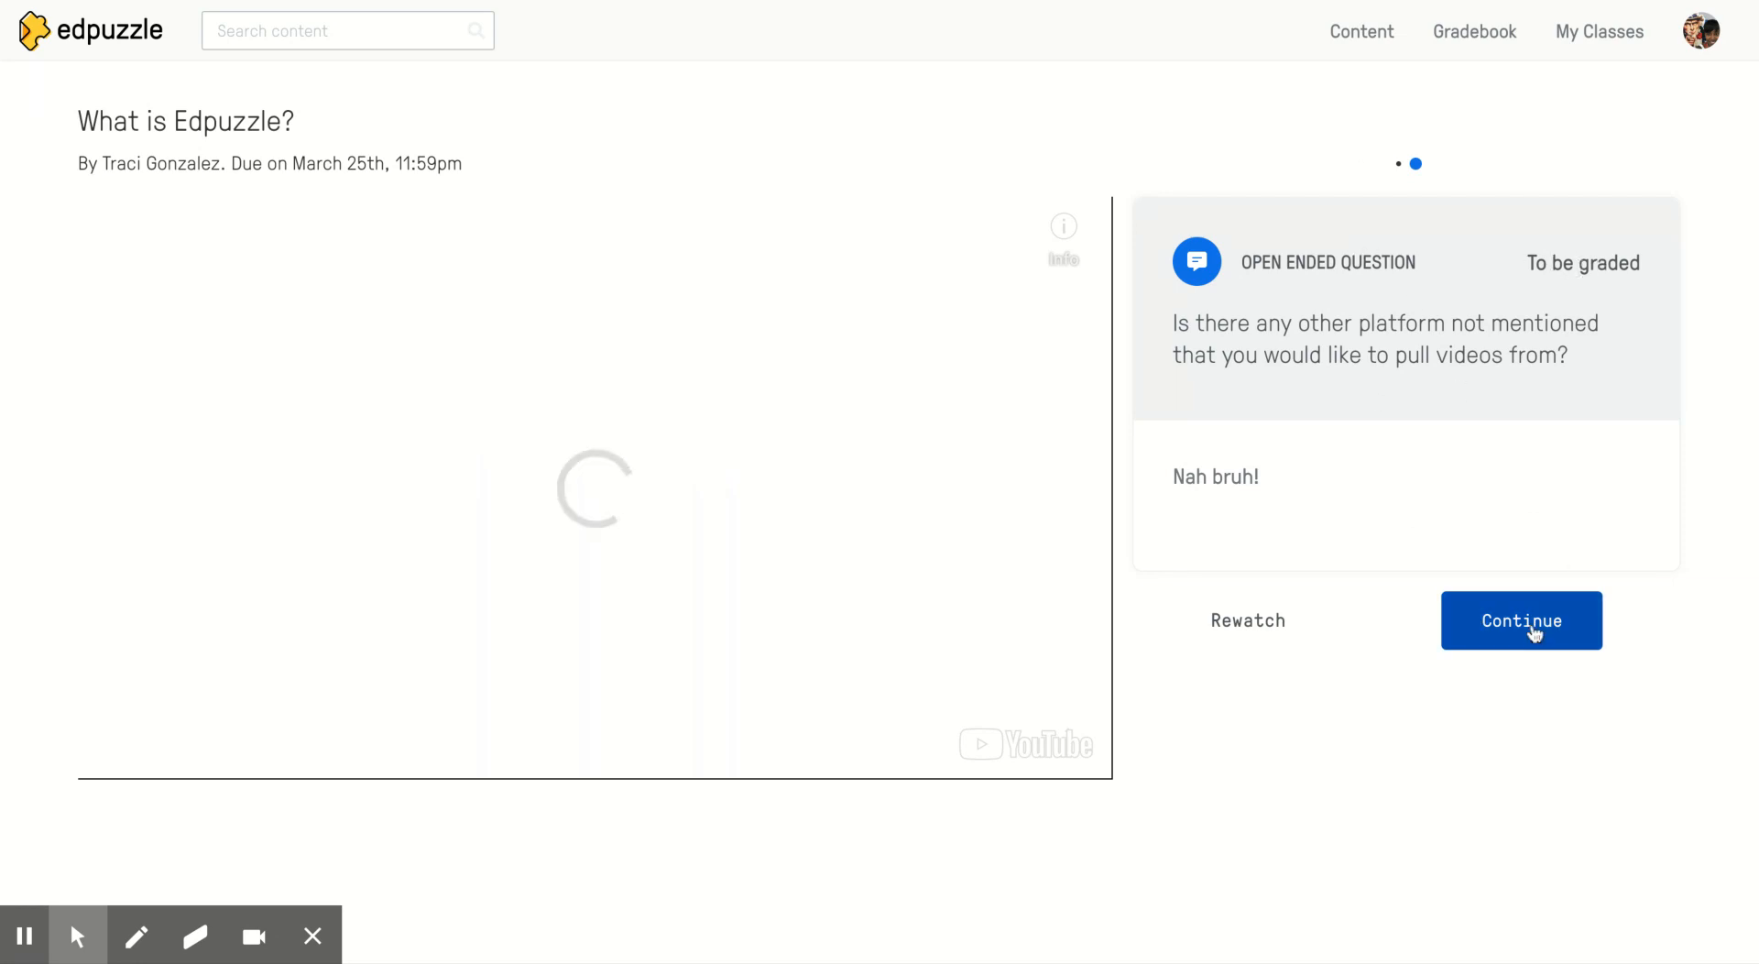
{"action": "left_click", "coordinate": [1534, 630]}
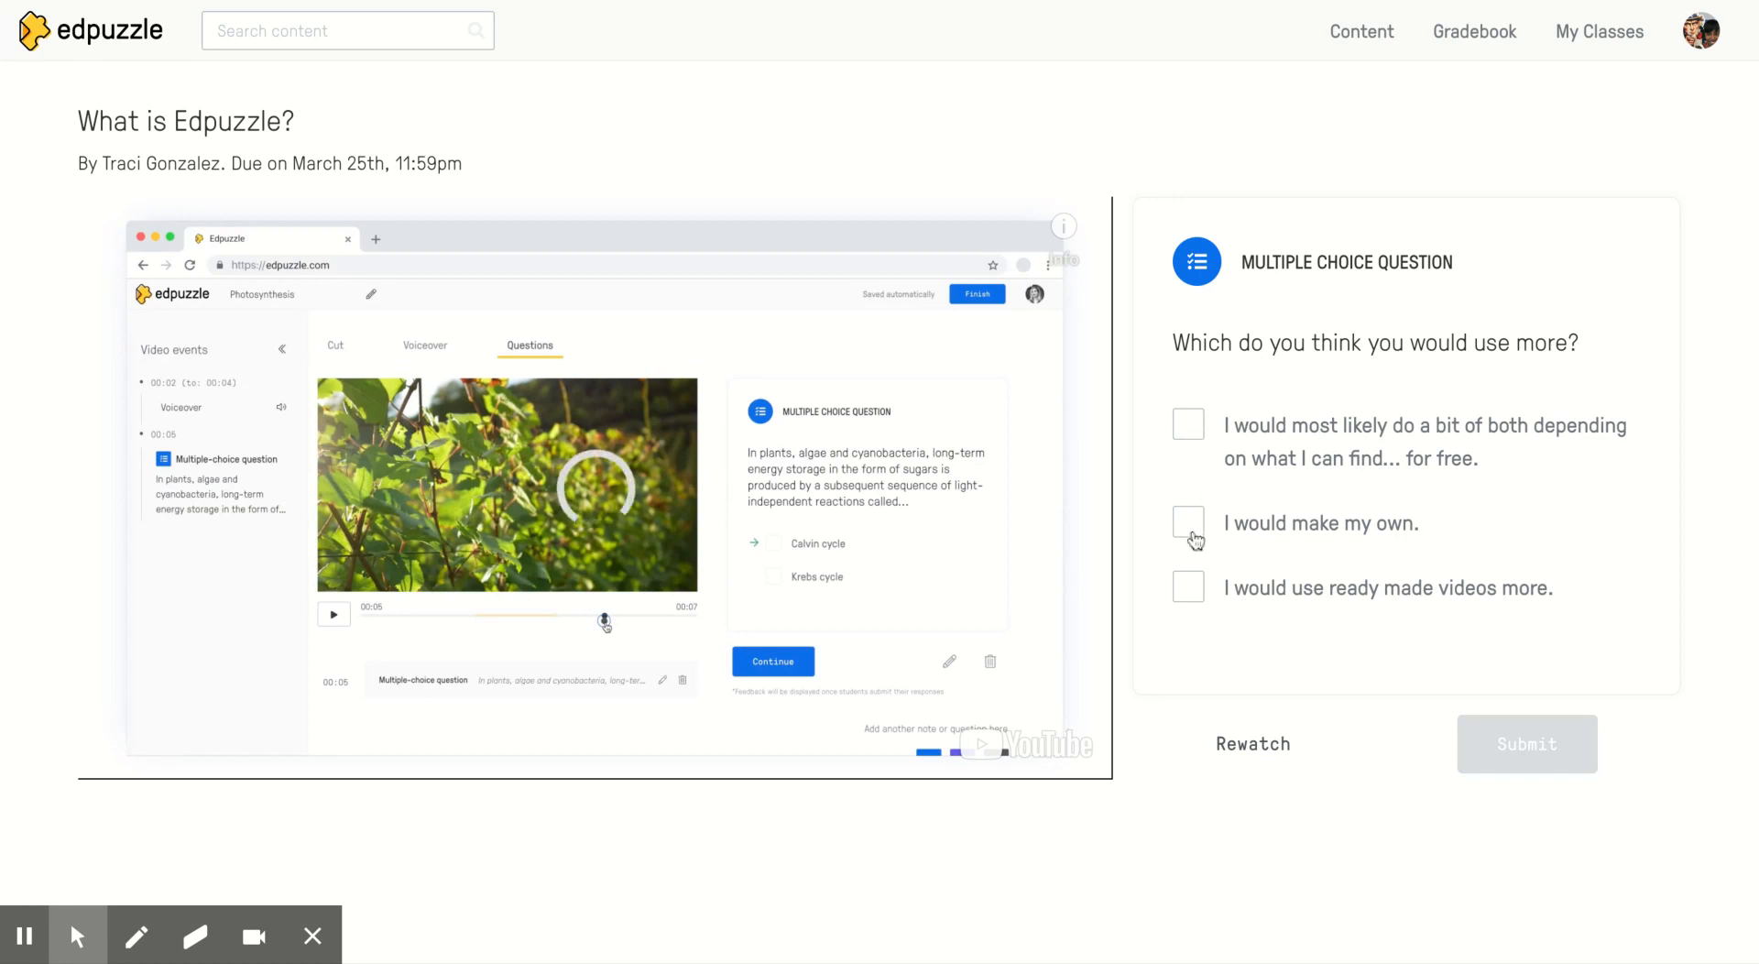
- Answer "Which do you think you would use more?" with "I would make my own.", rewatch its video segment, submit the answer, and continue
{"action": "left_click", "coordinate": [1194, 536]}
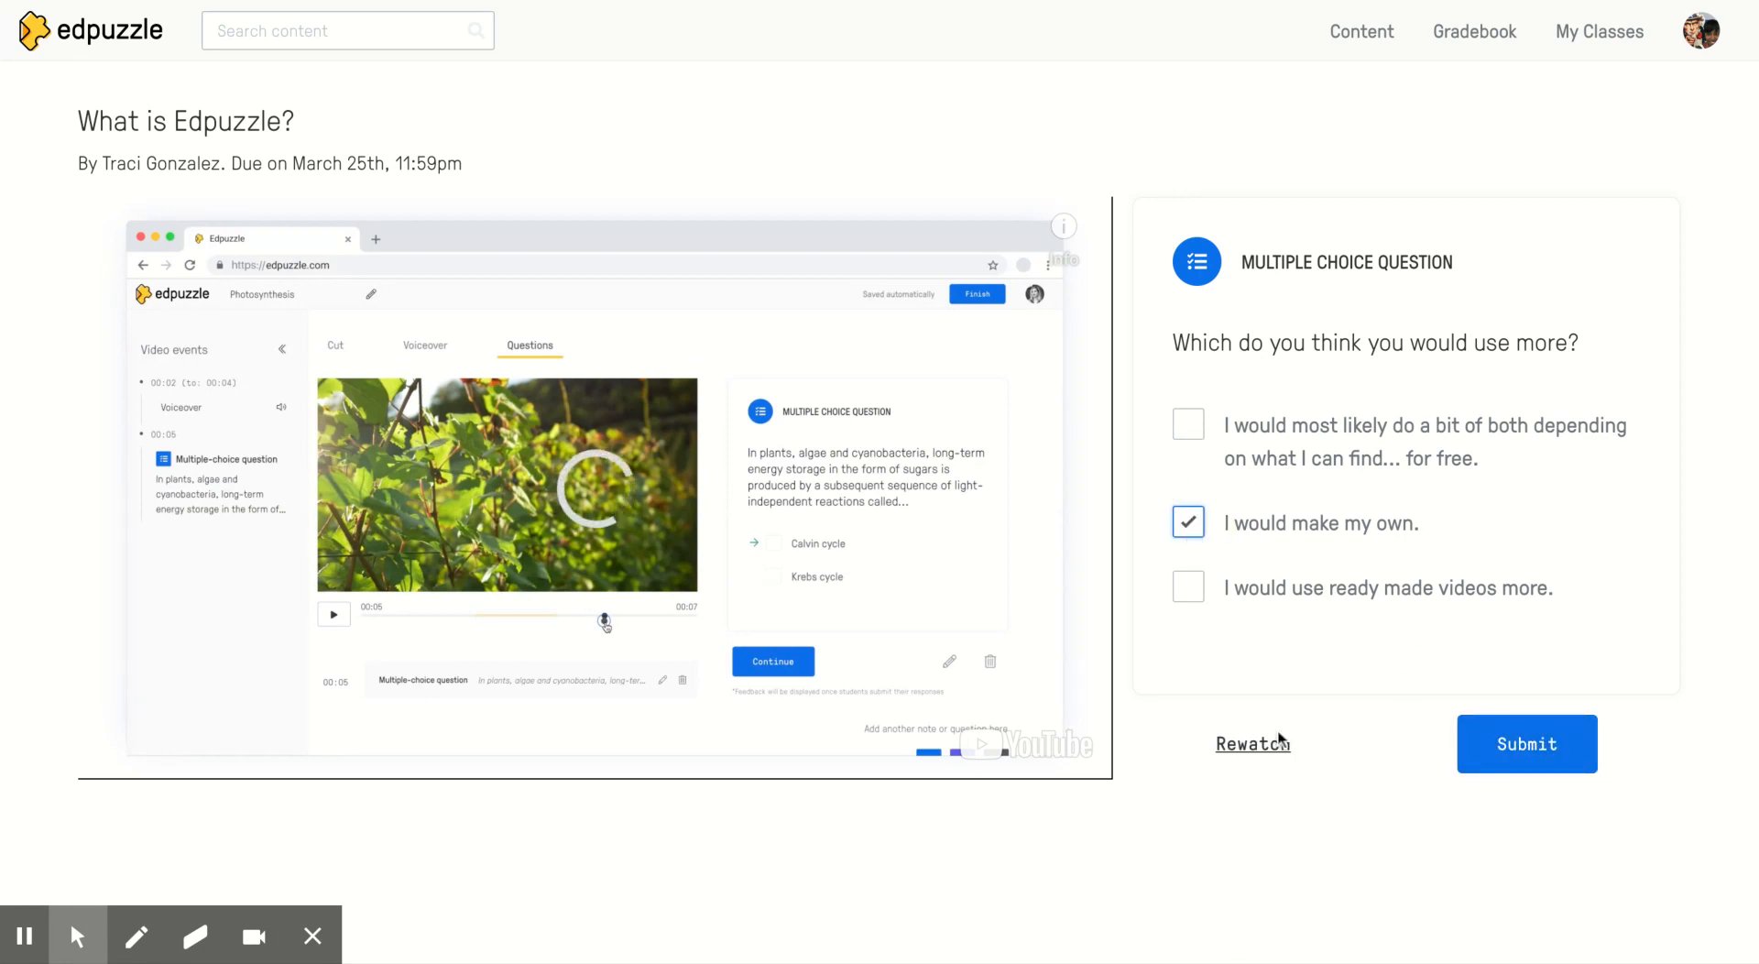
{"action": "left_click", "coordinate": [1247, 749]}
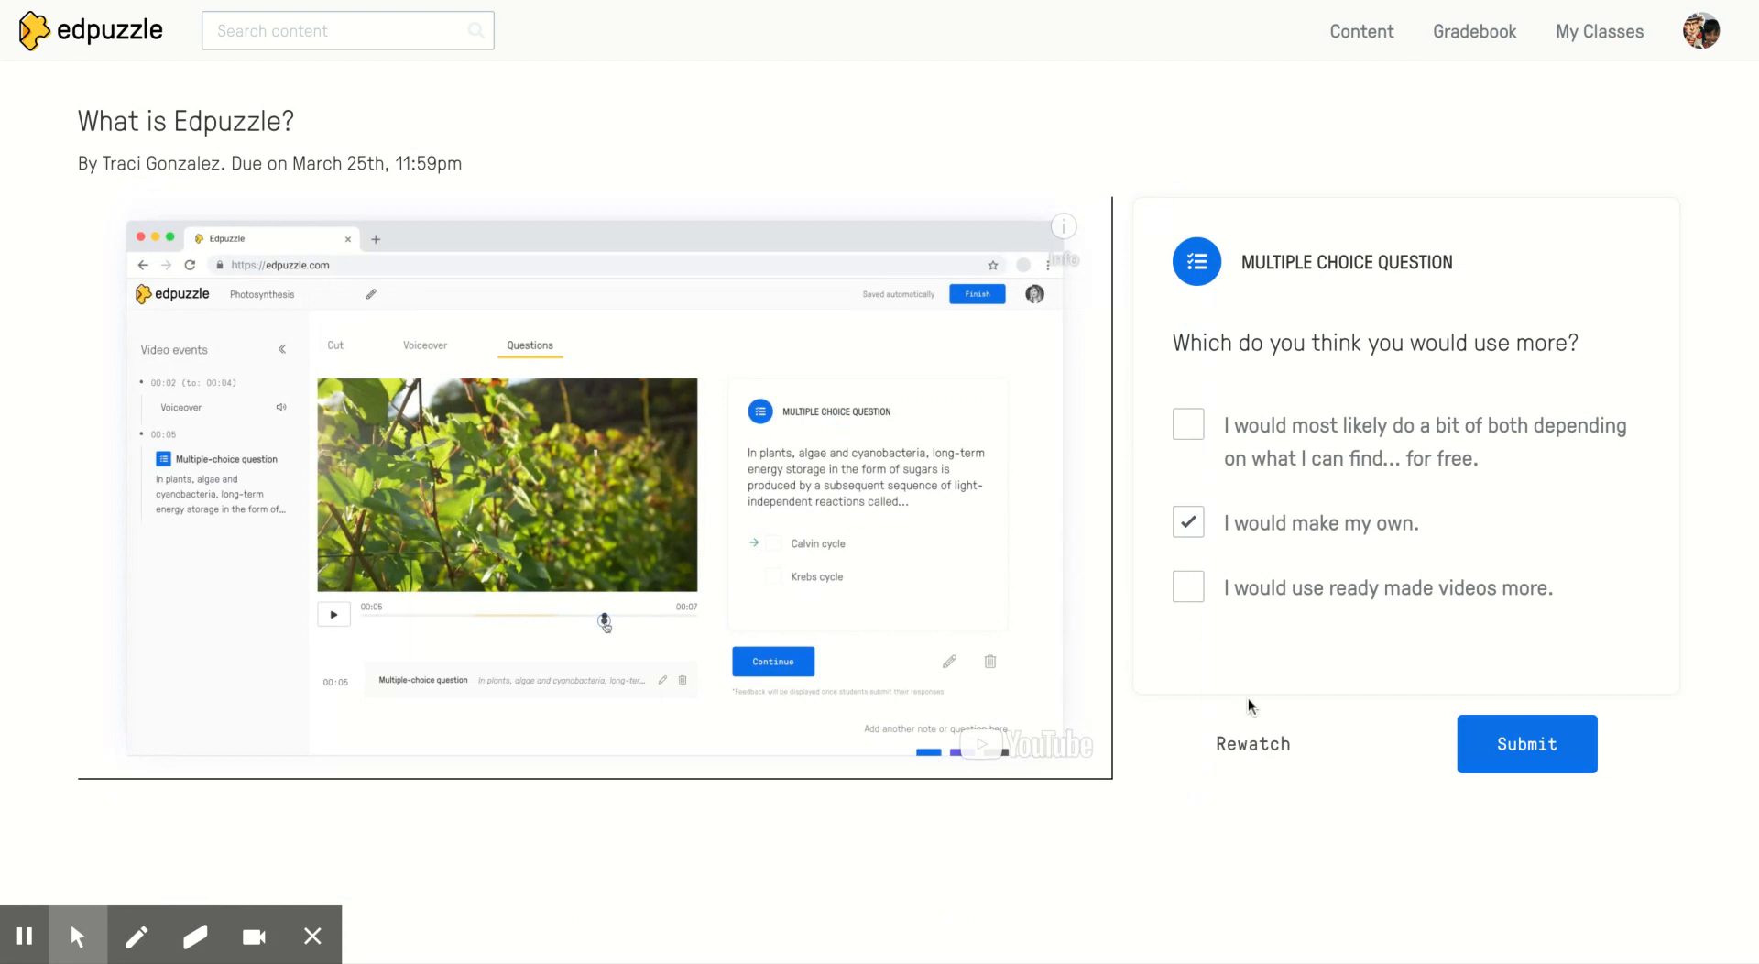
{"action": "left_click", "coordinate": [1252, 744]}
{"action": "left_click", "coordinate": [1512, 730]}
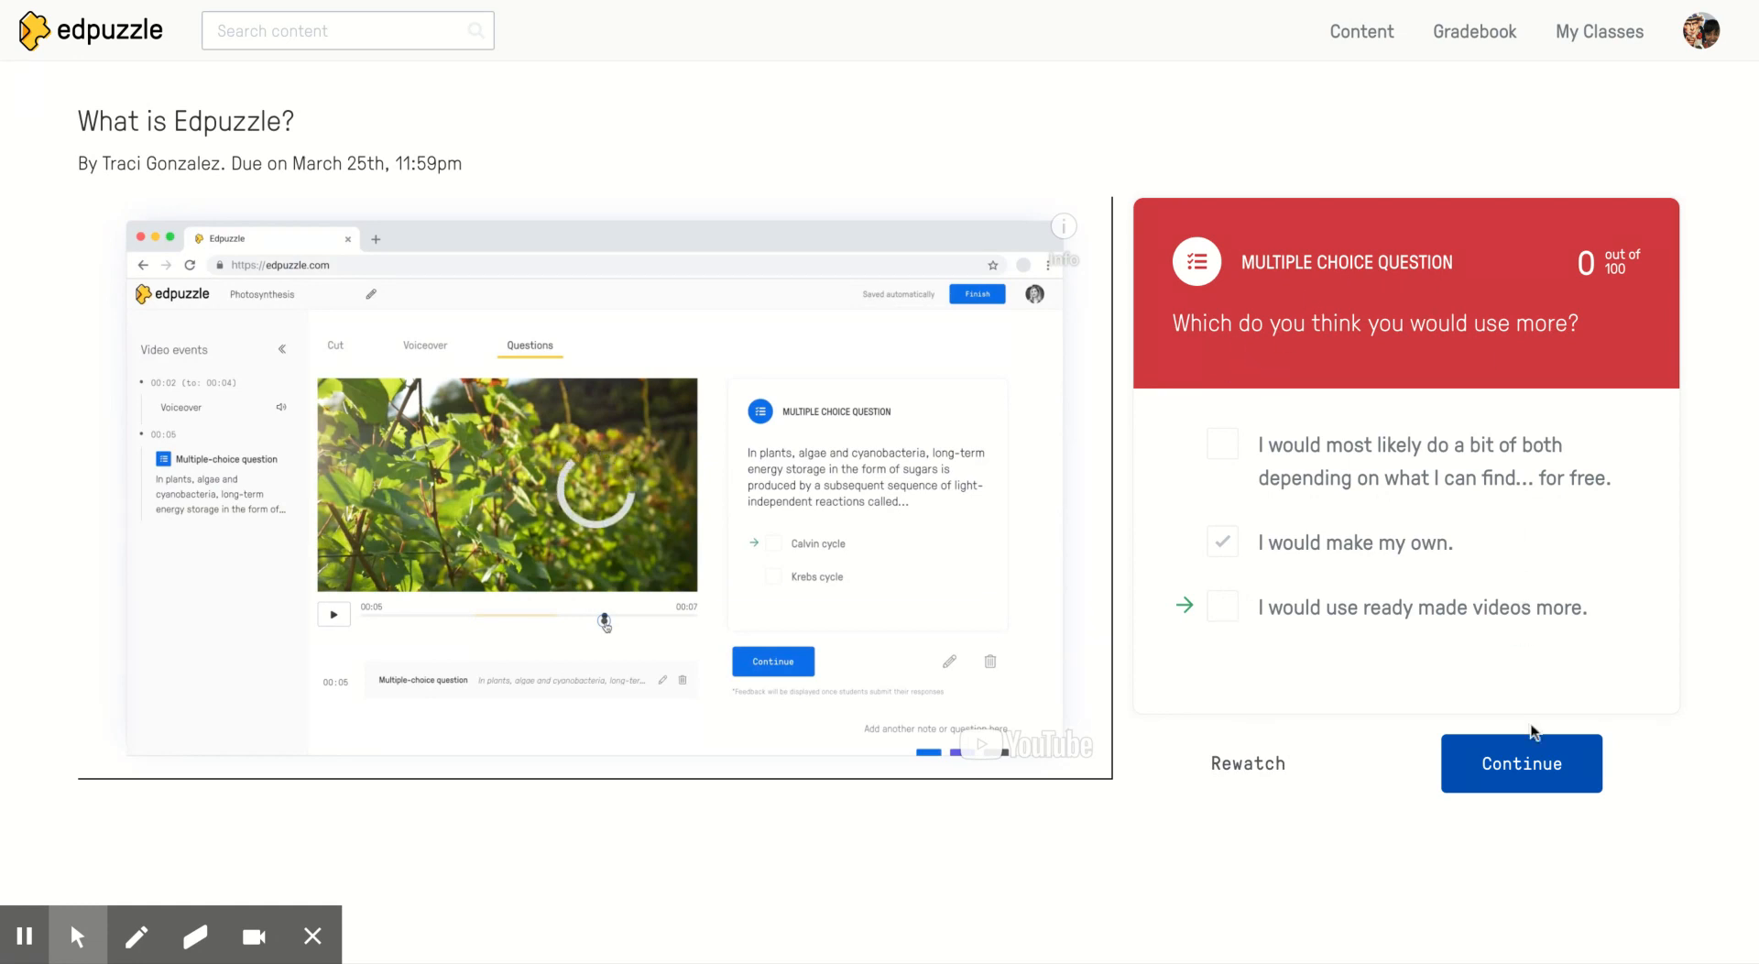
{"action": "left_click", "coordinate": [1529, 784]}
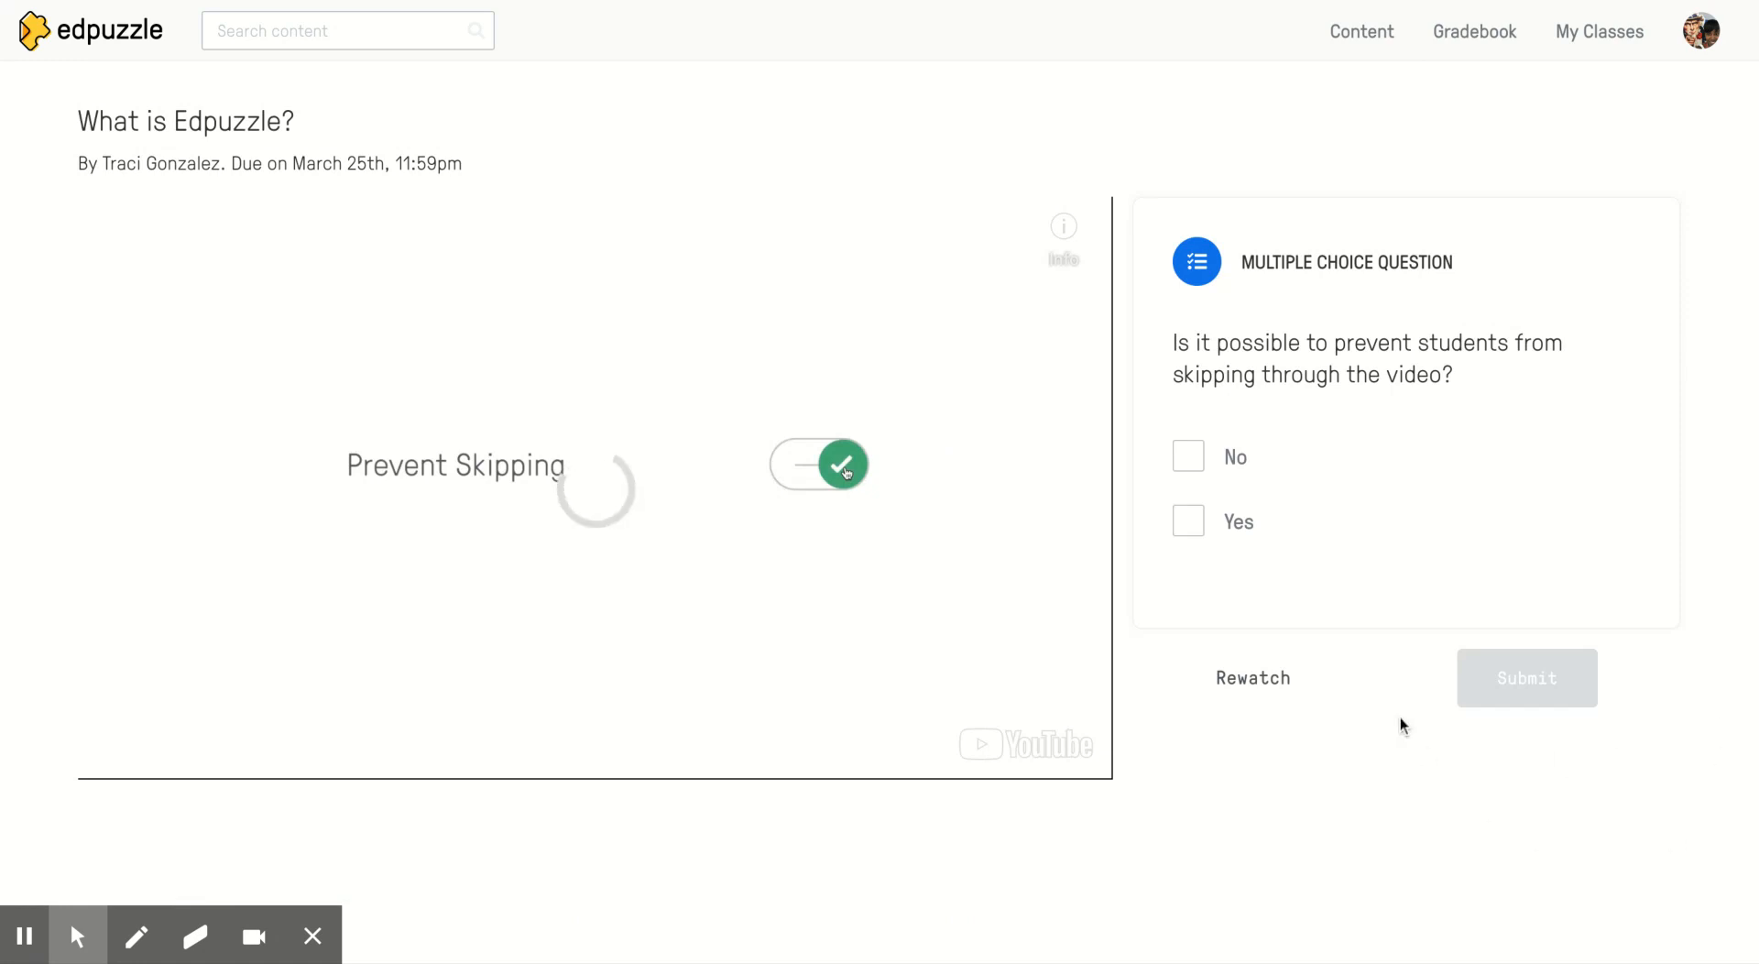
- Answer the question about preventing students from skipping with "Yes", submit it, and continue the video
{"action": "left_click", "coordinate": [1184, 524]}
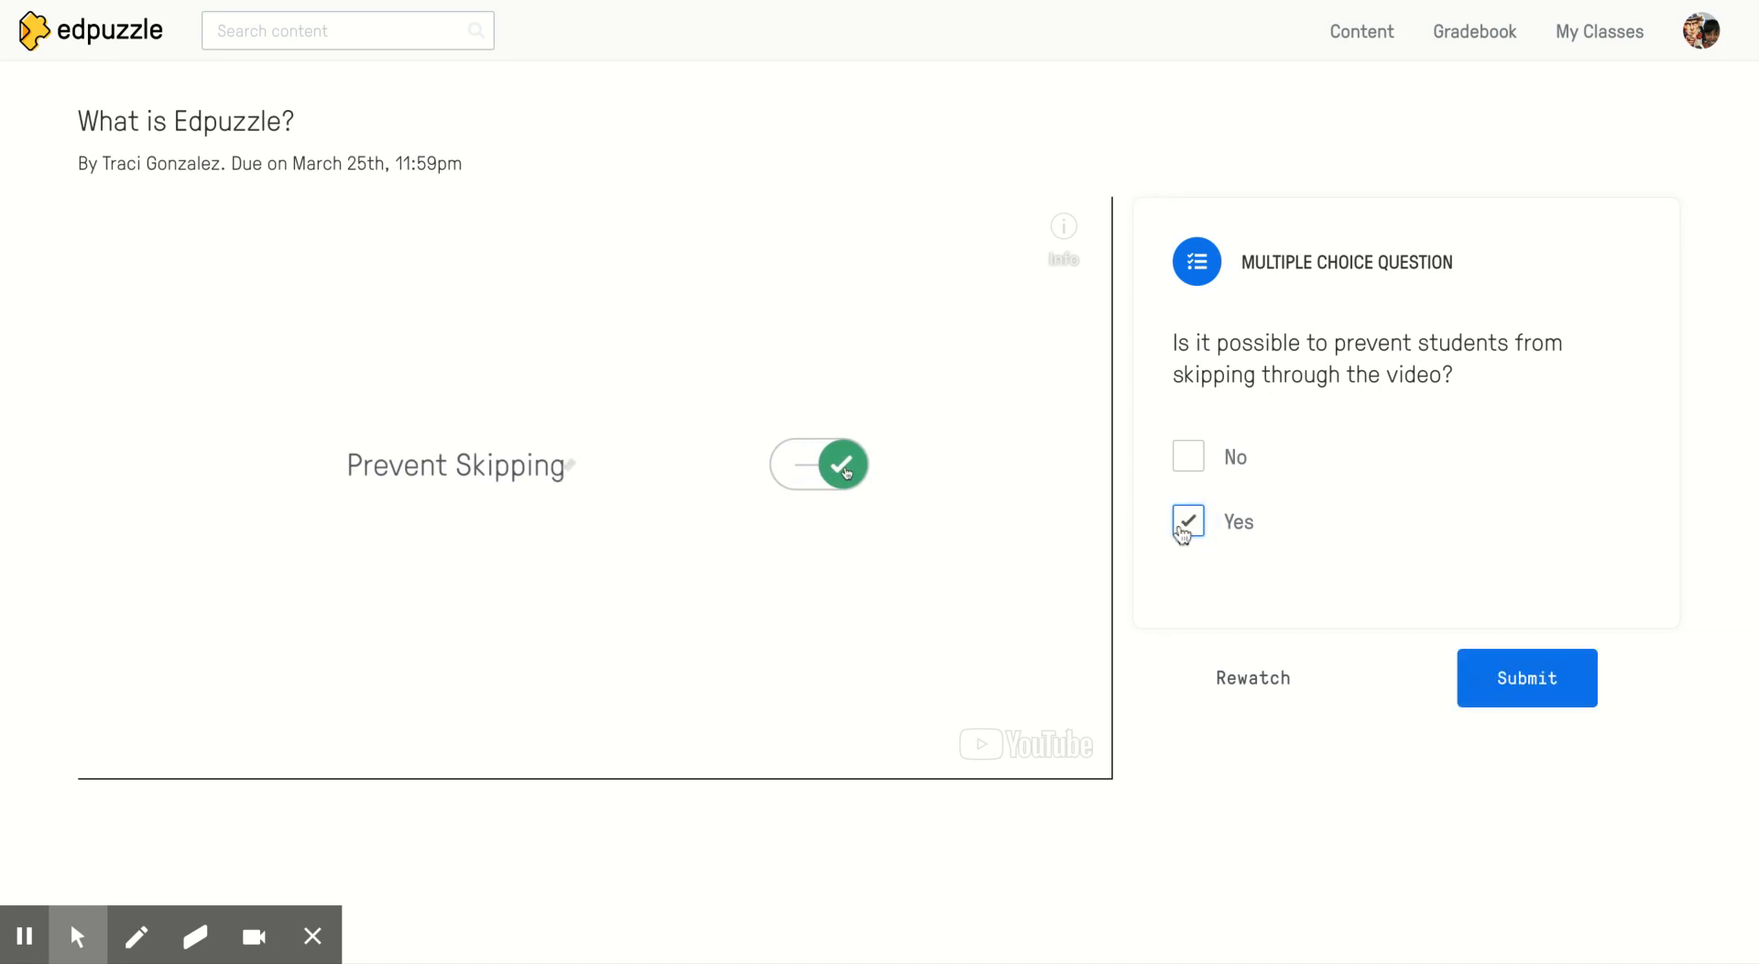
{"action": "left_click", "coordinate": [1542, 703]}
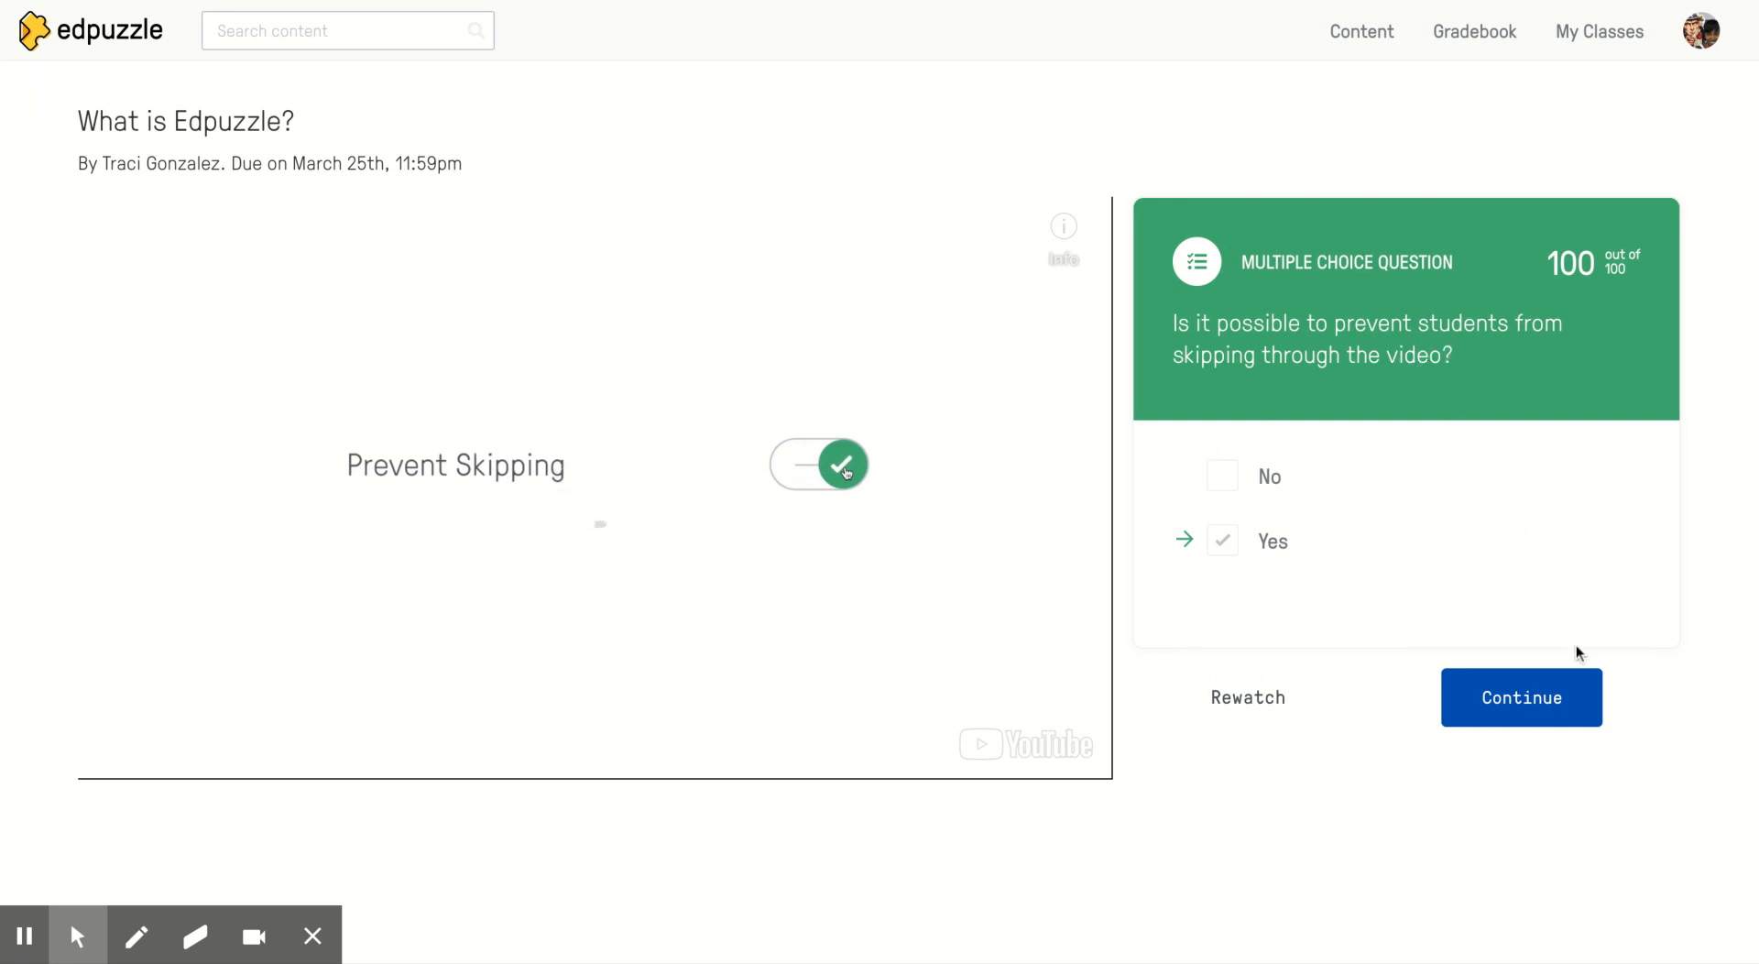
{"action": "left_click", "coordinate": [1512, 706]}
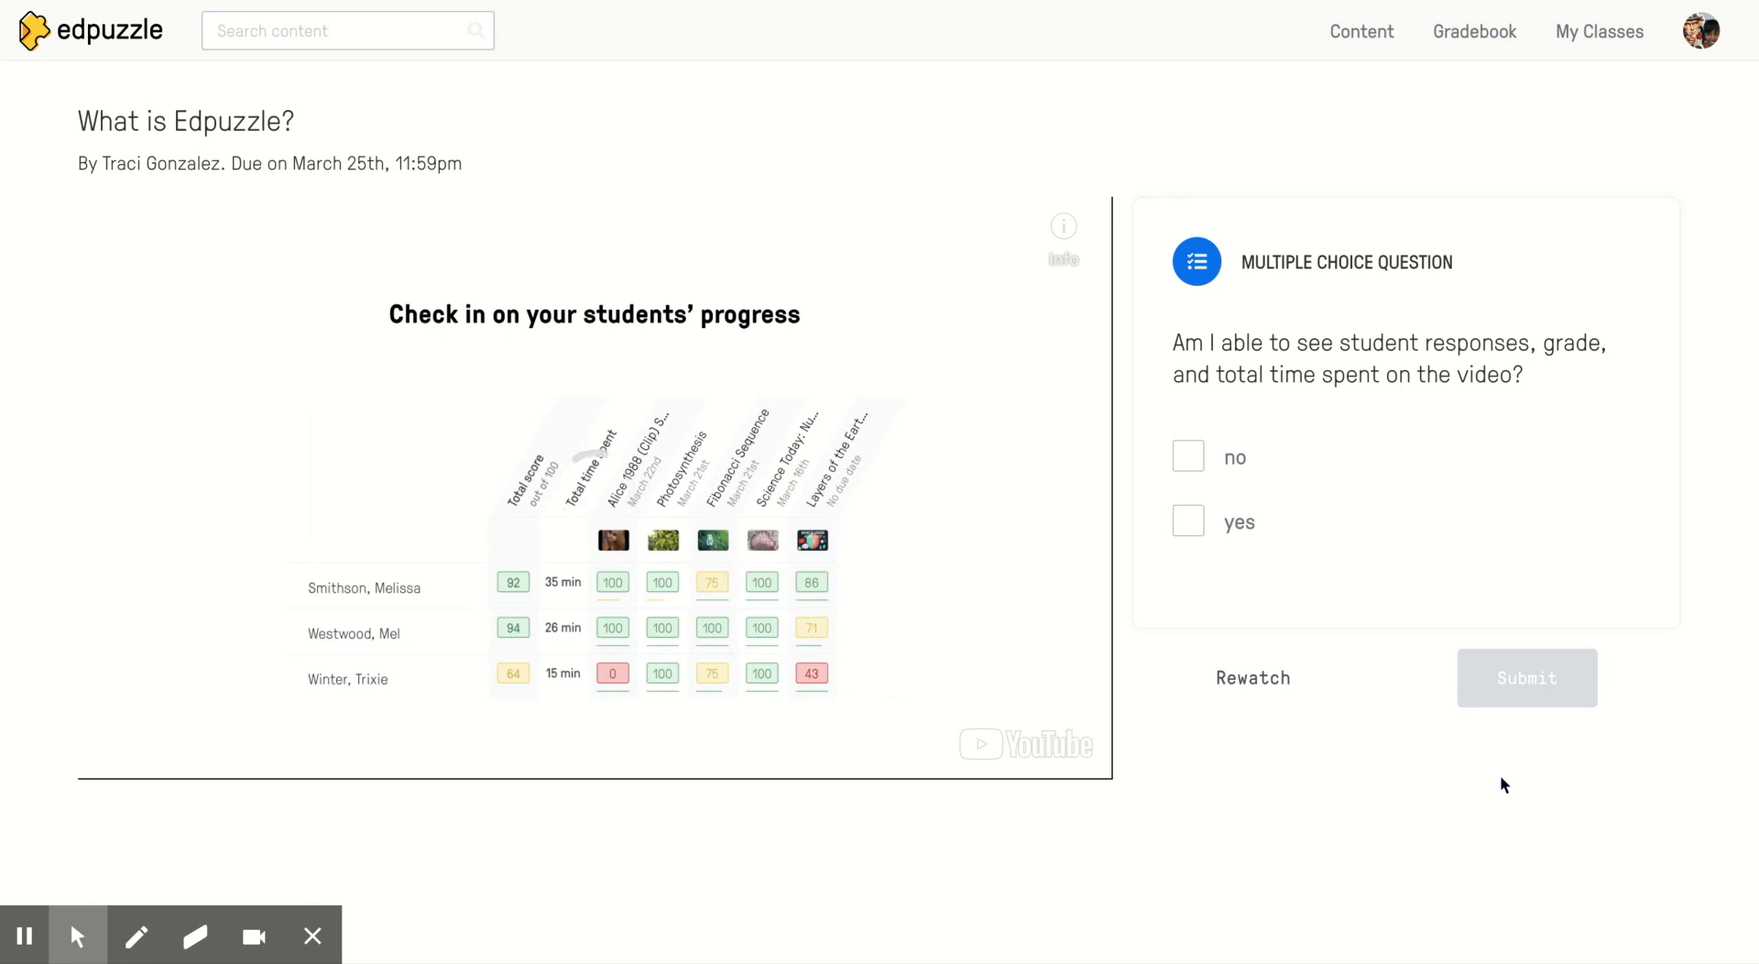
- Answer the question about seeing student responses, grade, and total time spent with "yes", submit it, and continue the video
{"action": "left_click", "coordinate": [1194, 529]}
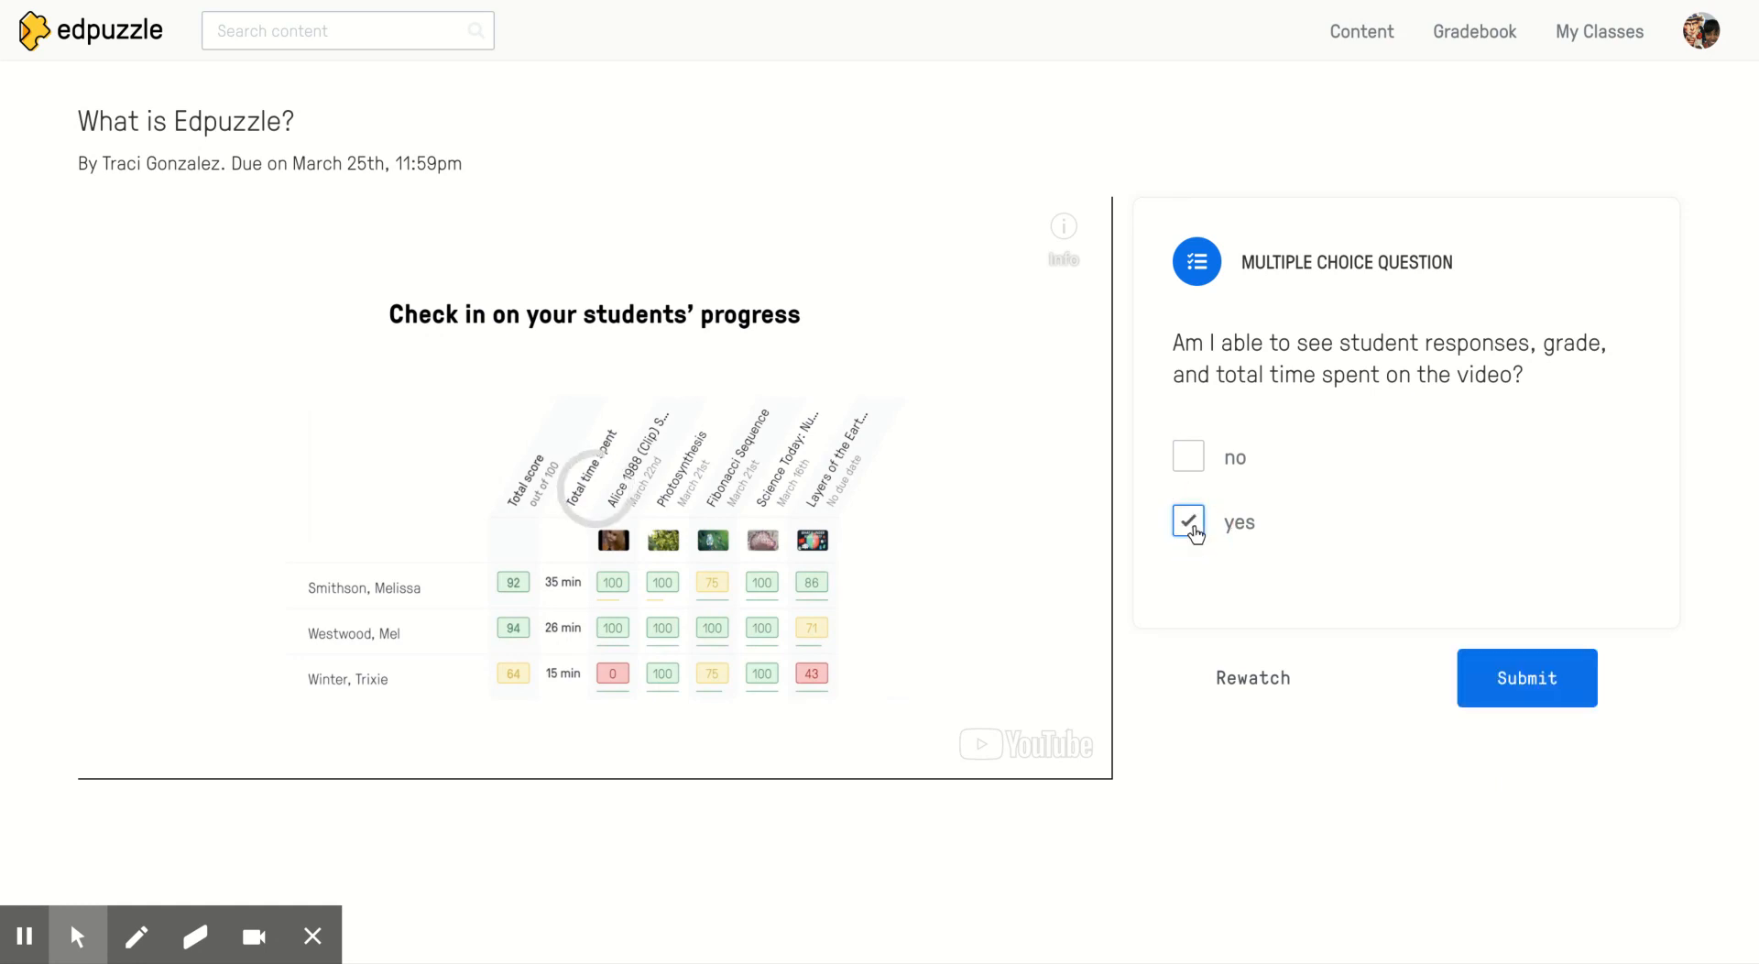
{"action": "left_click", "coordinate": [1542, 694]}
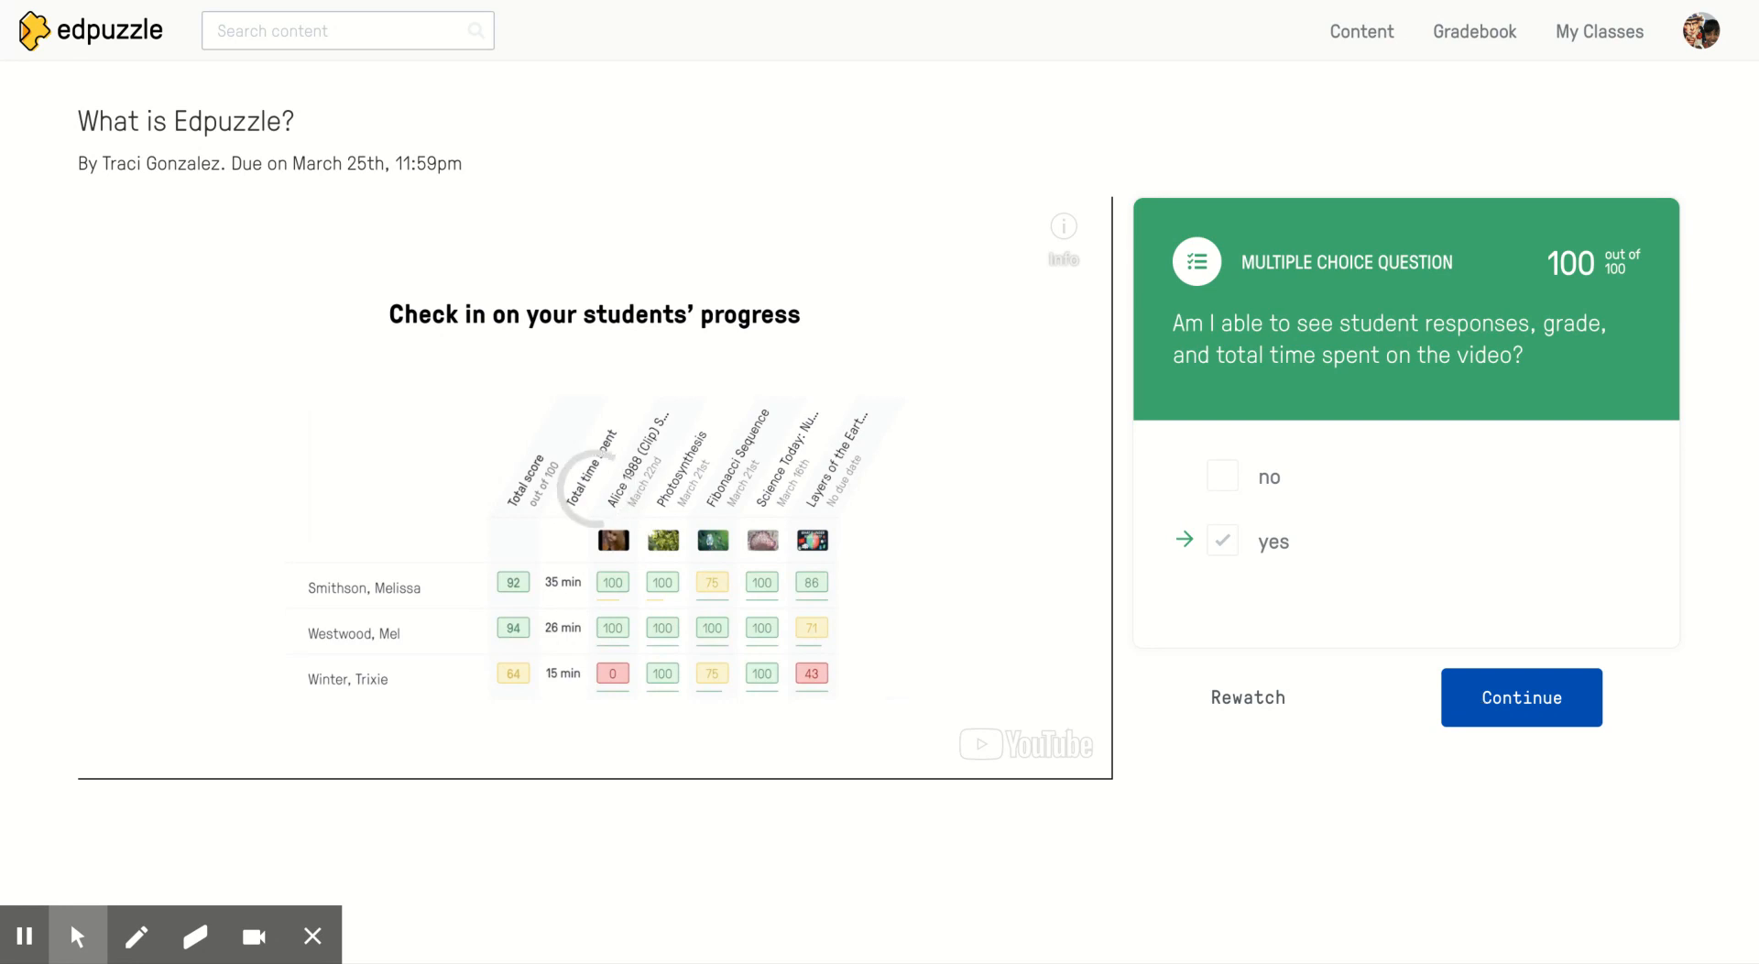
{"action": "left_click", "coordinate": [1500, 702]}
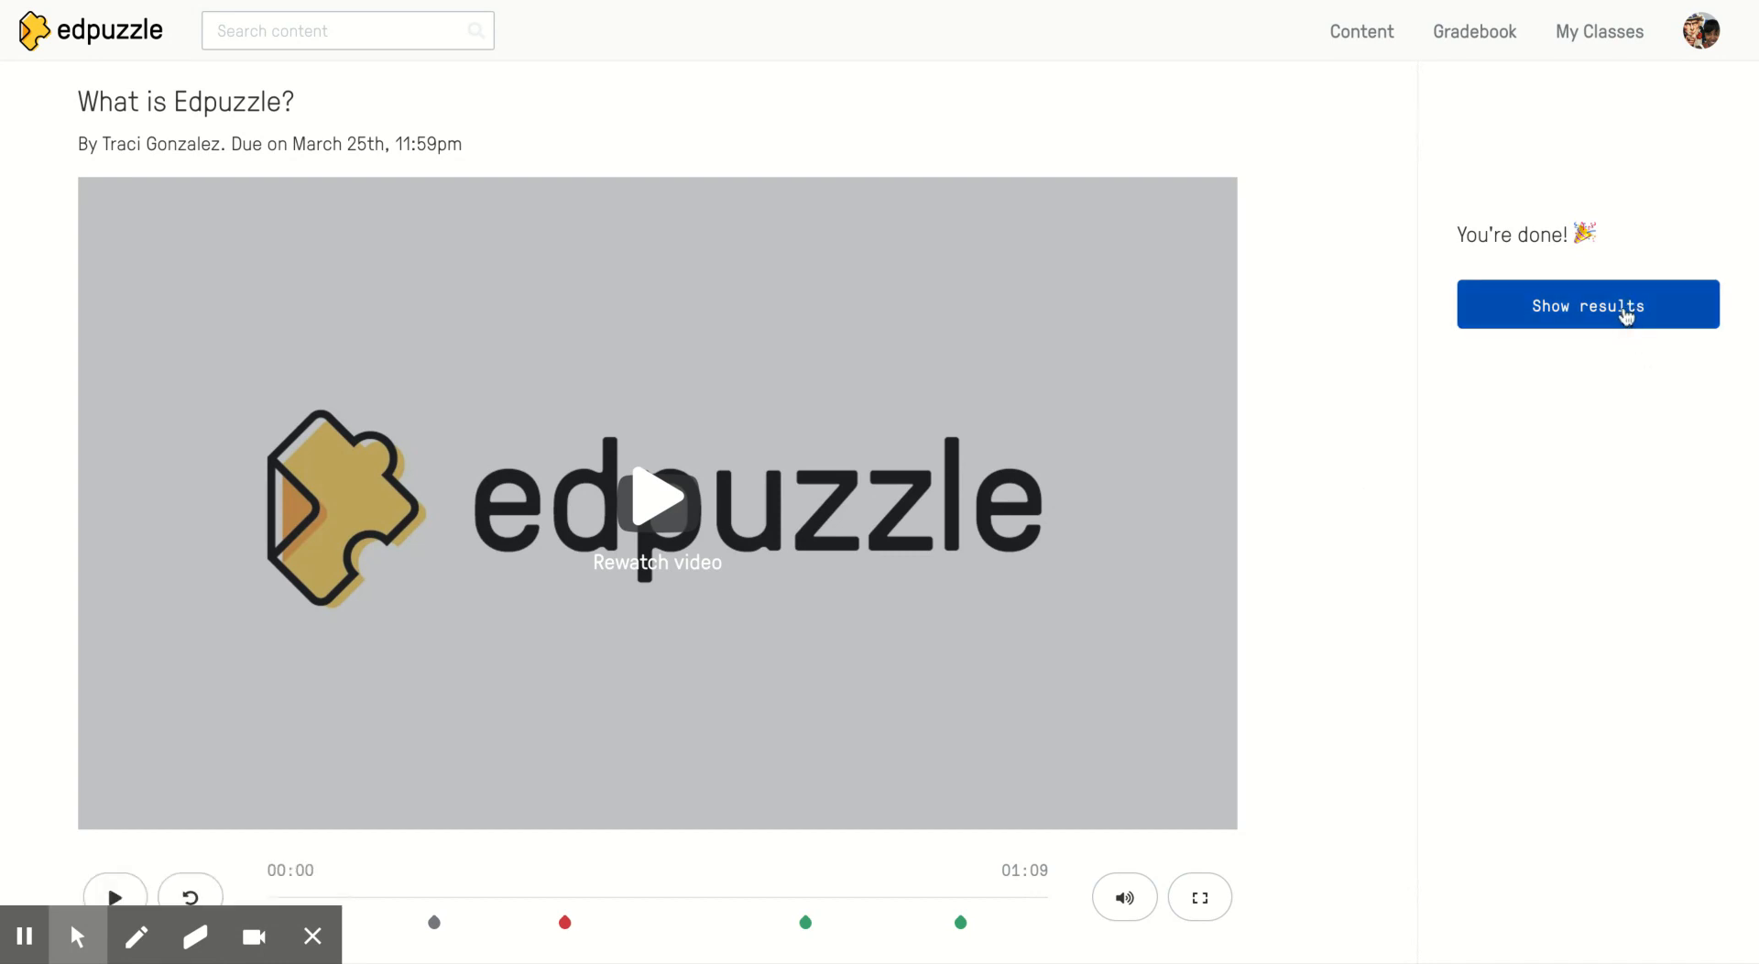
- Show the results of the completed assignment
{"action": "scroll", "coordinate": [1699, 733], "scroll_direction": "down", "scroll_amount": 1}
{"action": "scroll", "coordinate": [1700, 733], "scroll_direction": "up", "scroll_amount": 1}
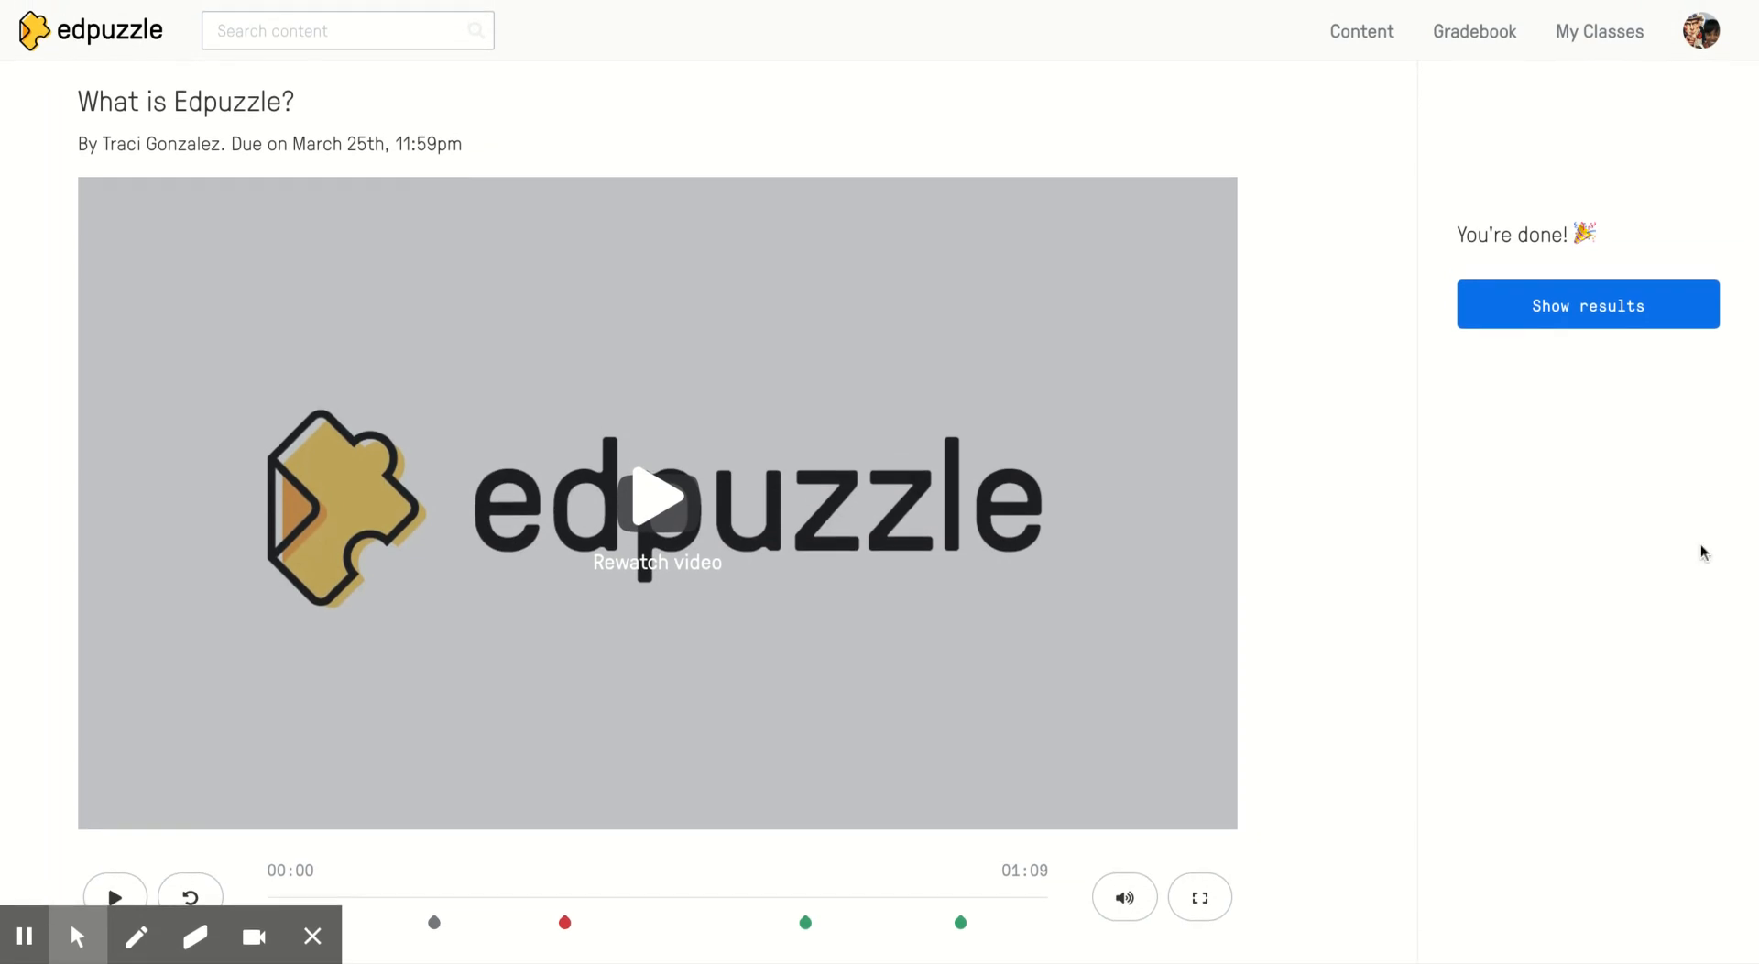
{"action": "left_click", "coordinate": [1609, 291]}
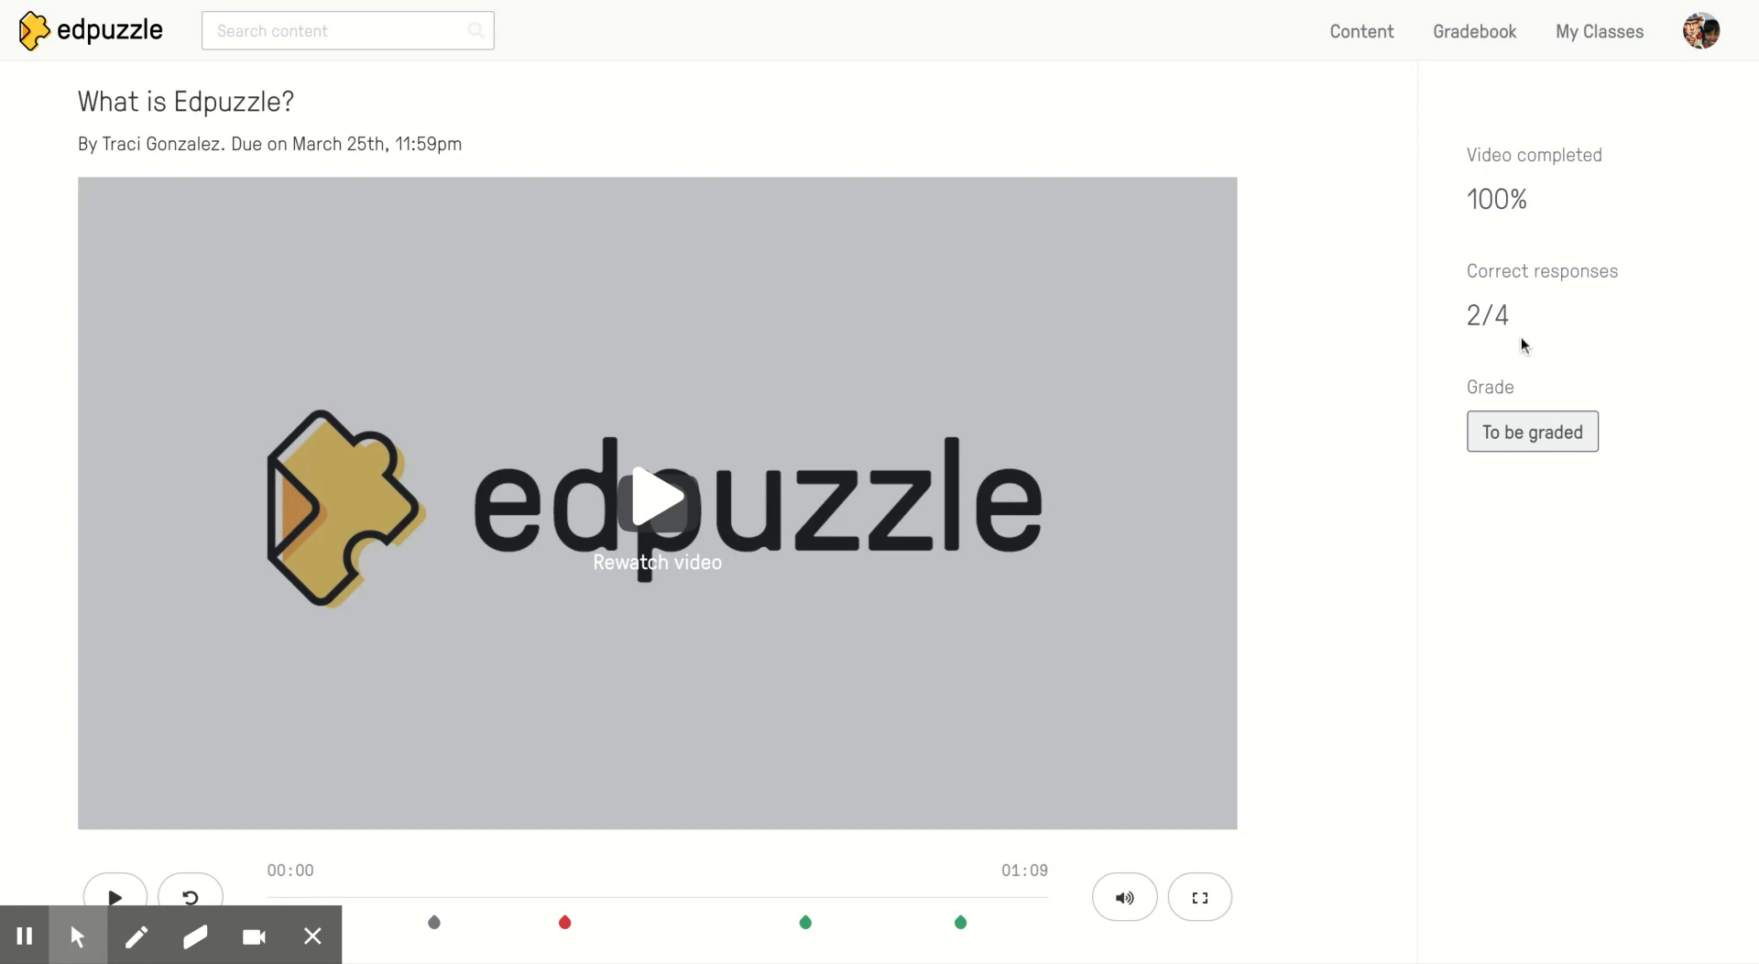
- Review the results summary, the video's question markers, and the score and chosen answer for each question
{"action": "left_click", "coordinate": [1627, 536]}
{"action": "scroll", "coordinate": [923, 769], "scroll_direction": "down", "scroll_amount": 6}
{"action": "scroll", "coordinate": [924, 770], "scroll_direction": "down", "scroll_amount": 7}
{"action": "scroll", "coordinate": [924, 770], "scroll_direction": "up", "scroll_amount": 6}
{"action": "scroll", "coordinate": [923, 770], "scroll_direction": "down", "scroll_amount": 2}
{"action": "scroll", "coordinate": [922, 769], "scroll_direction": "up", "scroll_amount": 4}
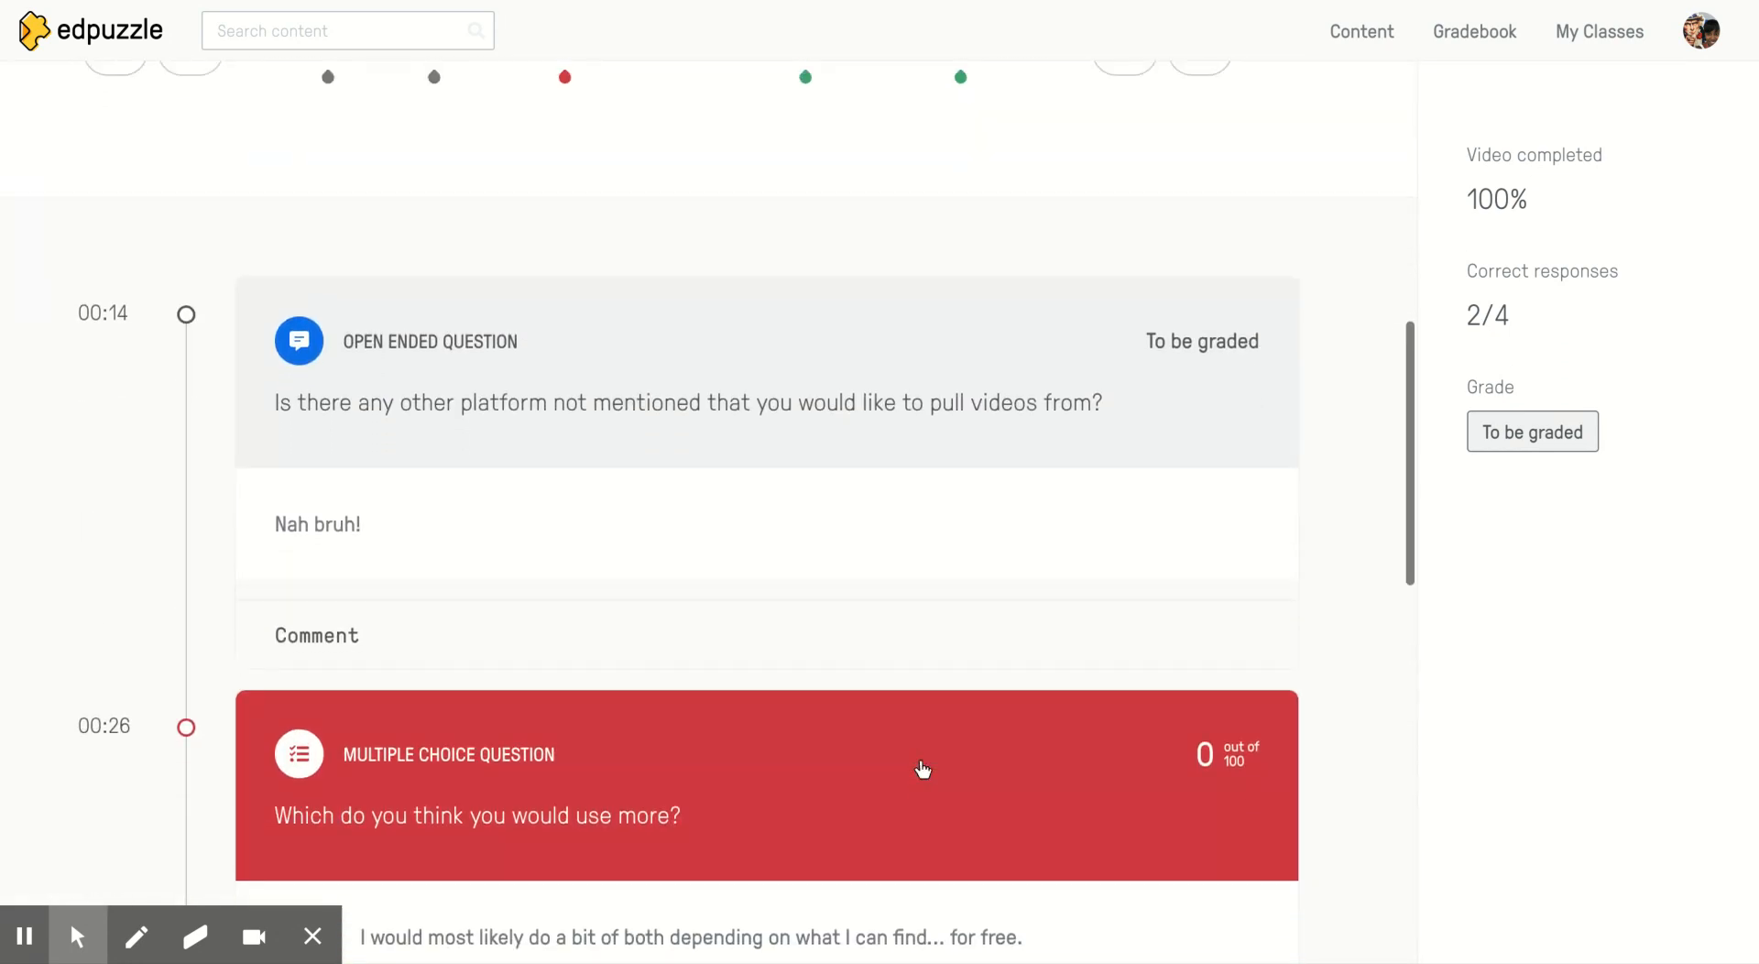
{"action": "scroll", "coordinate": [921, 767], "scroll_direction": "down", "scroll_amount": 2}
{"action": "scroll", "coordinate": [919, 767], "scroll_direction": "down", "scroll_amount": 2}
{"action": "scroll", "coordinate": [919, 767], "scroll_direction": "up", "scroll_amount": 2}
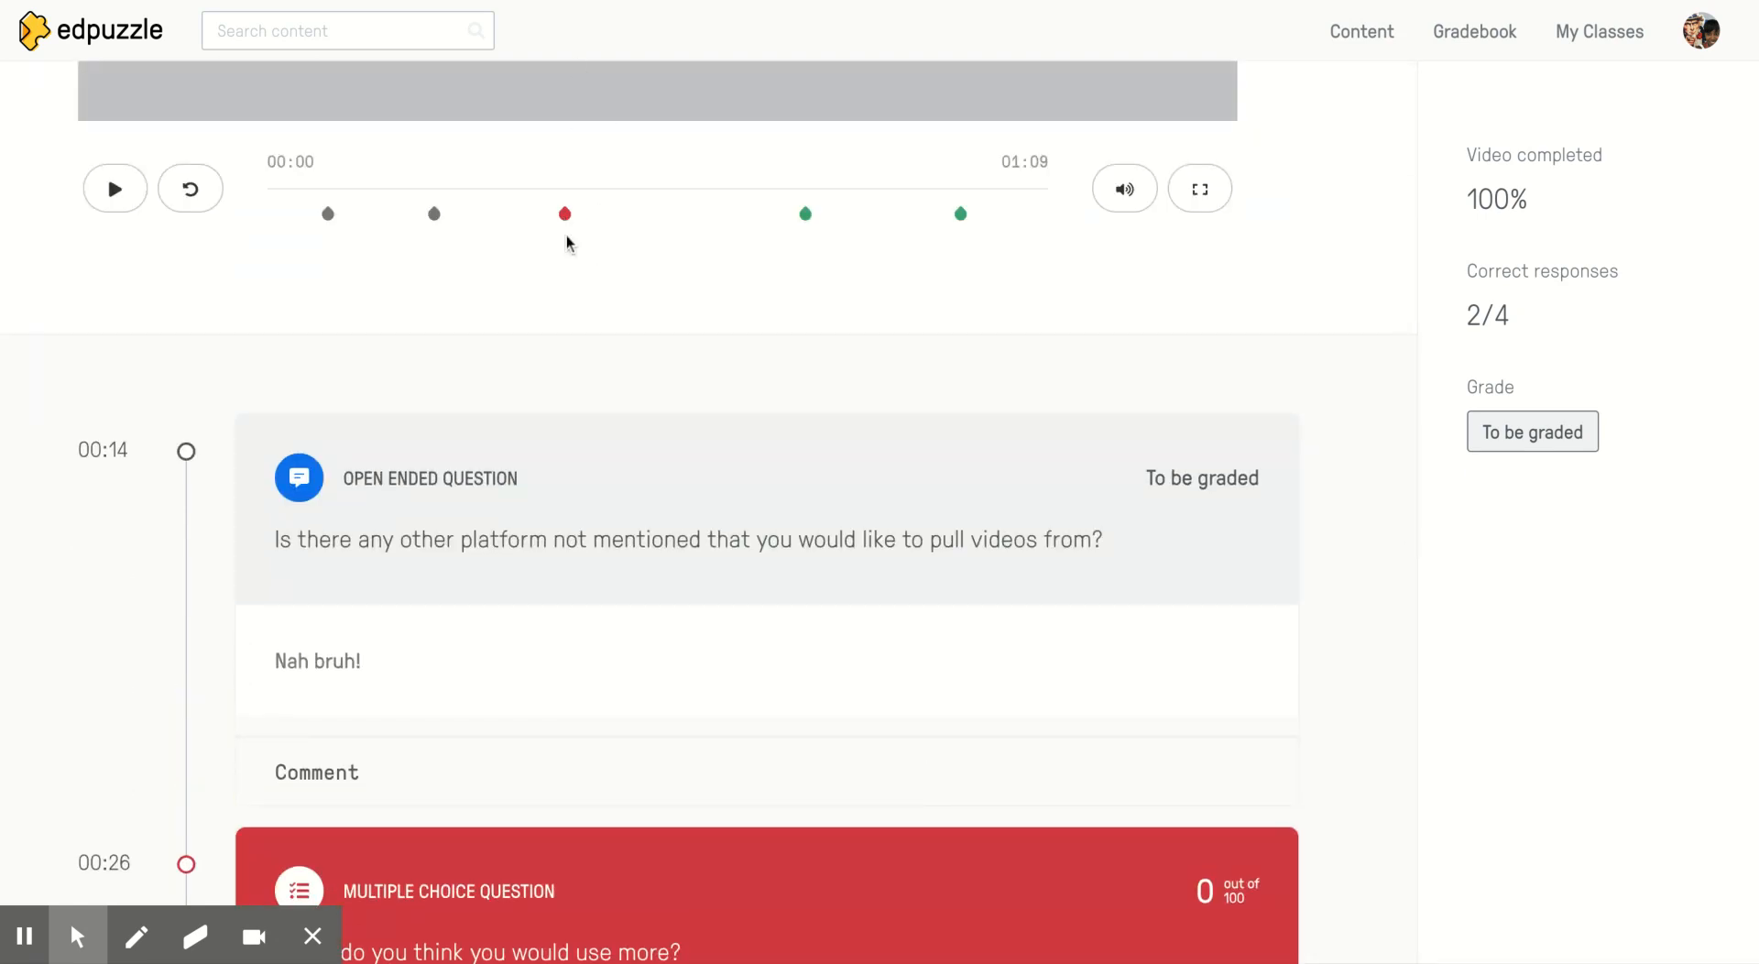
{"action": "scroll", "coordinate": [589, 625], "scroll_direction": "down", "scroll_amount": 5}
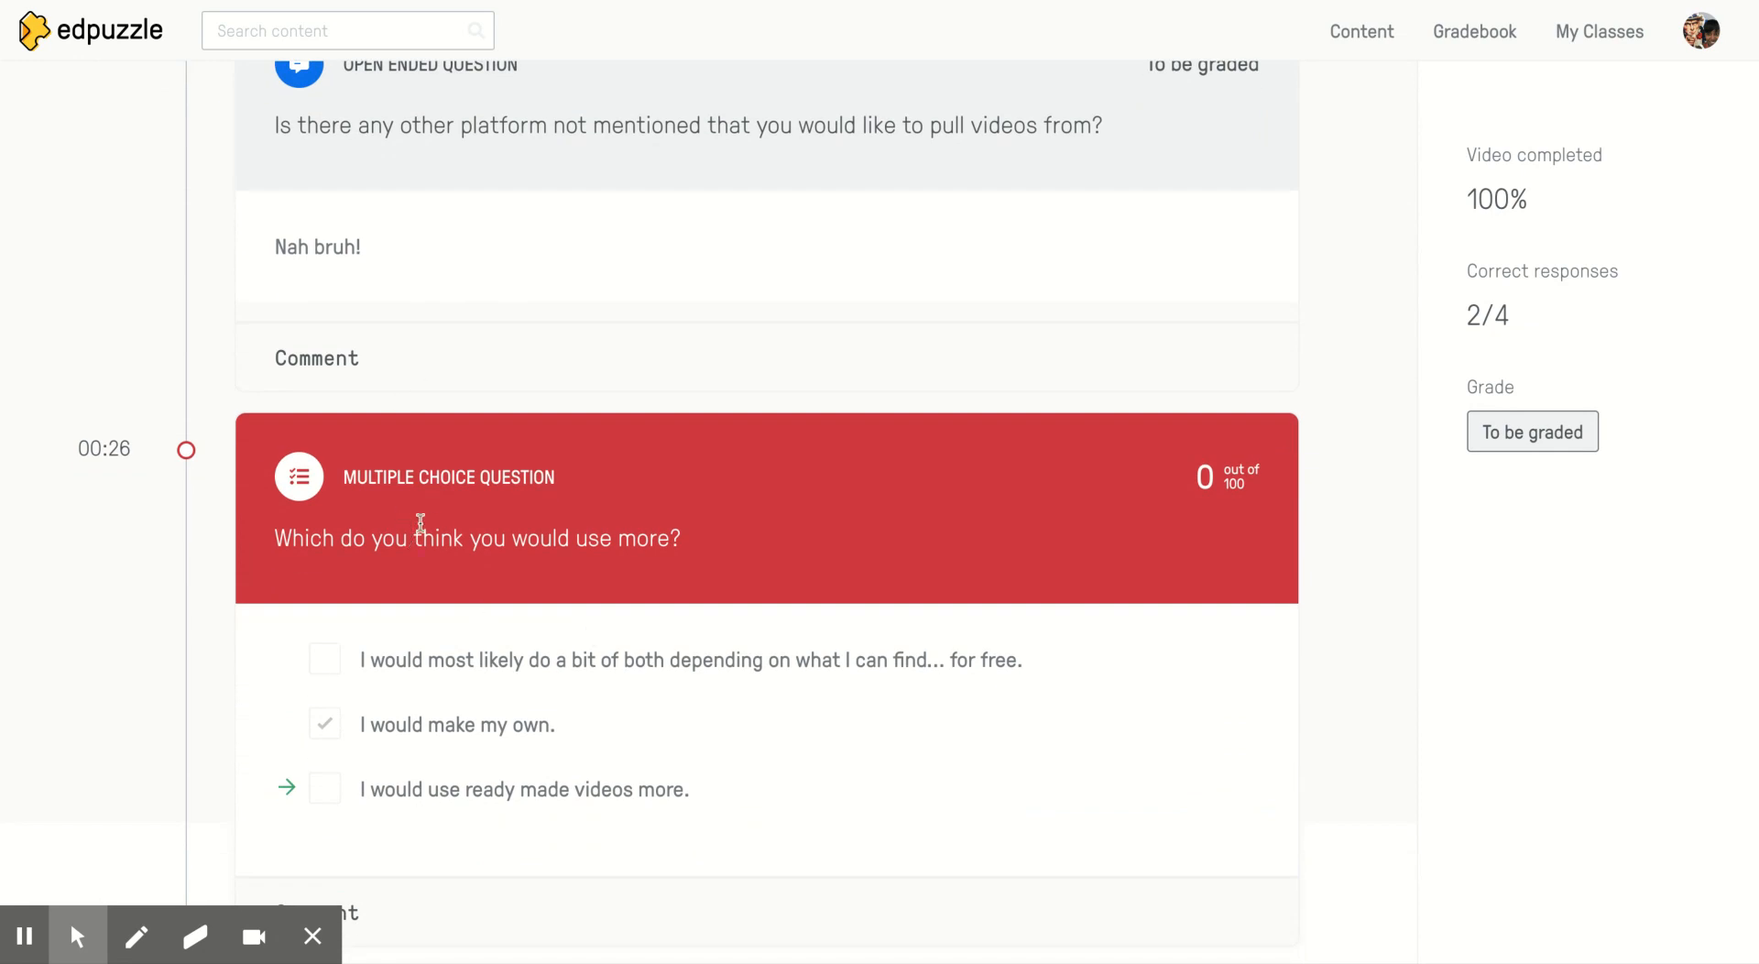
{"action": "scroll", "coordinate": [421, 522], "scroll_direction": "down", "scroll_amount": 7}
{"action": "scroll", "coordinate": [420, 524], "scroll_direction": "down", "scroll_amount": 4}
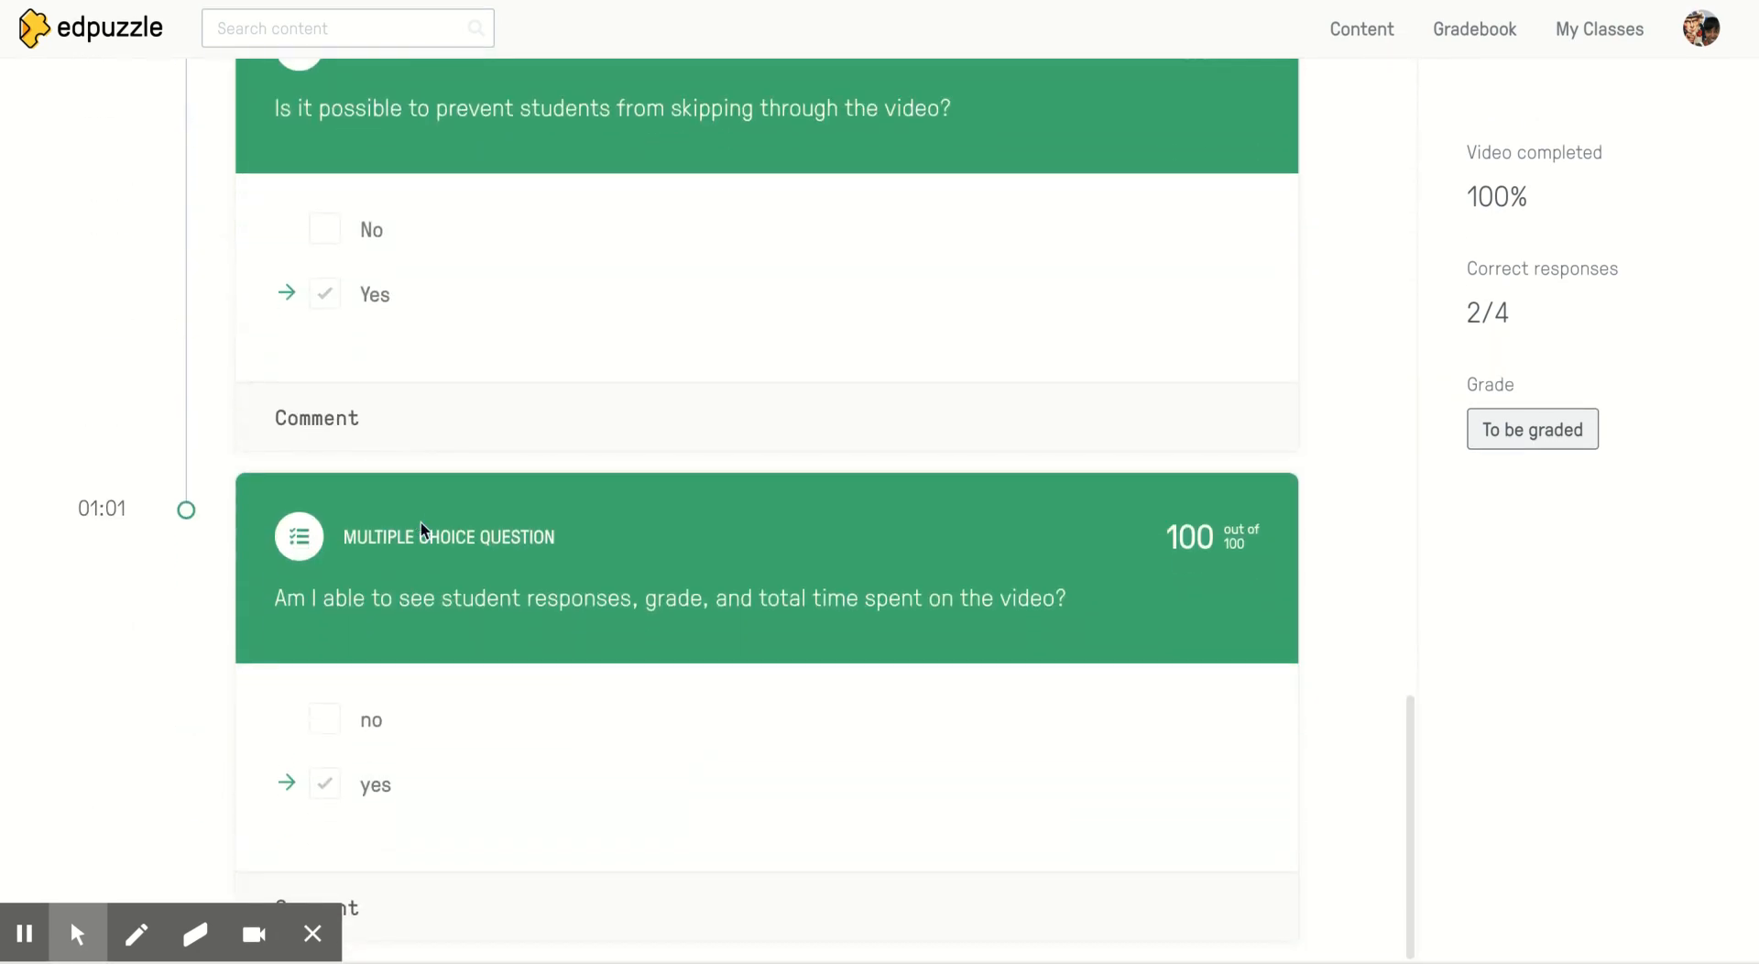
{"action": "scroll", "coordinate": [420, 527], "scroll_direction": "up", "scroll_amount": 15}
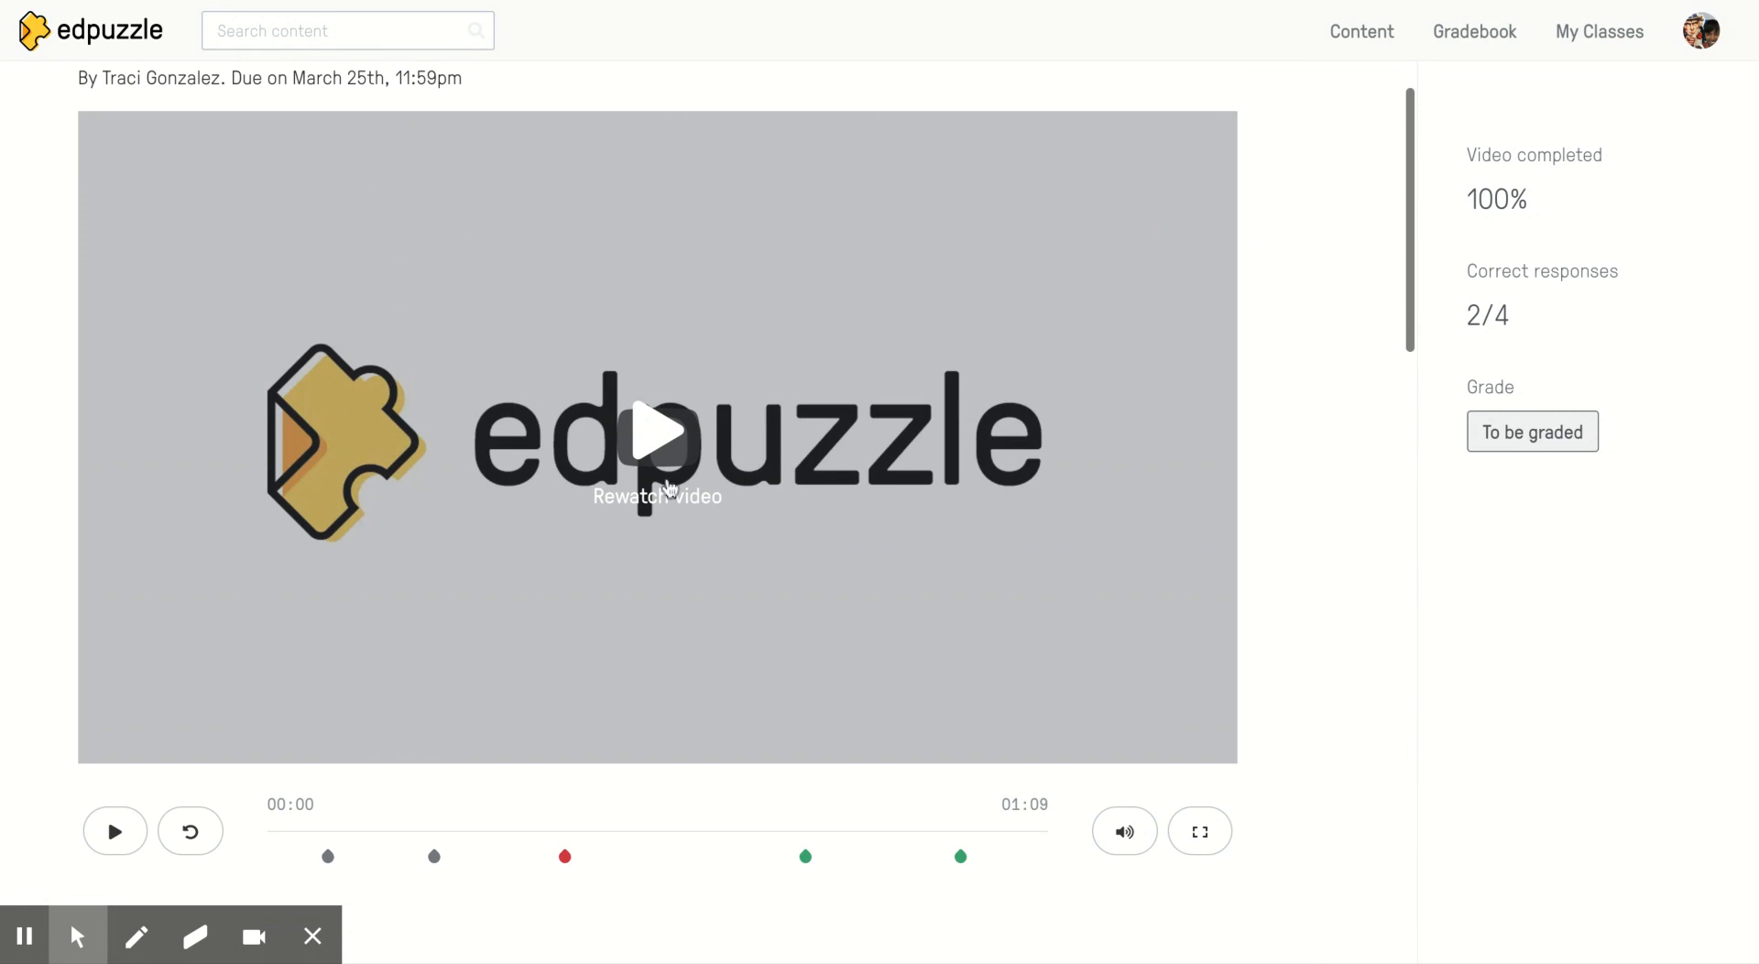
- Reopen the incorrectly answered question from the video timeline, rewatch its segment, and continue the video
{"action": "scroll", "coordinate": [640, 818], "scroll_direction": "down", "scroll_amount": 3}
{"action": "left_click", "coordinate": [565, 628]}
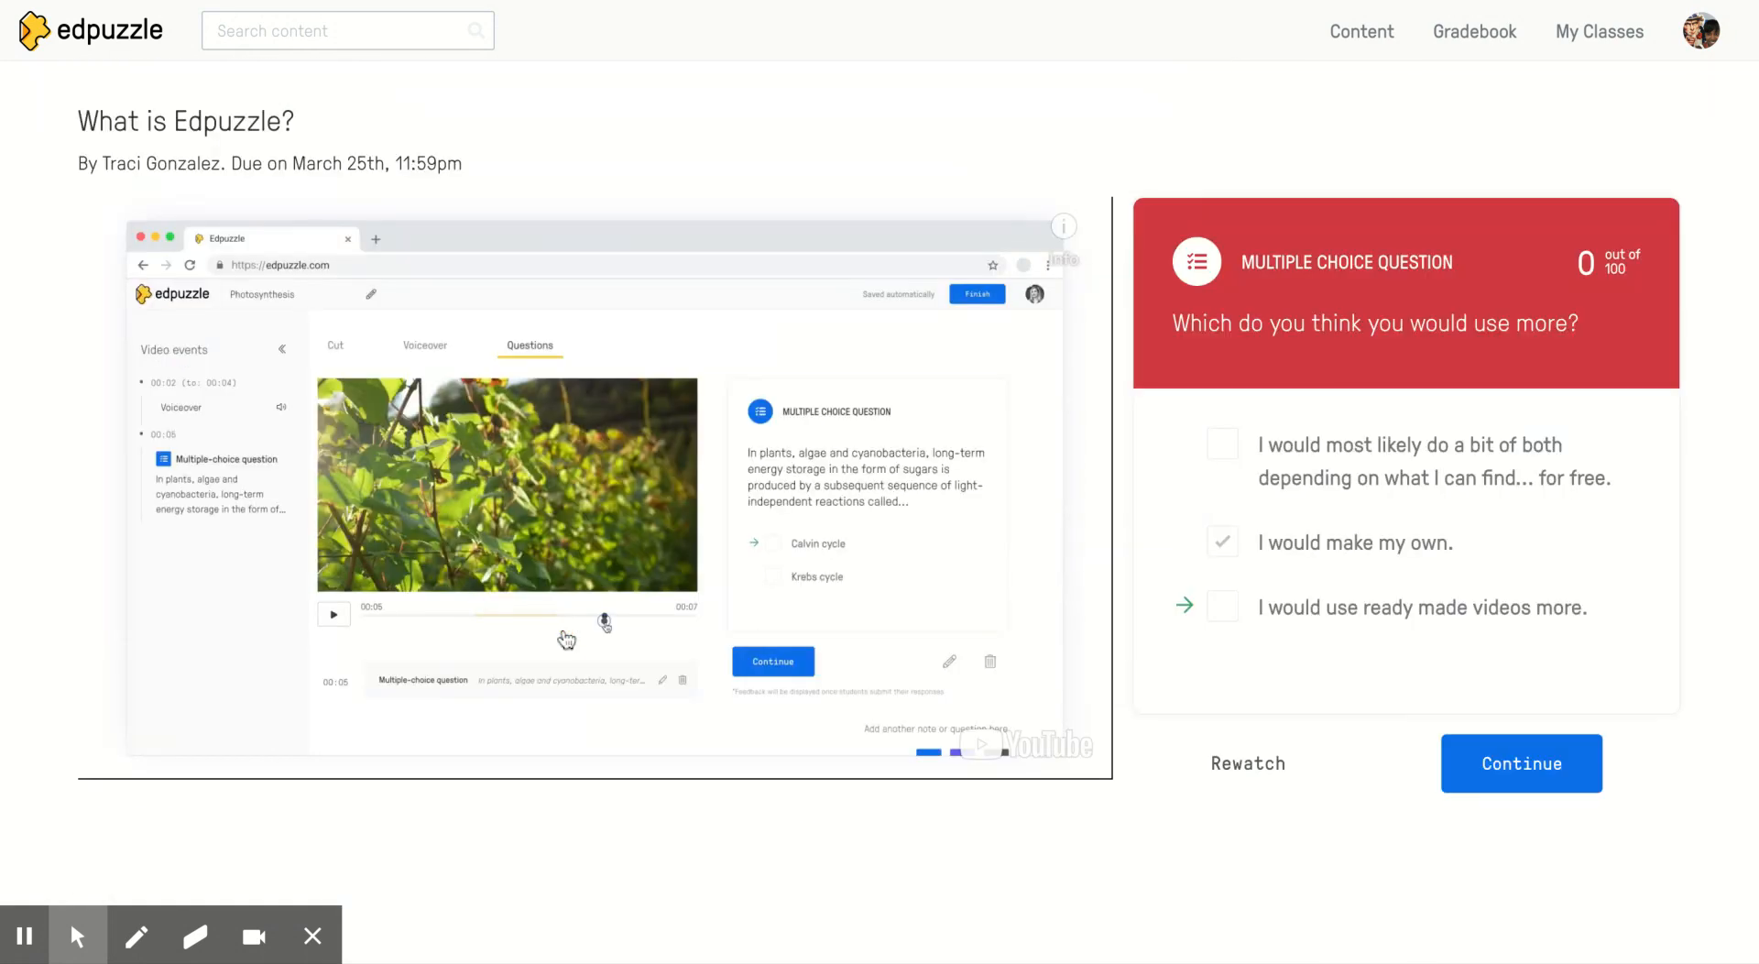
{"action": "left_click", "coordinate": [1246, 767]}
{"action": "left_click", "coordinate": [1244, 765]}
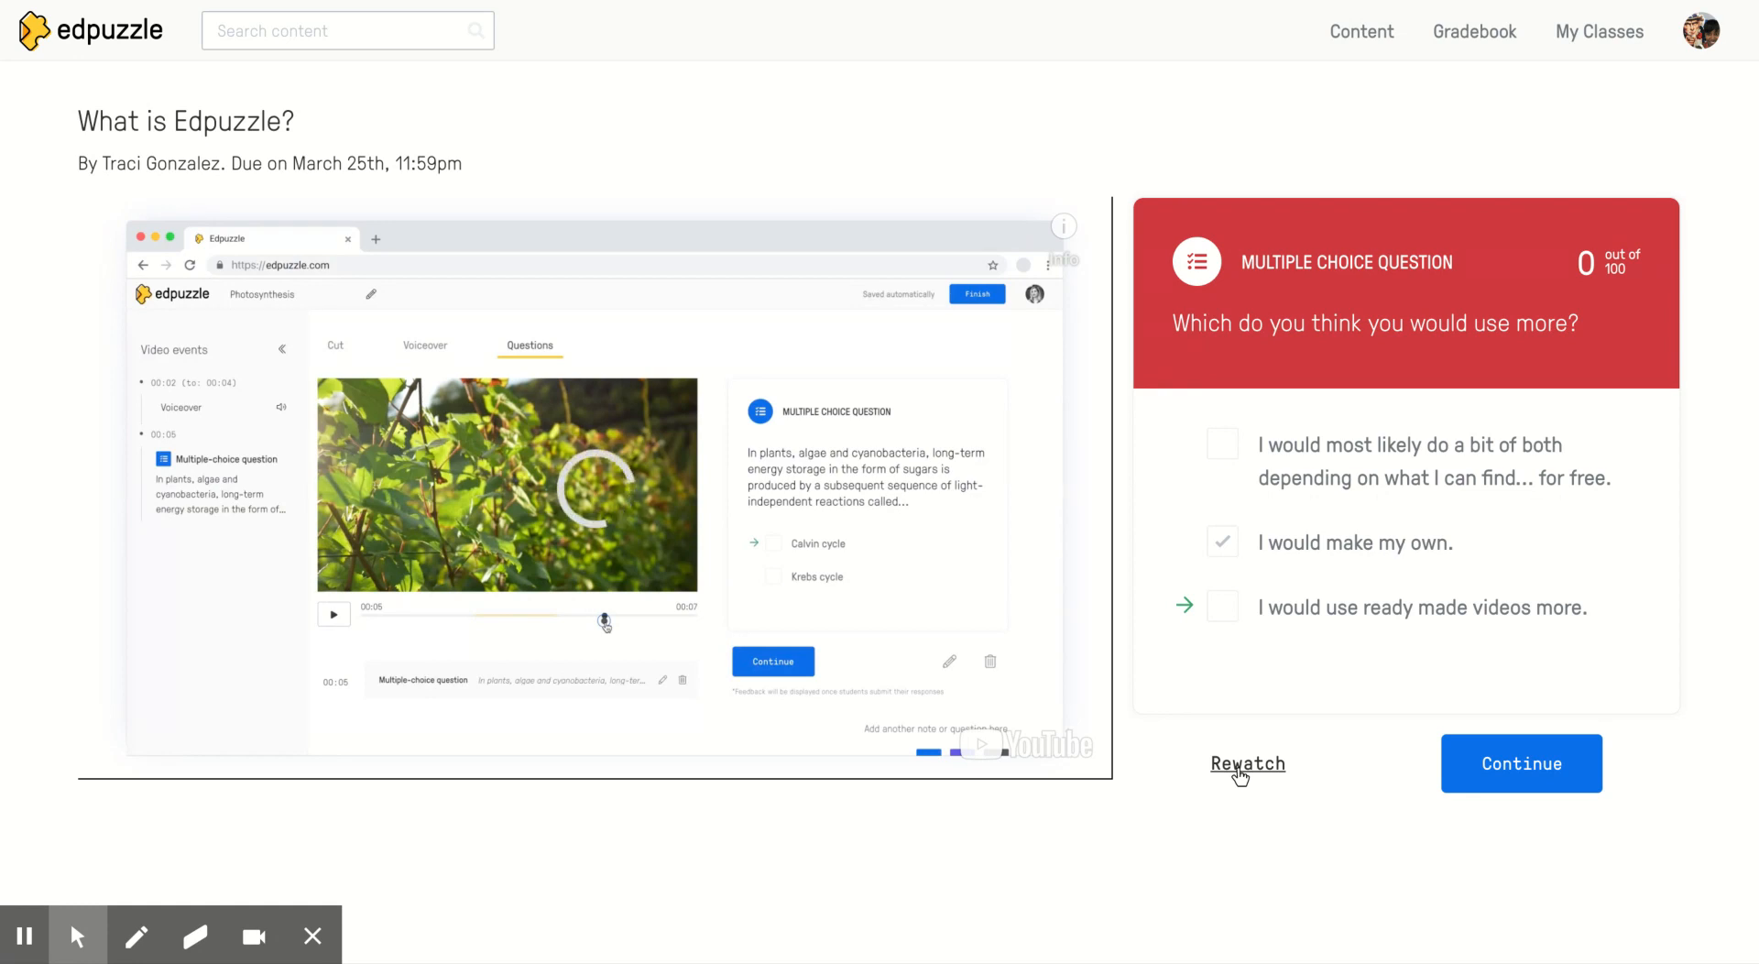
{"action": "left_click", "coordinate": [1536, 766]}
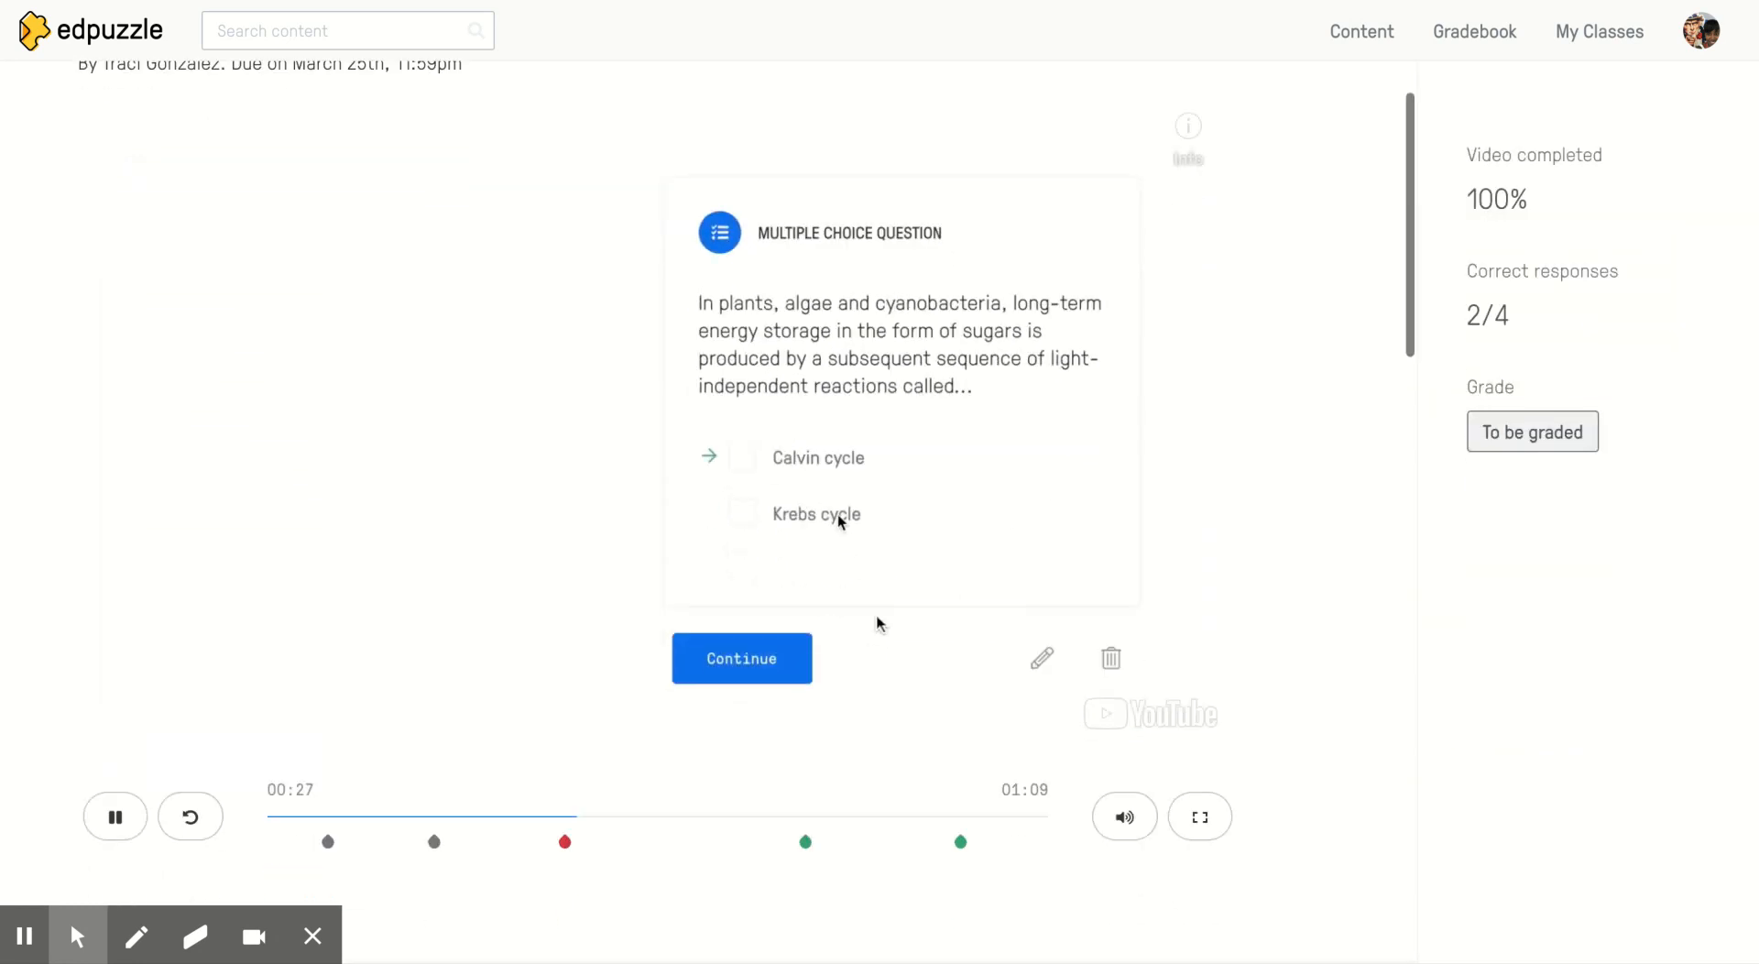
- Pause the video playing above the results
{"action": "scroll", "coordinate": [876, 621], "scroll_direction": "down", "scroll_amount": 8}
{"action": "scroll", "coordinate": [880, 617], "scroll_direction": "down", "scroll_amount": 3}
{"action": "scroll", "coordinate": [879, 617], "scroll_direction": "up", "scroll_amount": 9}
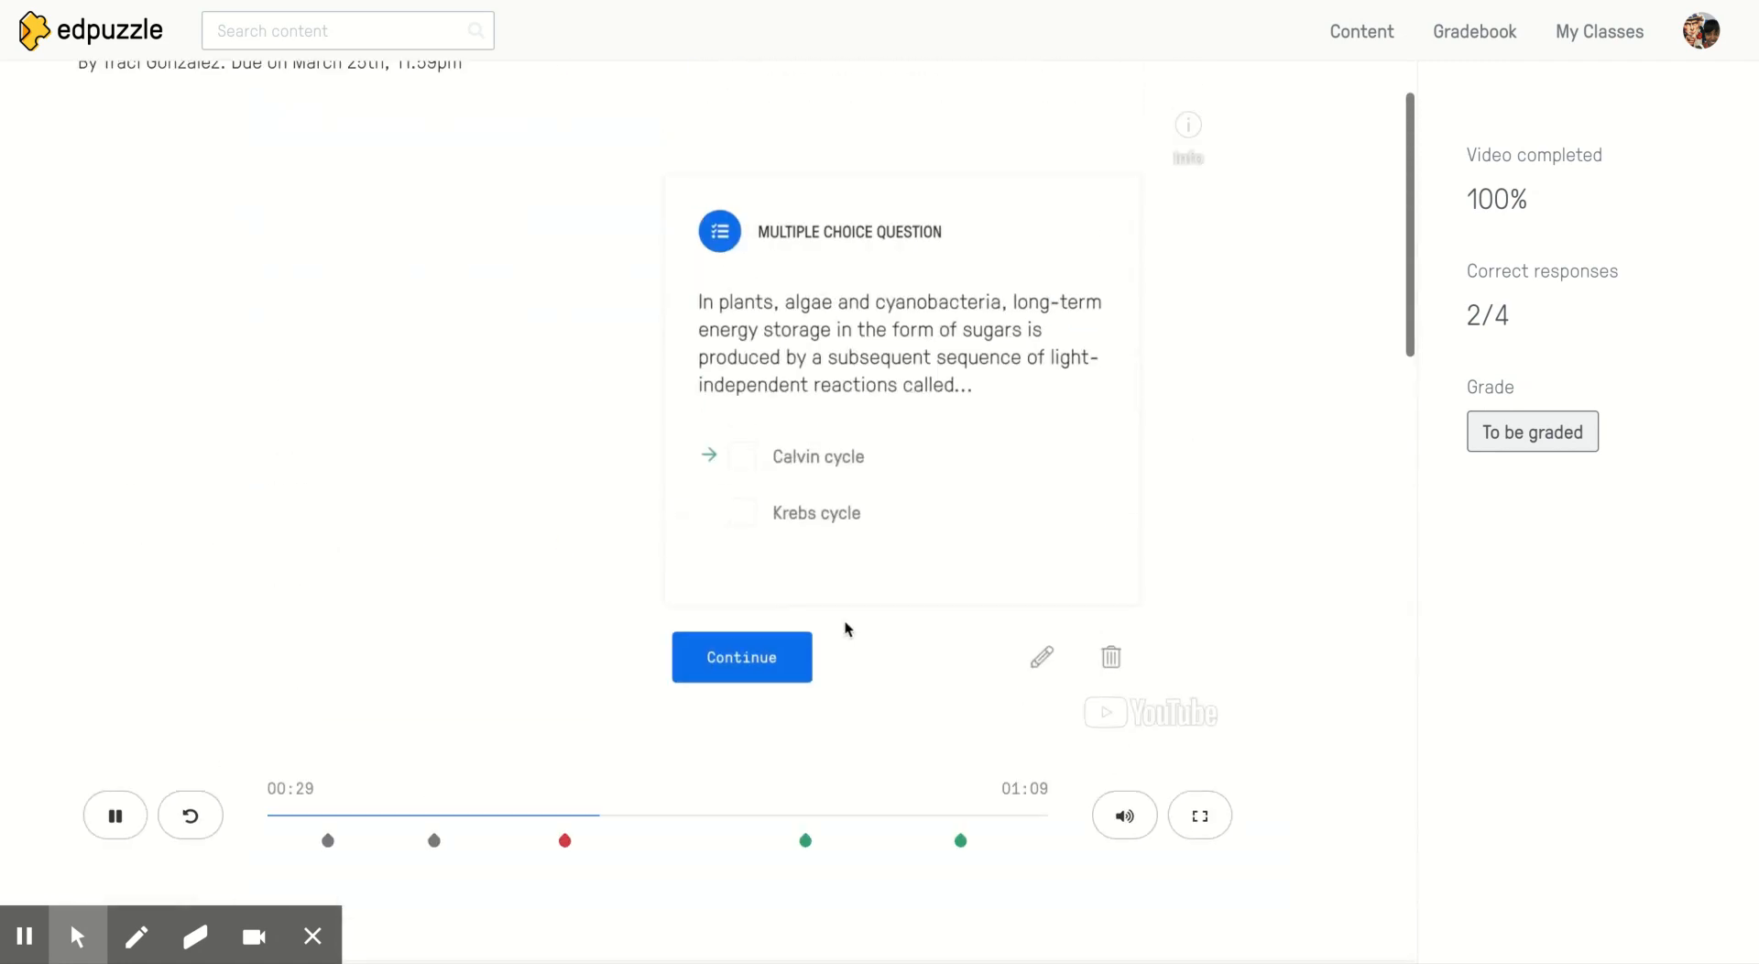
{"action": "scroll", "coordinate": [844, 581], "scroll_direction": "down", "scroll_amount": 3}
{"action": "left_click", "coordinate": [118, 420]}
{"action": "scroll", "coordinate": [129, 417], "scroll_direction": "up", "scroll_amount": 4}
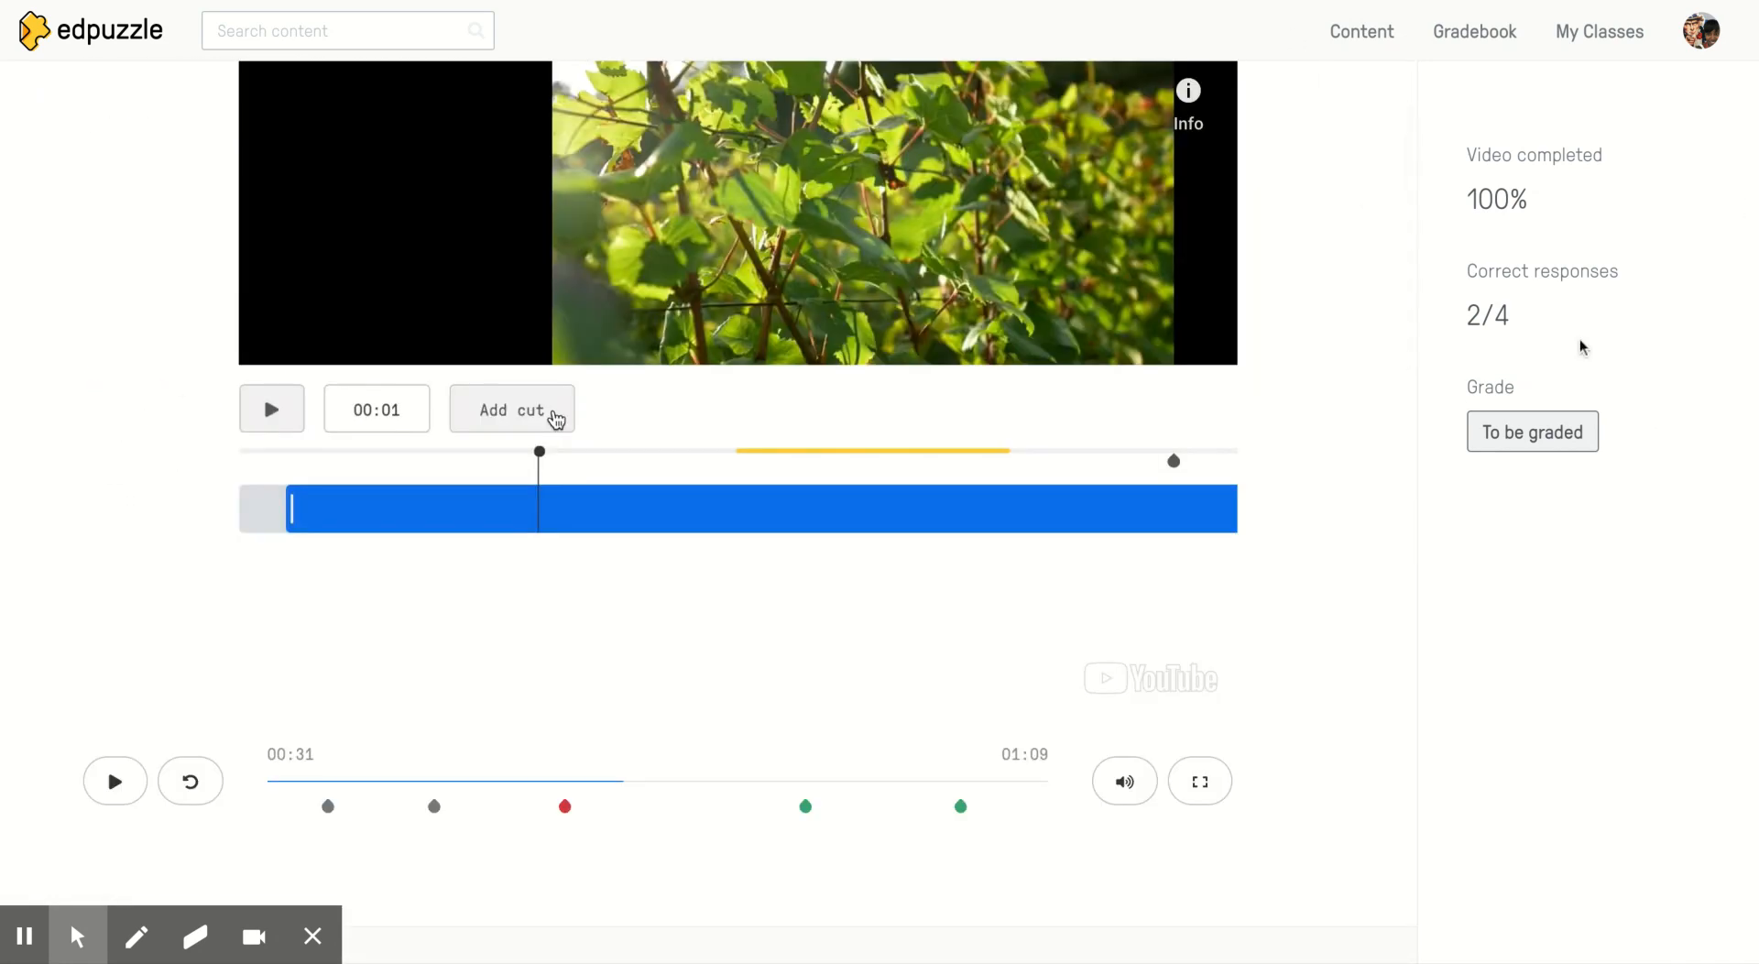
- Open a comment box under the last question, about seeing student responses, grade, and total time spent
{"action": "scroll", "coordinate": [1001, 483], "scroll_direction": "down", "scroll_amount": 8}
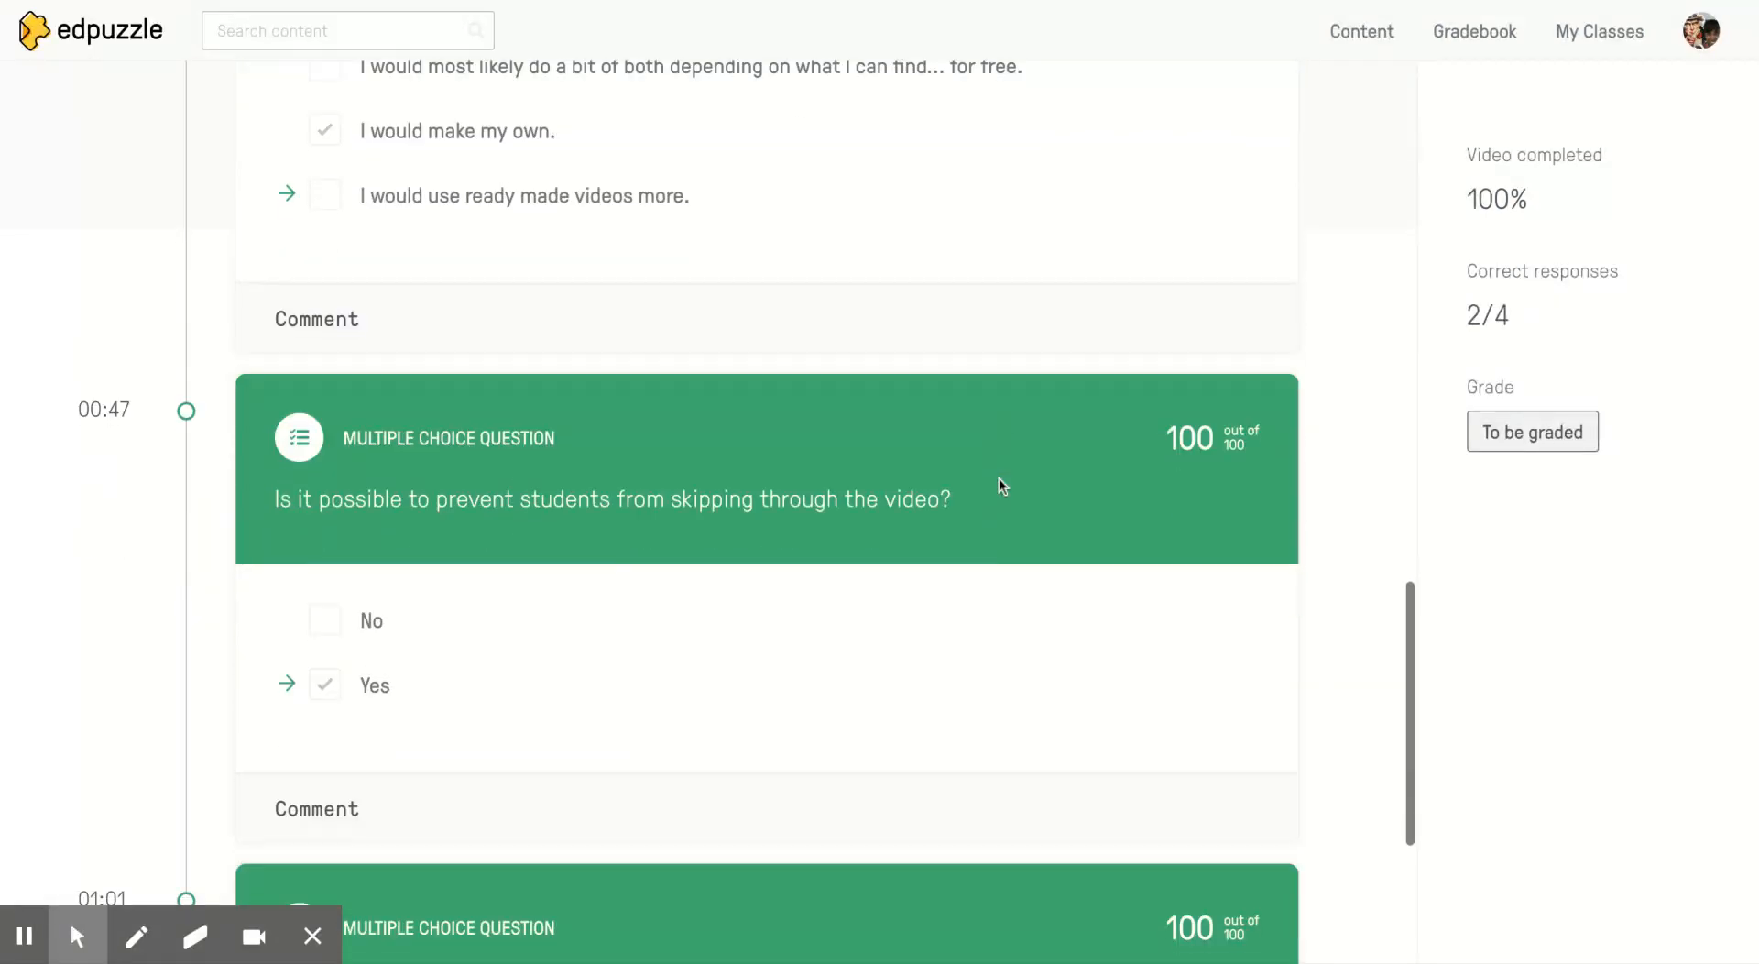
{"action": "scroll", "coordinate": [1001, 483], "scroll_direction": "down", "scroll_amount": 4}
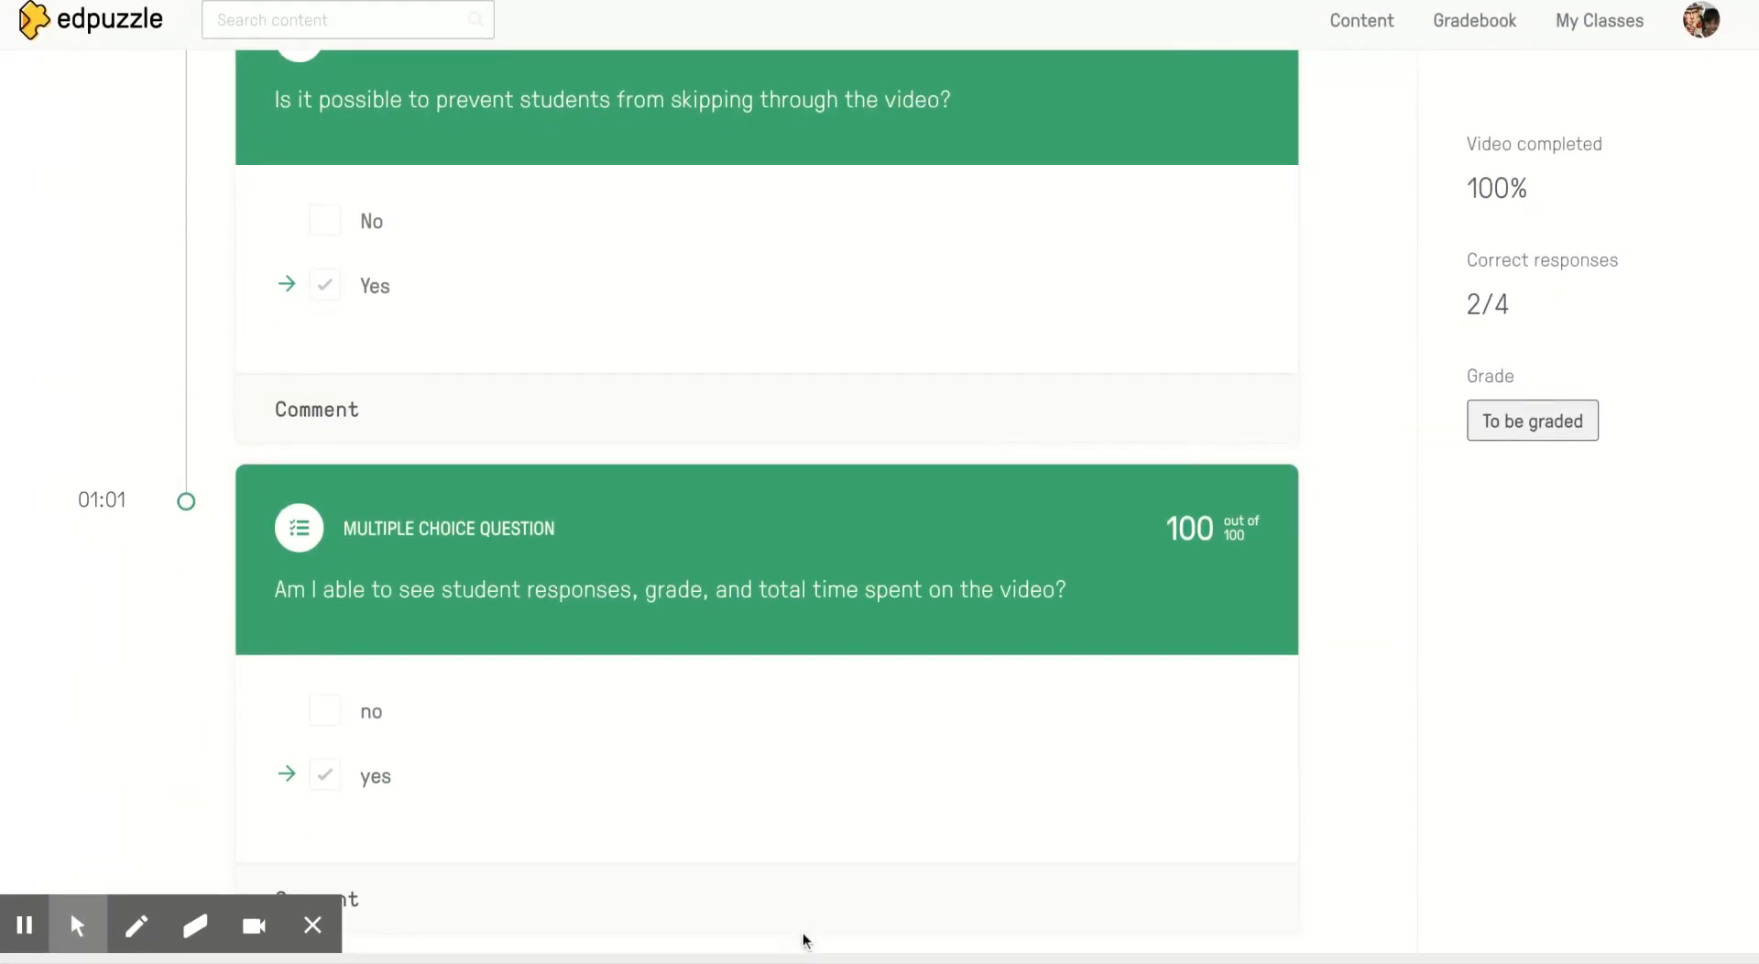
{"action": "left_click", "coordinate": [321, 944]}
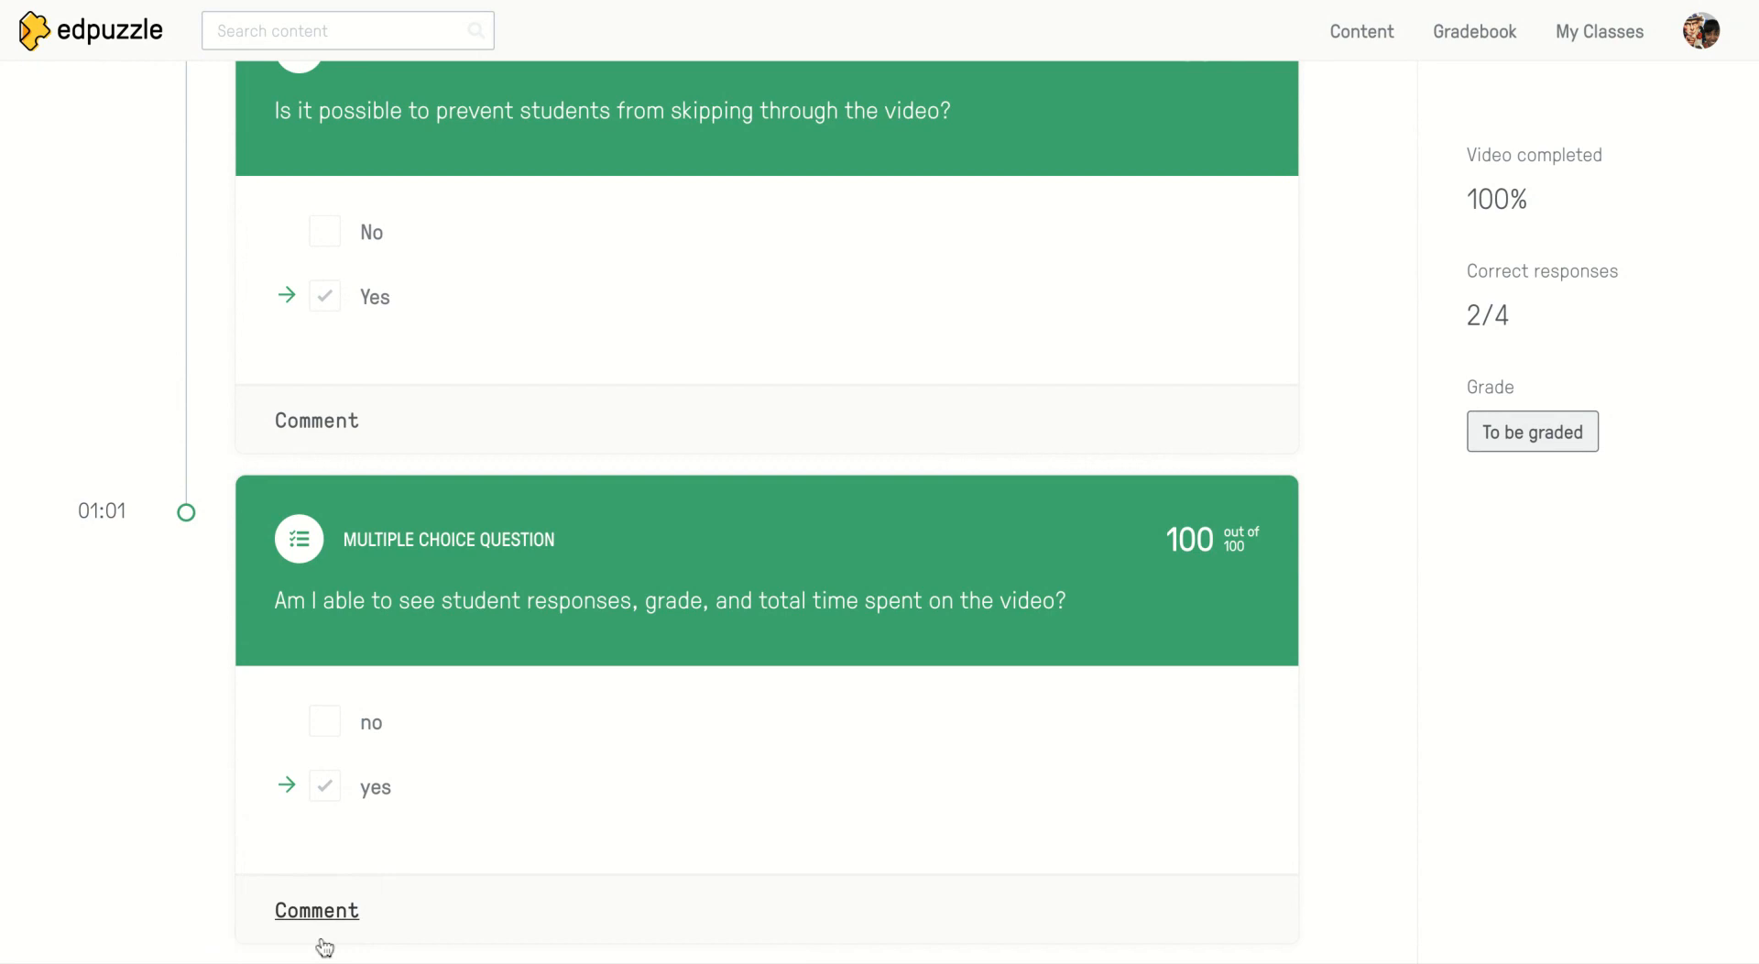
{"action": "left_click", "coordinate": [322, 907]}
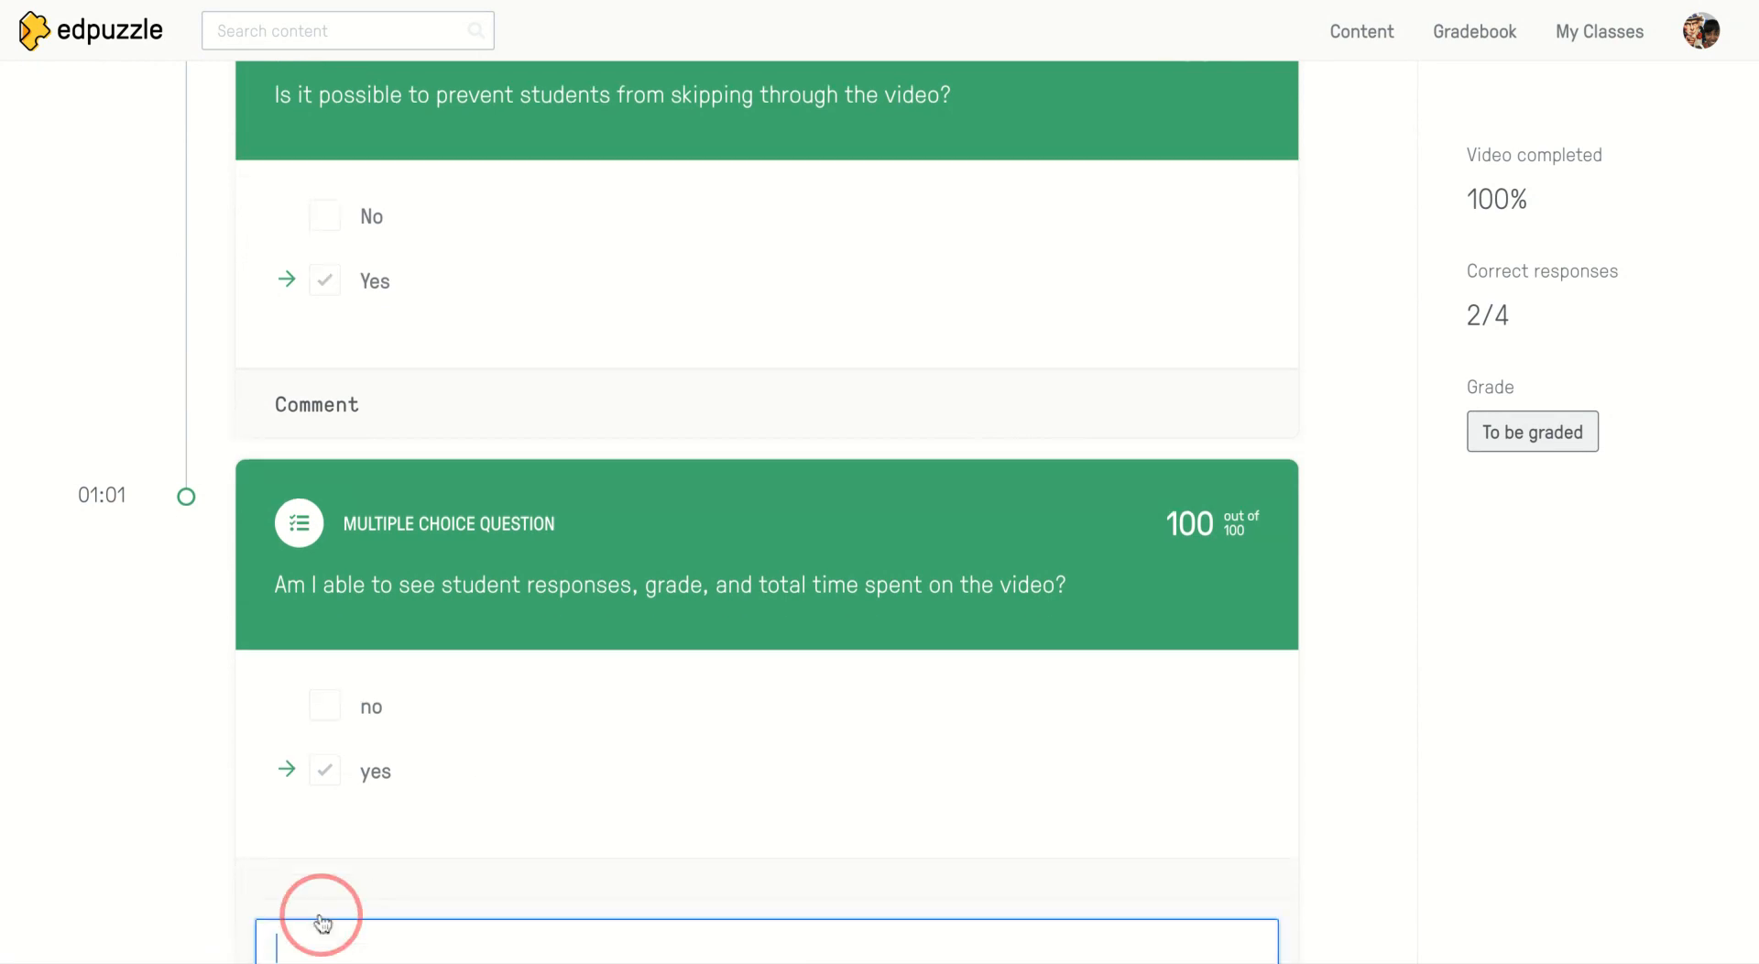
{"action": "scroll", "coordinate": [320, 922], "scroll_direction": "down", "scroll_amount": 1}
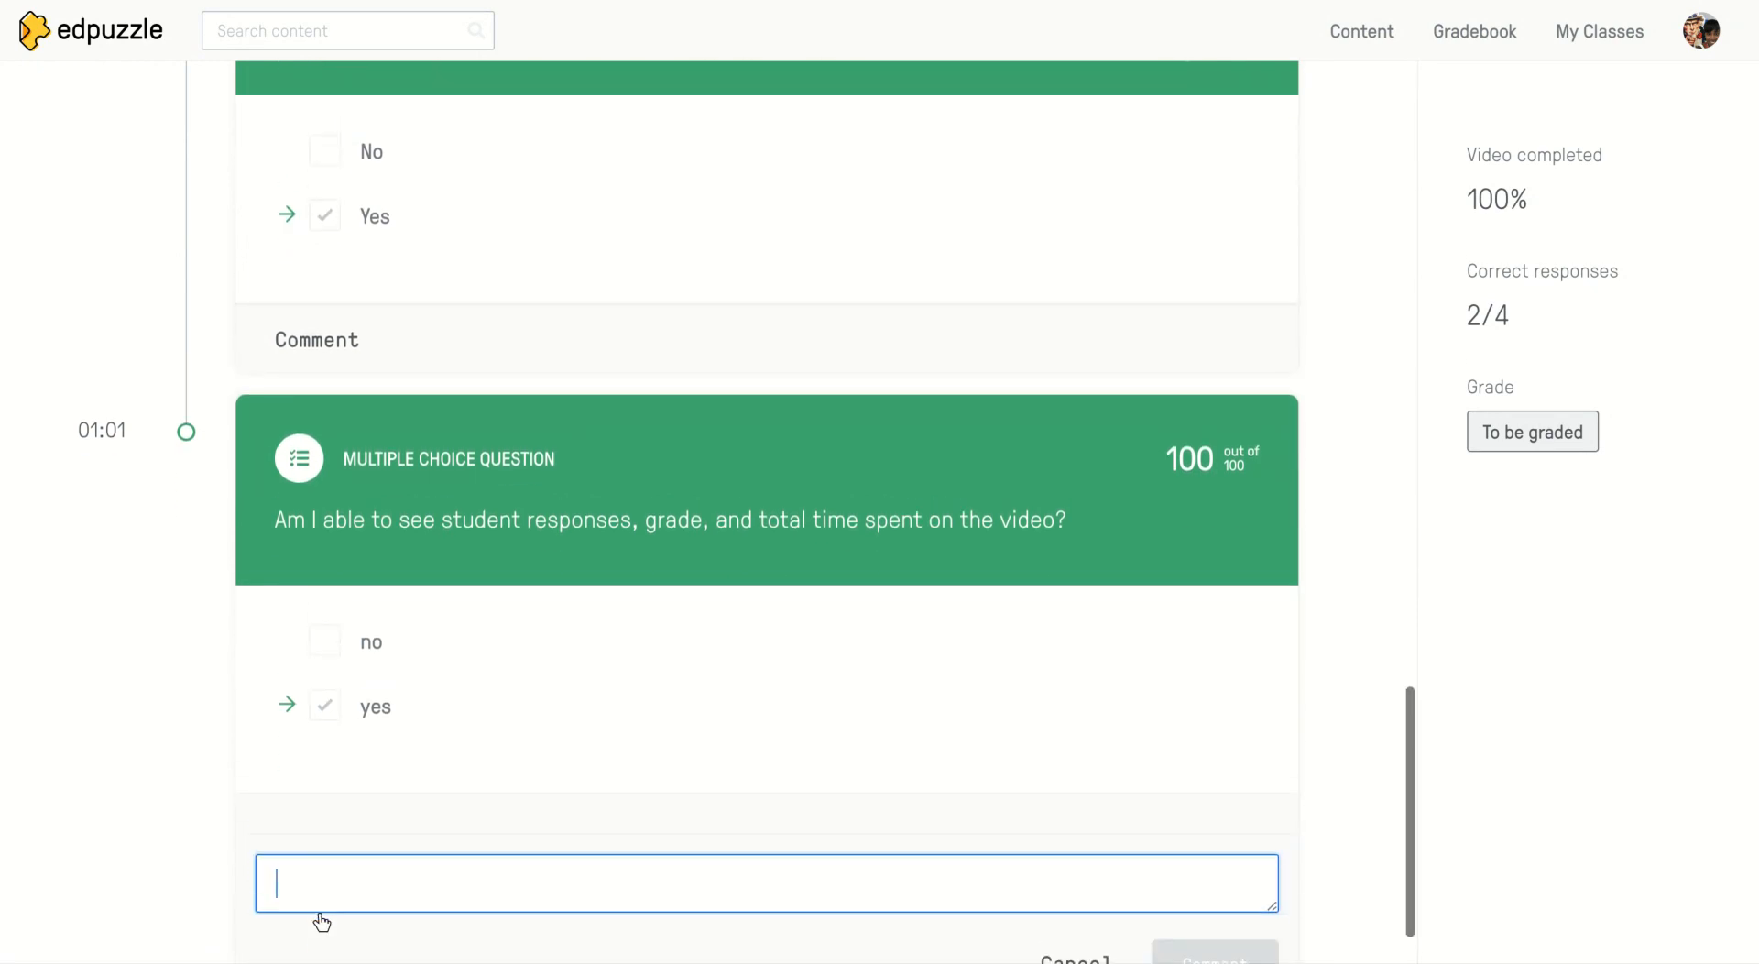
- Start a comment under "Which do you think you would use more?" reading "I thought making it my own would be cool. I understand that"
{"action": "scroll", "coordinate": [320, 922], "scroll_direction": "up", "scroll_amount": 9}
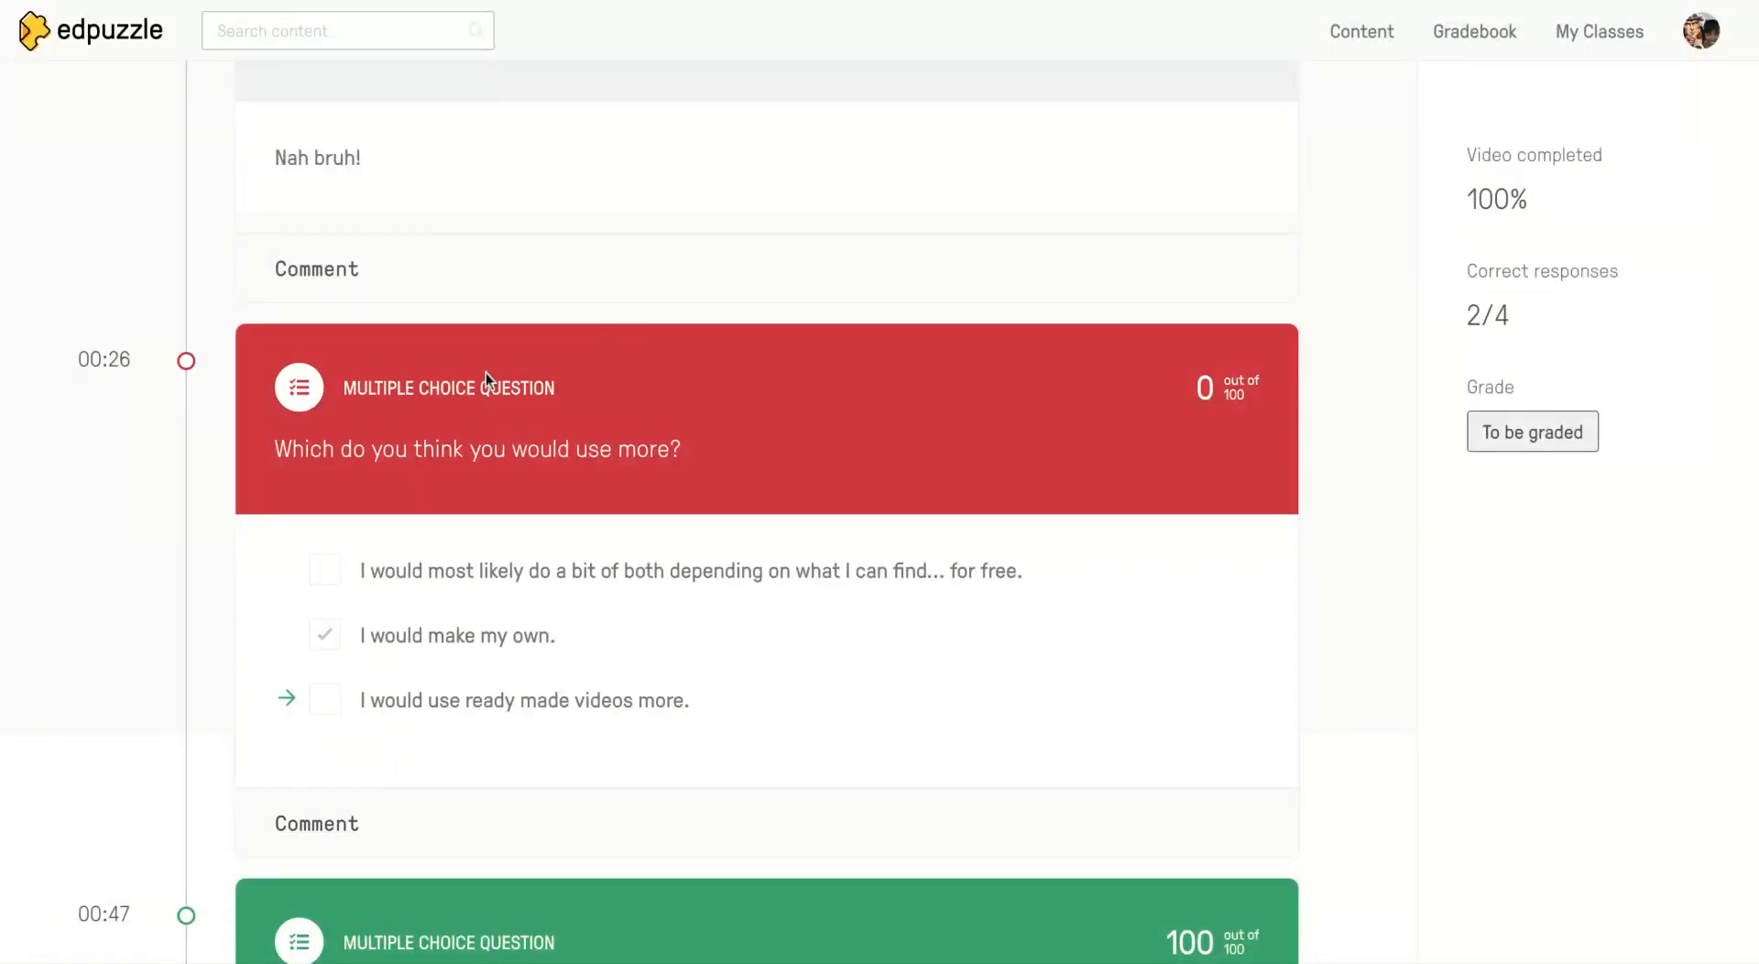
{"action": "left_click", "coordinate": [316, 824]}
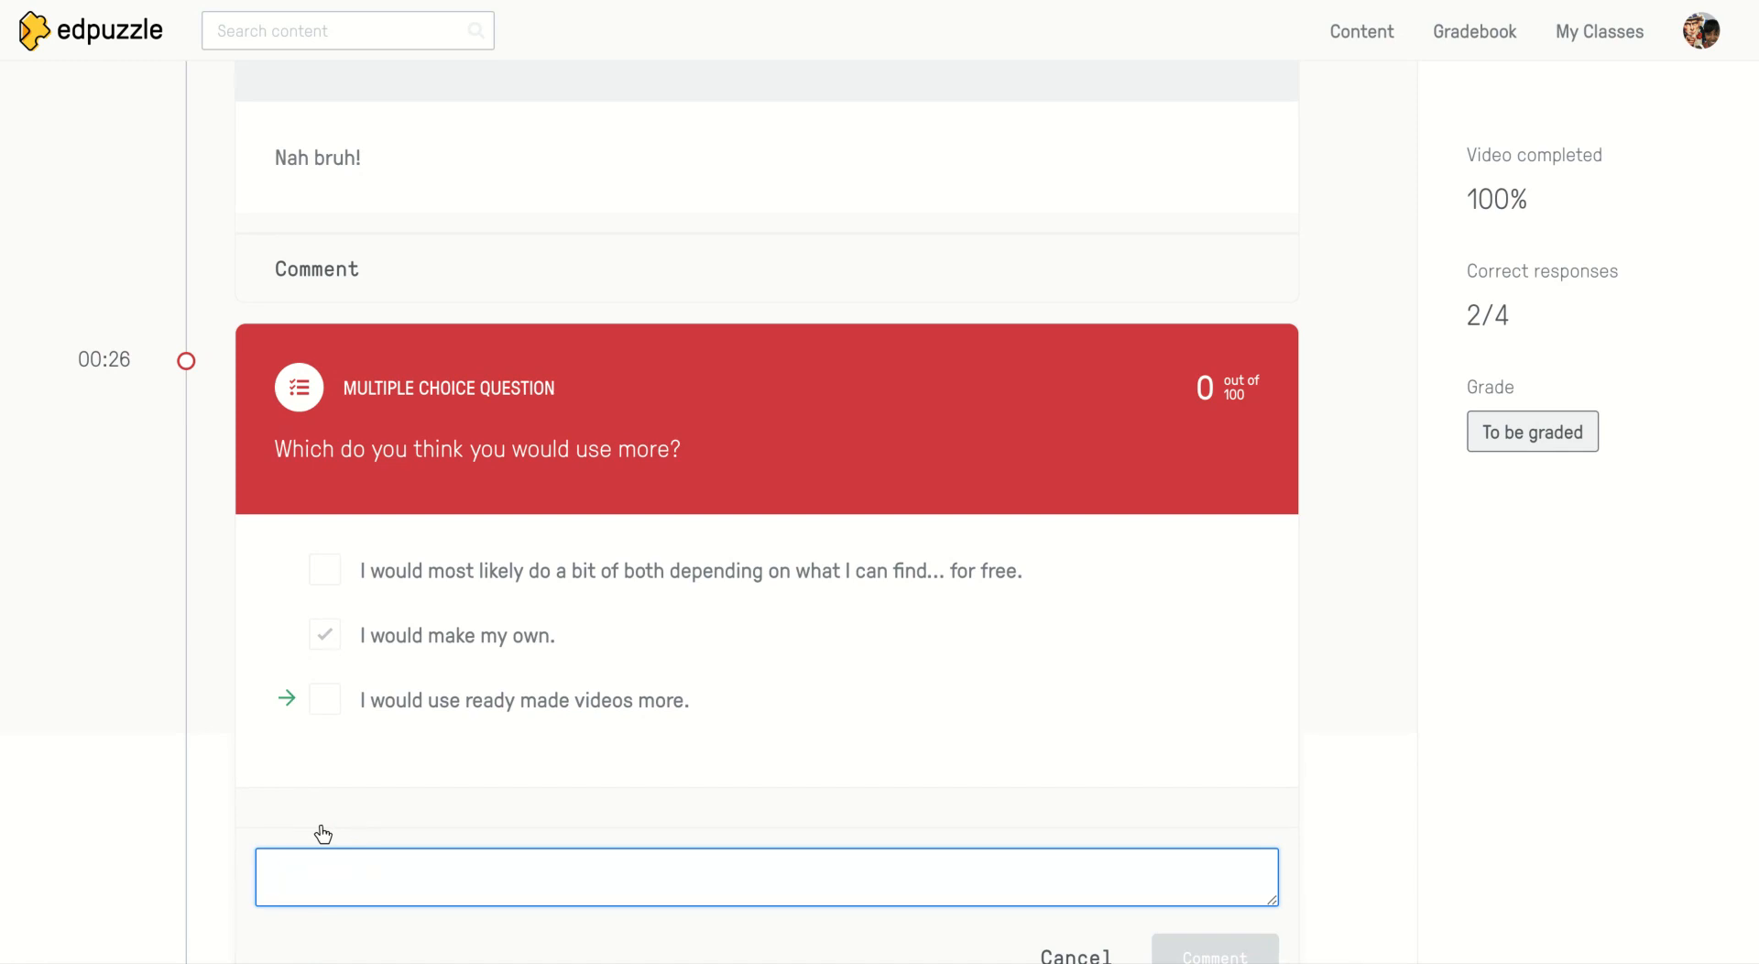
{"action": "type", "text": "I"}
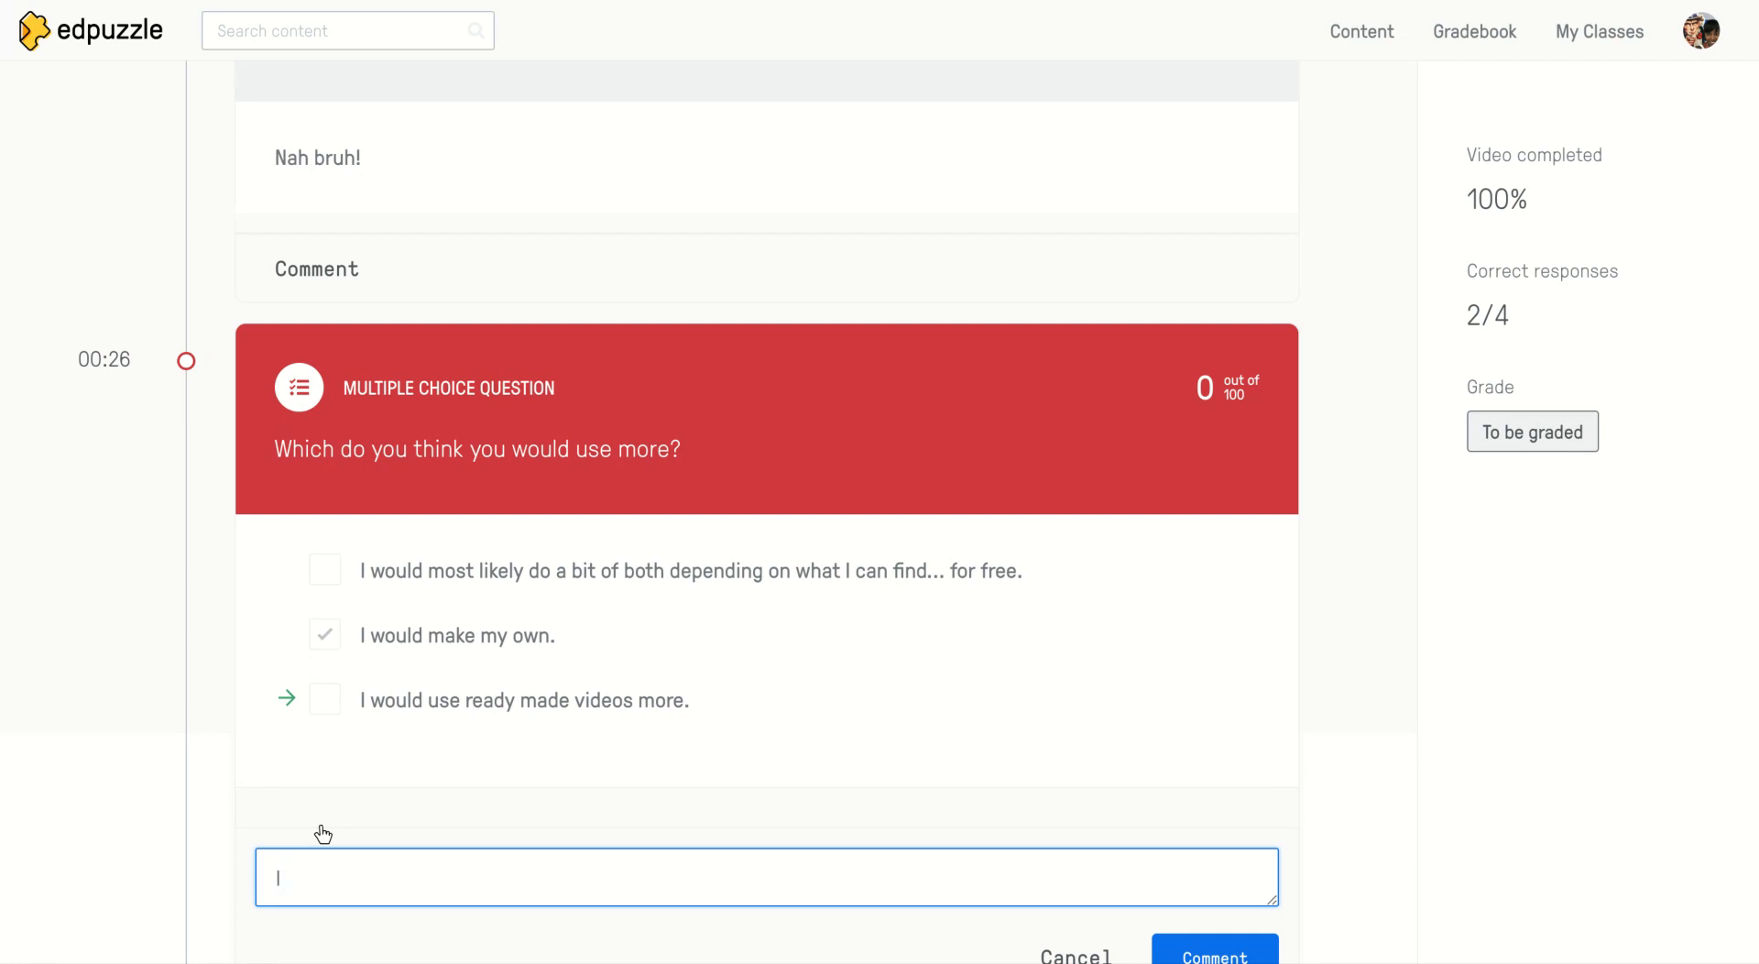
{"action": "type", "text": " thought making it my own w"}
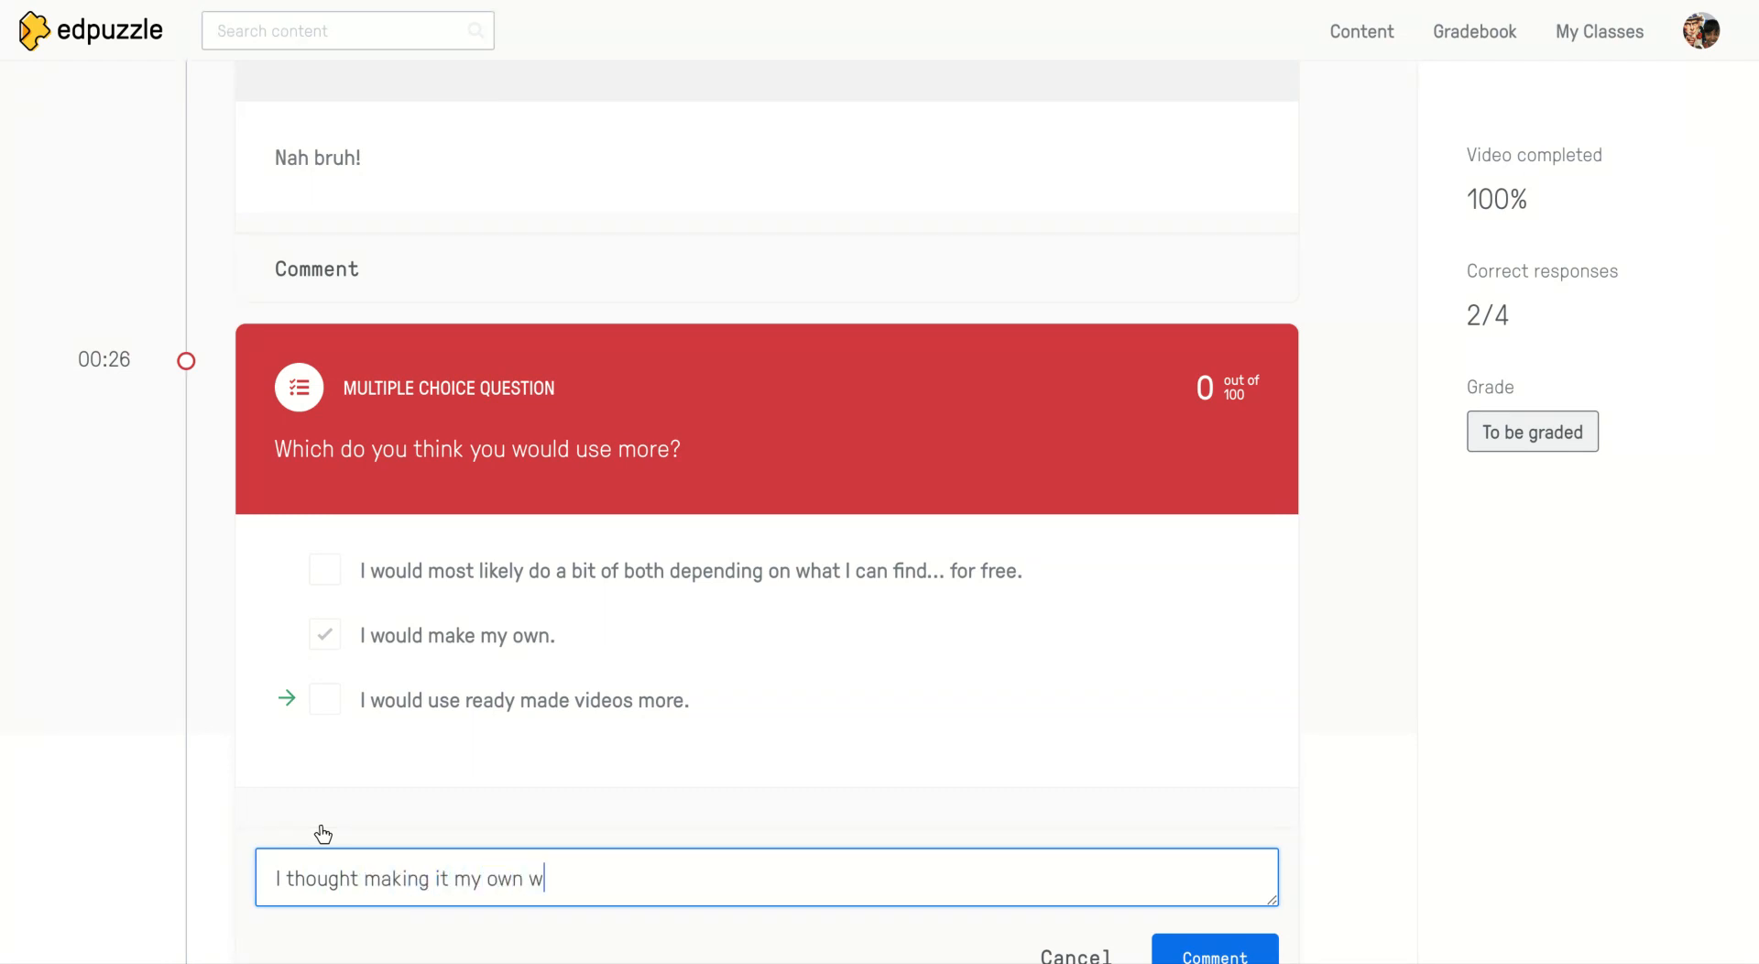
{"action": "type", "text": "ould be cool.  I understand that "}
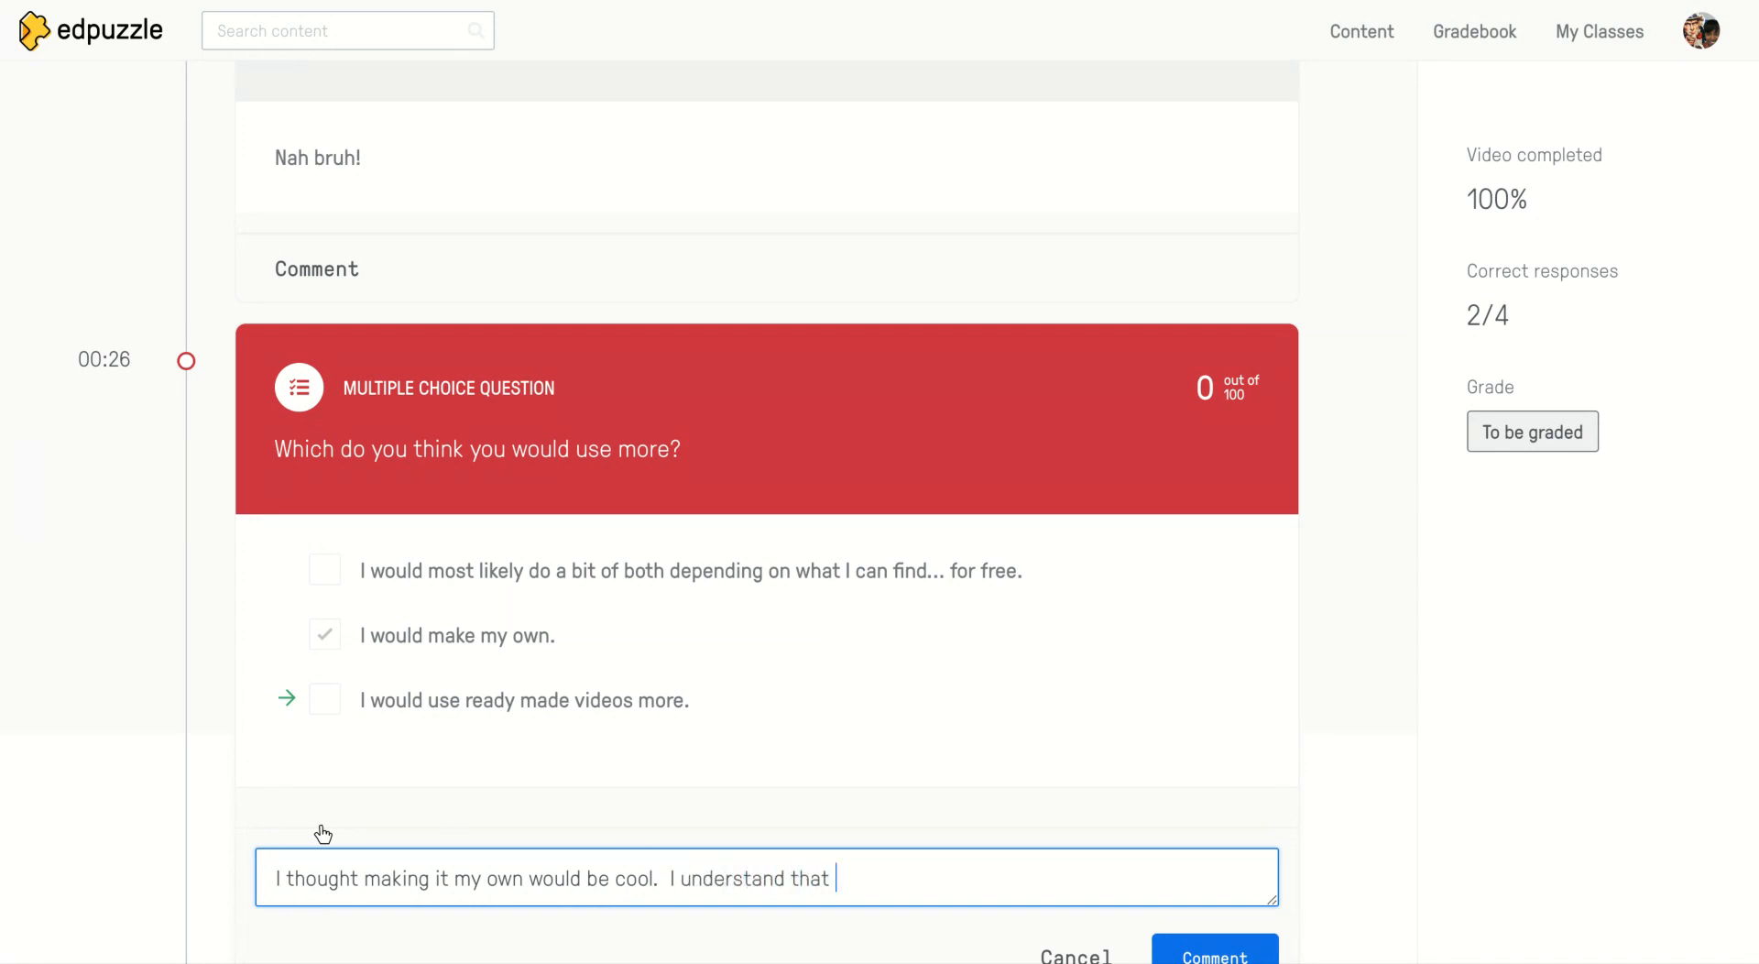
- Finish the comment with "ready made videos would be a lot less time consuming and easier on me." and post it
{"action": "type", "text": "ready made videos "}
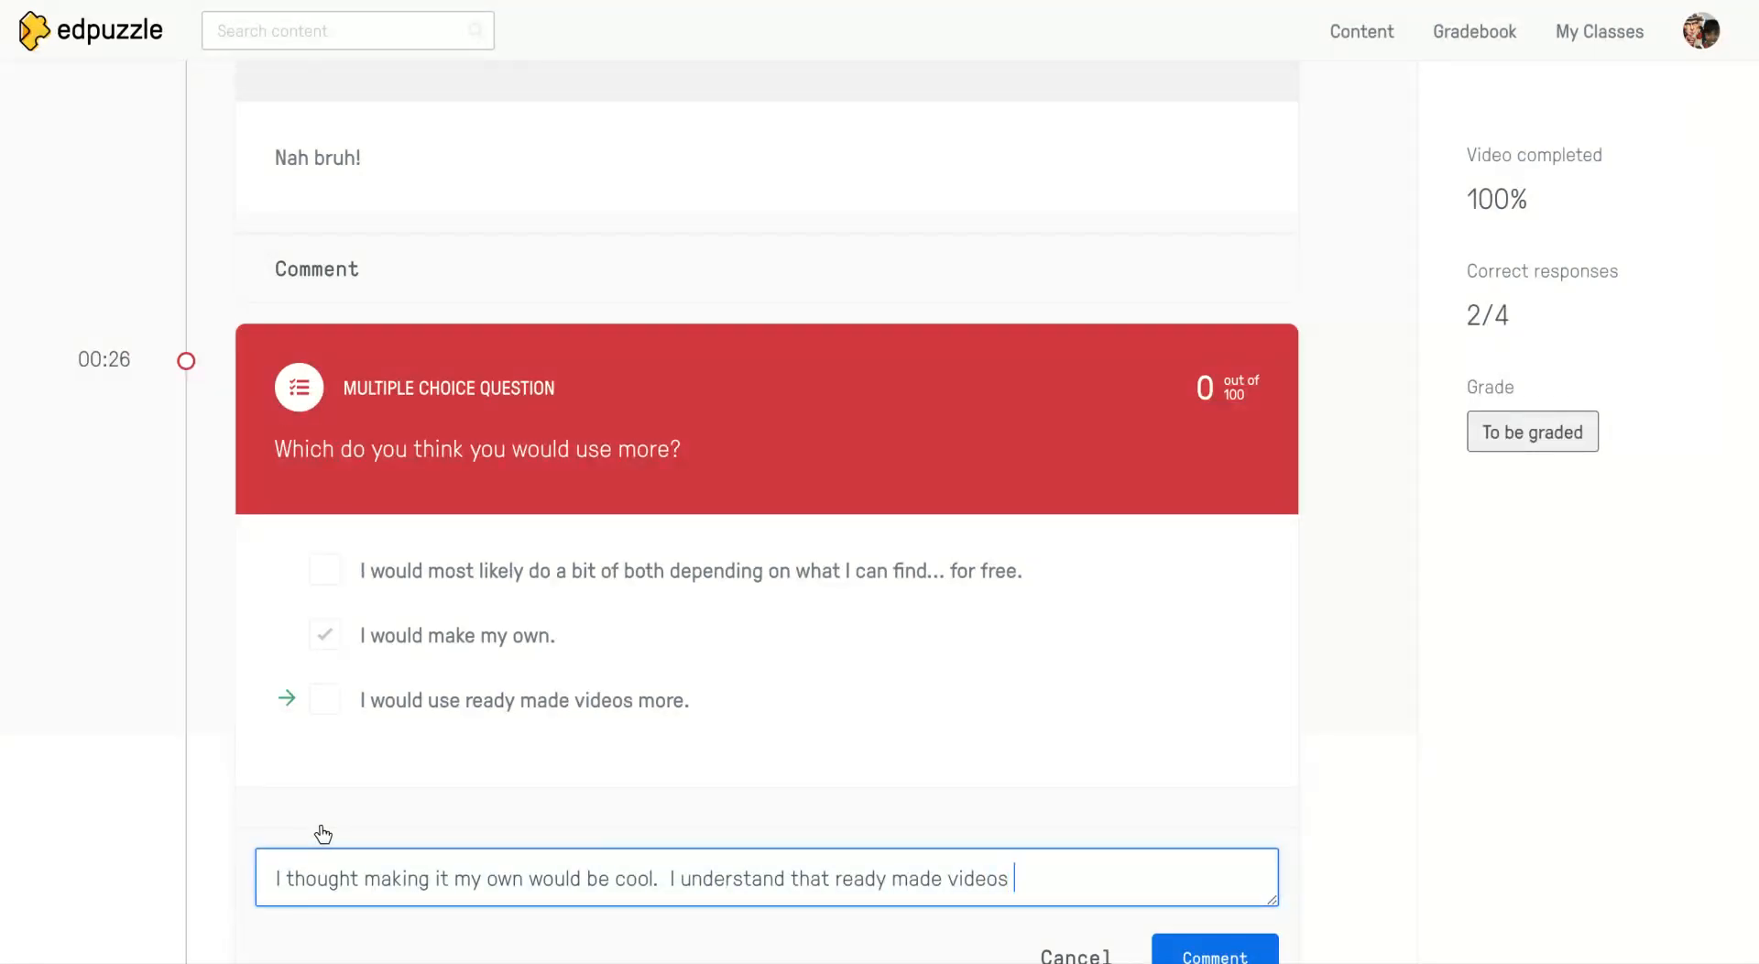
{"action": "type", "text": "would be a lot les"}
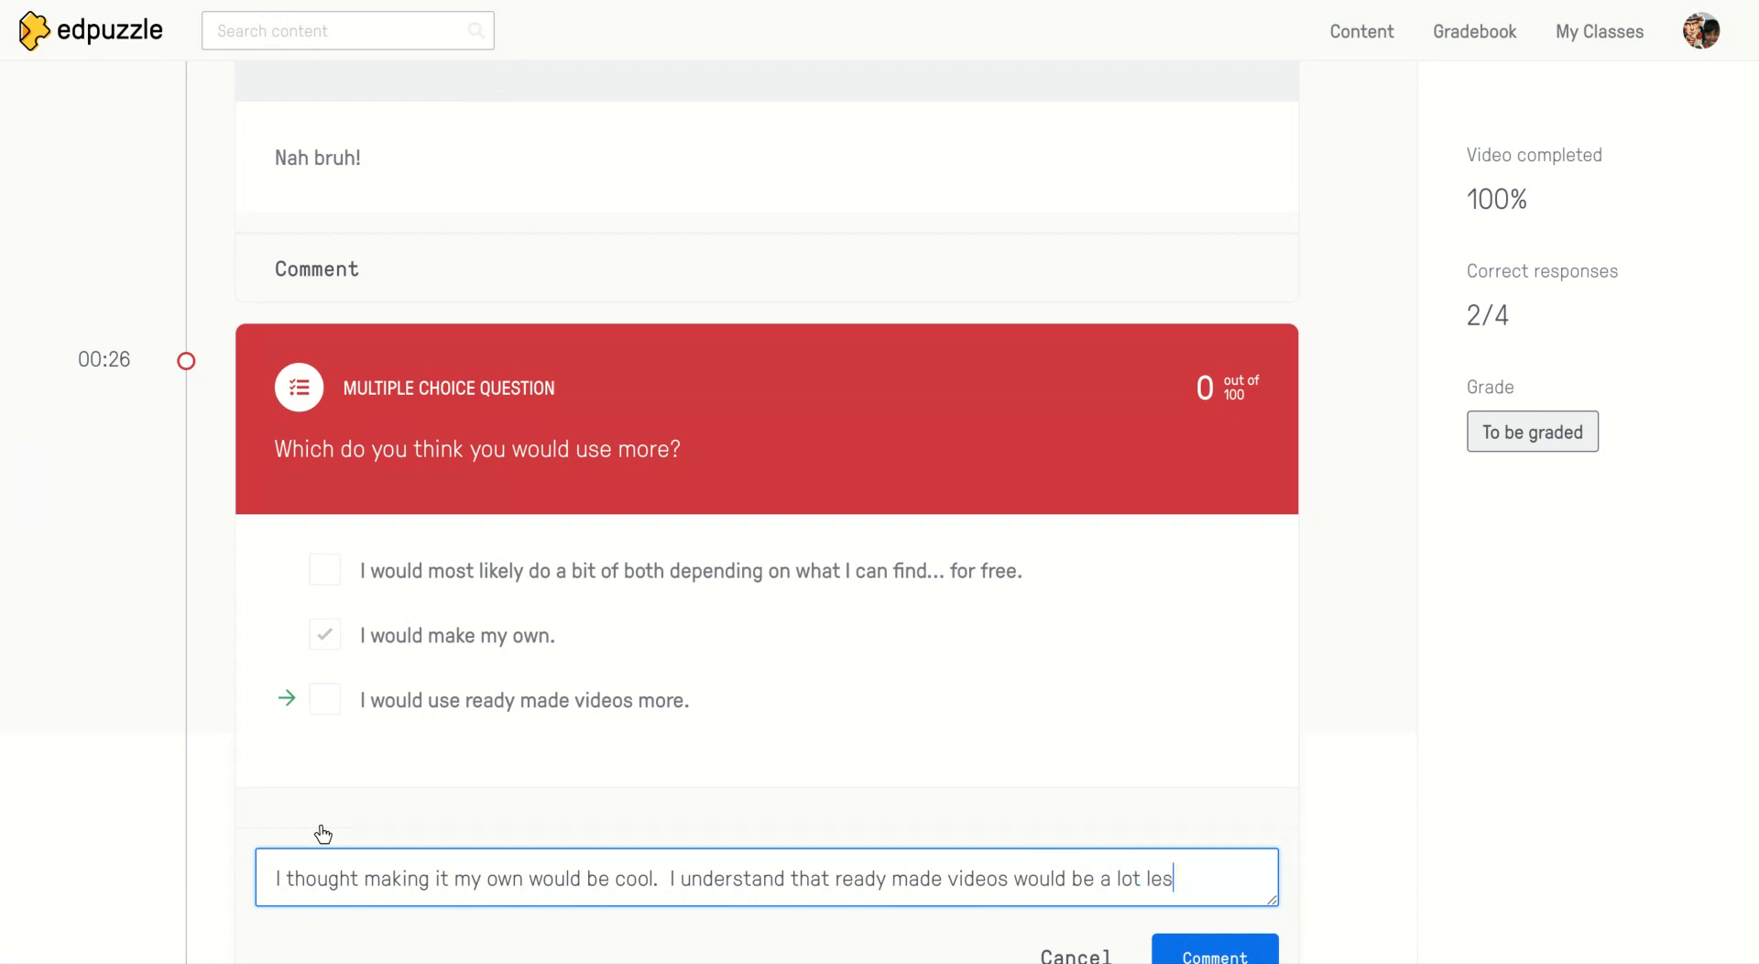
{"action": "type", "text": "s time cons"}
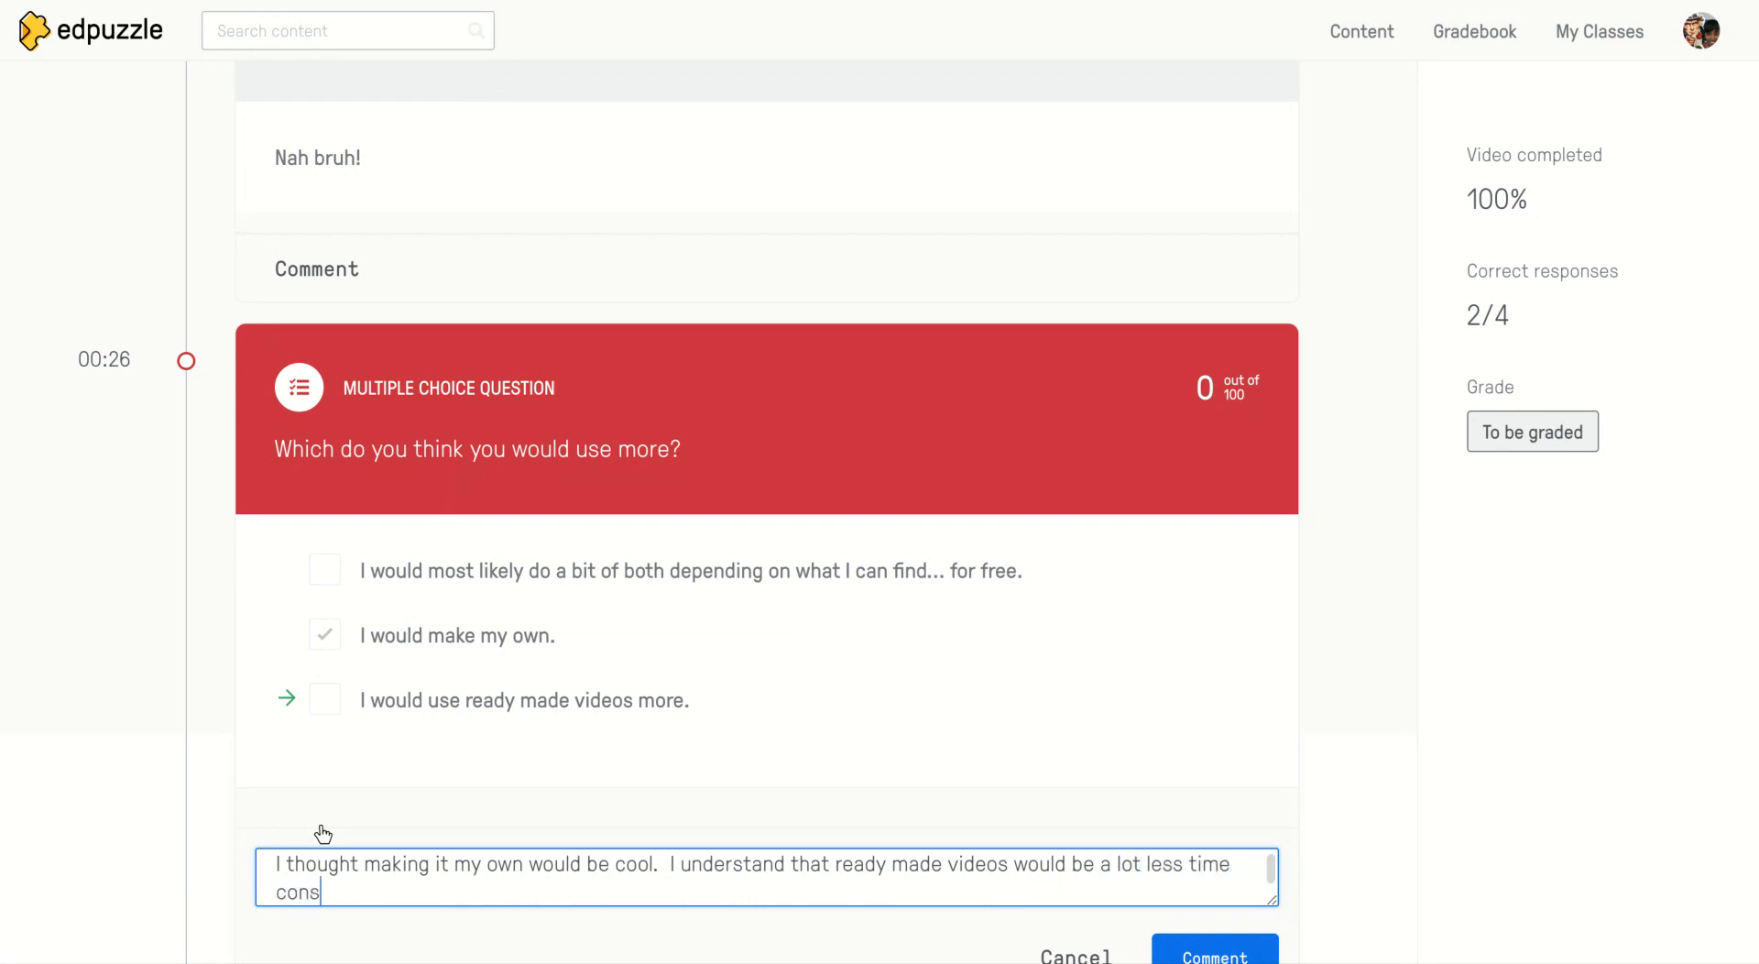
{"action": "type", "text": "uming and easier on me."}
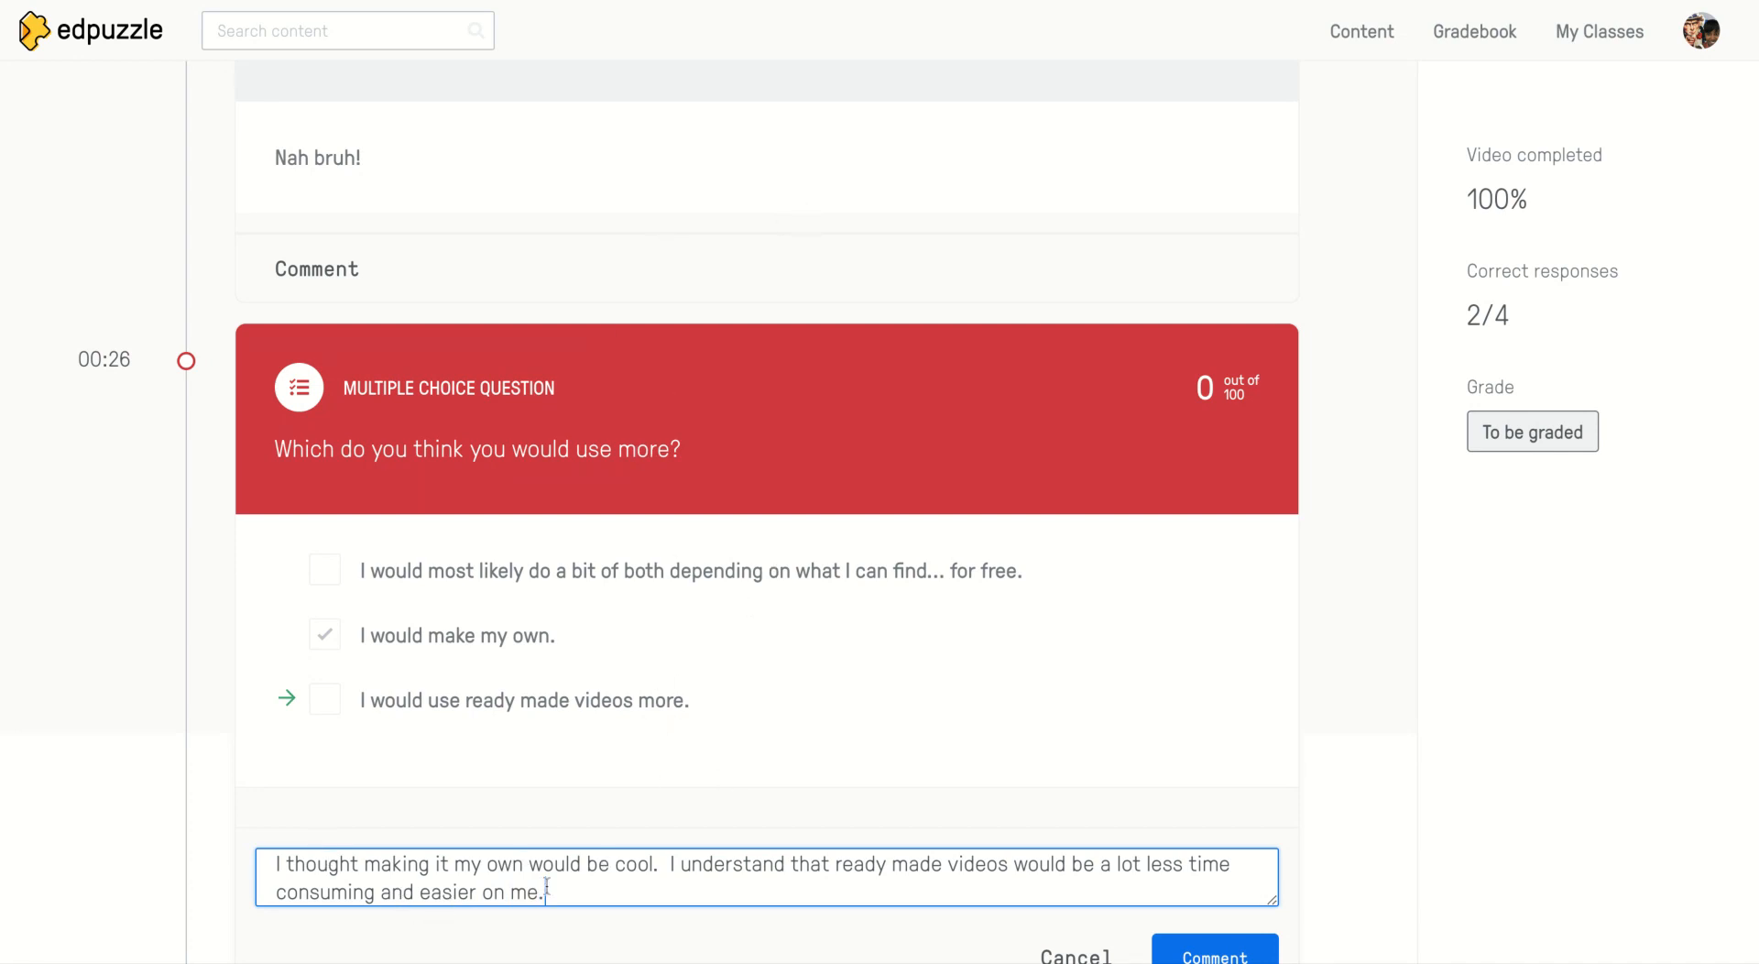
{"action": "left_click", "coordinate": [1191, 953]}
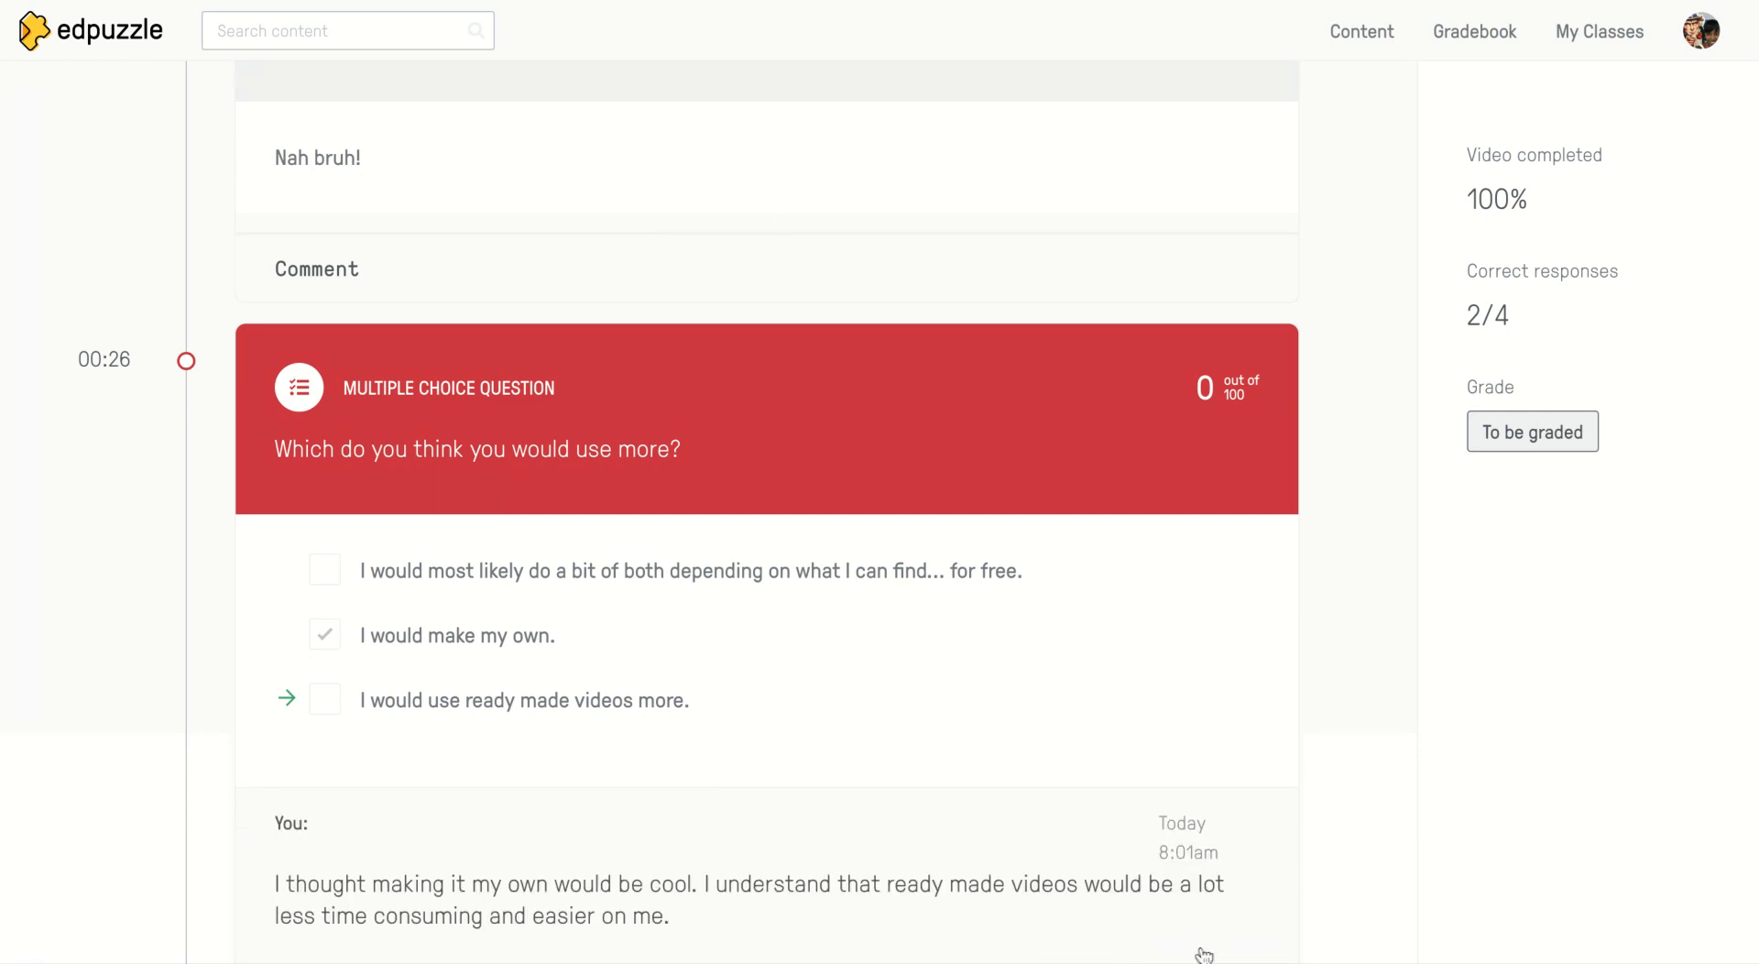
- Cancel the empty comment under the last question, about seeing student responses, grade, and total time spent
{"action": "scroll", "coordinate": [920, 641], "scroll_direction": "down", "scroll_amount": 10}
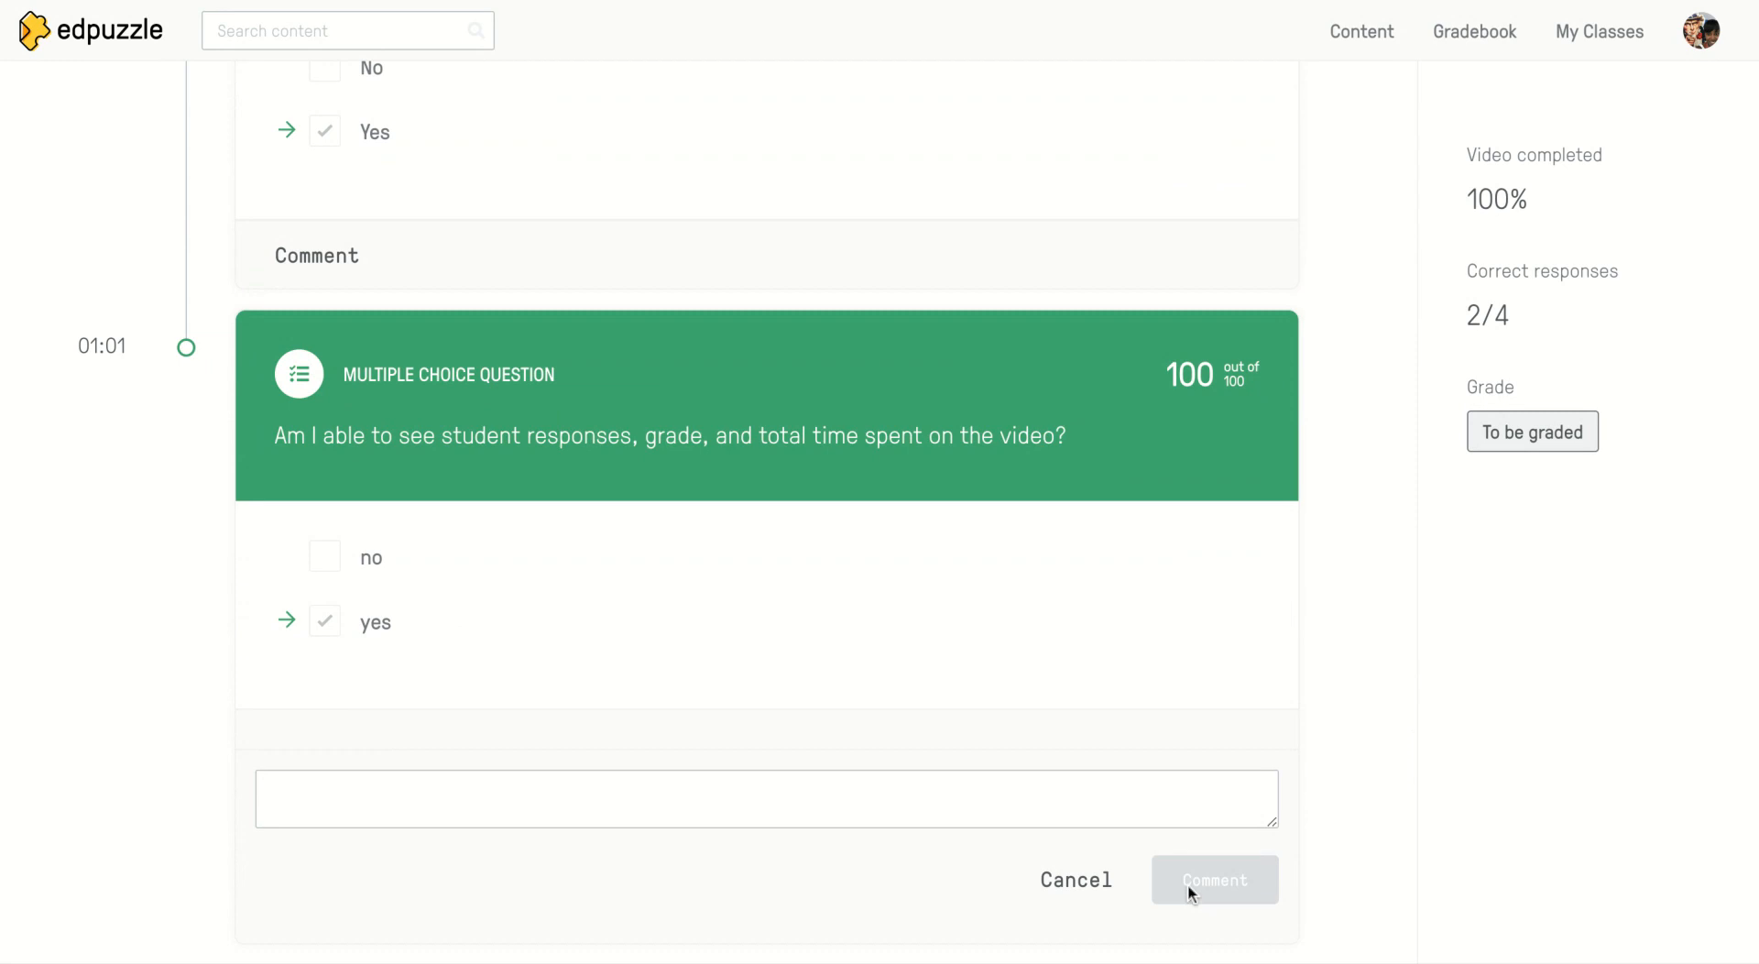
{"action": "left_click", "coordinate": [1086, 880]}
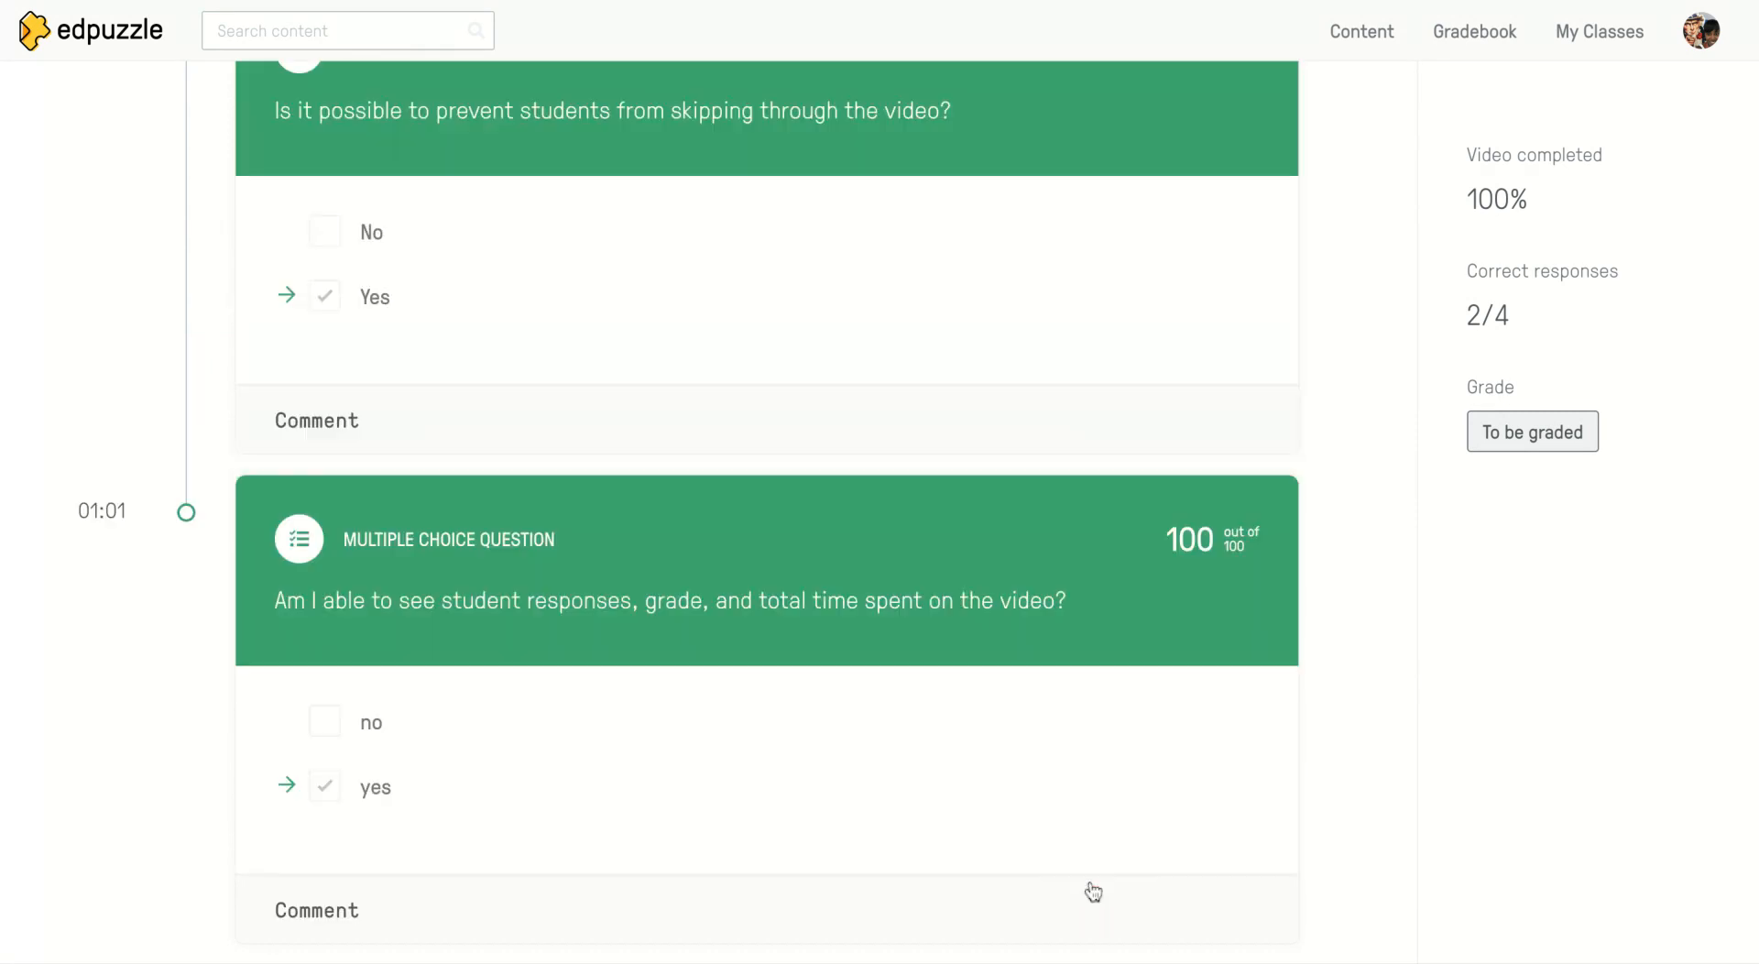
{"action": "scroll", "coordinate": [970, 471], "scroll_direction": "up", "scroll_amount": 15}
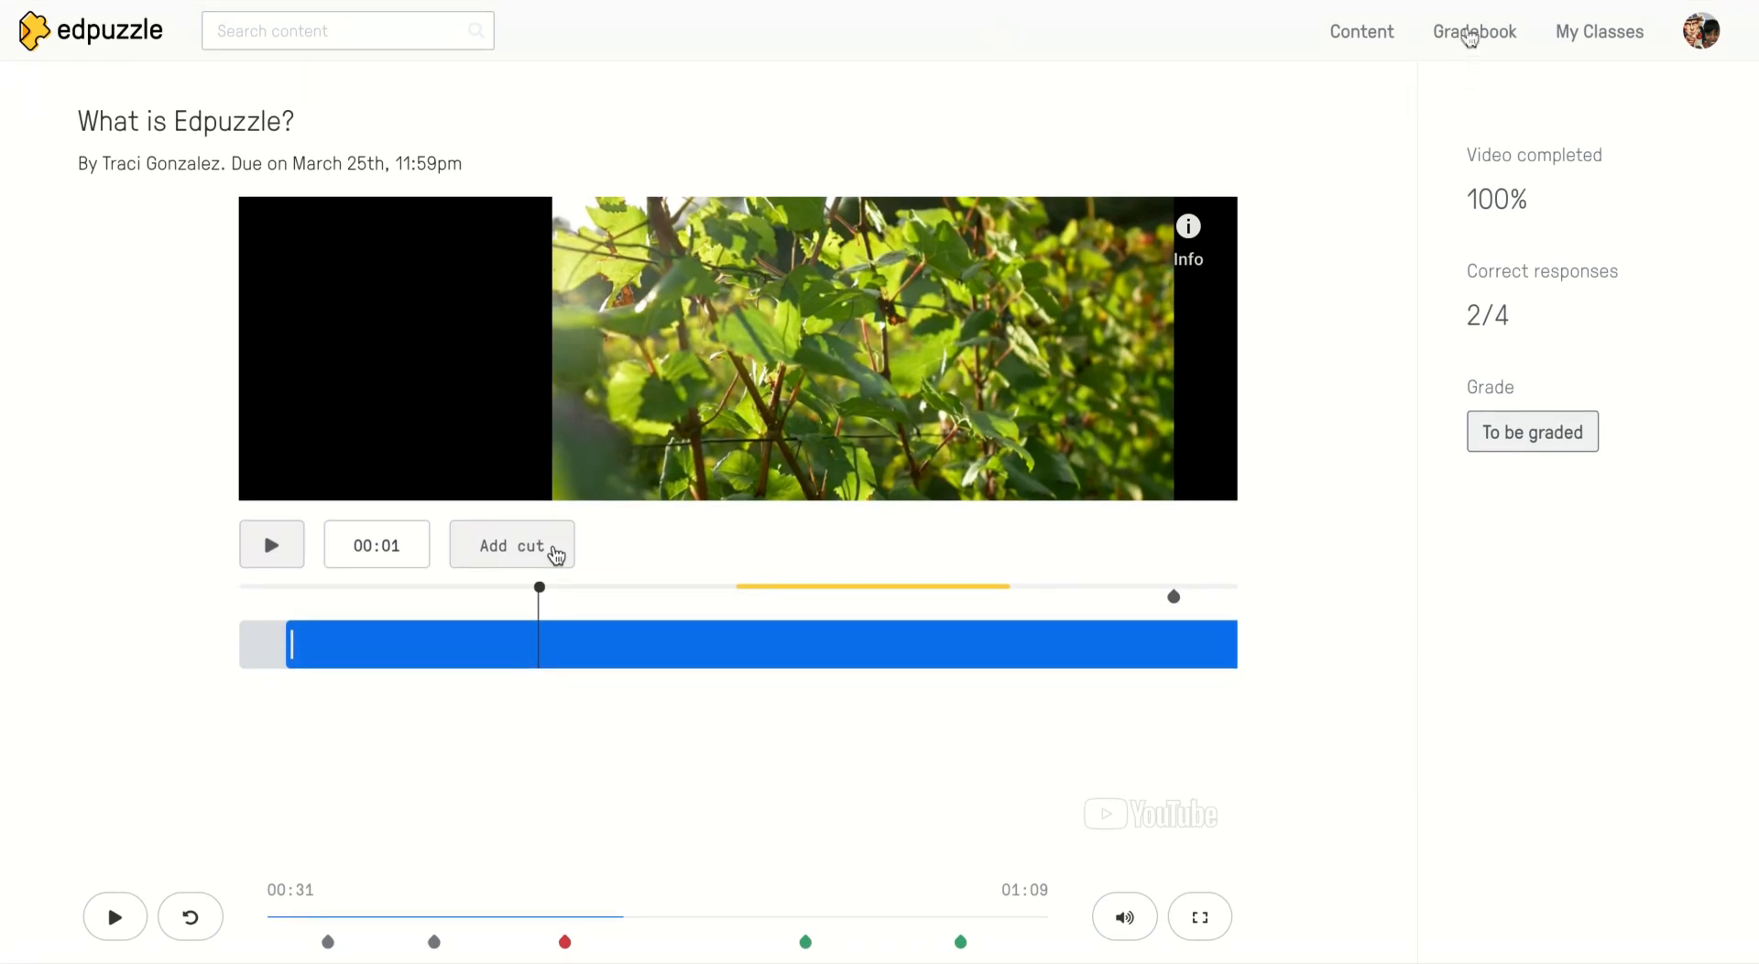
- Open the "What is Edpuzzle?" assignment from the class's due assignments and bring up its student progress list
{"action": "left_click", "coordinate": [1605, 40]}
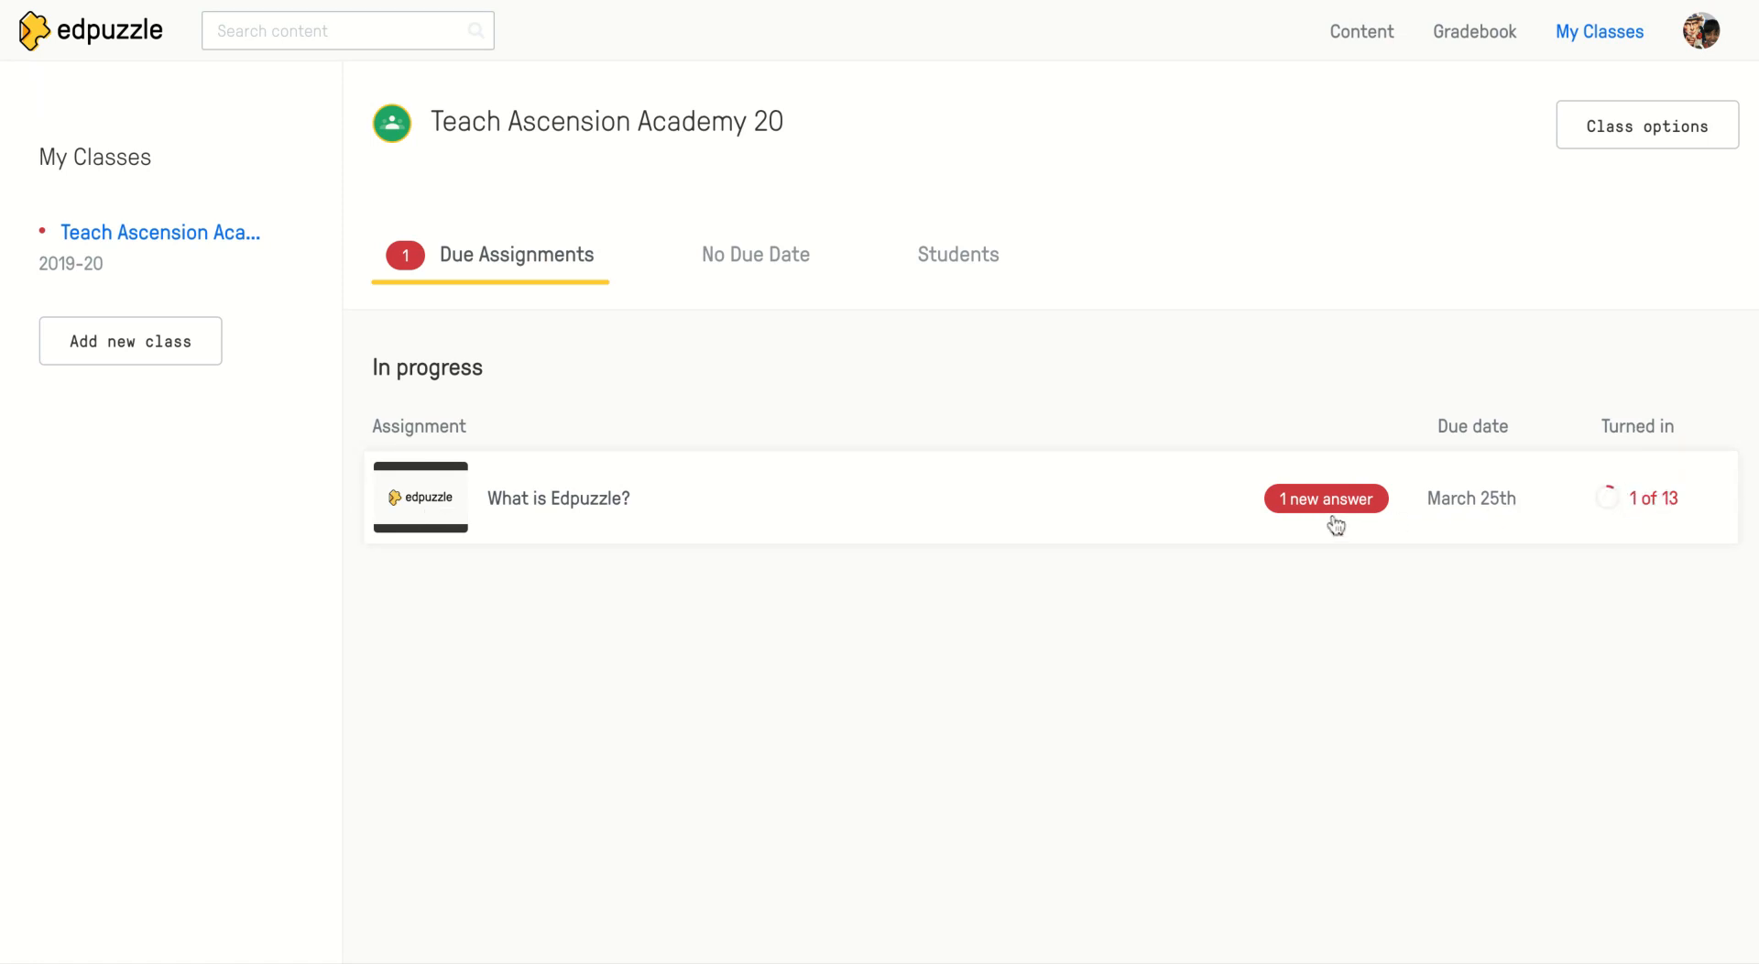
{"action": "left_click", "coordinate": [565, 500]}
{"action": "scroll", "coordinate": [596, 734], "scroll_direction": "down", "scroll_amount": 5}
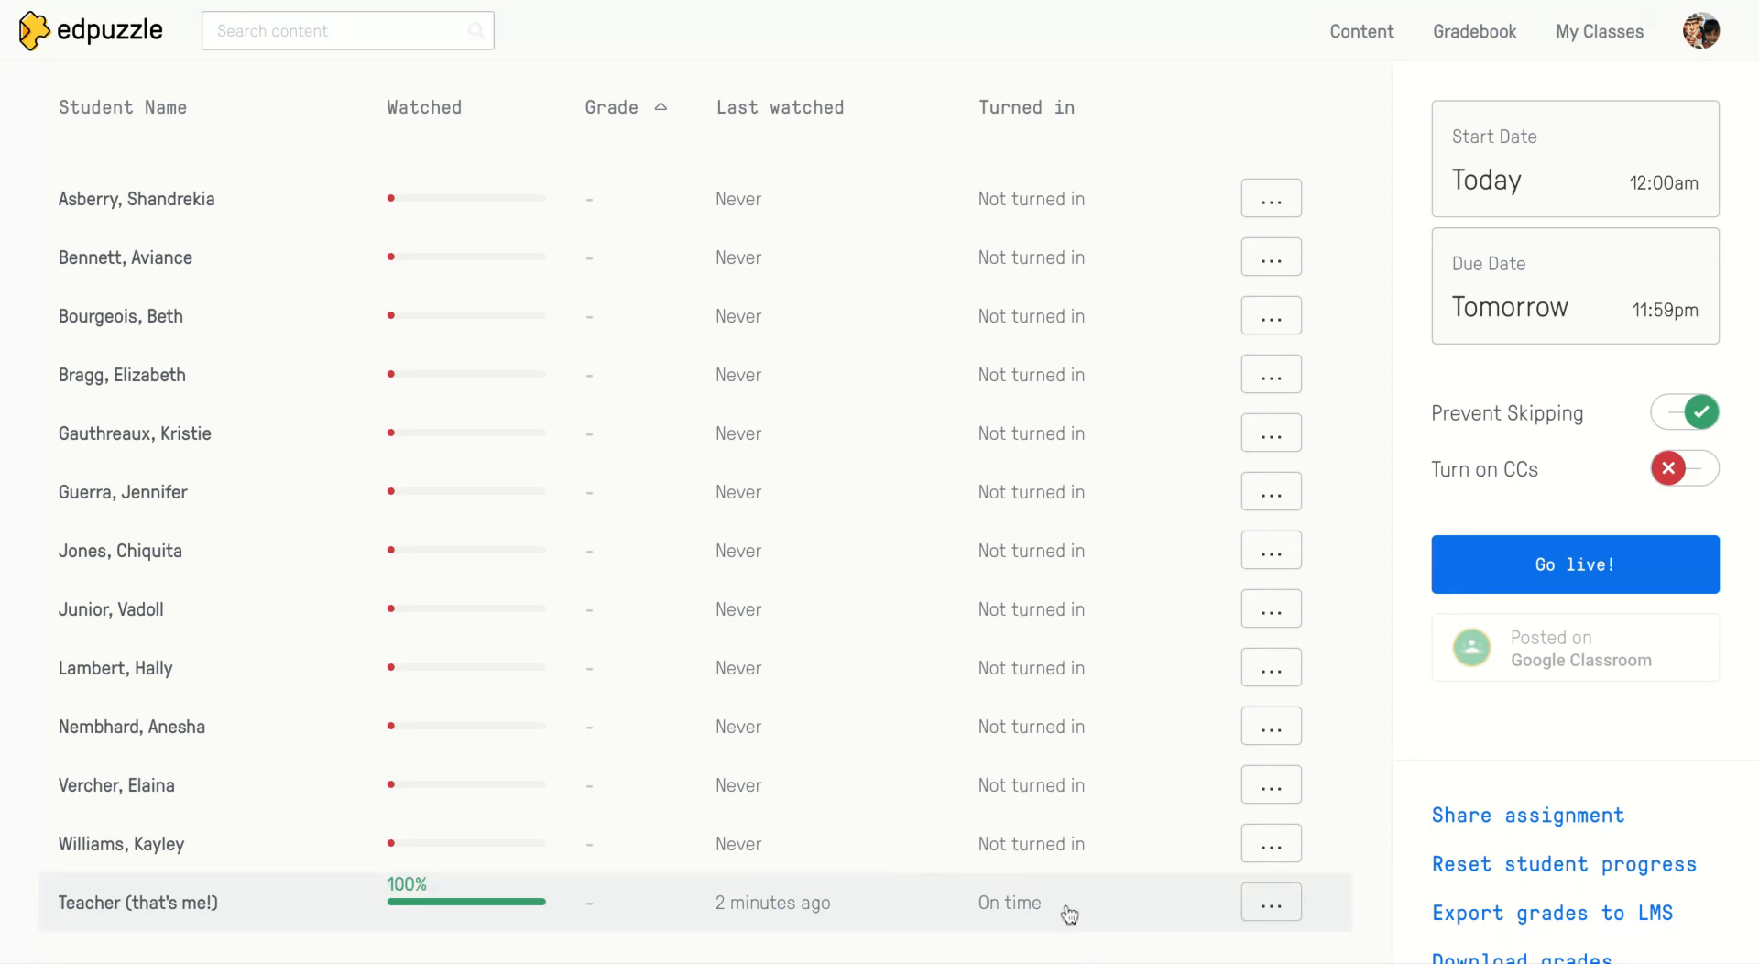
- Check which options are available for the teacher's own attempt, without choosing any
{"action": "left_click", "coordinate": [1270, 902]}
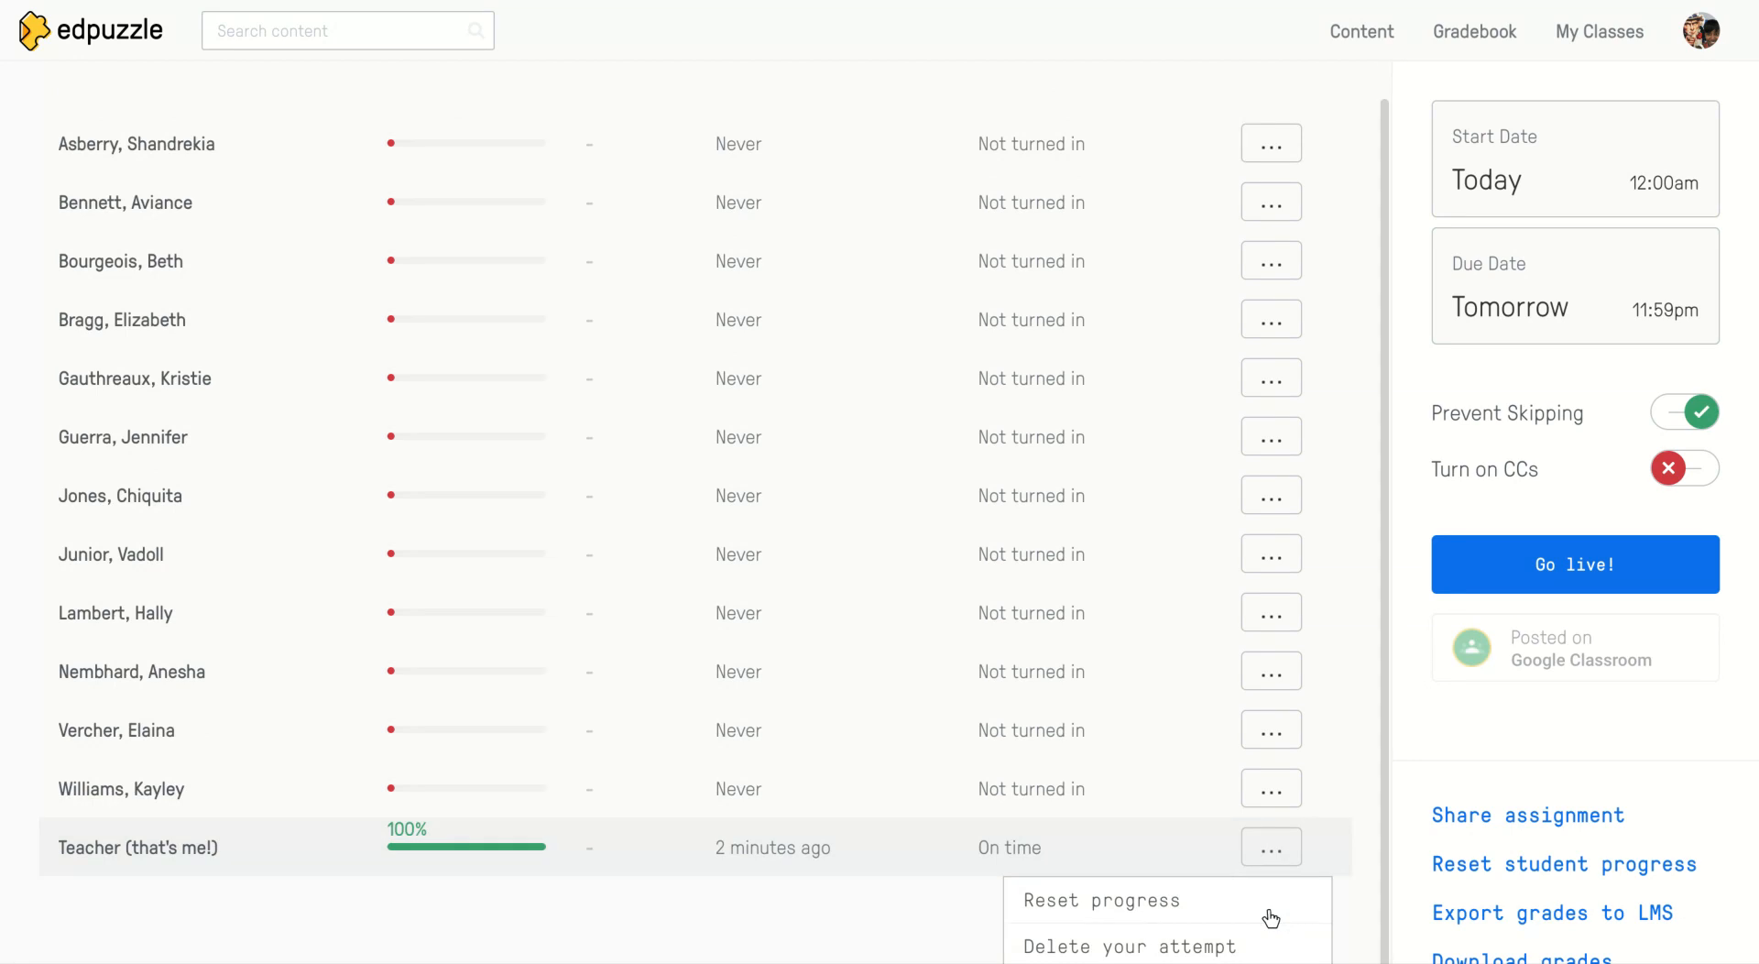
{"action": "scroll", "coordinate": [1700, 539], "scroll_direction": "down", "scroll_amount": 1}
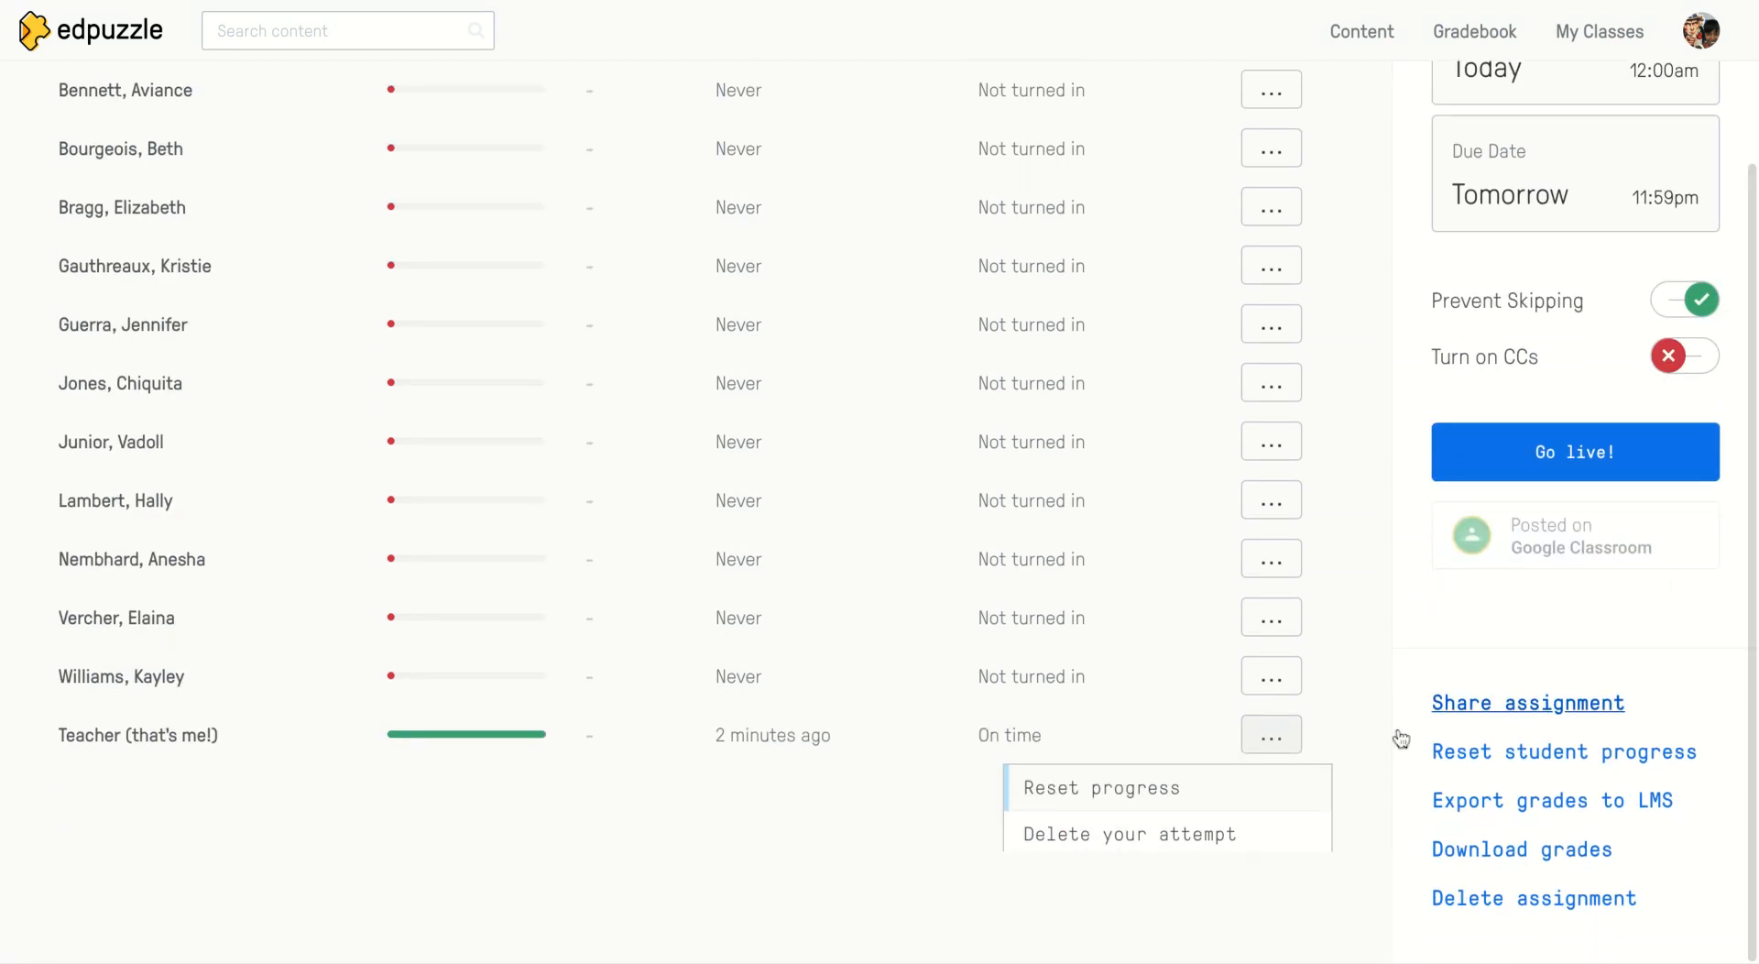
{"action": "left_click", "coordinate": [897, 903]}
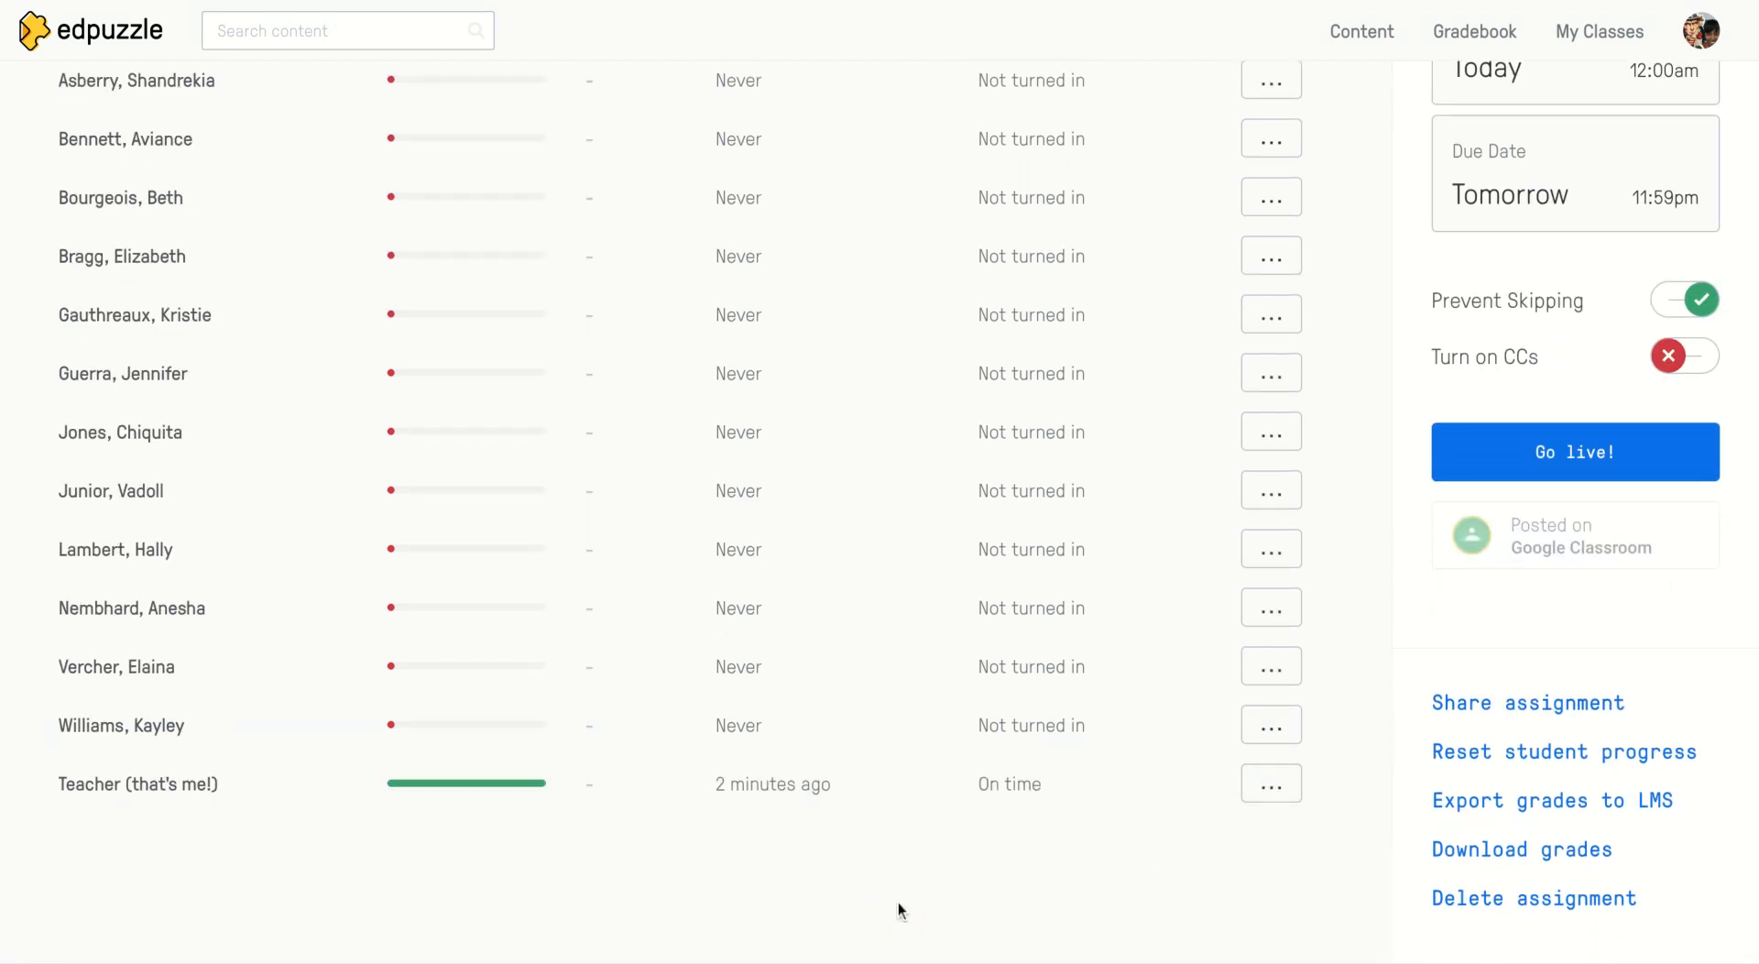
- Open the teacher's own attempt and review the answers and scores for each question
{"action": "mouse_move", "coordinate": [992, 796]}
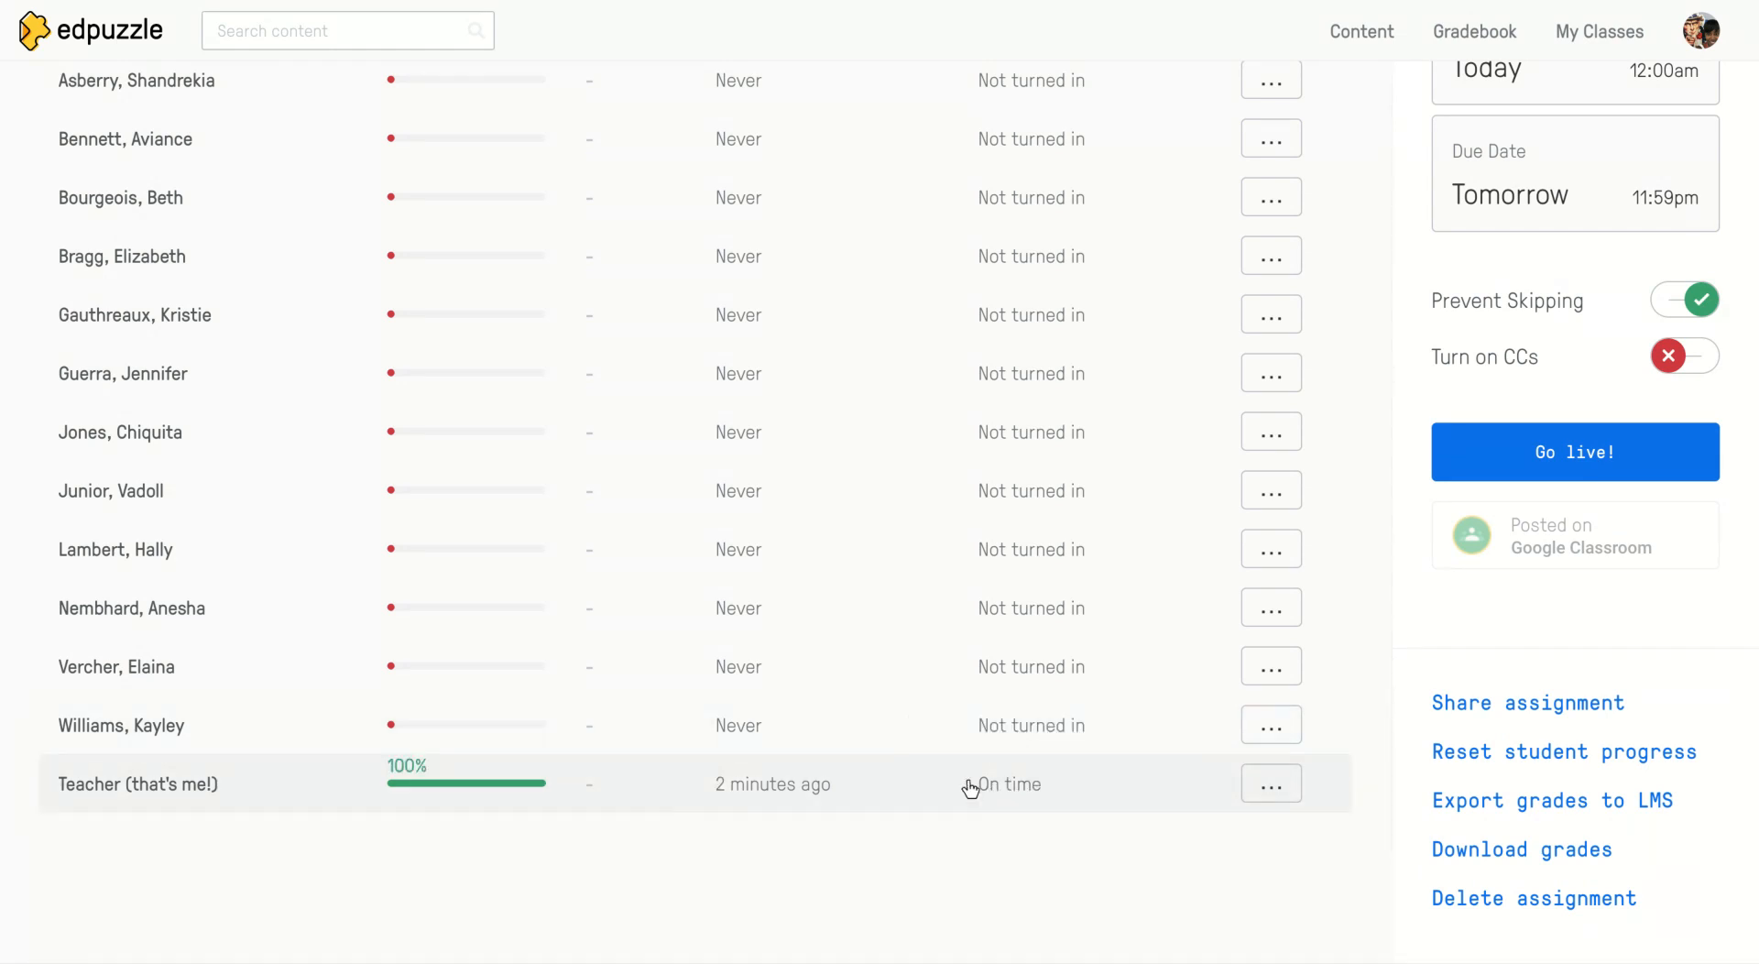
{"action": "left_click", "coordinate": [206, 786]}
{"action": "scroll", "coordinate": [482, 668], "scroll_direction": "down", "scroll_amount": 6}
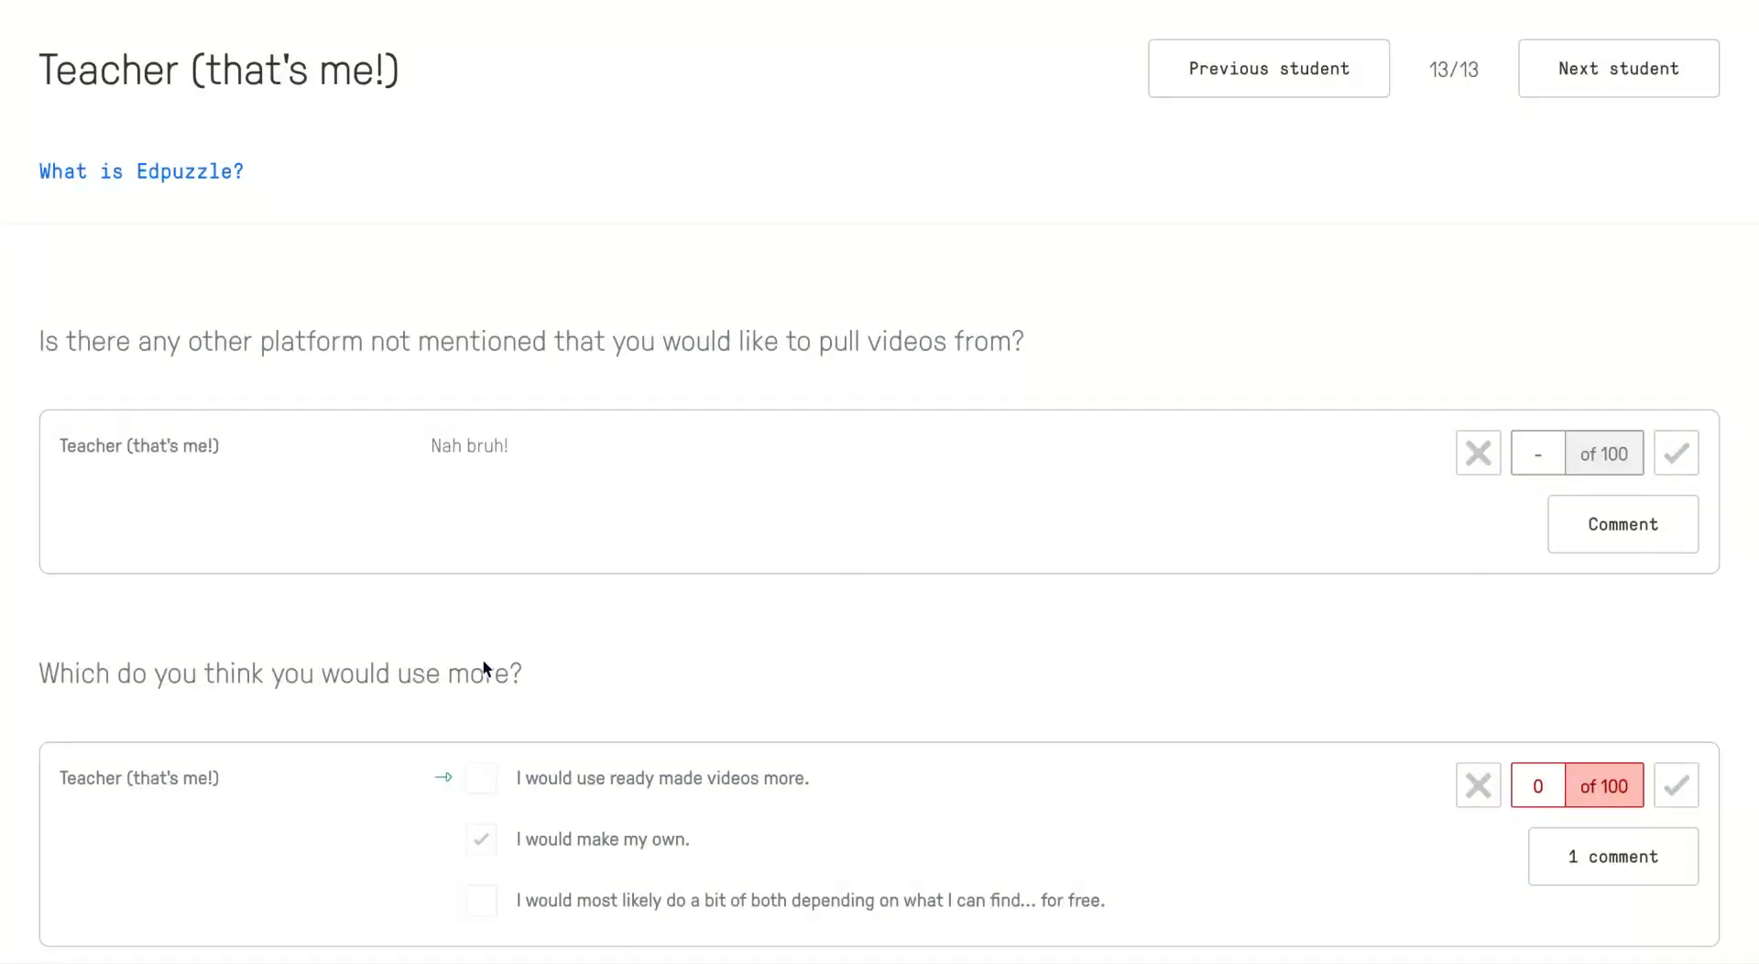
{"action": "scroll", "coordinate": [626, 485], "scroll_direction": "down", "scroll_amount": 2}
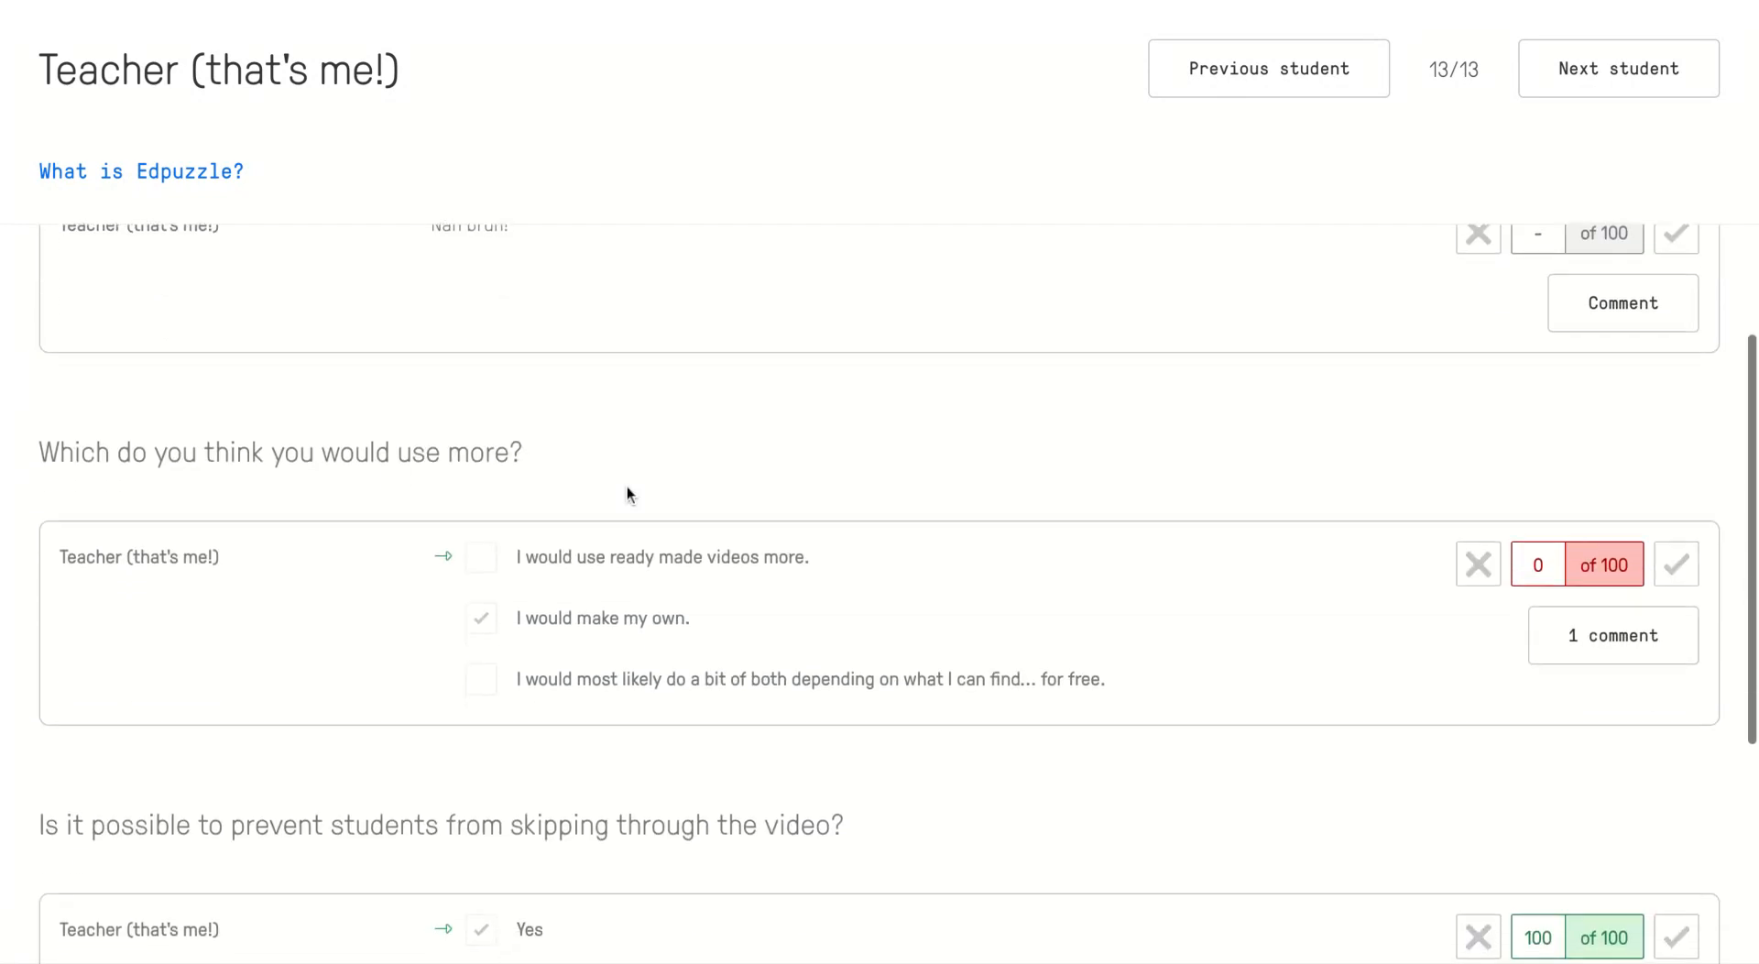
{"action": "scroll", "coordinate": [626, 486], "scroll_direction": "up", "scroll_amount": 1}
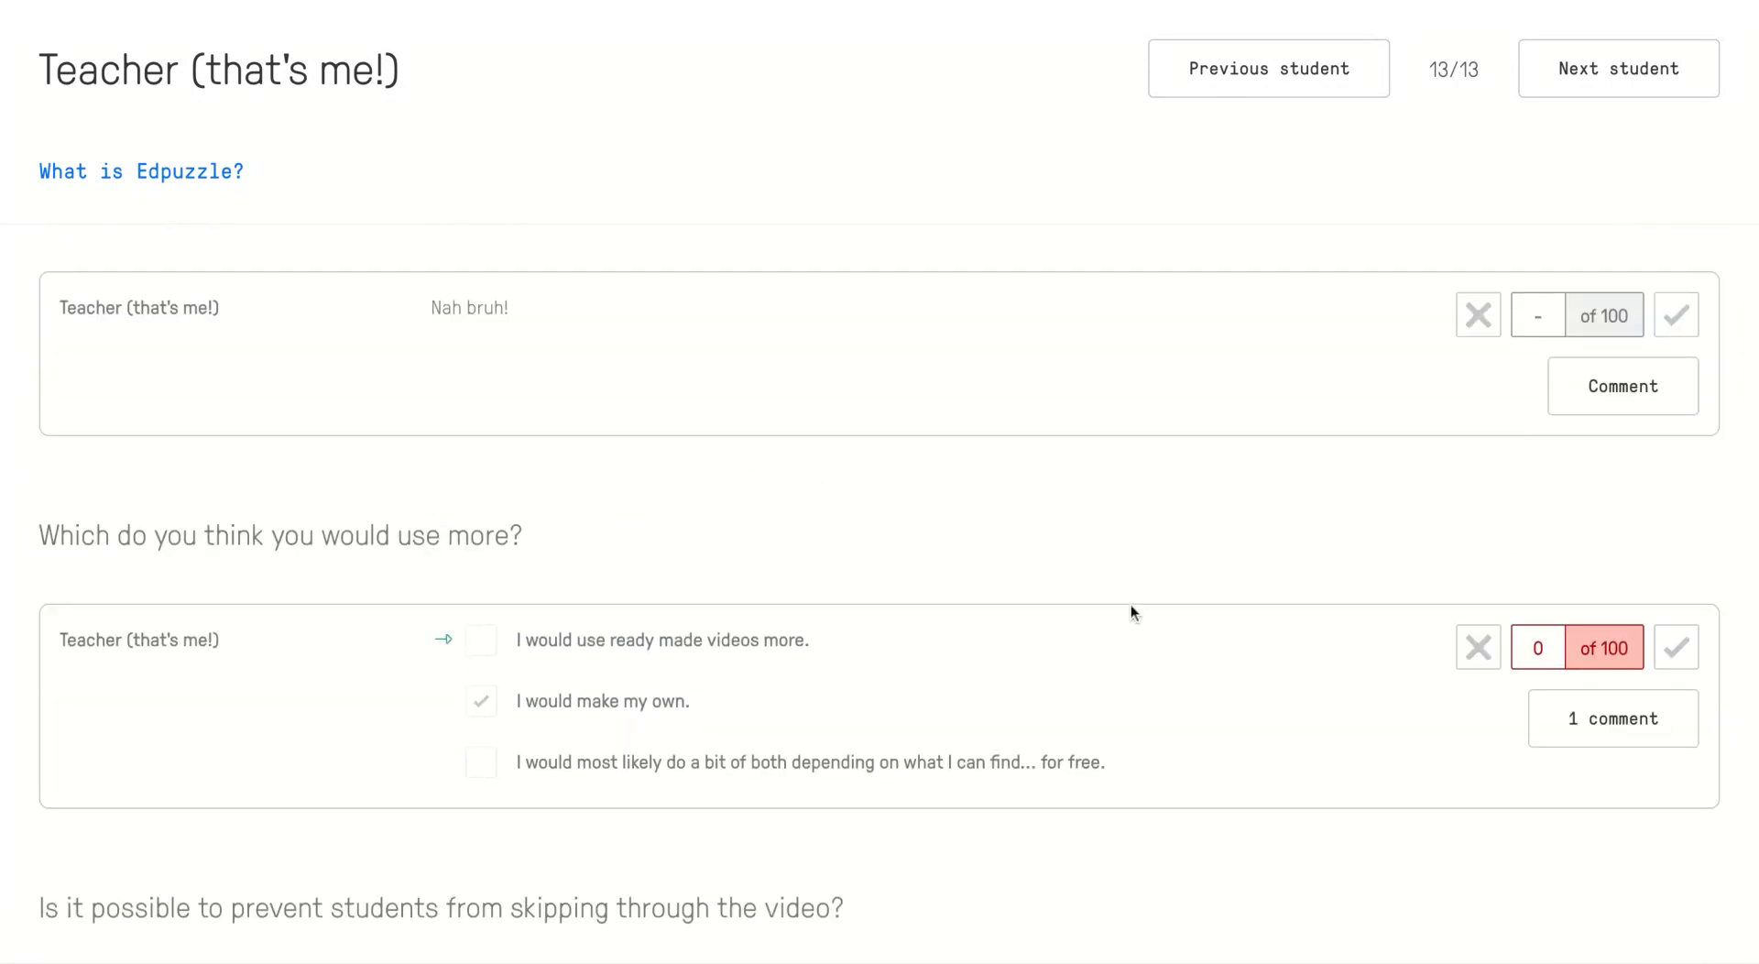
{"action": "scroll", "coordinate": [1130, 605], "scroll_direction": "down", "scroll_amount": 5}
{"action": "scroll", "coordinate": [1131, 604], "scroll_direction": "up", "scroll_amount": 8}
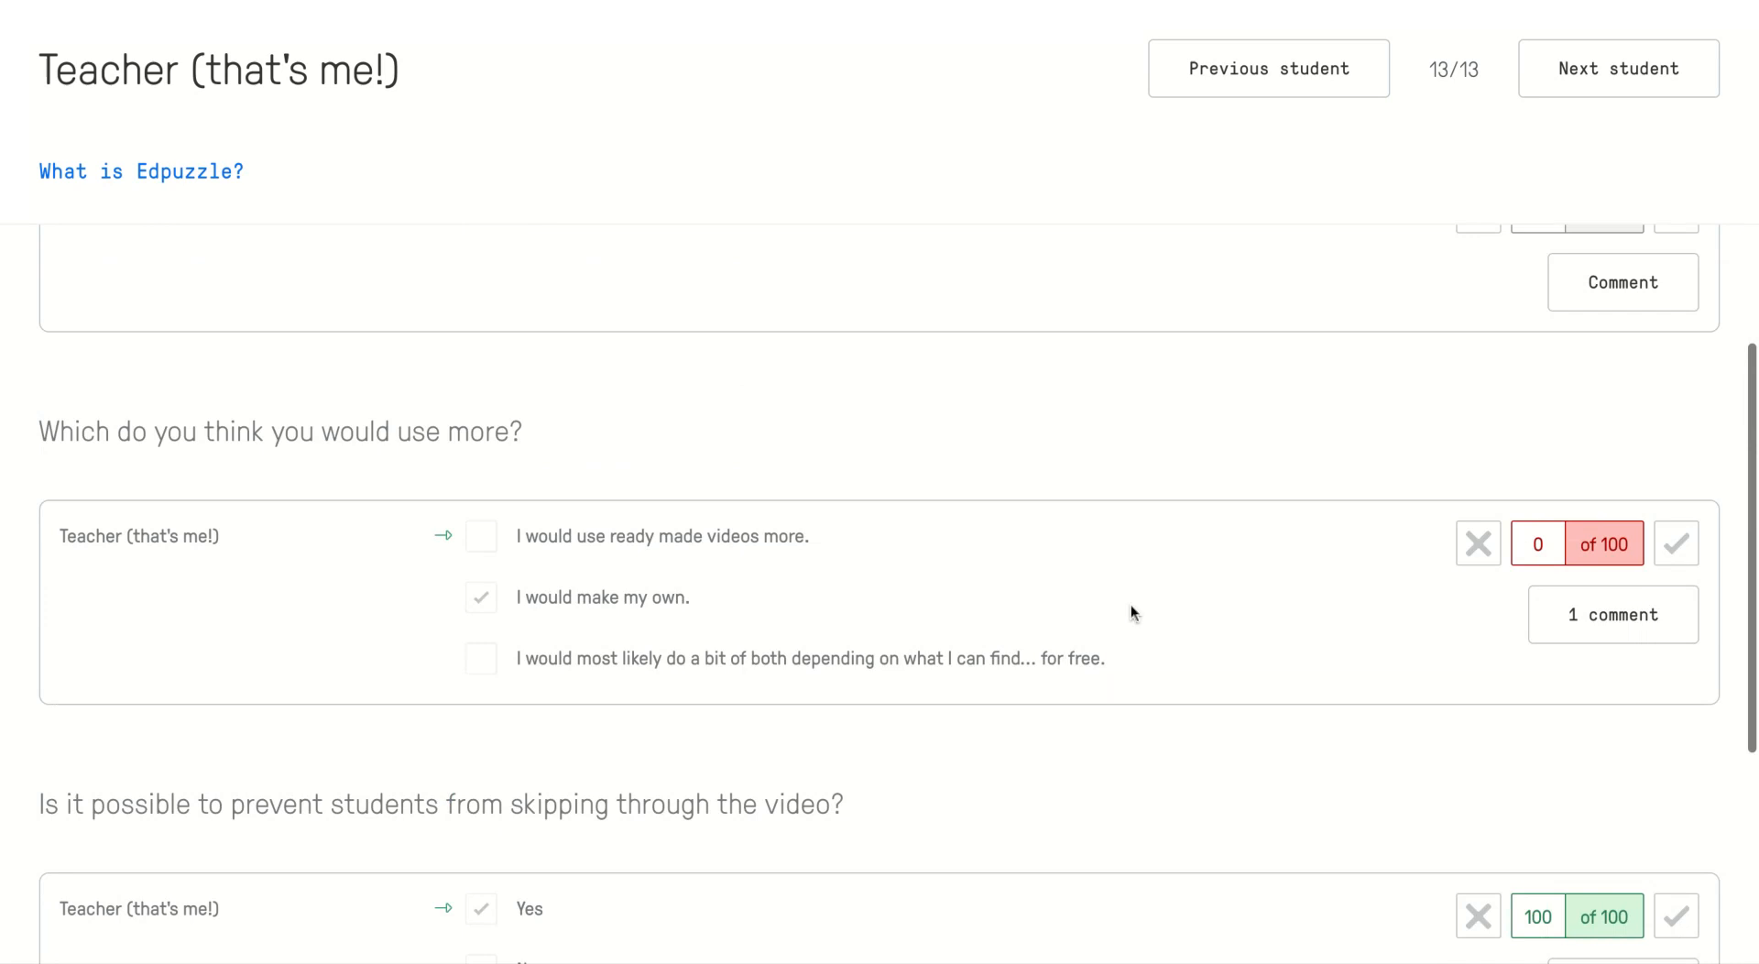
{"action": "scroll", "coordinate": [1130, 603], "scroll_direction": "down", "scroll_amount": 3}
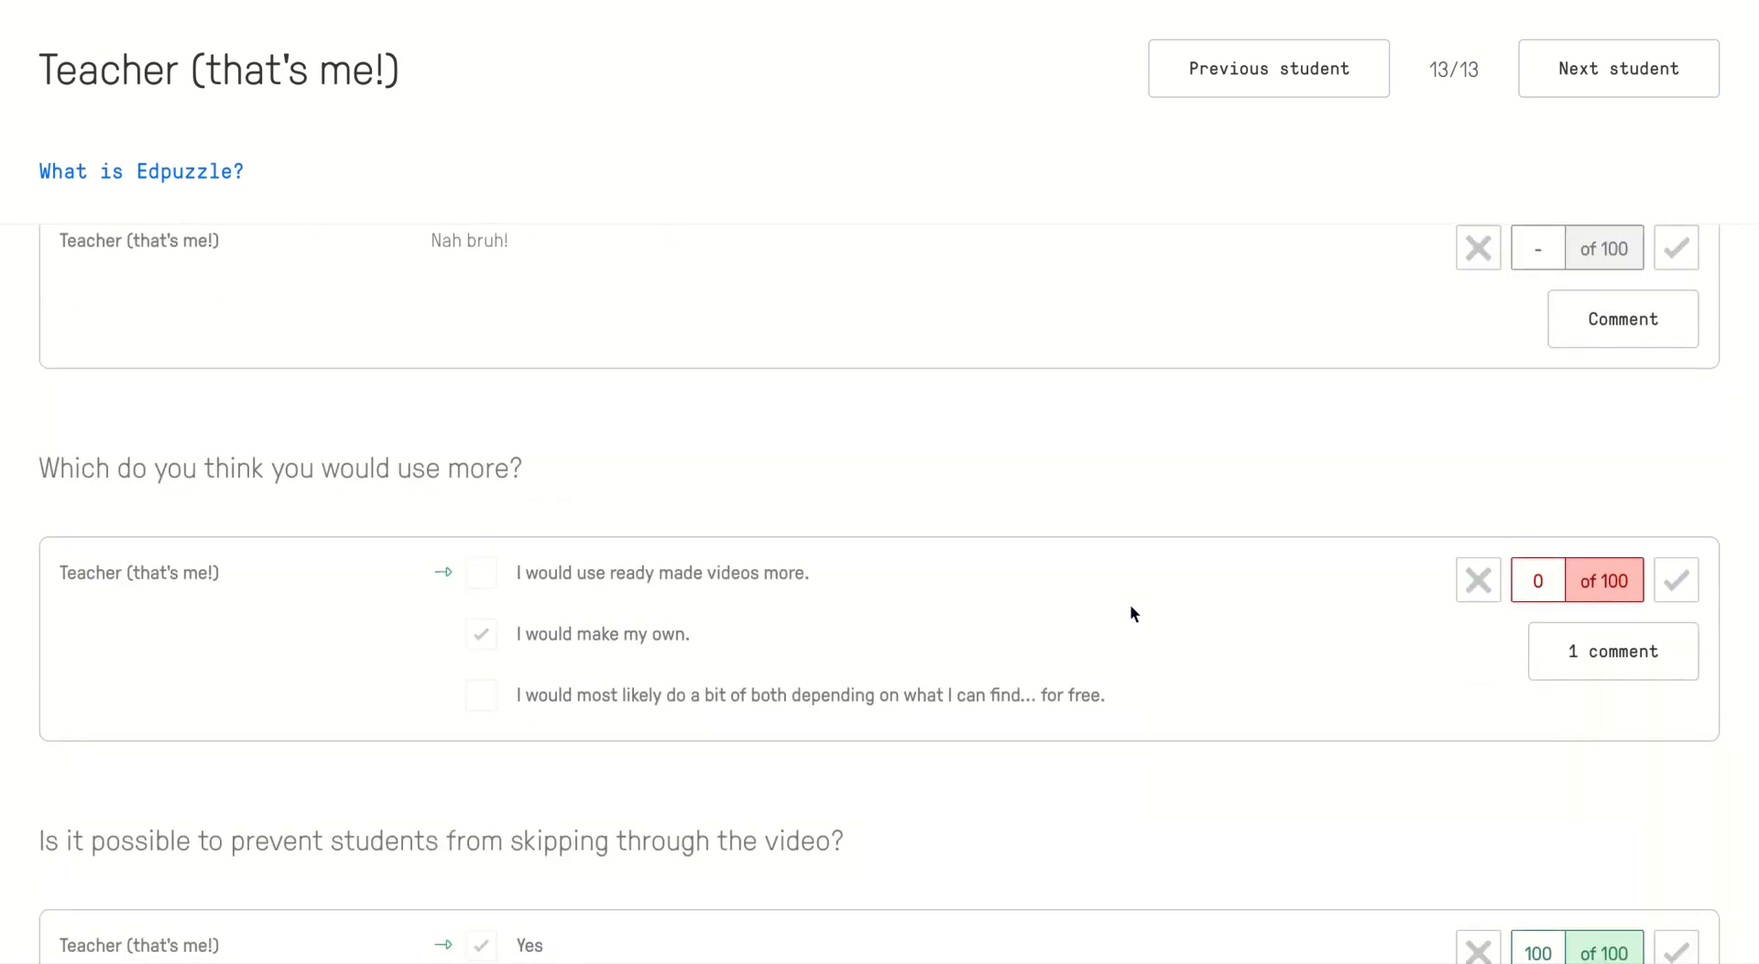
- Write a reply to the "Which do you think you would use more?" comment: "I know you are so creative however, lets stick to ready made."
{"action": "left_click", "coordinate": [1602, 649]}
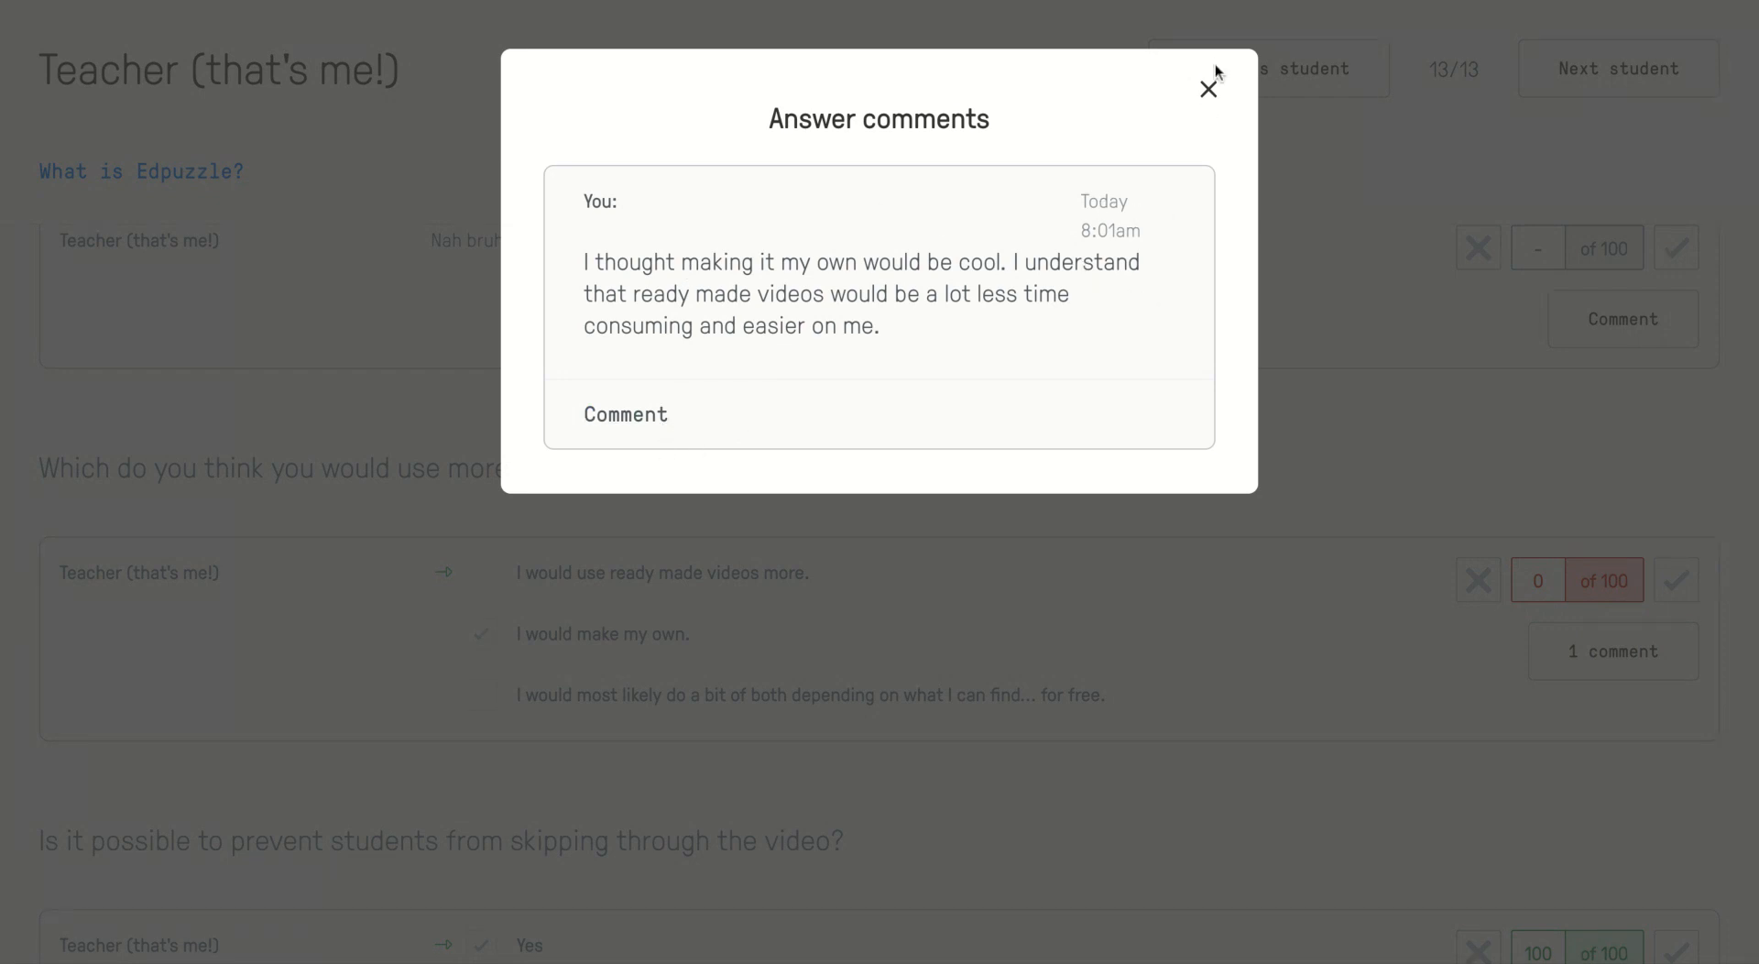
{"action": "left_click", "coordinate": [651, 423]}
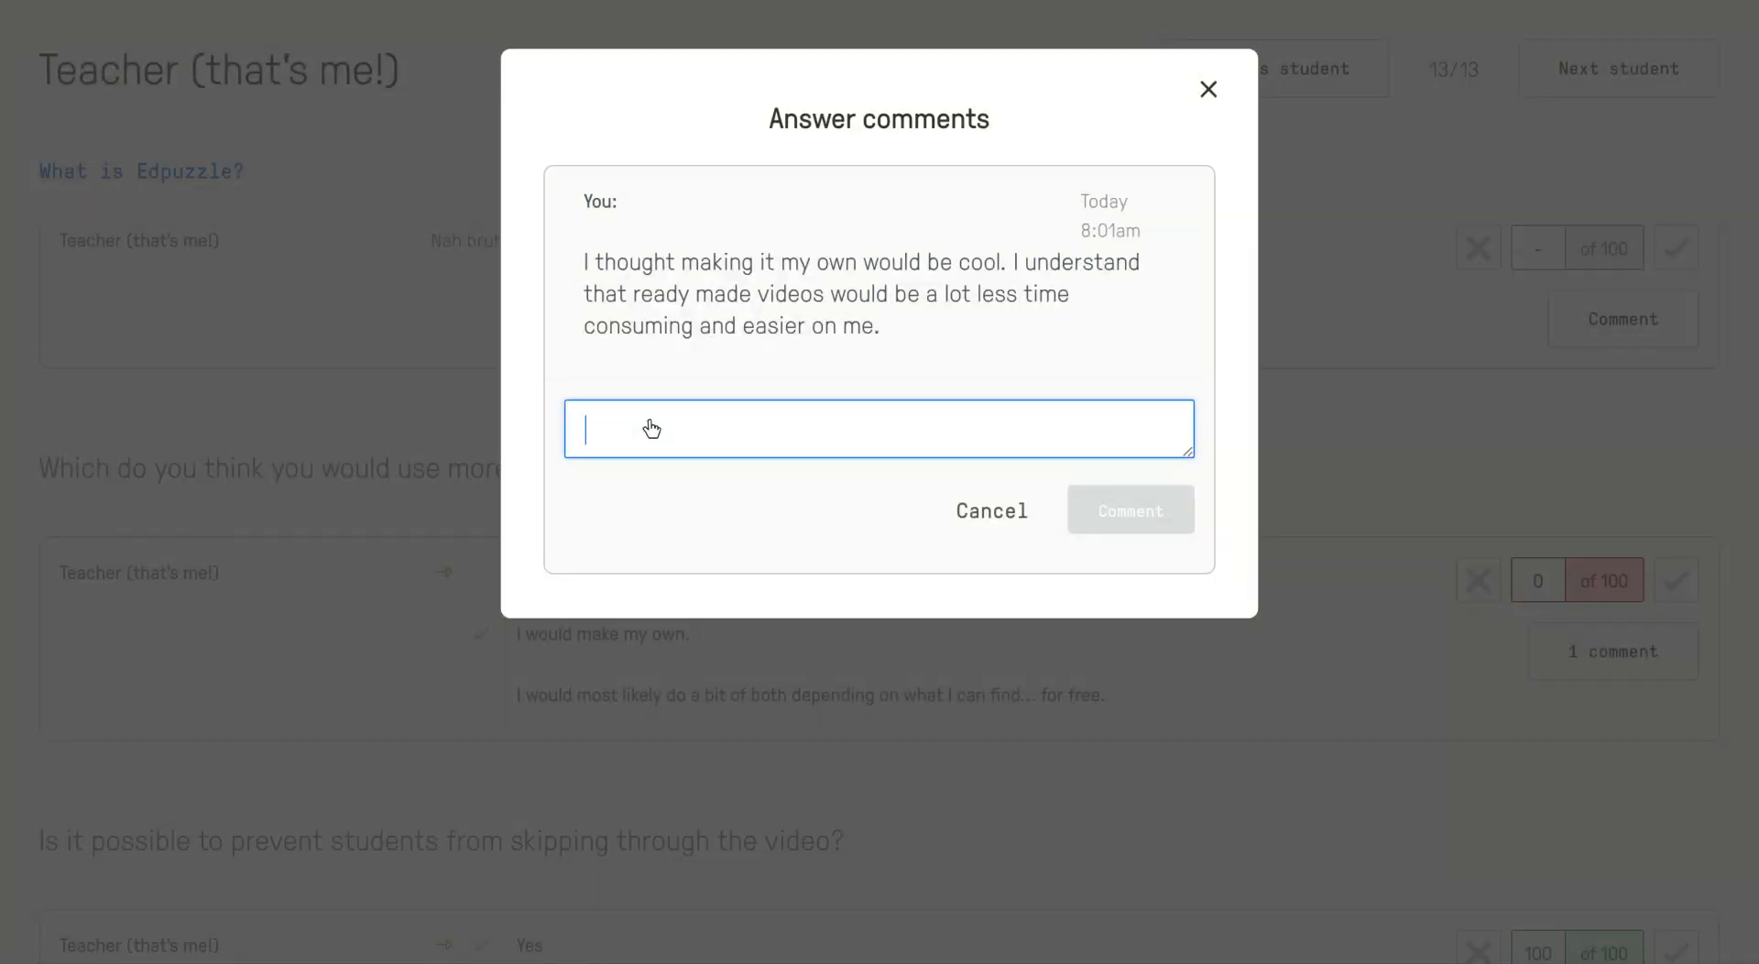
{"action": "type", "text": "I knowyou as"}
{"action": "key", "text": "BackSpace"}
{"action": "key", "text": "BackSpace"}
{"action": "key", "text": "BackSpace"}
{"action": "key", "text": "BackSpace"}
{"action": "key", "text": "BackSpace"}
{"action": "type", "text": "ou are so creative however, lets stio"}
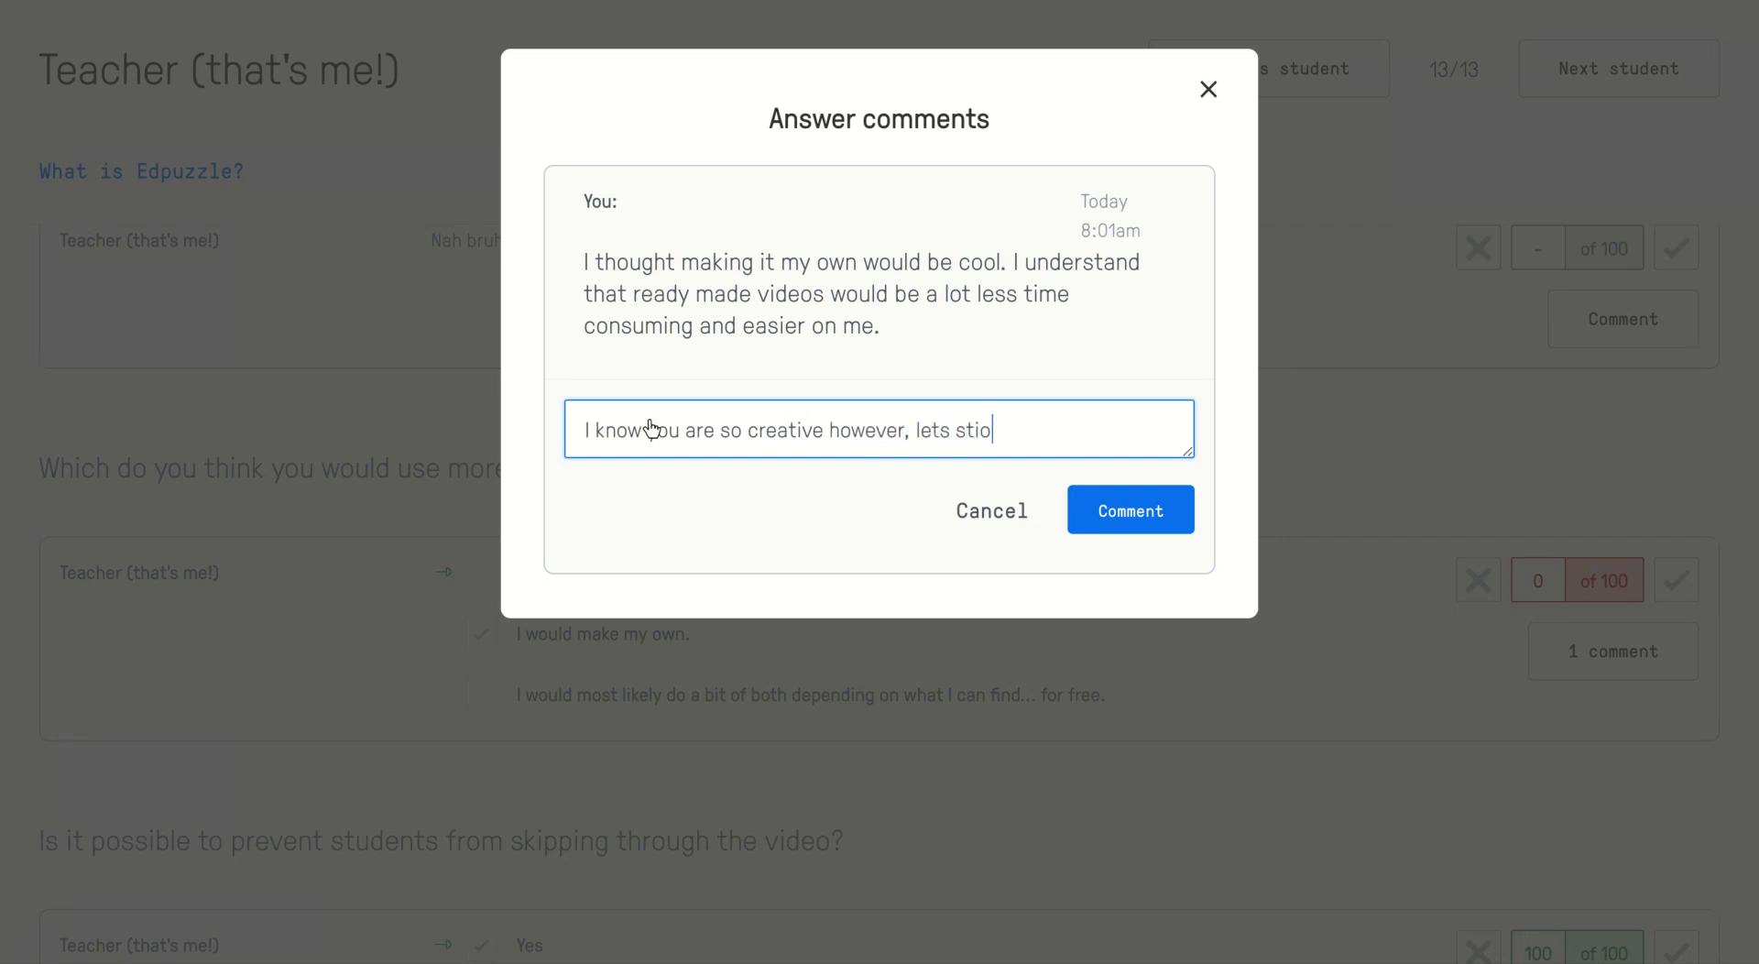
{"action": "key", "text": "BackSpace"}
{"action": "type", "text": "ck to ready made."}
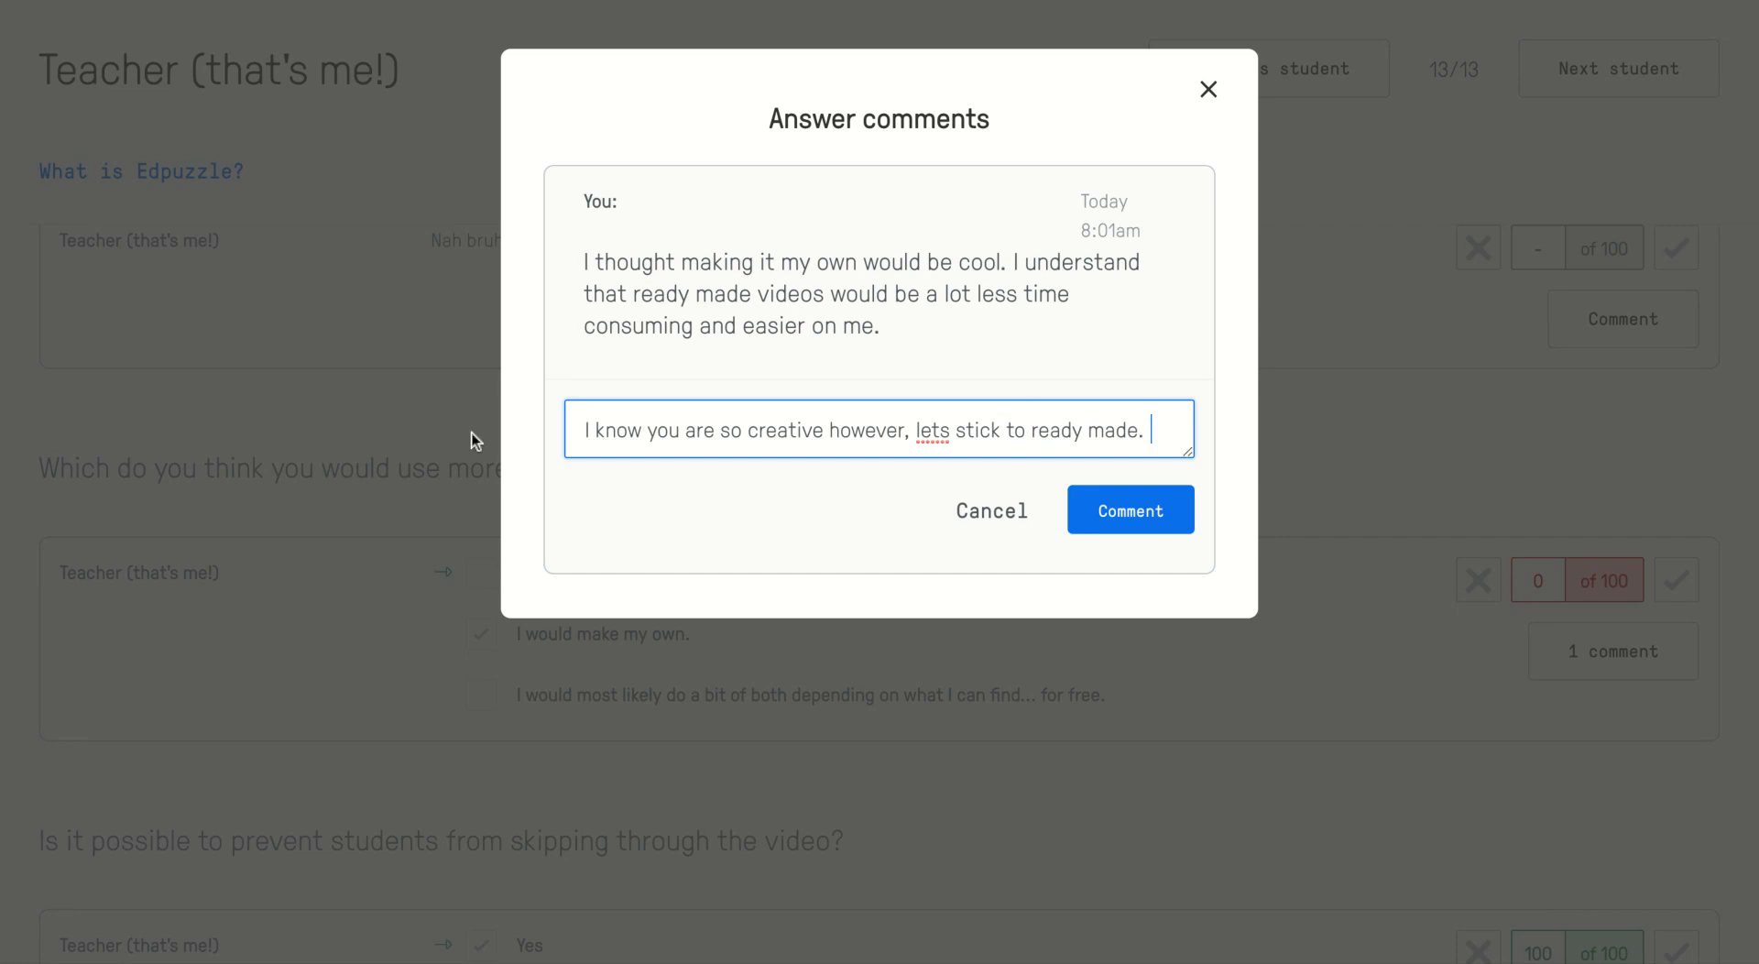
- Correct "lets" to "let's" in the reply, post it, and close the answer comments
{"action": "left_click", "coordinate": [943, 430]}
{"action": "type", "text": "'"}
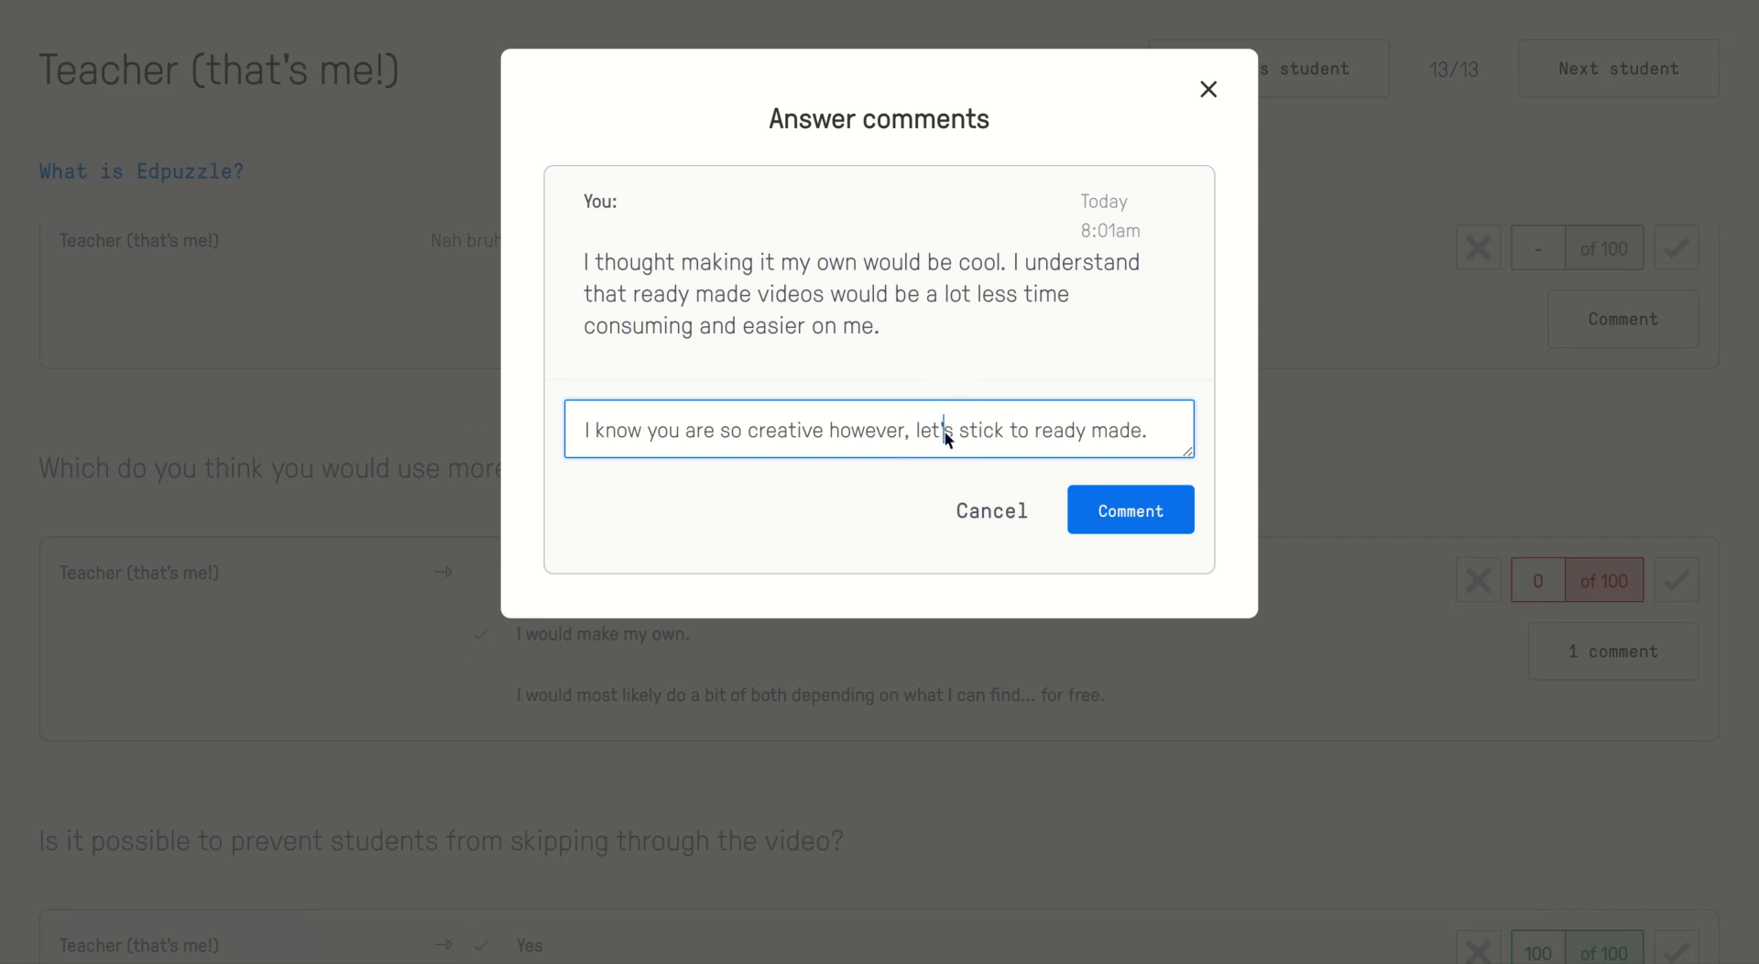
{"action": "left_click", "coordinate": [1134, 506]}
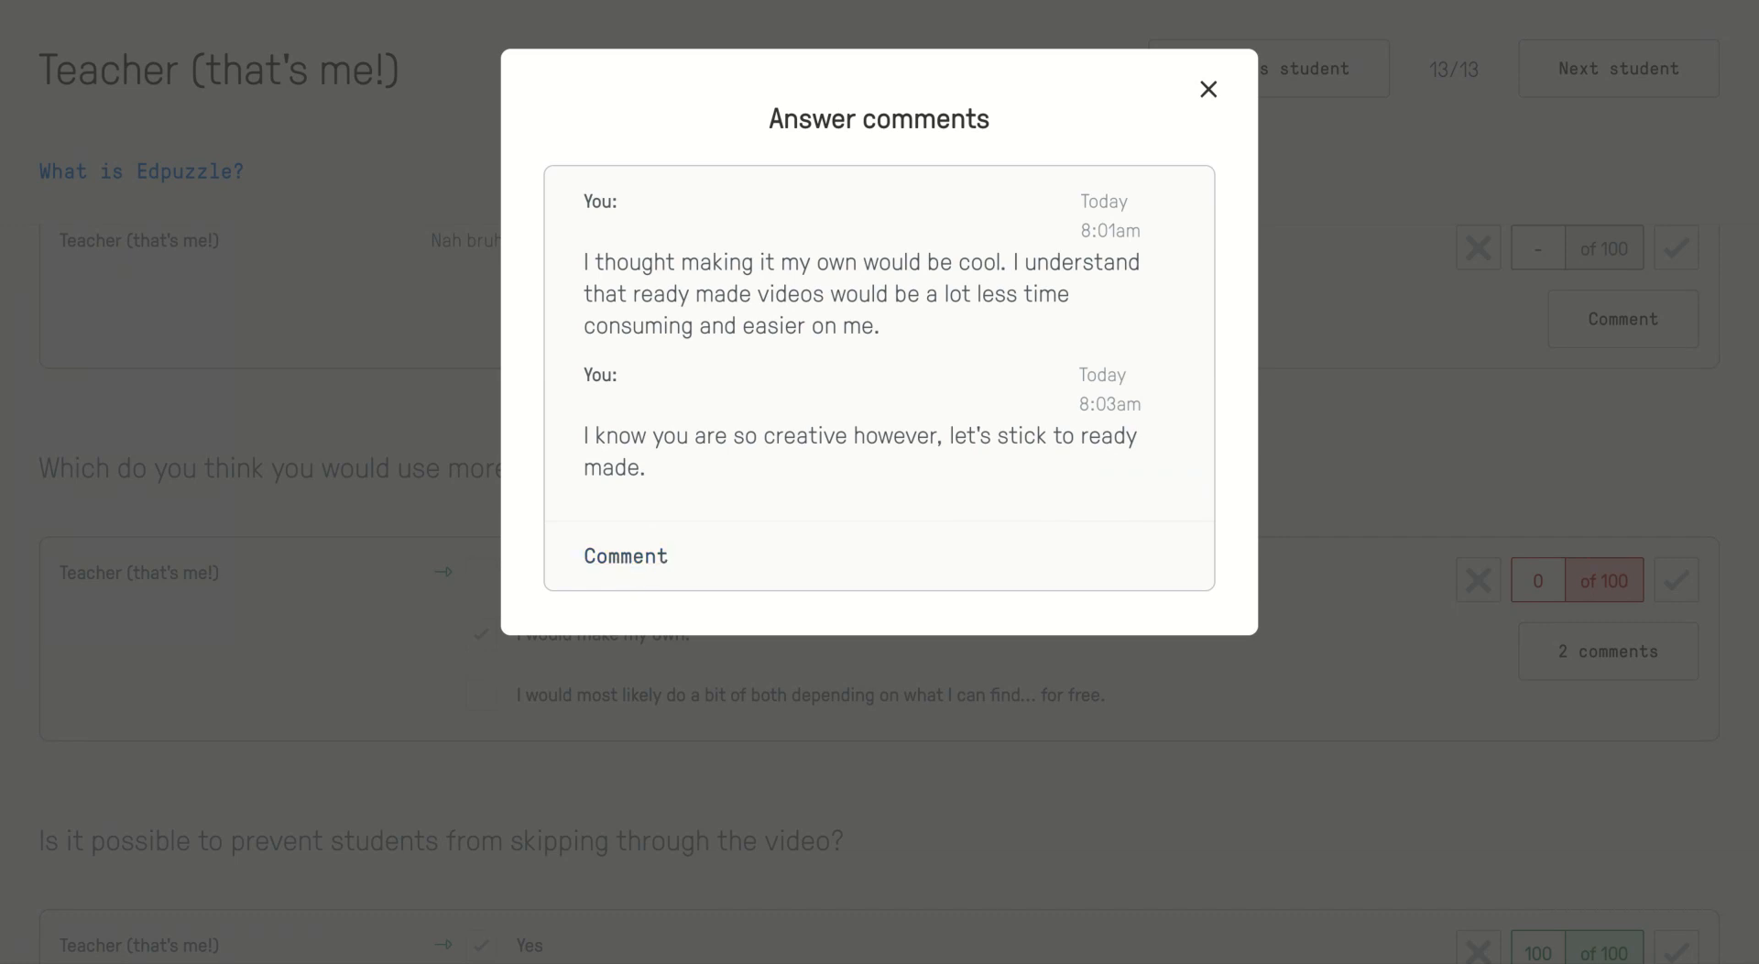
{"action": "left_click", "coordinate": [1209, 90]}
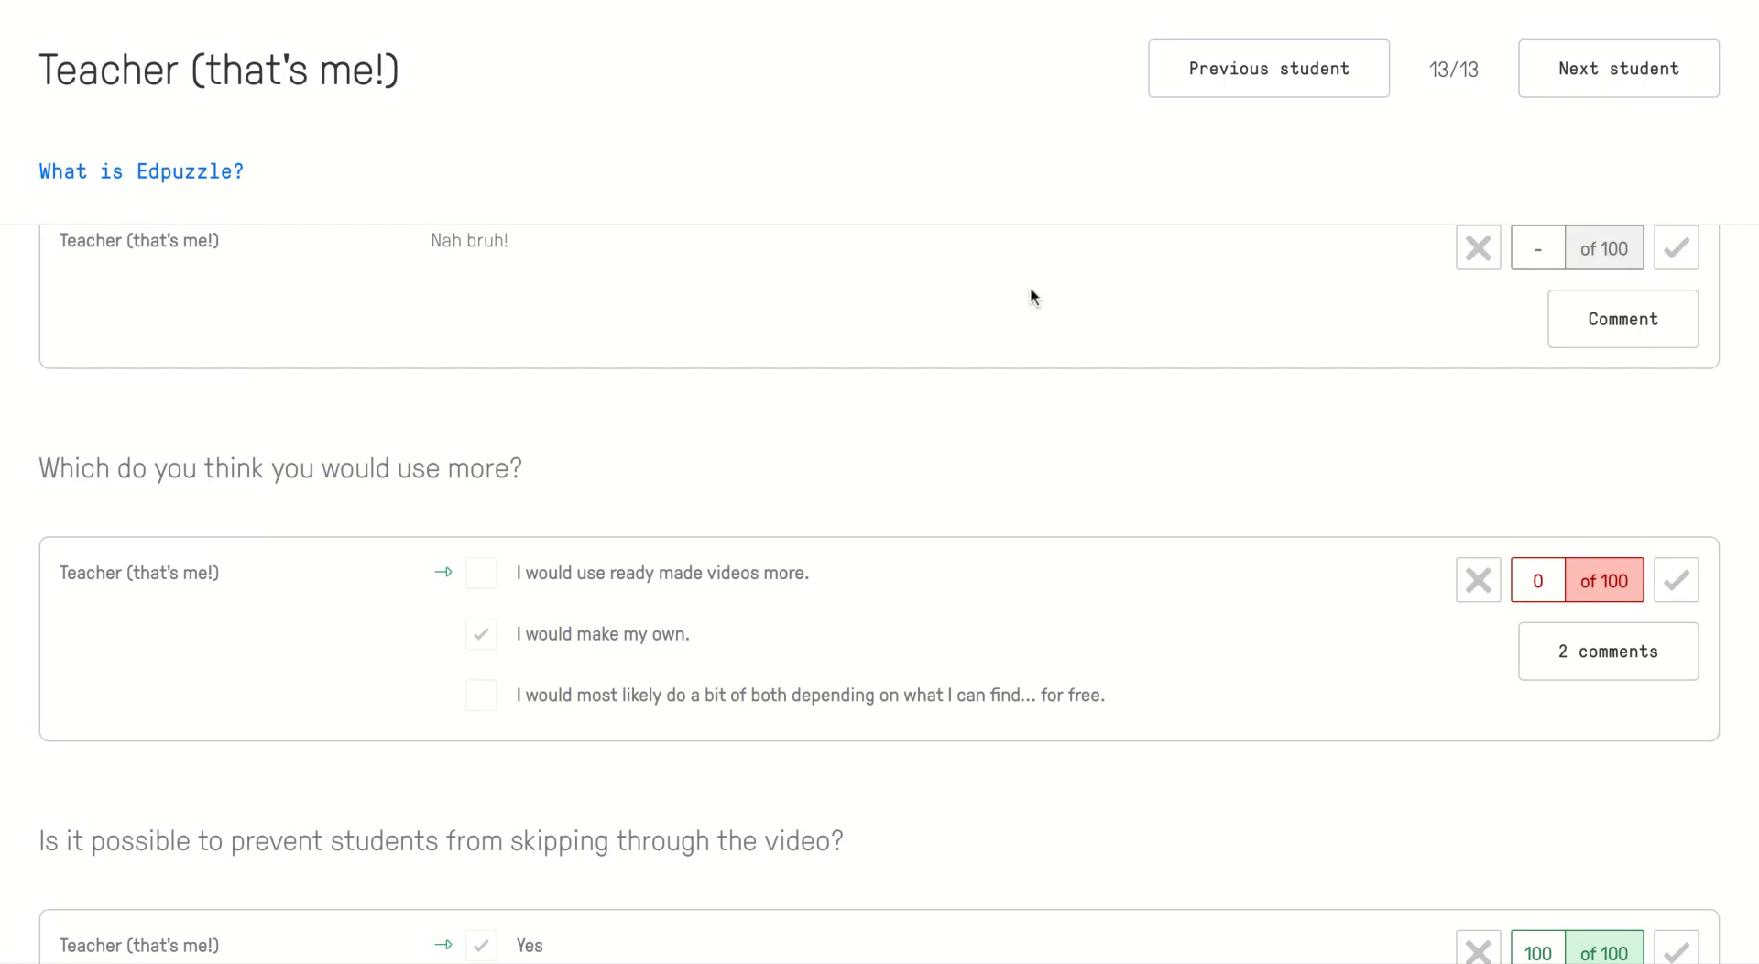
- Grade the open-ended answer about other platforms to pull videos from with 93 of 100
{"action": "scroll", "coordinate": [1148, 326], "scroll_direction": "up", "scroll_amount": 2}
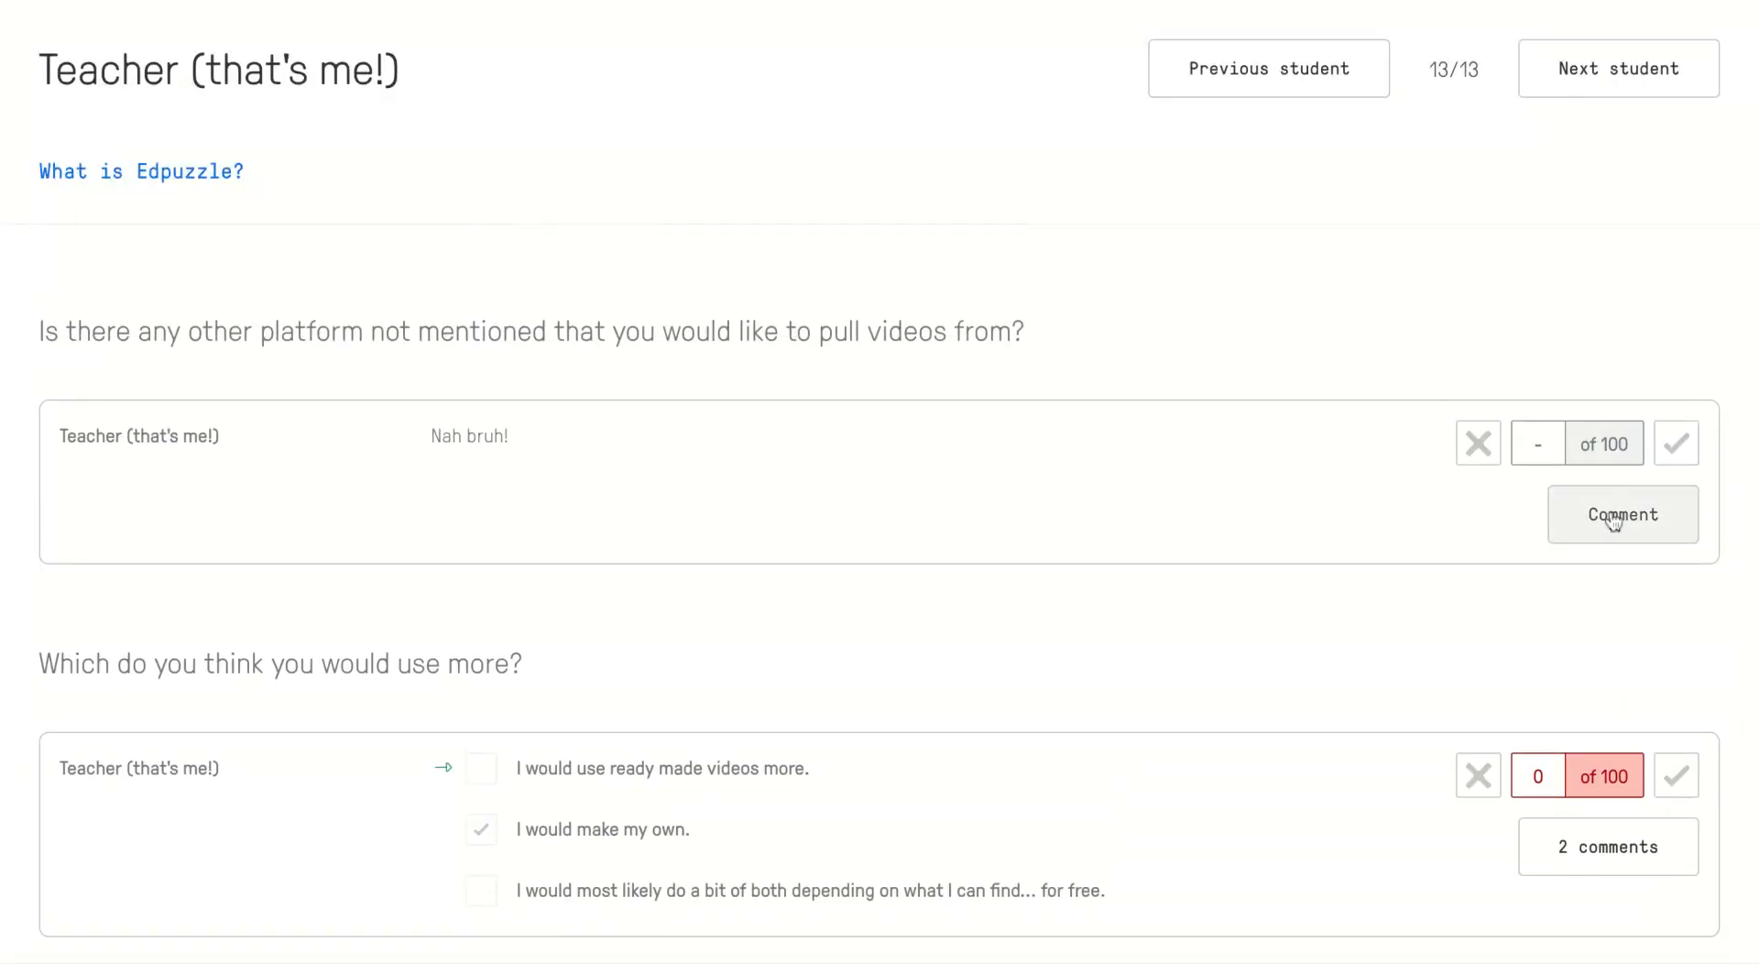
{"action": "left_click", "coordinate": [1476, 446]}
{"action": "left_click", "coordinate": [1476, 446]}
{"action": "left_click", "coordinate": [1537, 443]}
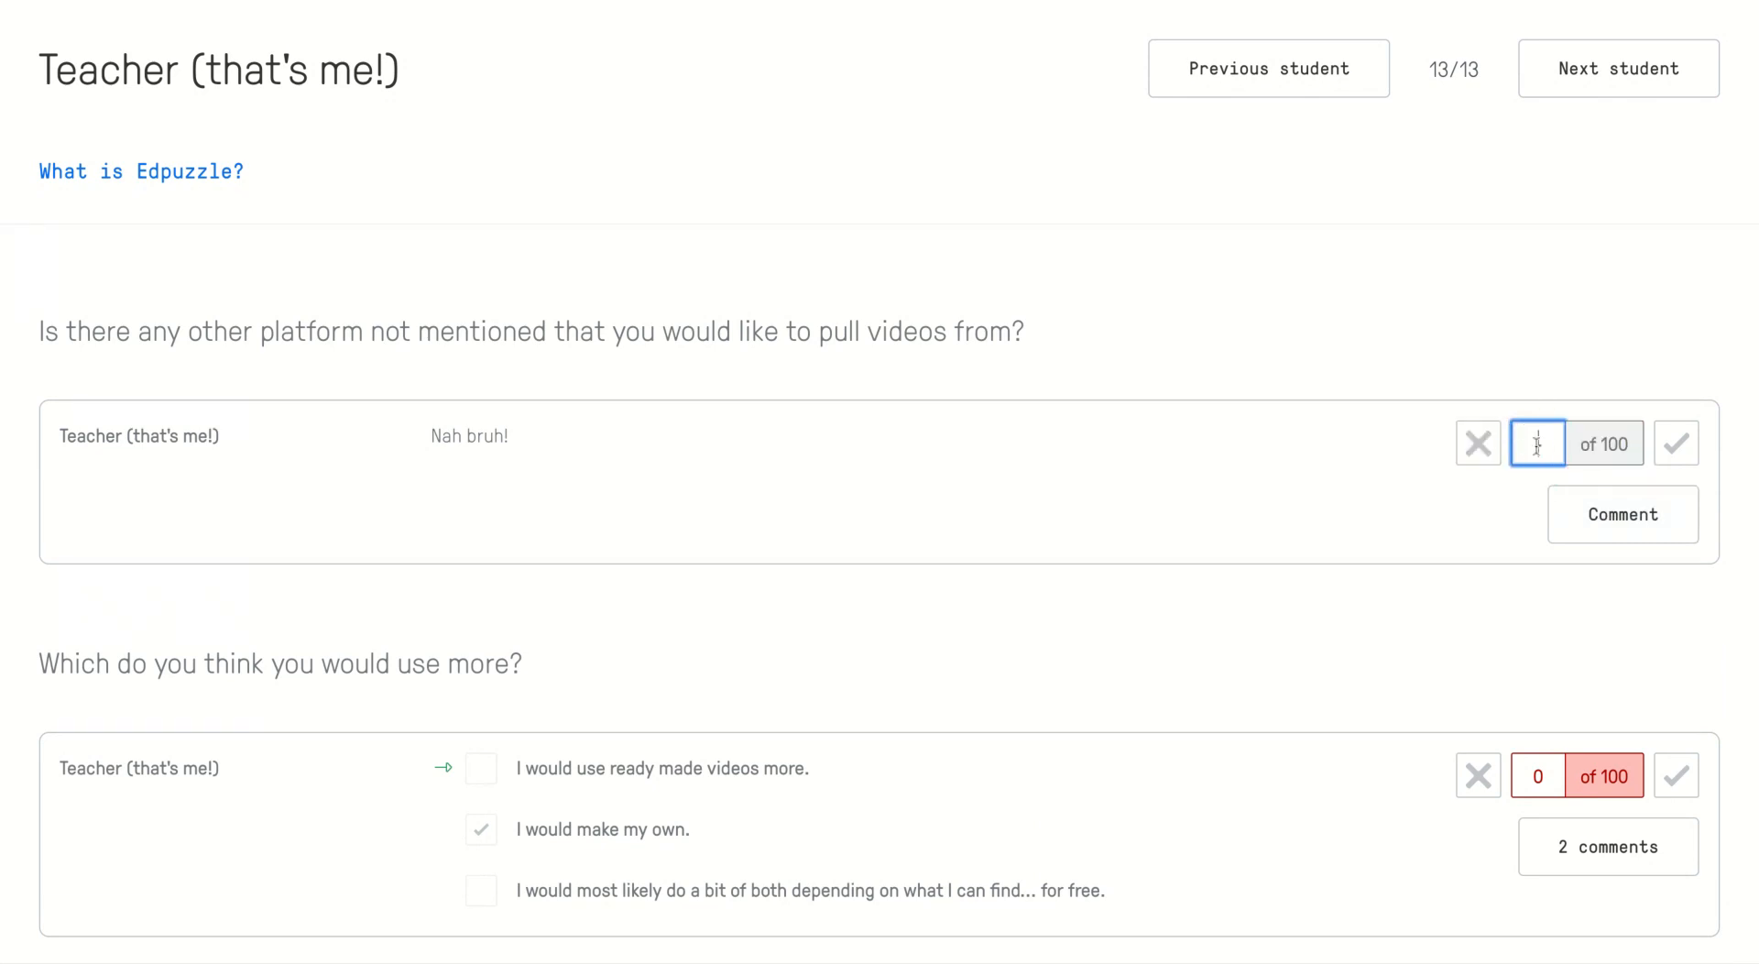
{"action": "type", "text": "93"}
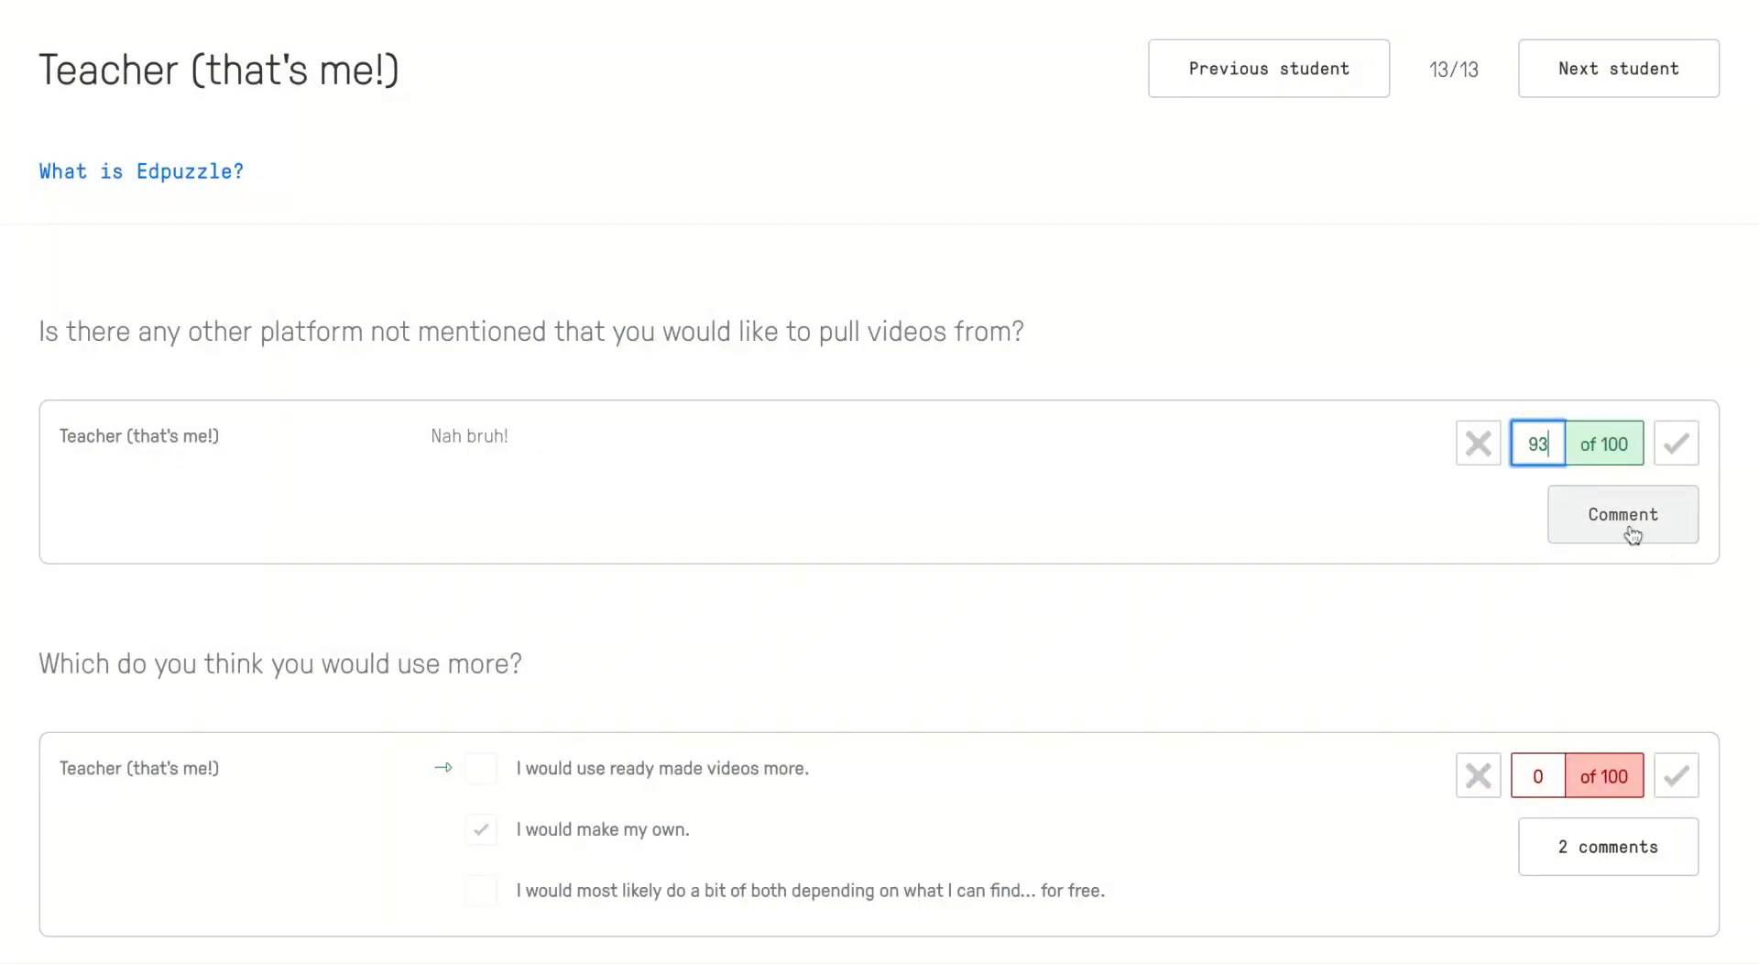
{"action": "left_click", "coordinate": [1674, 445]}
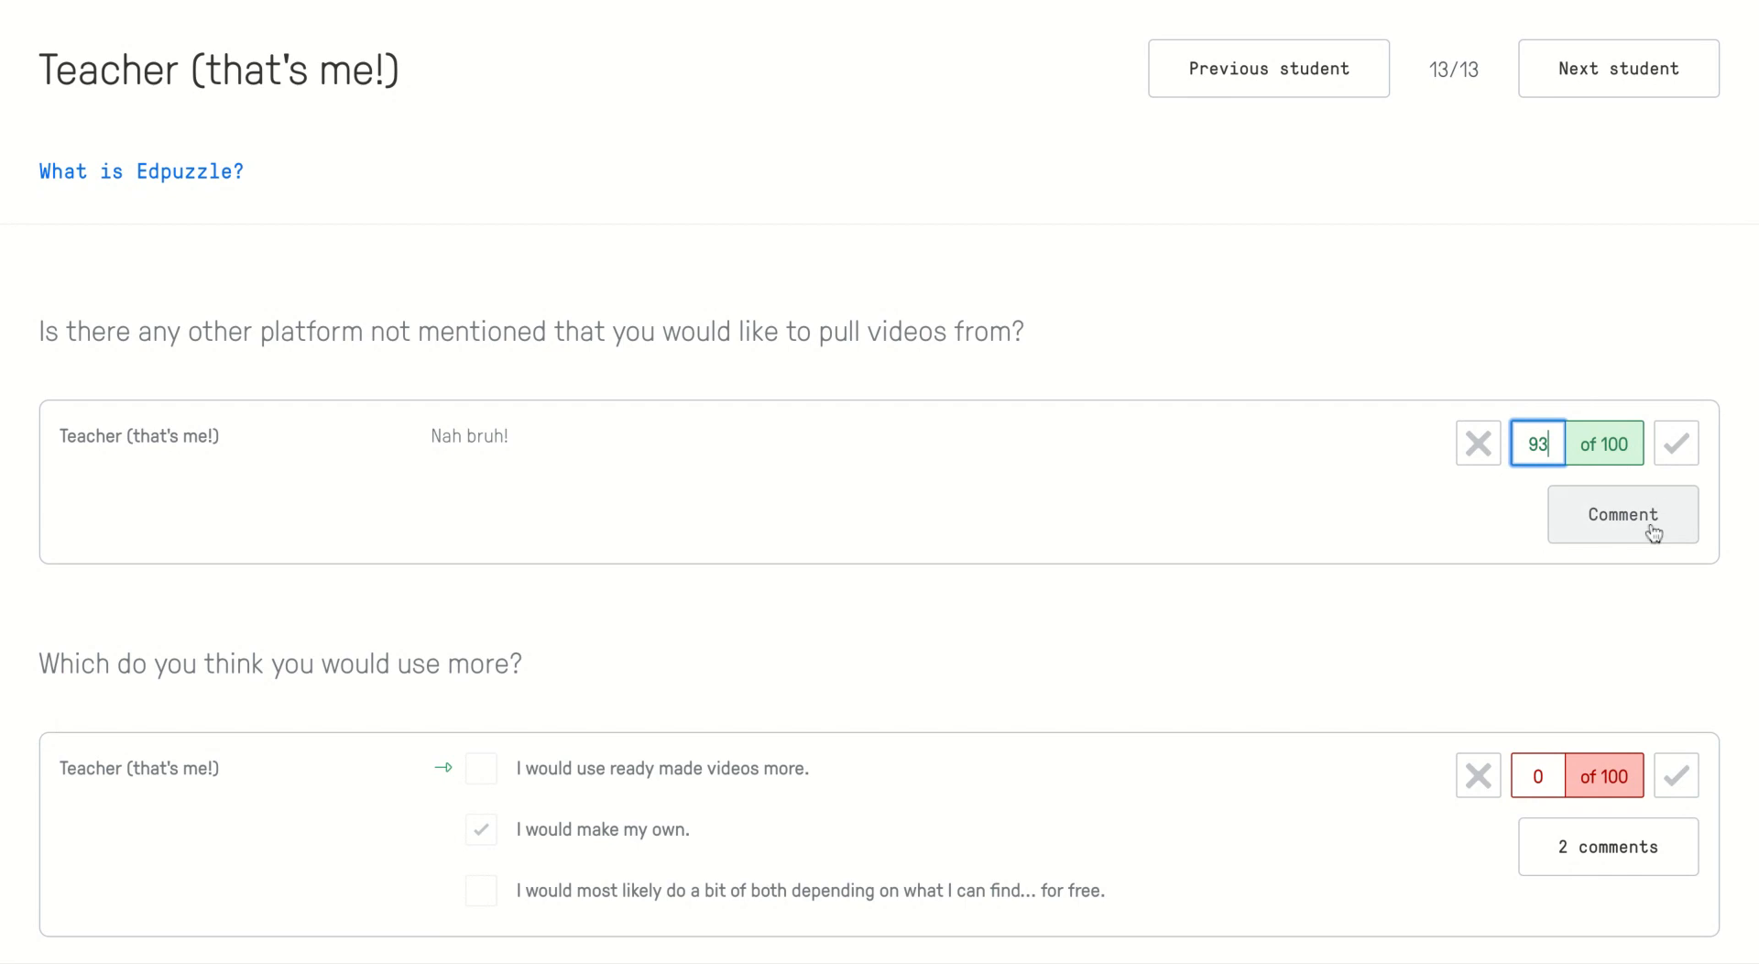
{"action": "left_click", "coordinate": [1680, 447]}
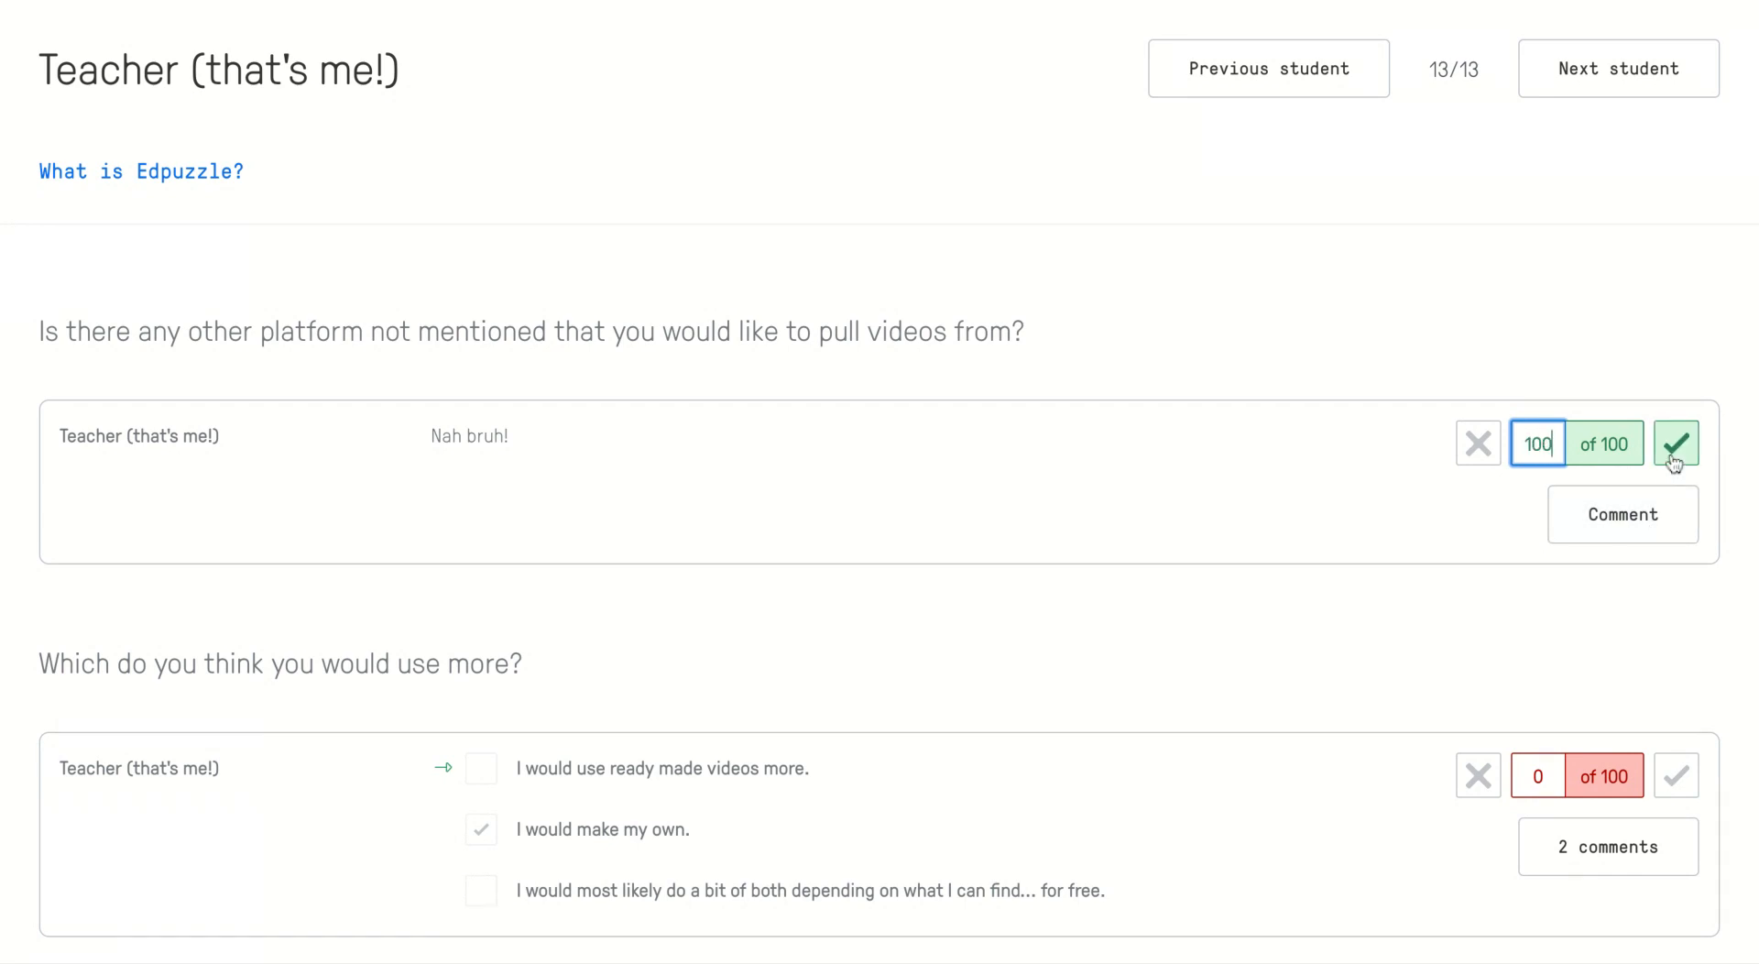
{"action": "left_click", "coordinate": [1680, 446]}
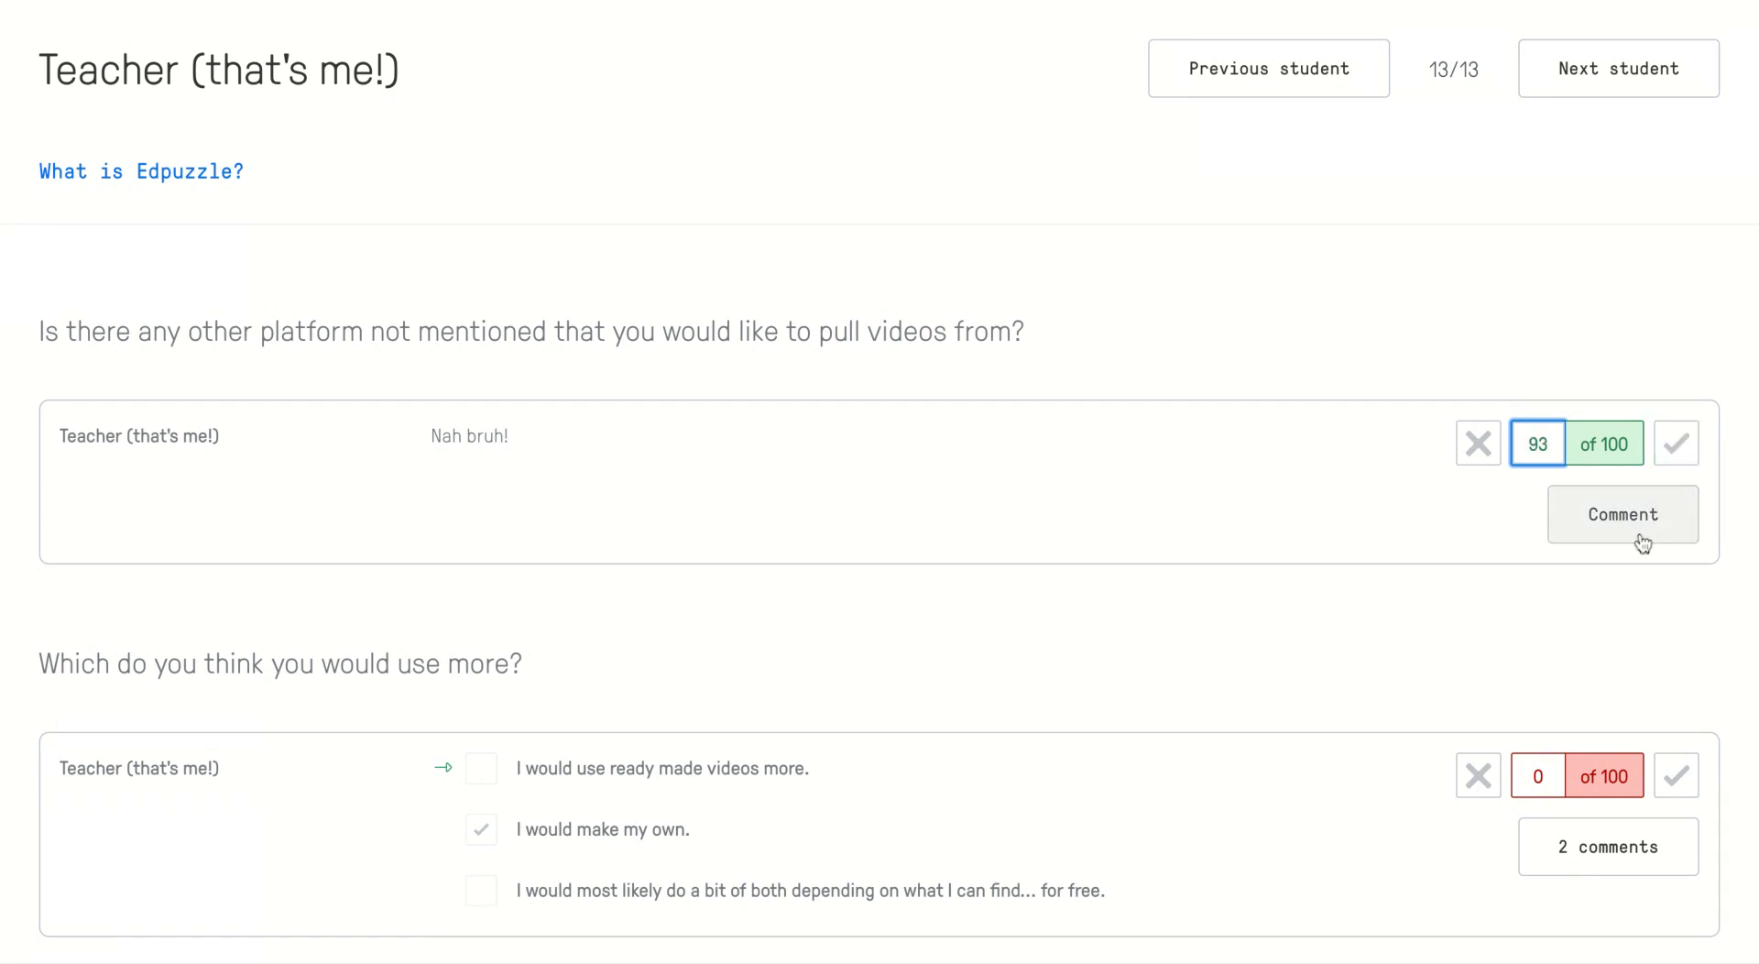
{"action": "left_click", "coordinate": [1676, 446]}
- Post the comment "Let's NOT use slang when answering questions... homie!" on the open-ended answer about other platforms, and close the answer comments
{"action": "left_click", "coordinate": [1610, 517]}
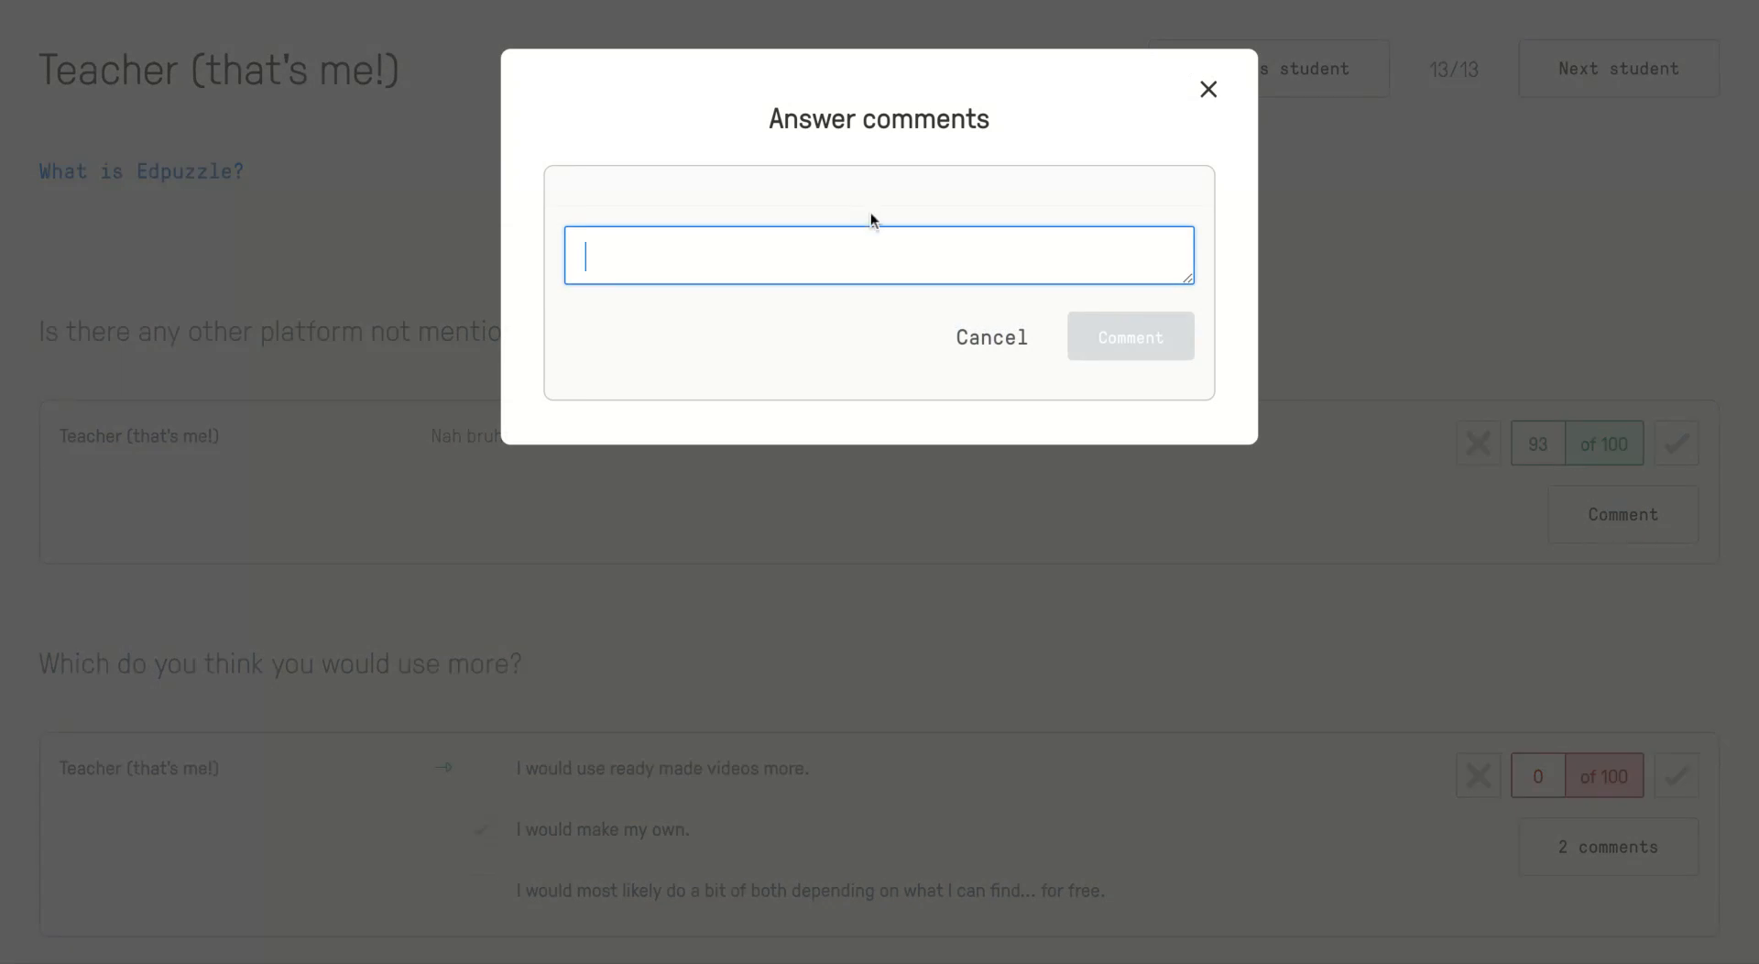
{"action": "type", "text": "Let's n"}
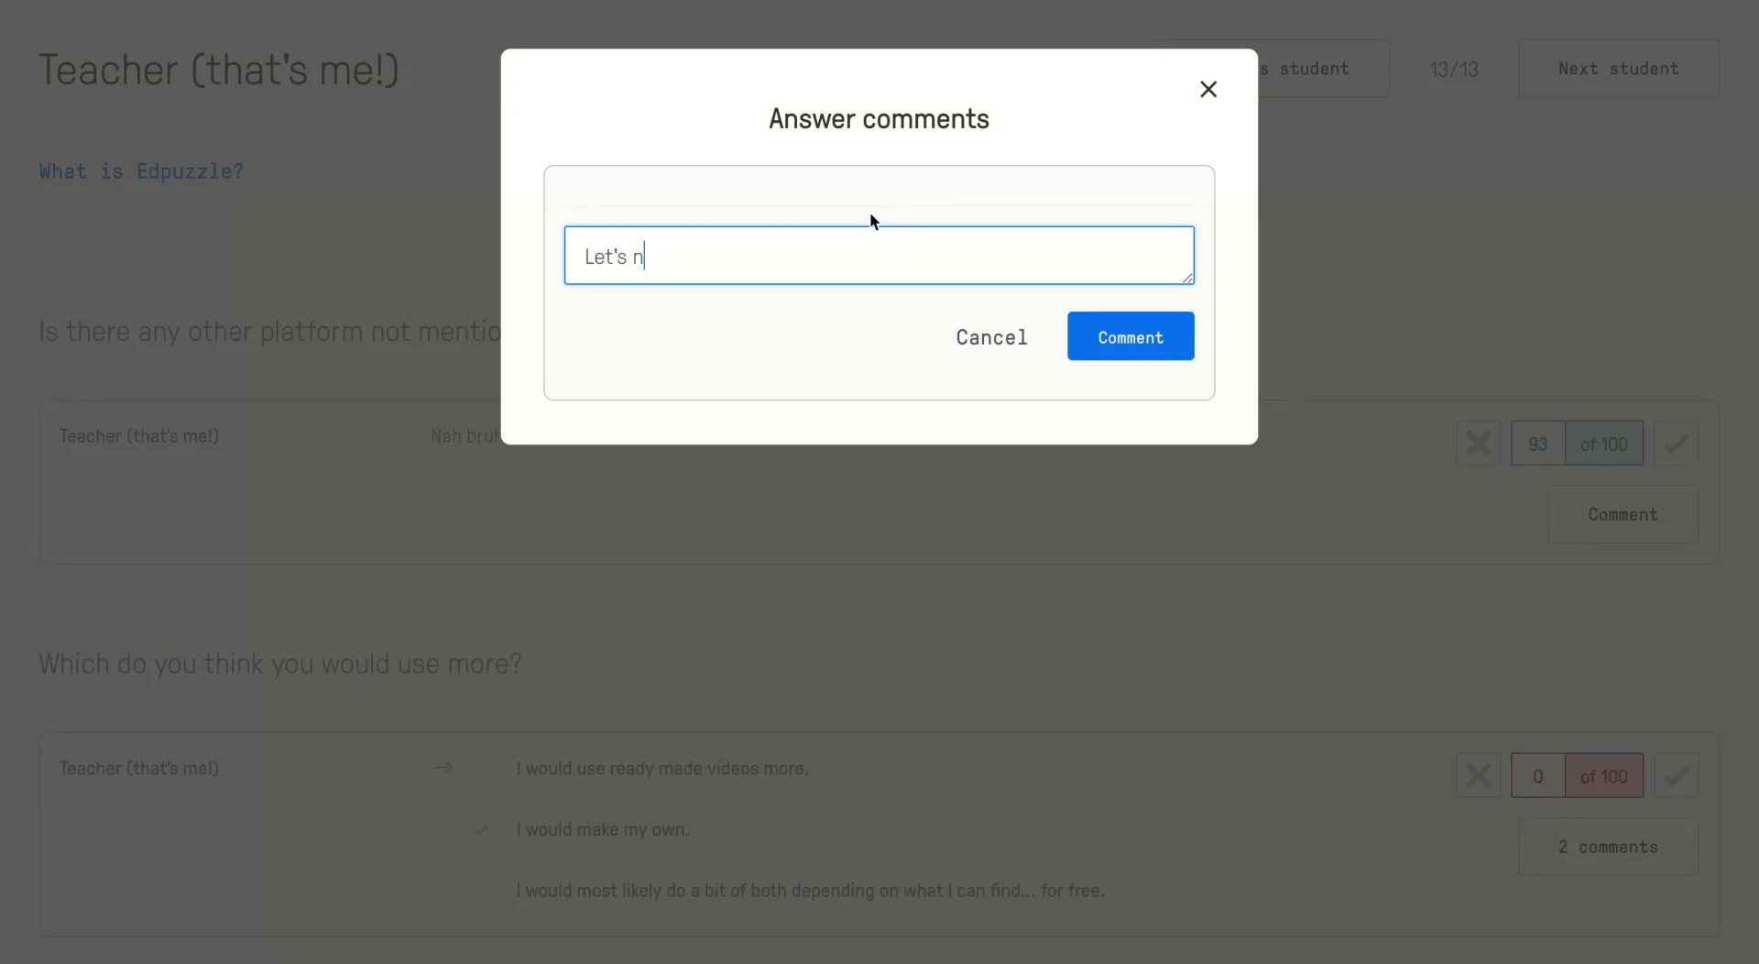
{"action": "key", "text": "BackSpace"}
{"action": "type", "text": "NOT use slang"}
{"action": "key", "text": "BackSpace"}
{"action": "type", "text": ","}
{"action": "key", "text": "BackSpace"}
{"action": "type", "text": "when "}
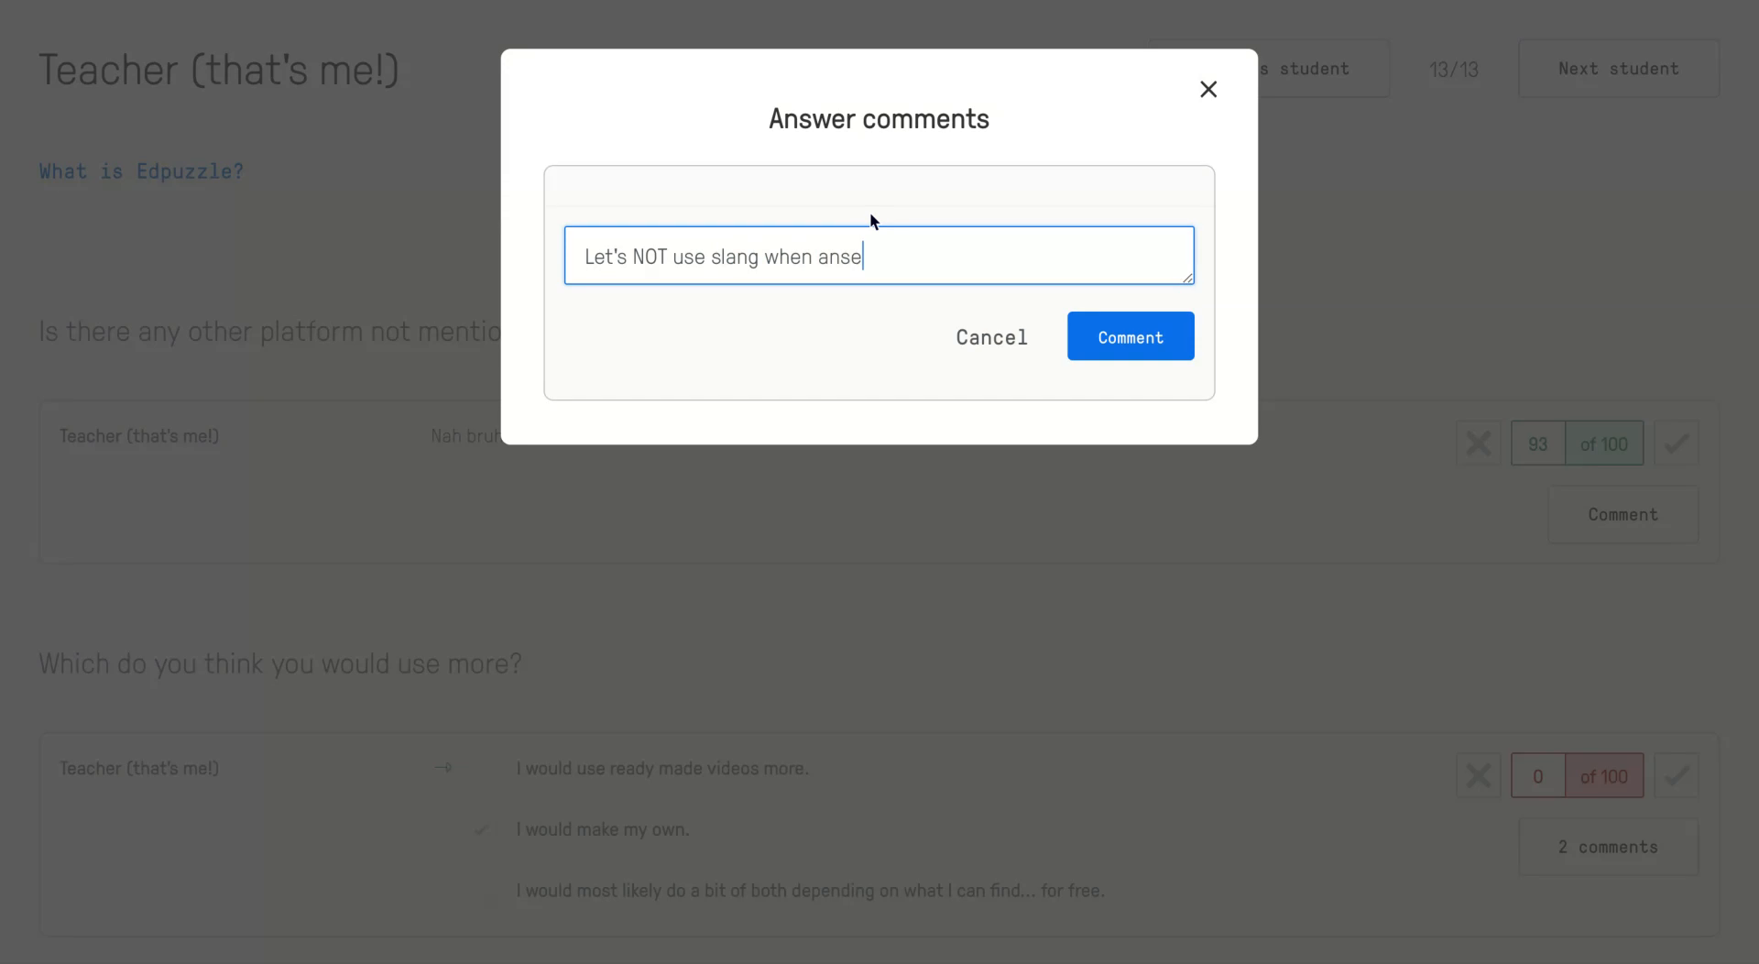
{"action": "type", "text": "answering questions... homie"}
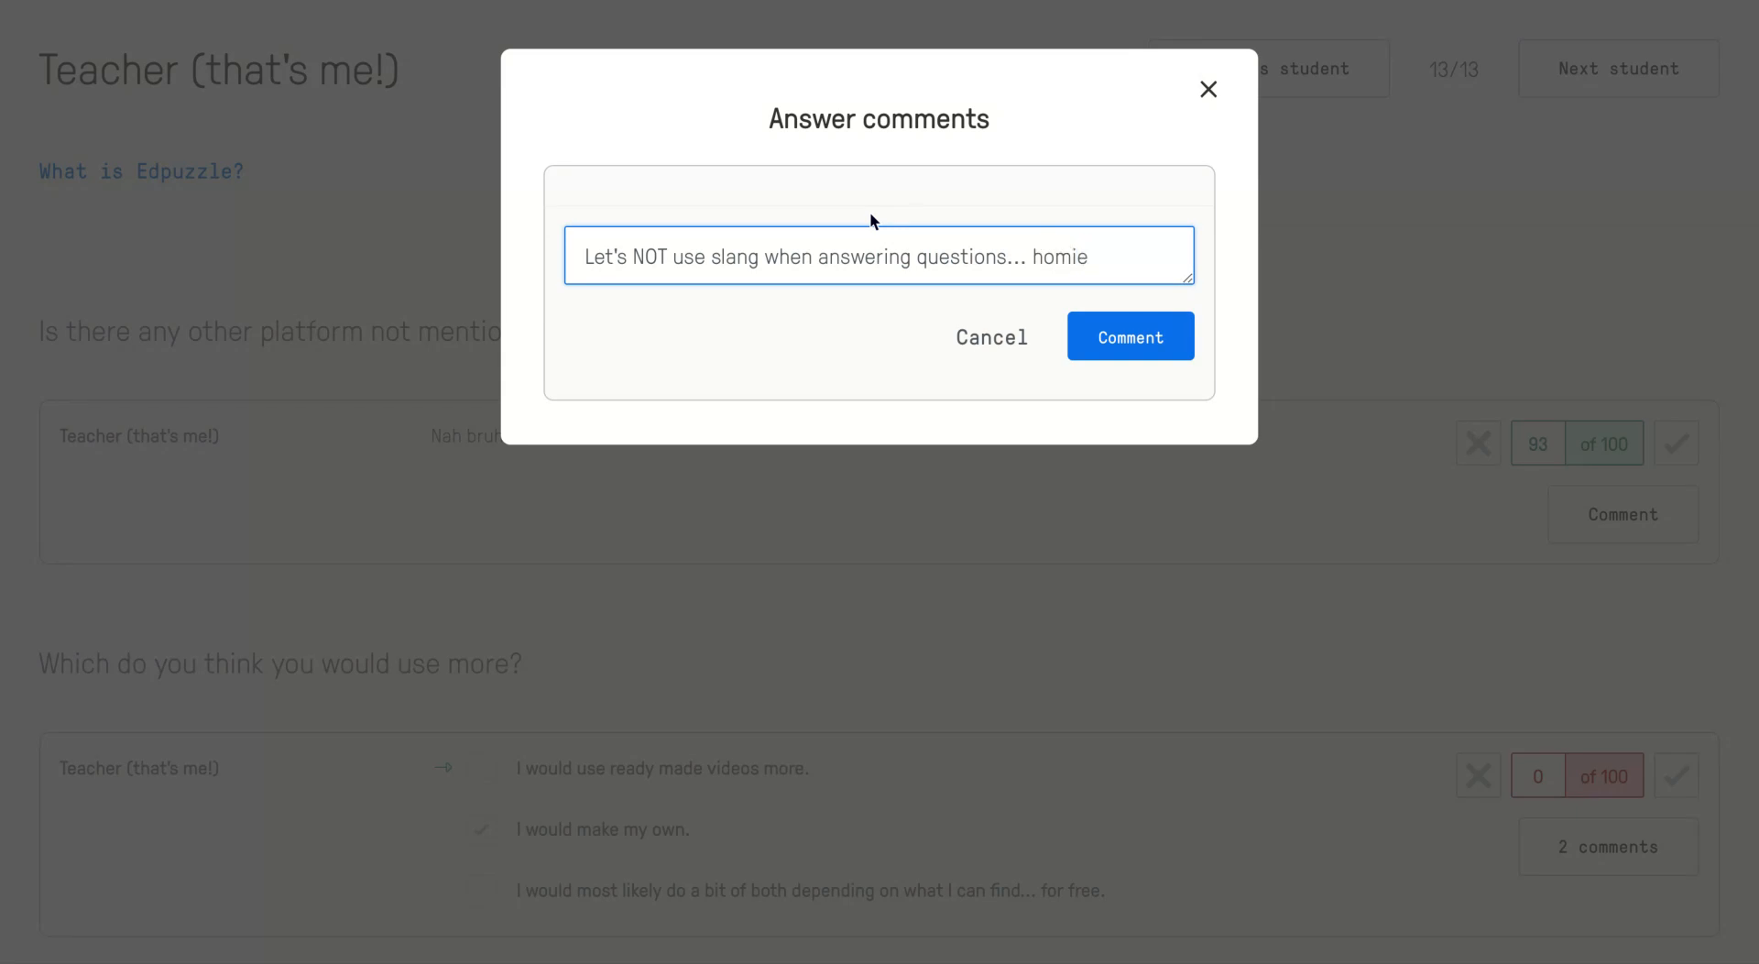
{"action": "type", "text": "!"}
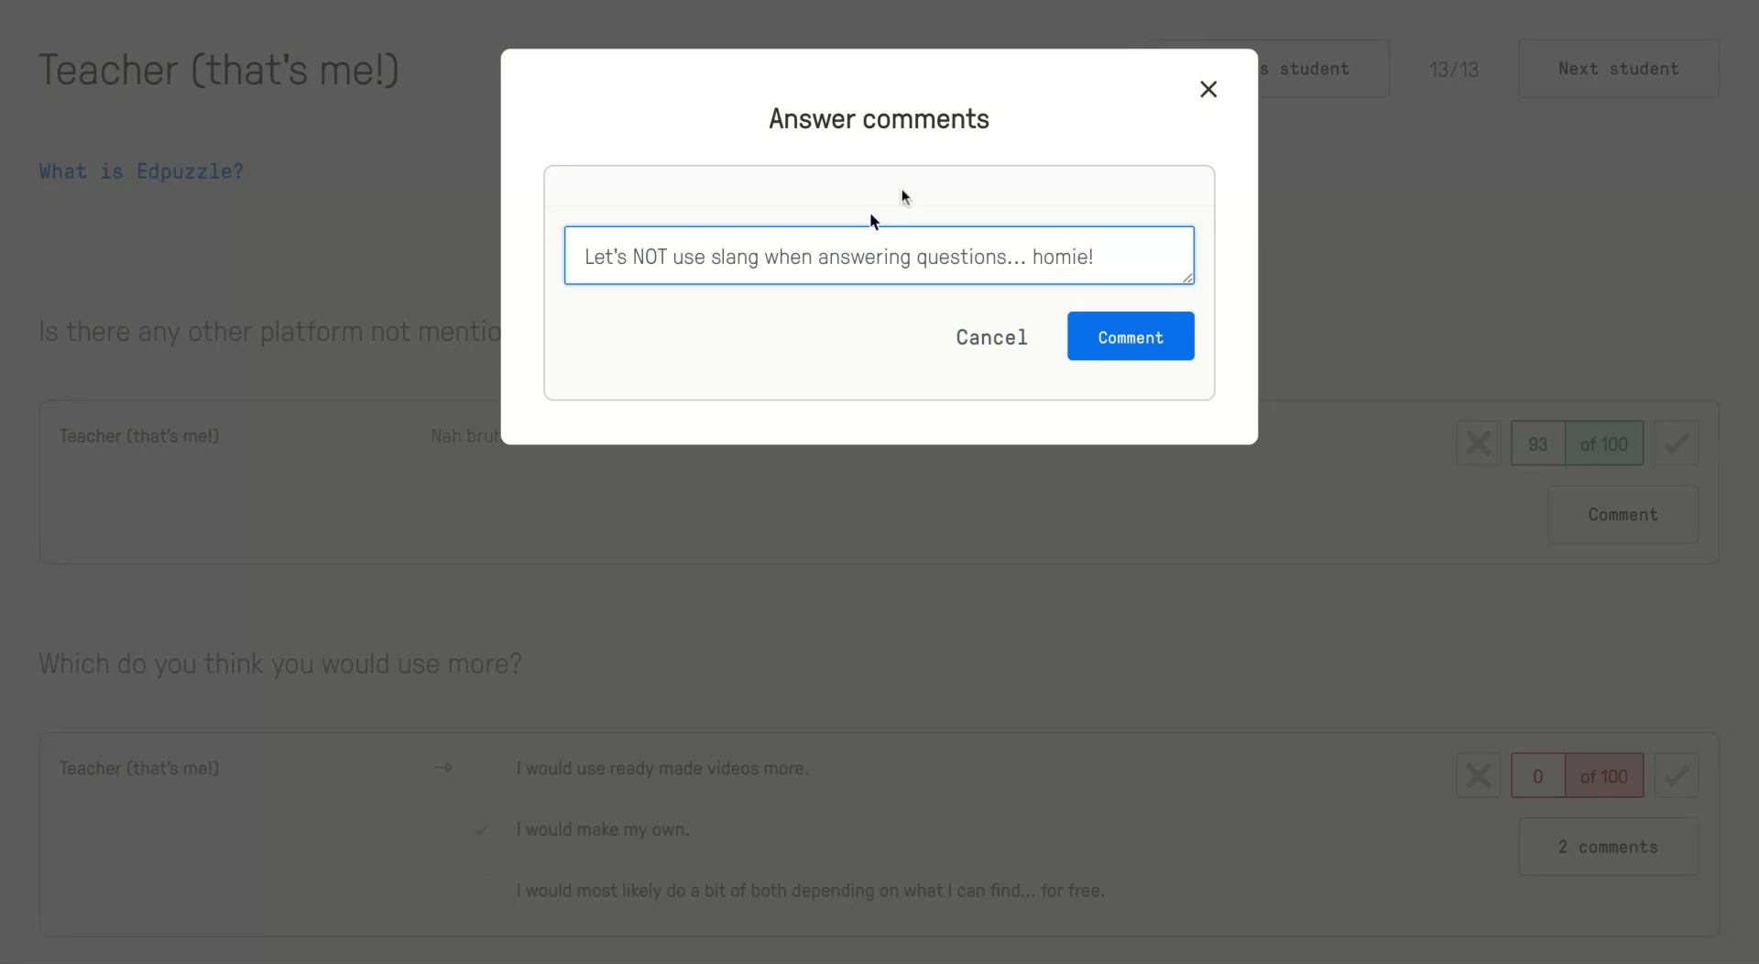
{"action": "left_click", "coordinate": [1114, 339]}
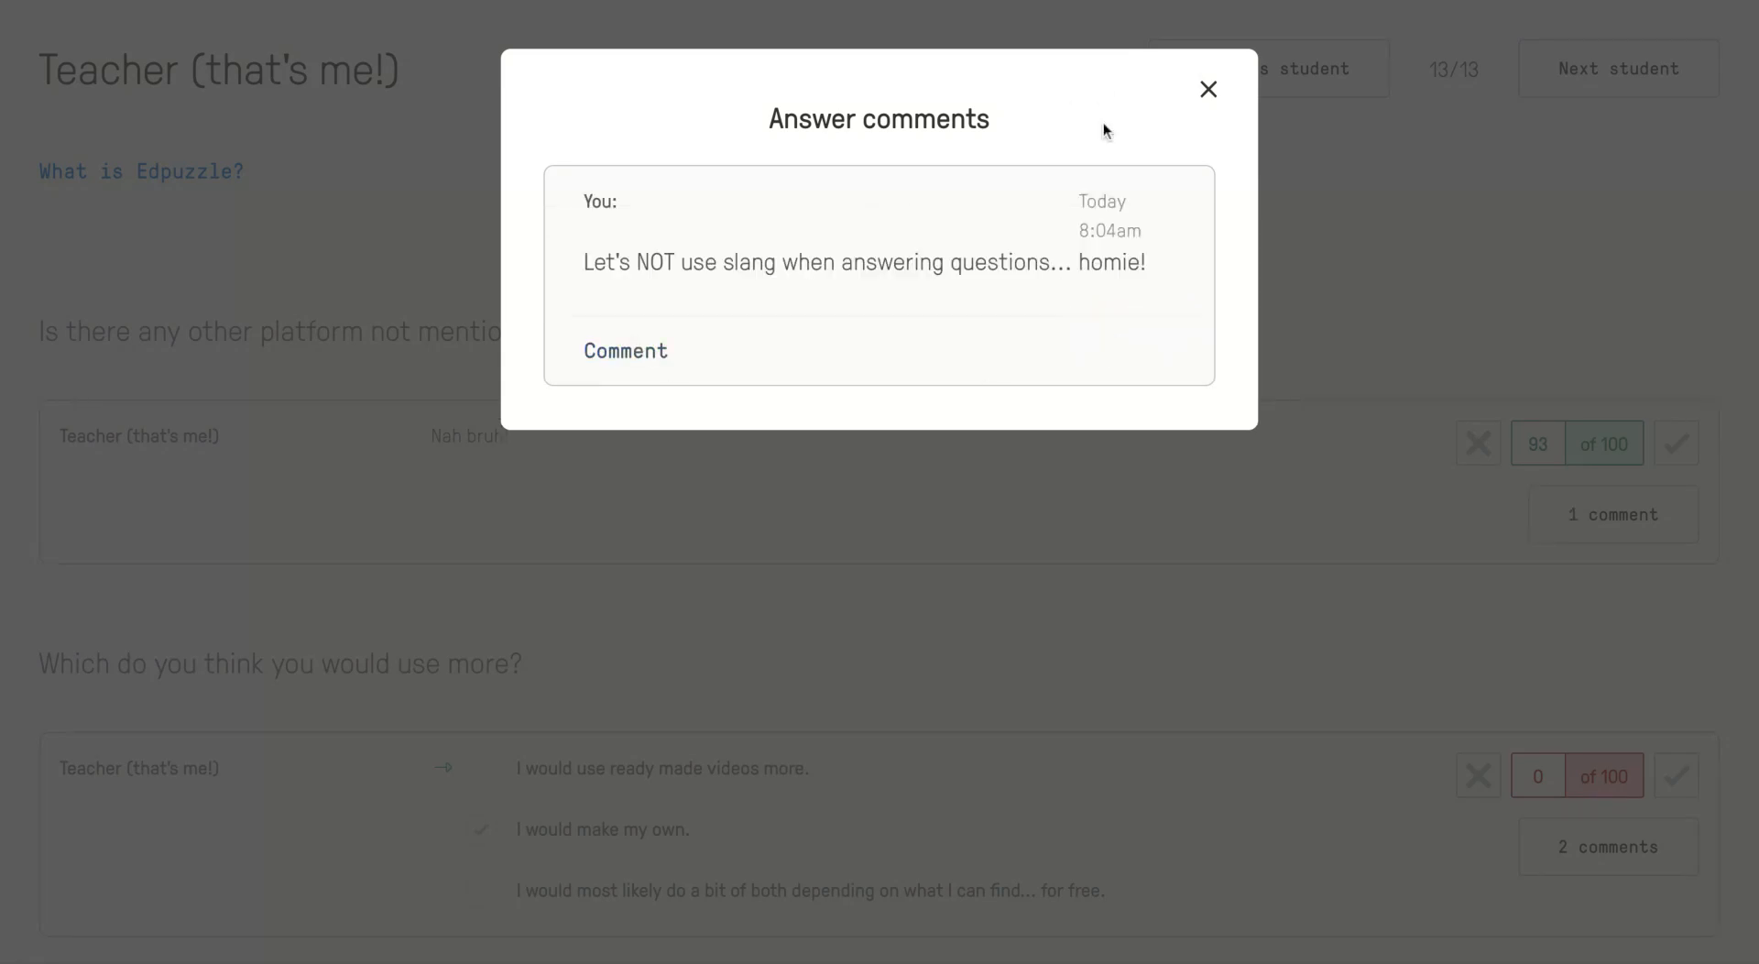
{"action": "left_click", "coordinate": [1211, 96]}
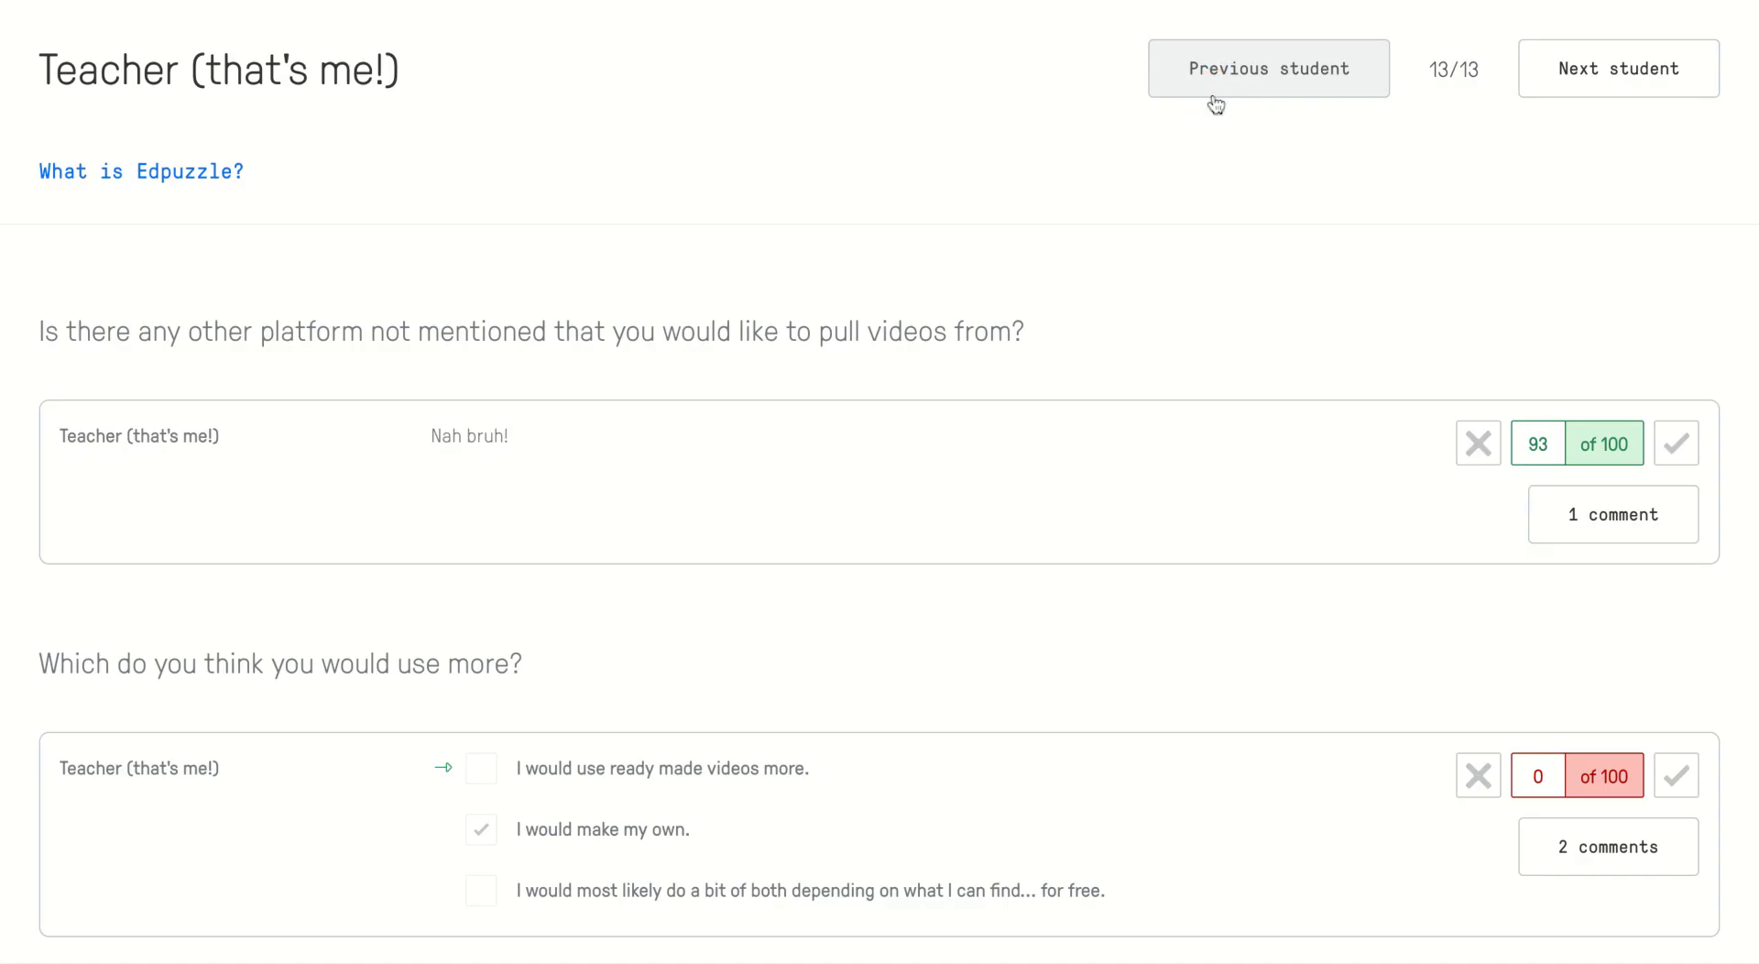
- Reread the comments on the "Which do you think you would use more?" answer and close them
{"action": "scroll", "coordinate": [1207, 557], "scroll_direction": "down", "scroll_amount": 5}
{"action": "scroll", "coordinate": [1207, 557], "scroll_direction": "up", "scroll_amount": 4}
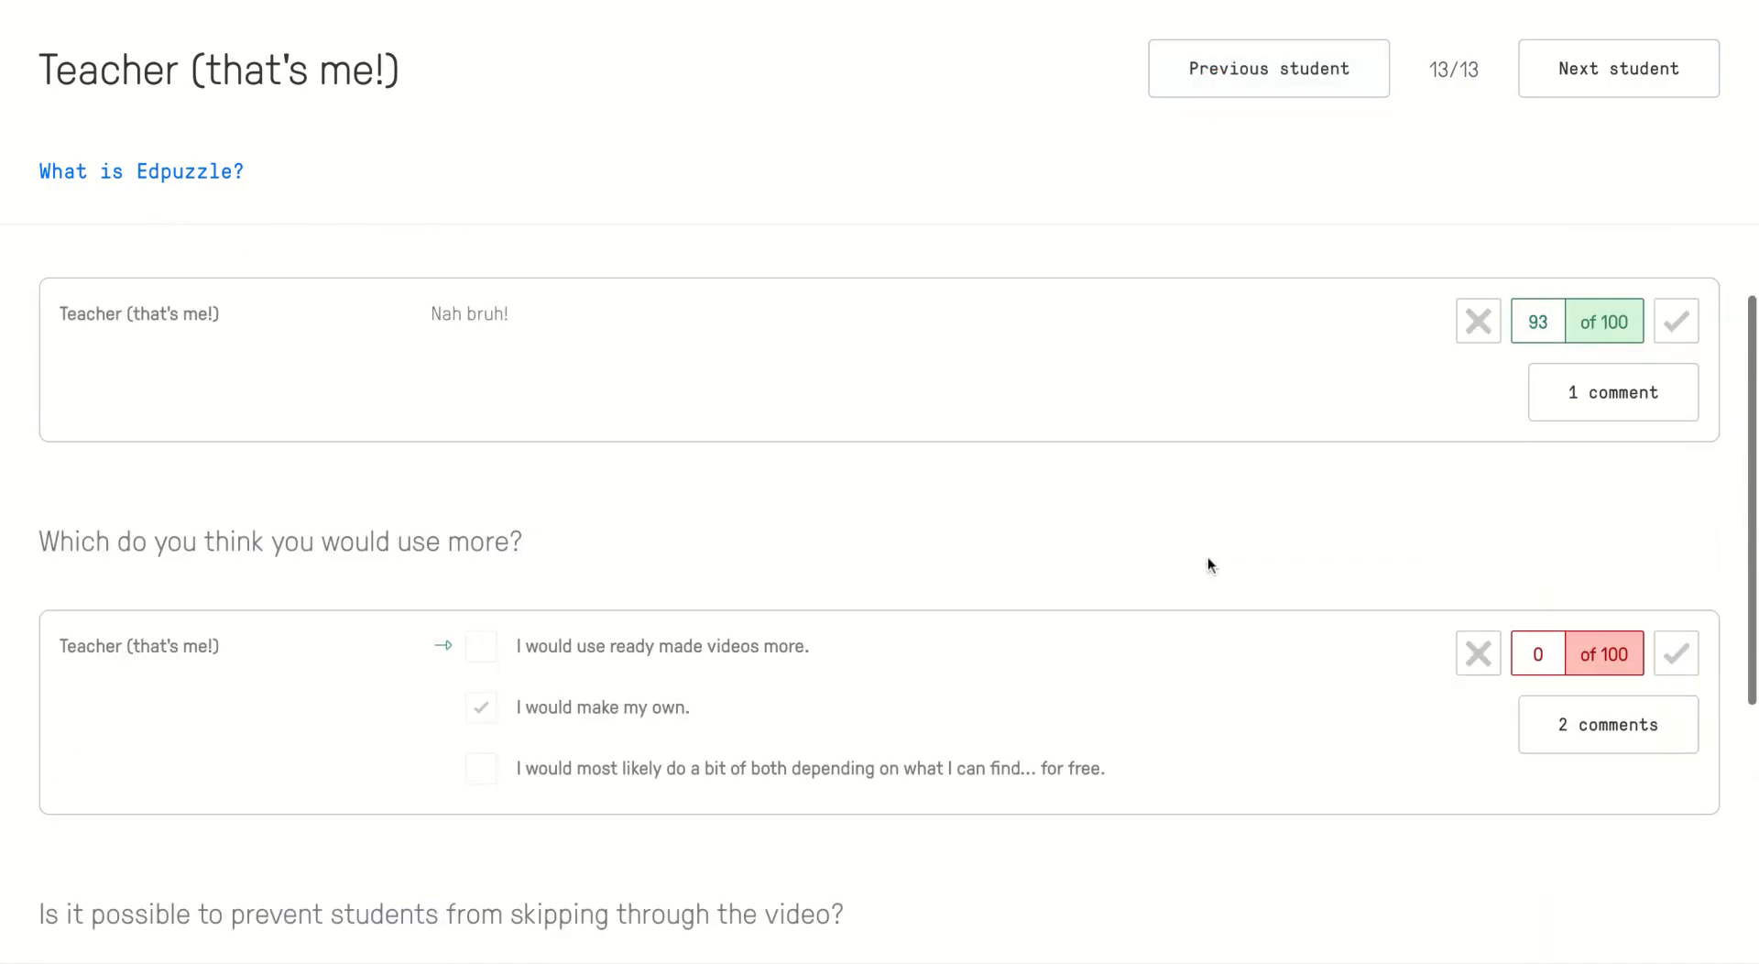
{"action": "scroll", "coordinate": [1207, 557], "scroll_direction": "down", "scroll_amount": 4}
{"action": "scroll", "coordinate": [1206, 565], "scroll_direction": "down", "scroll_amount": 1}
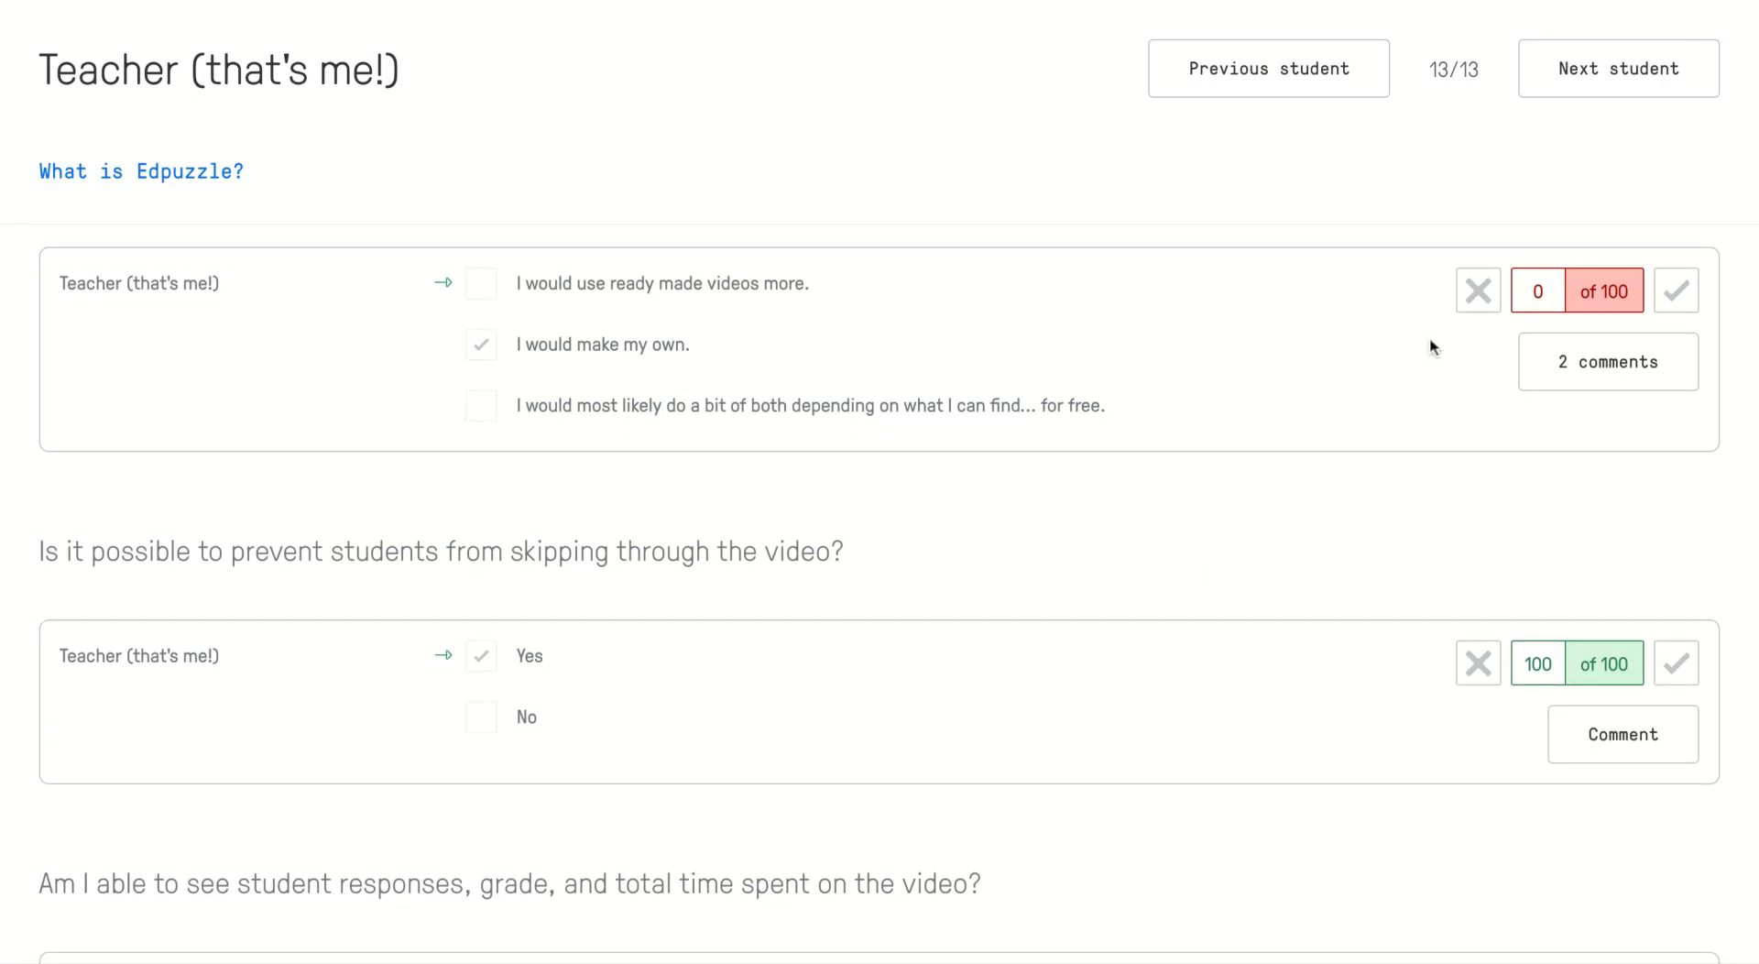
{"action": "left_click", "coordinate": [1660, 366]}
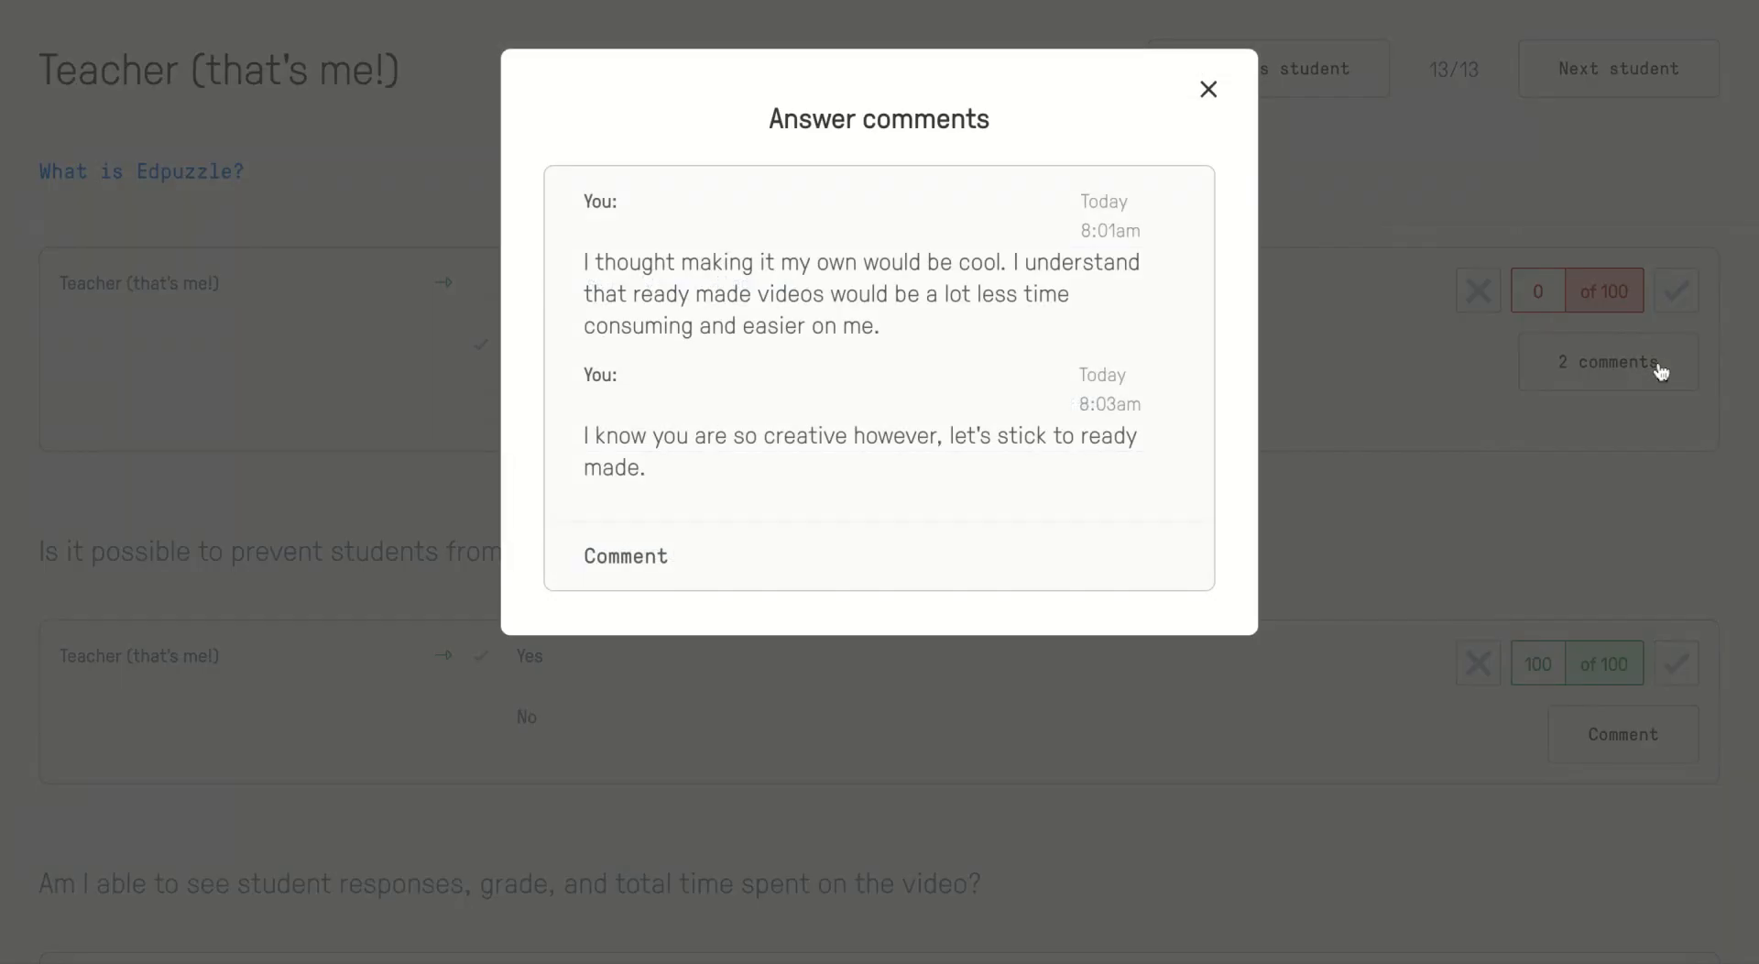
{"action": "left_click", "coordinate": [1209, 91]}
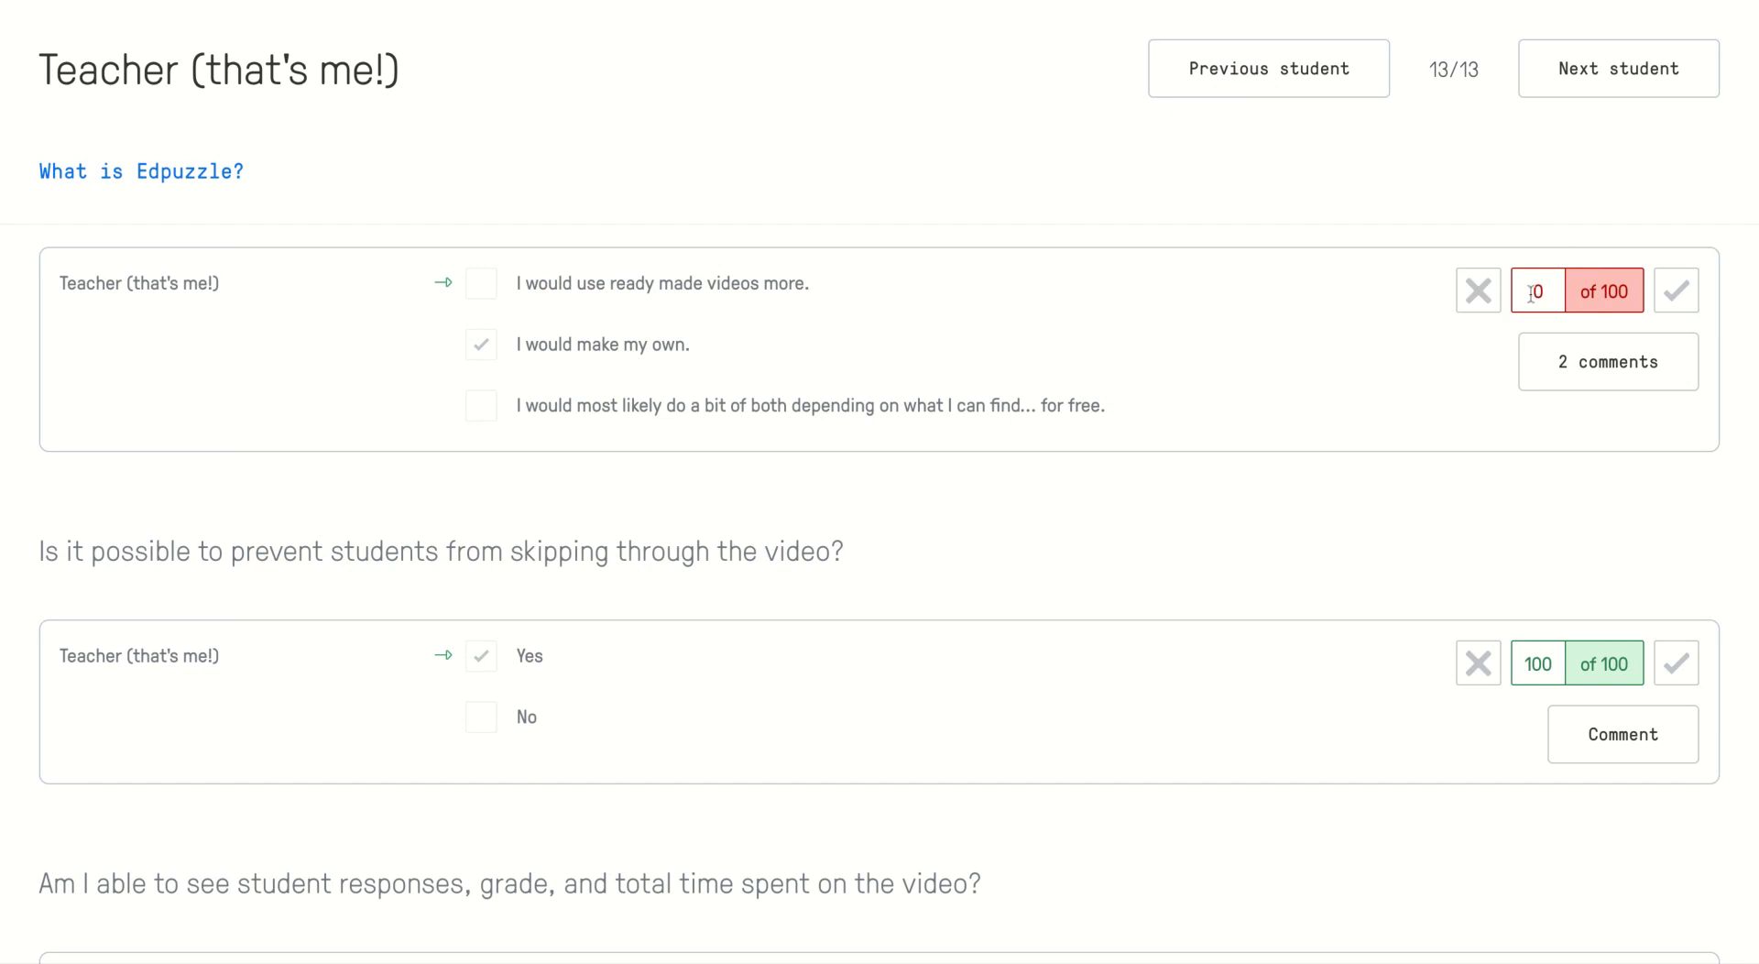
- Set the grade of the "Which do you think you would use more?" answer to 85 of 100
{"action": "left_click", "coordinate": [1544, 289]}
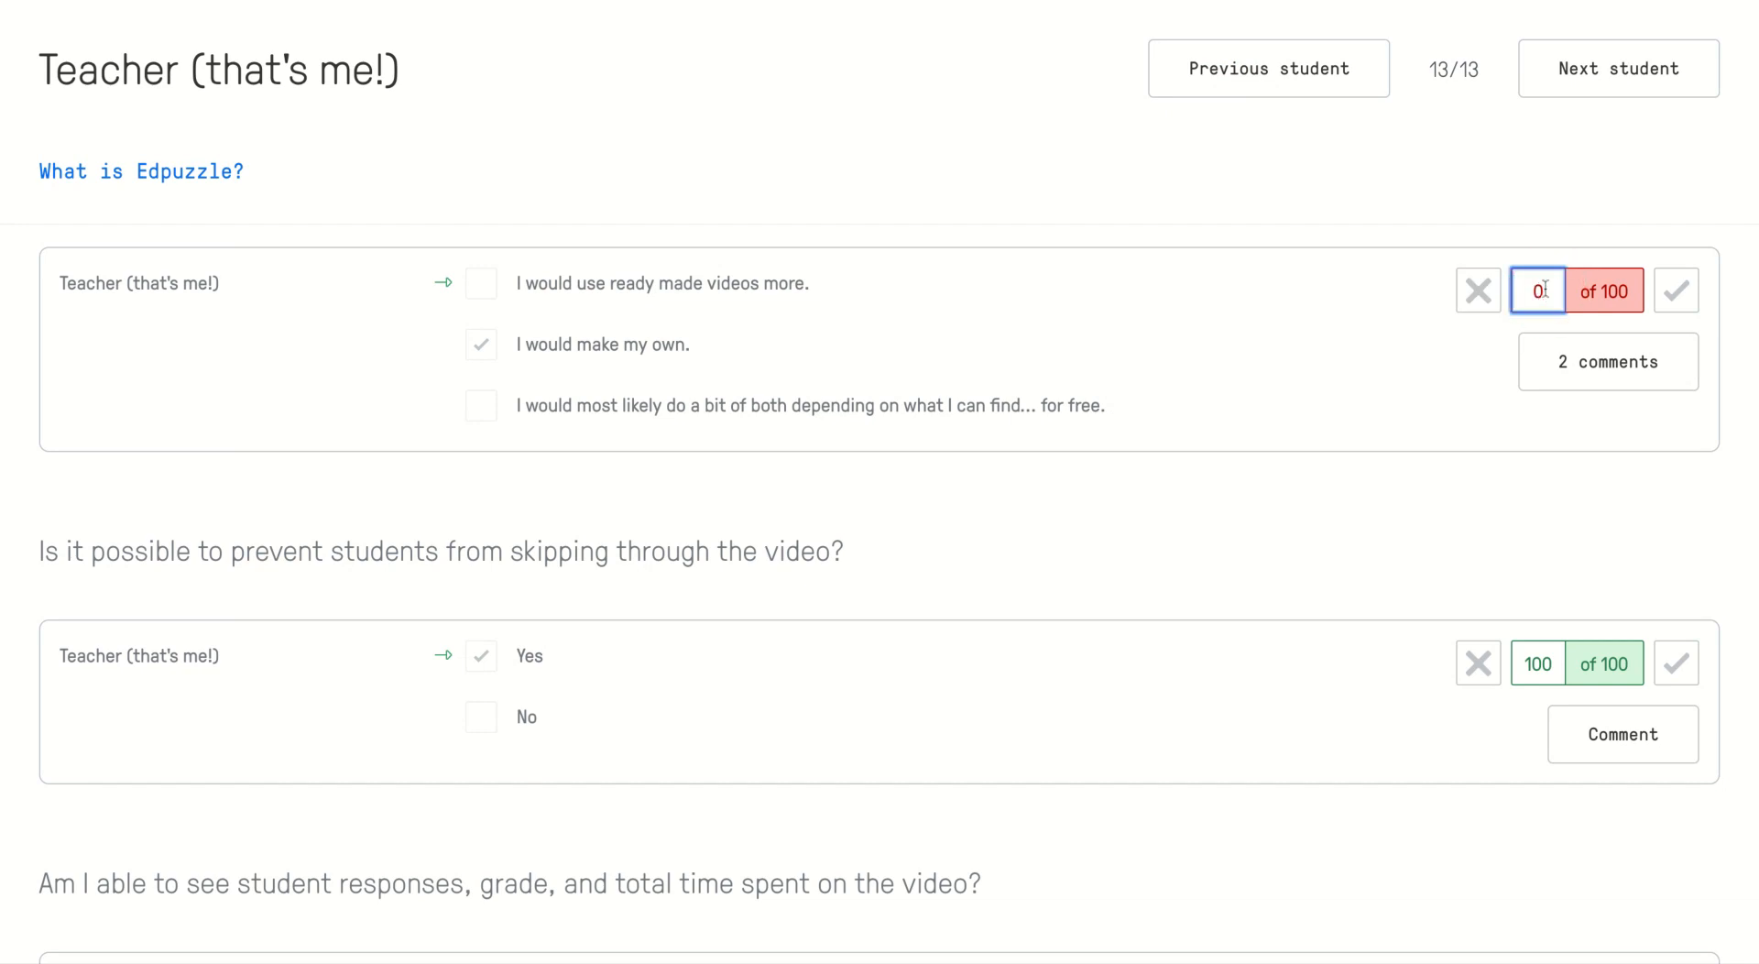
{"action": "key", "text": "BackSpace"}
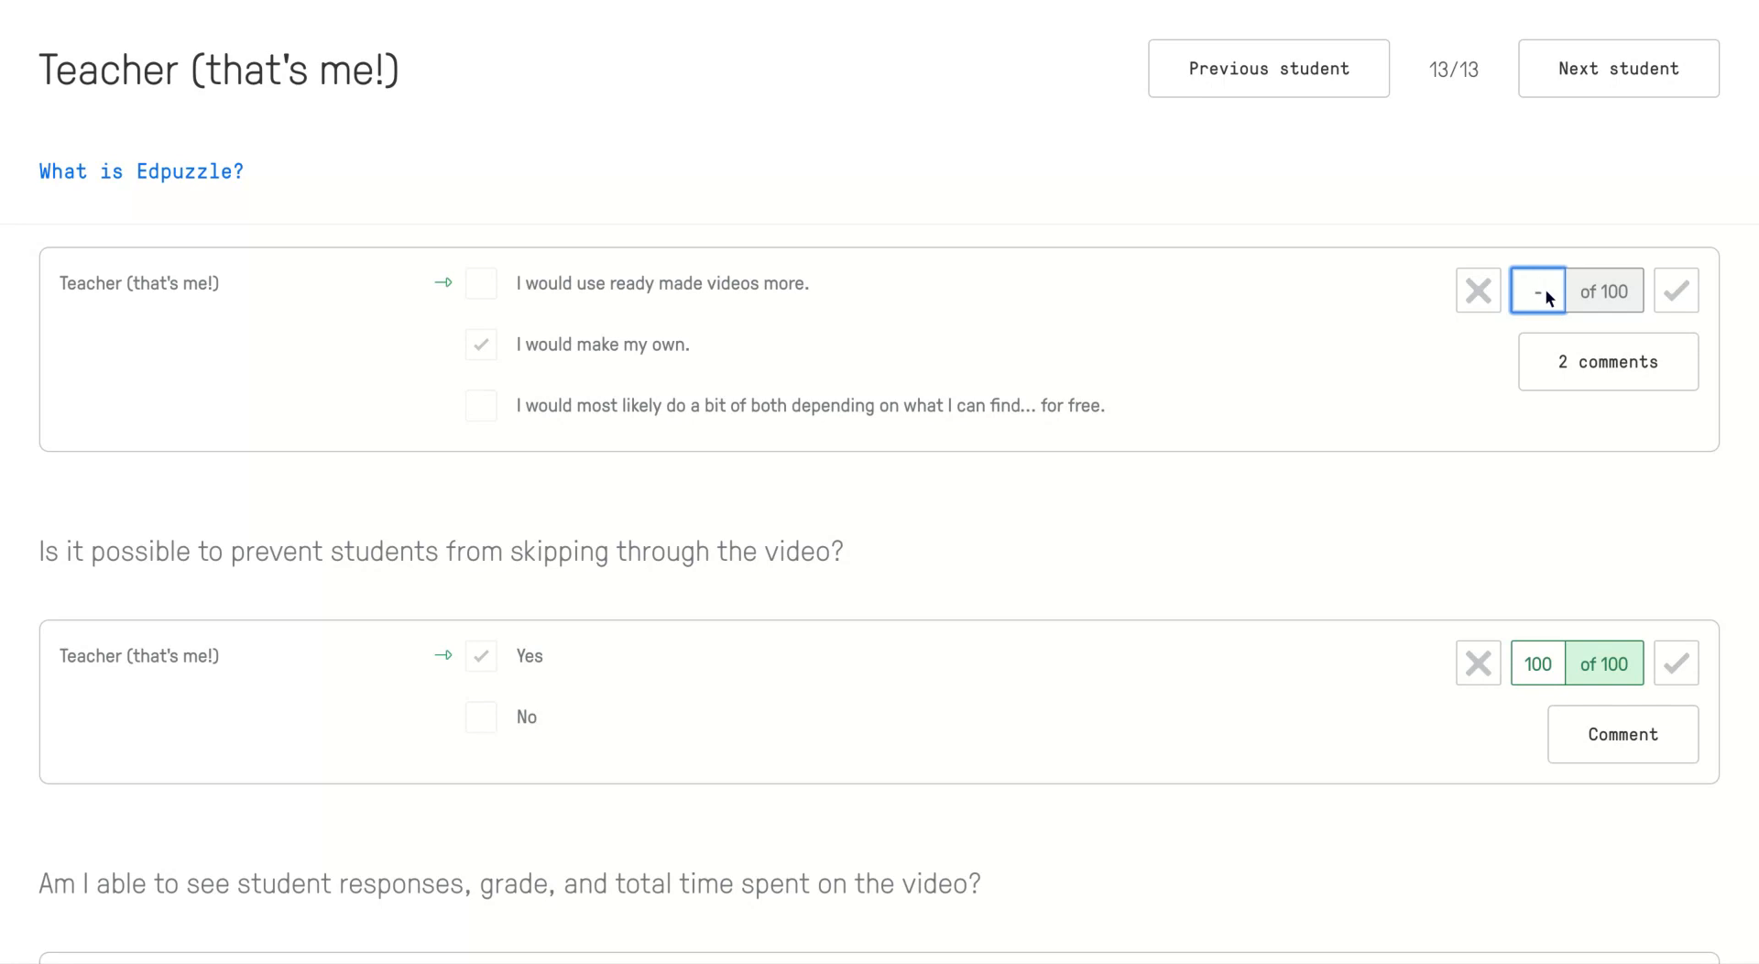
{"action": "type", "text": "85"}
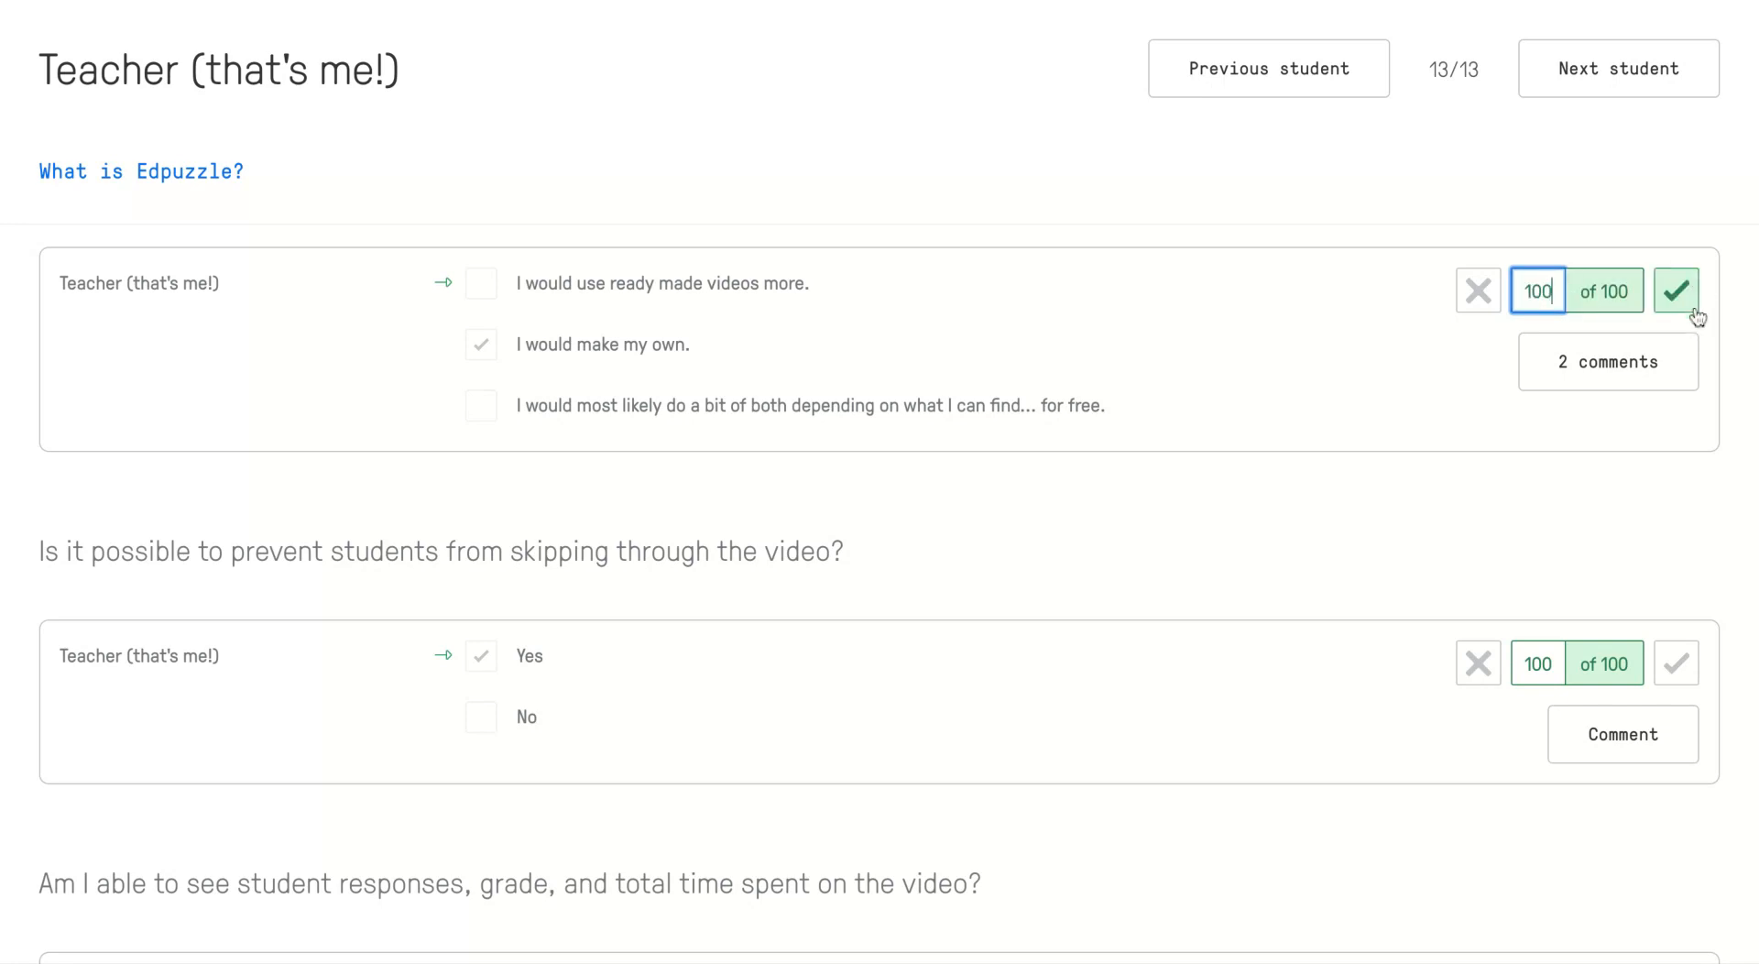
{"action": "left_click", "coordinate": [1514, 474]}
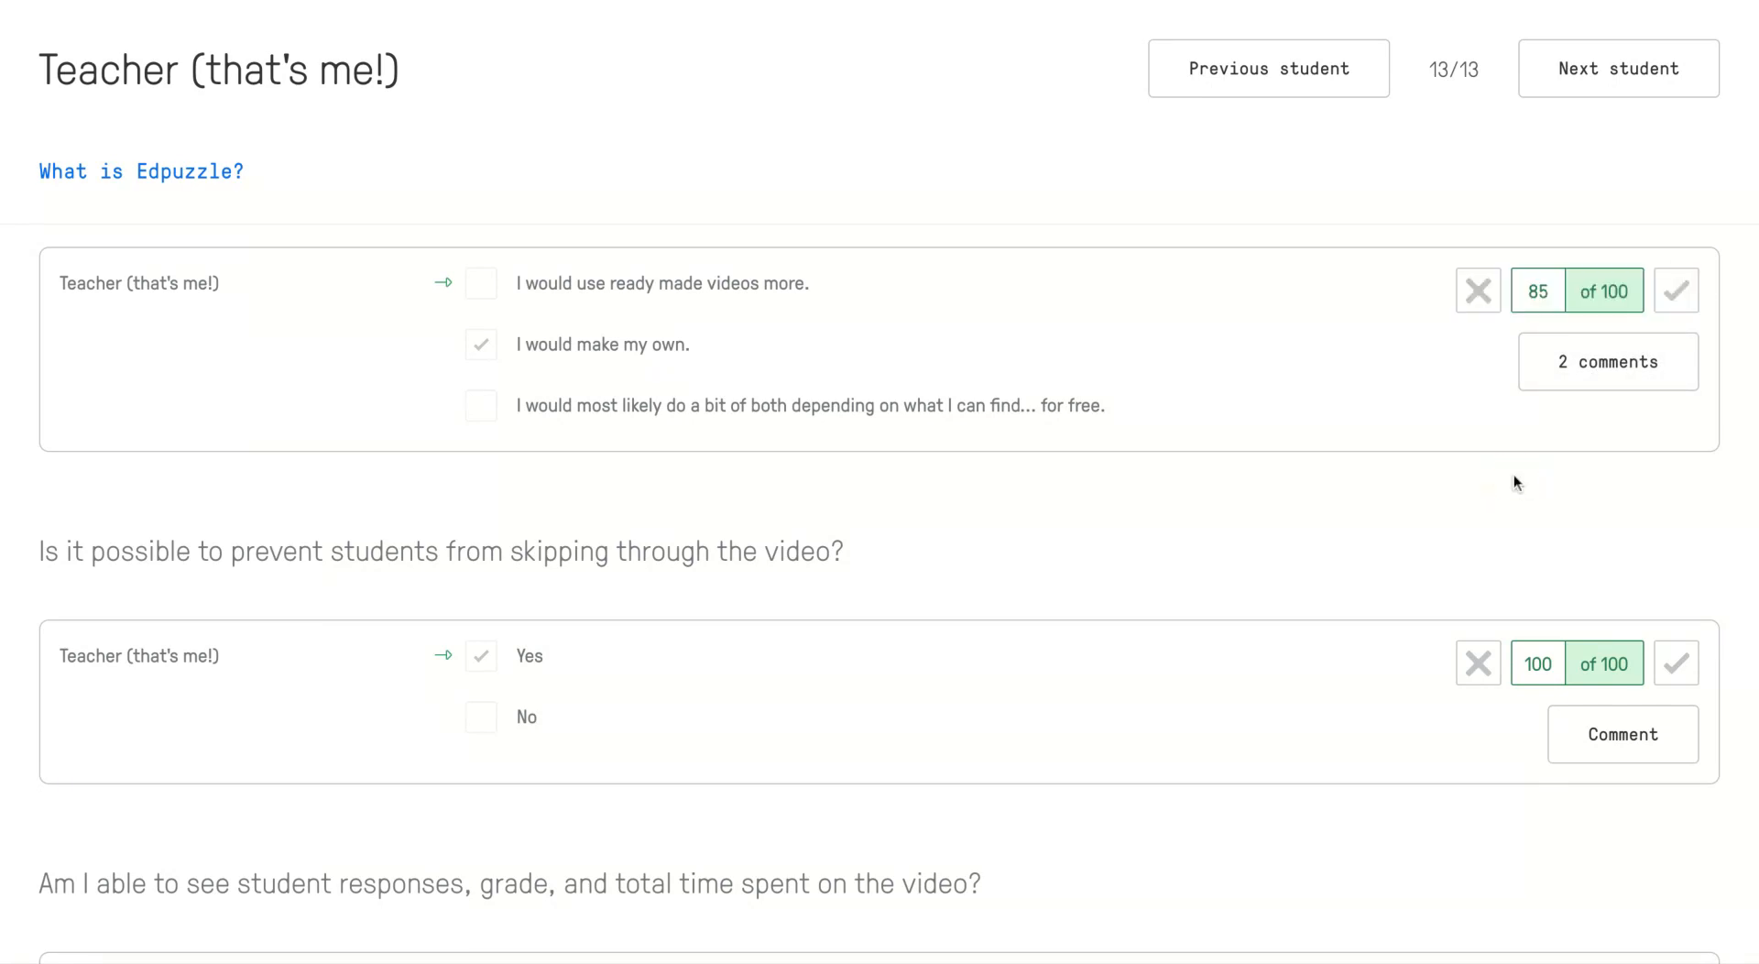
- Review the teacher attempt's question scores, overall grade, time spent and number of views per video section
{"action": "scroll", "coordinate": [1513, 475], "scroll_direction": "down", "scroll_amount": 2}
{"action": "scroll", "coordinate": [1512, 474], "scroll_direction": "up", "scroll_amount": 10}
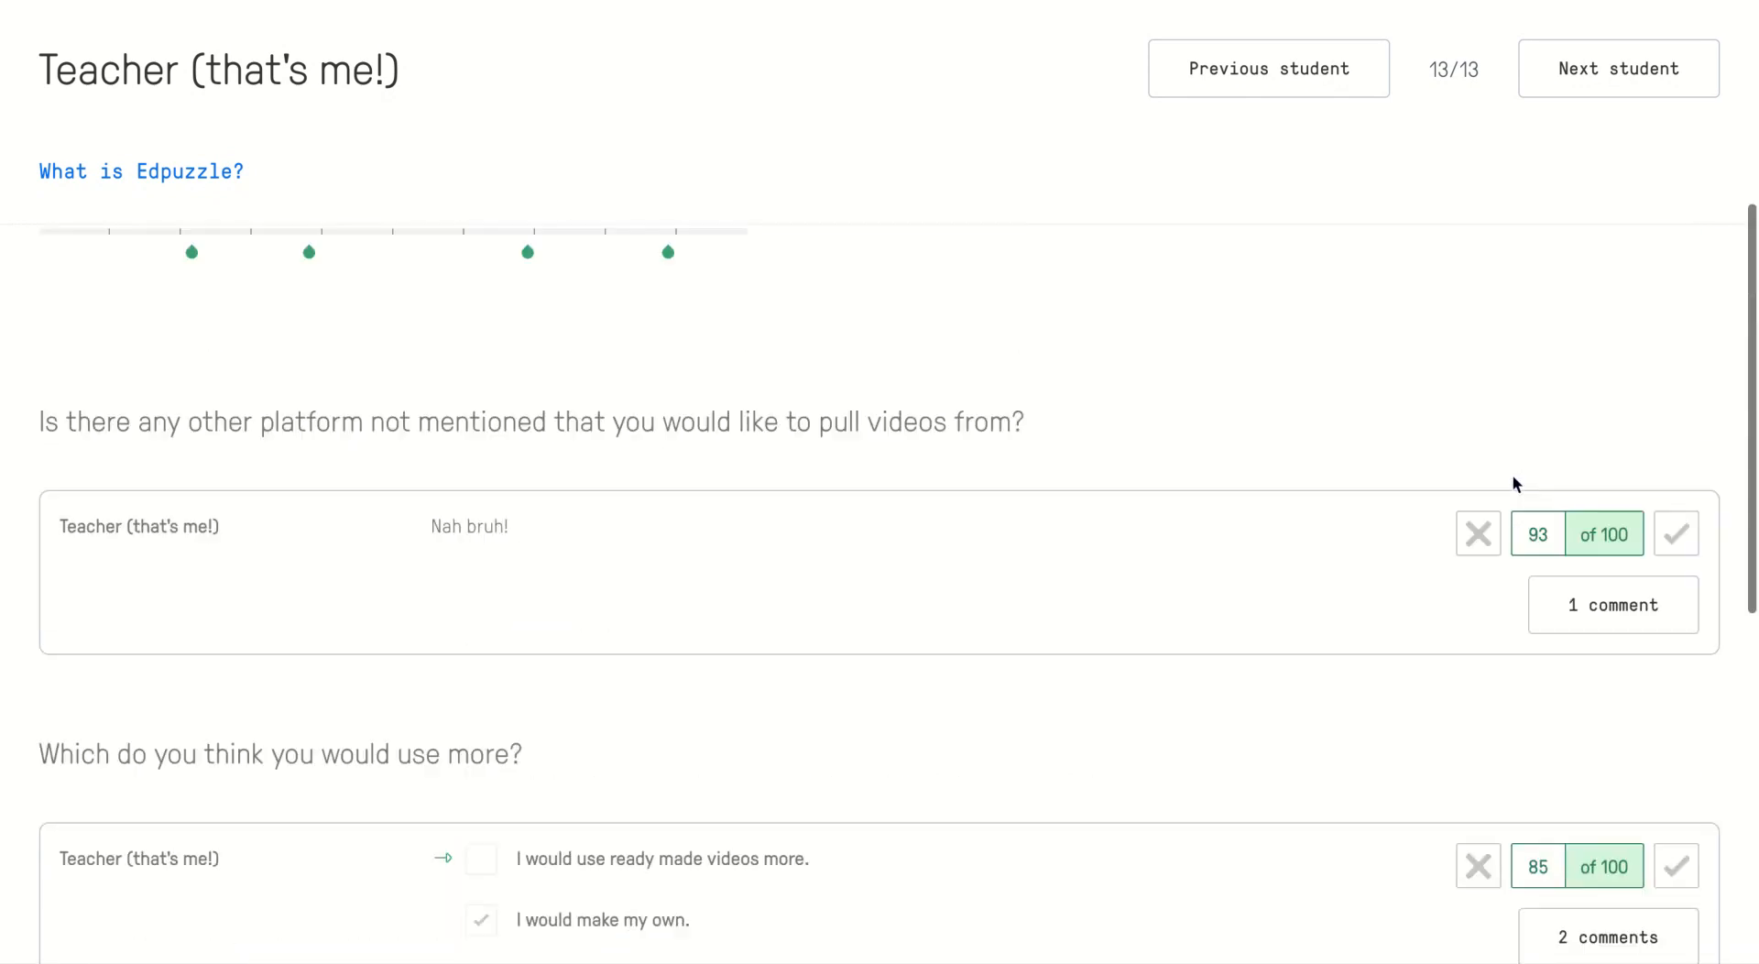
{"action": "scroll", "coordinate": [1512, 474], "scroll_direction": "down", "scroll_amount": 5}
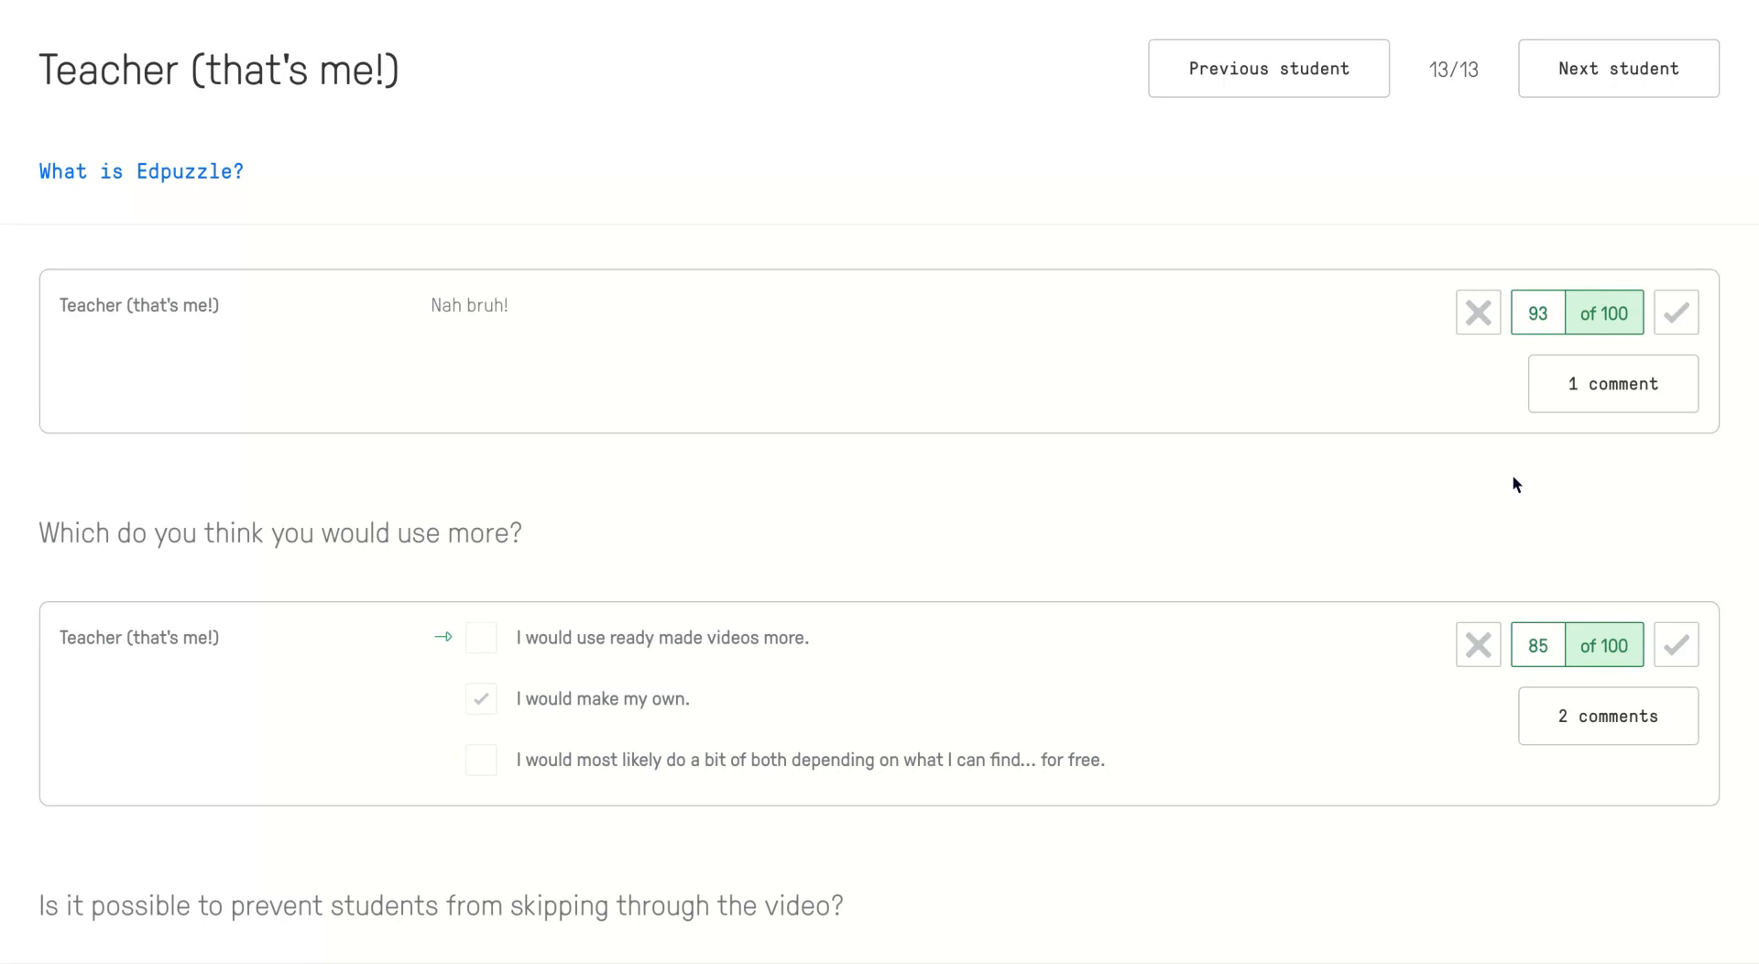
{"action": "scroll", "coordinate": [1512, 477], "scroll_direction": "down", "scroll_amount": 5}
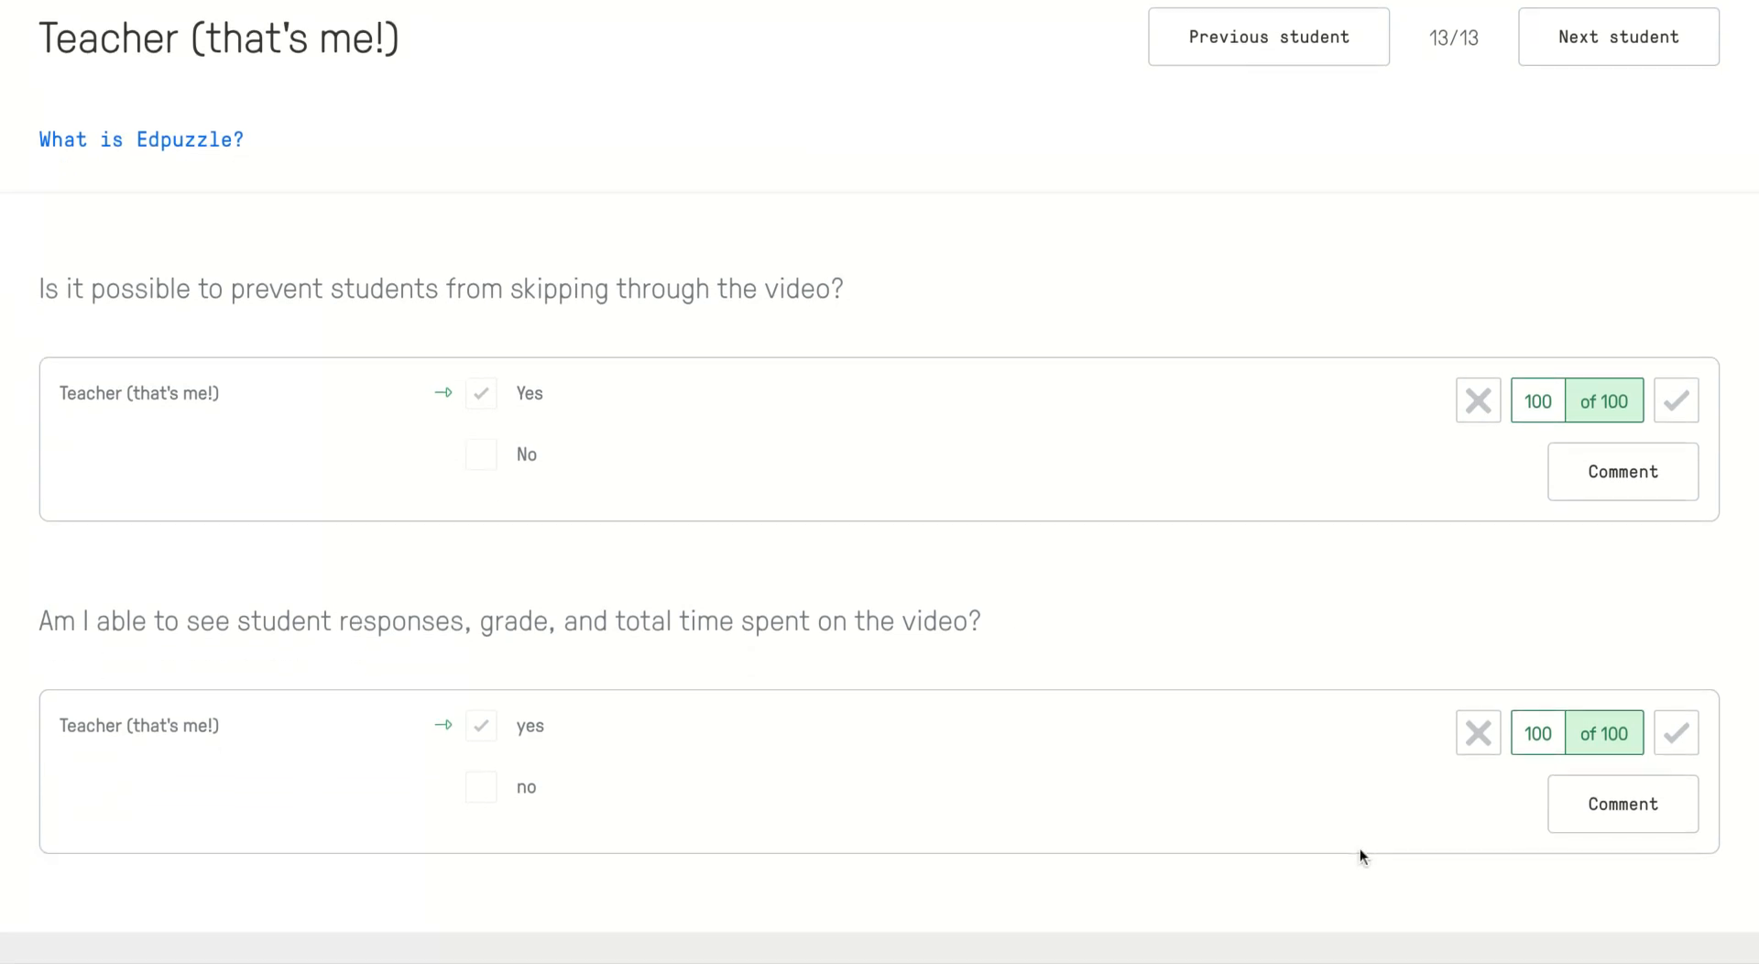
{"action": "scroll", "coordinate": [1359, 848], "scroll_direction": "up", "scroll_amount": 10}
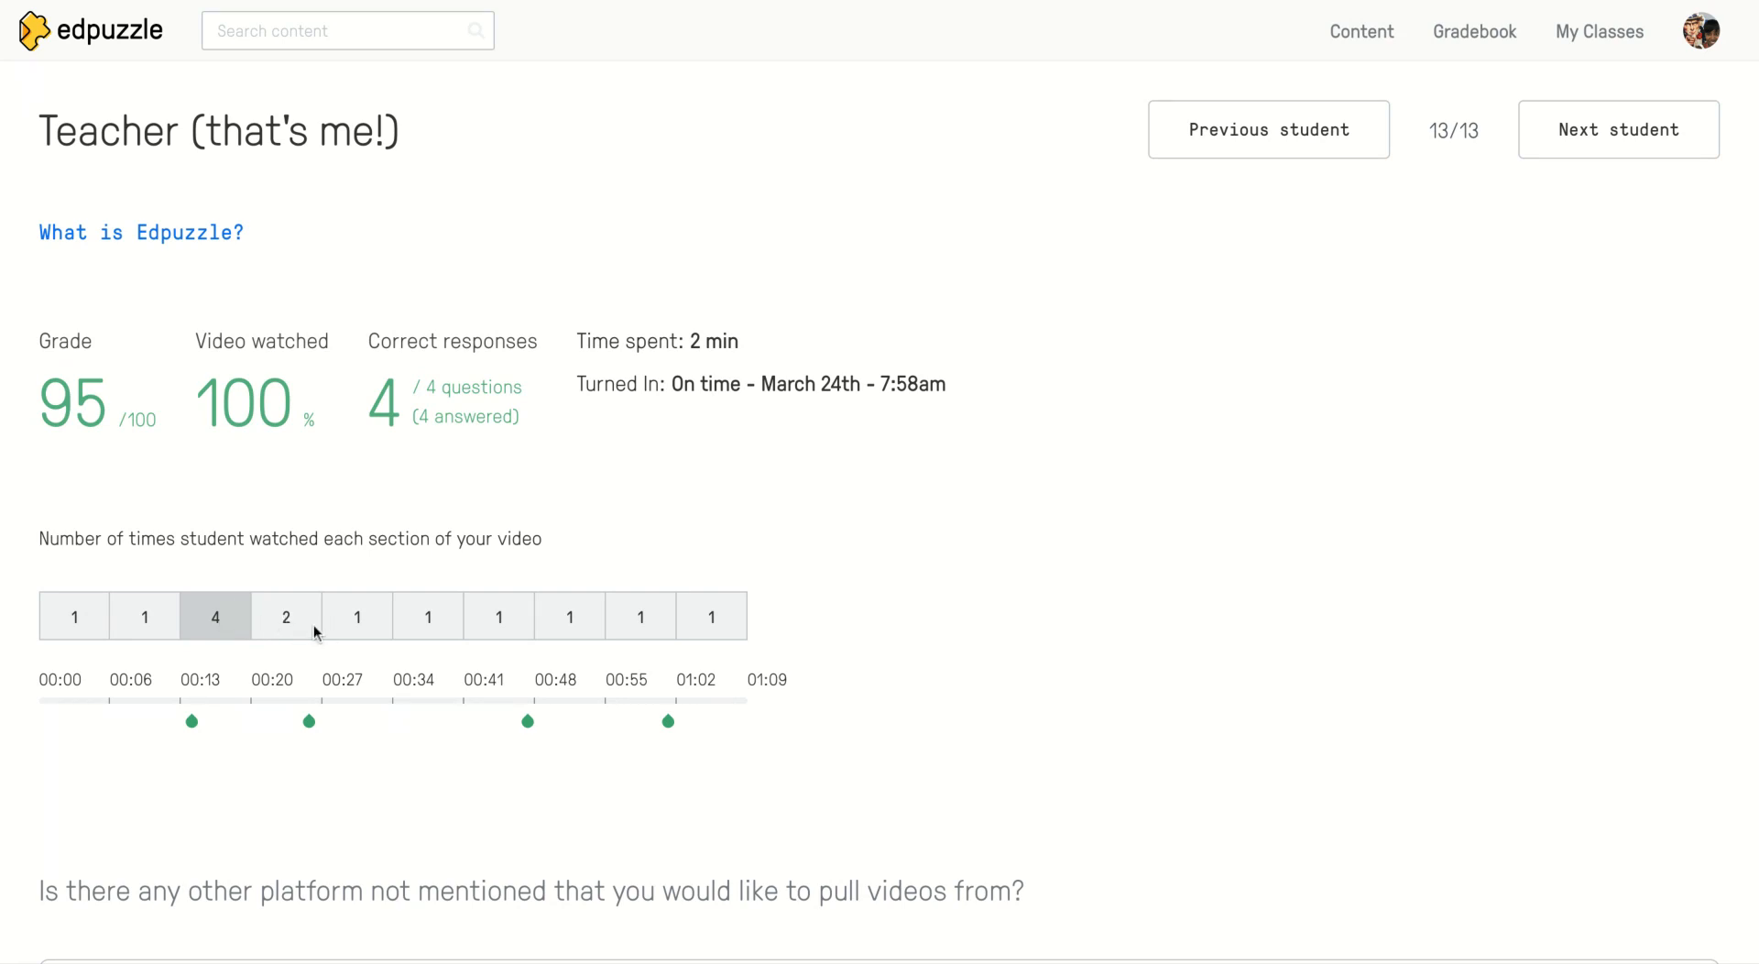
{"action": "scroll", "coordinate": [308, 763], "scroll_direction": "down", "scroll_amount": 5}
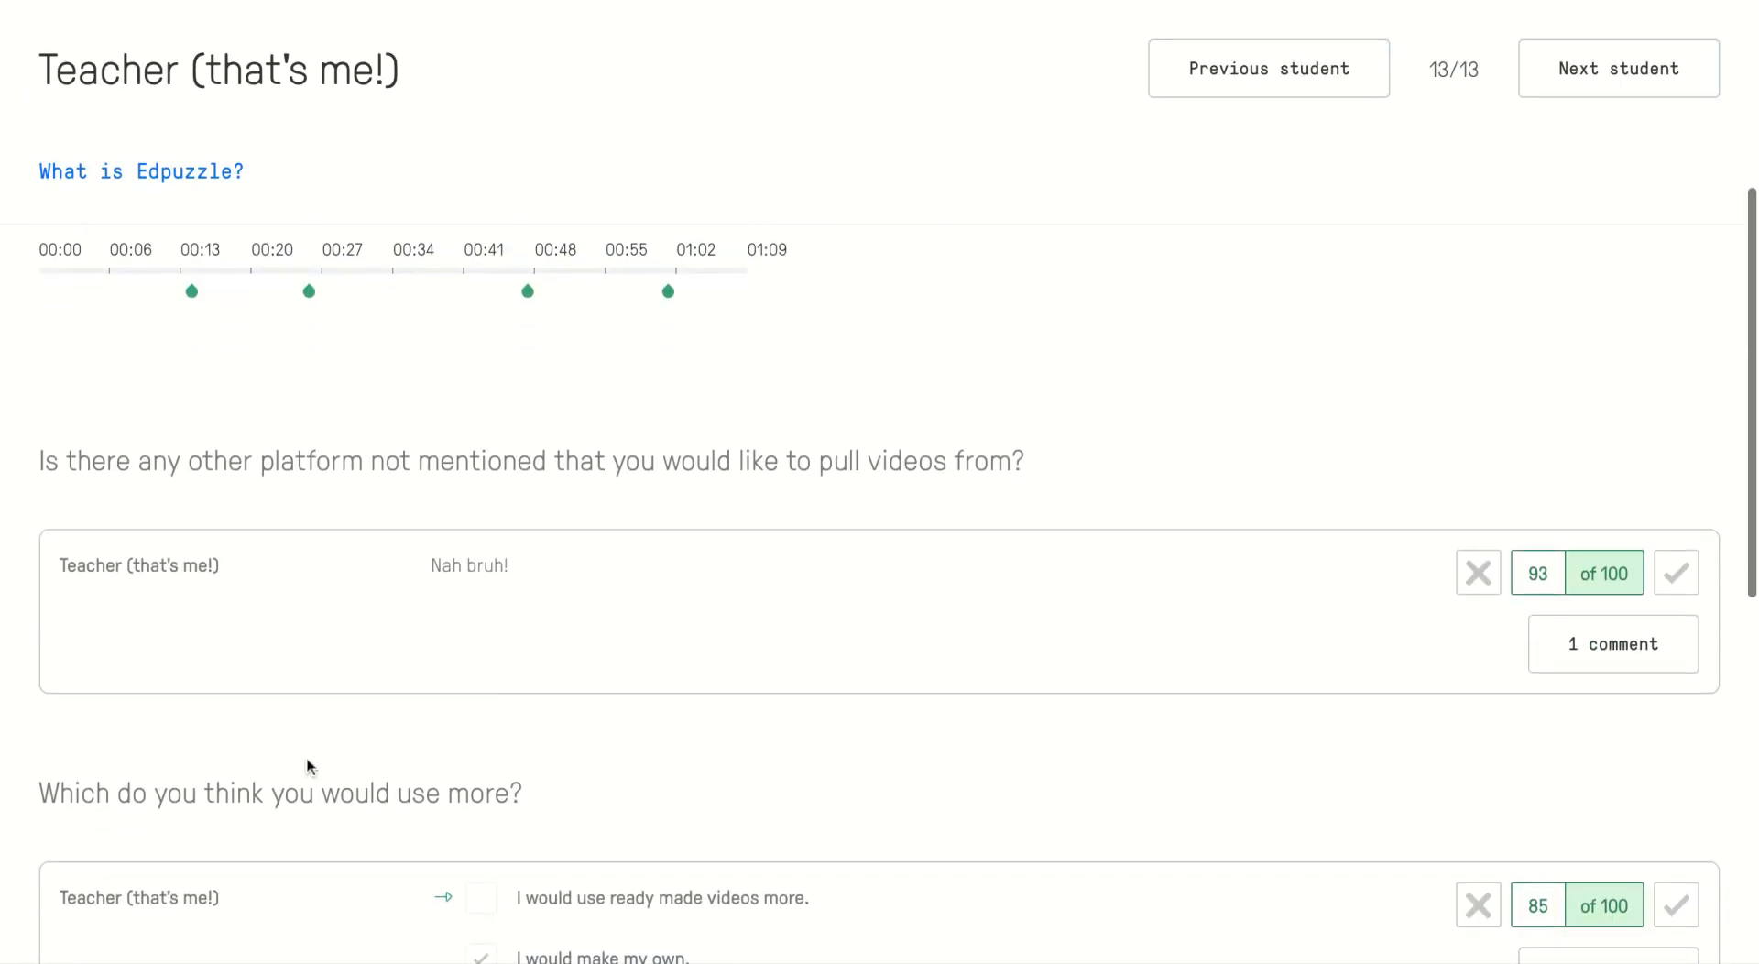
{"action": "scroll", "coordinate": [308, 765], "scroll_direction": "up", "scroll_amount": 3}
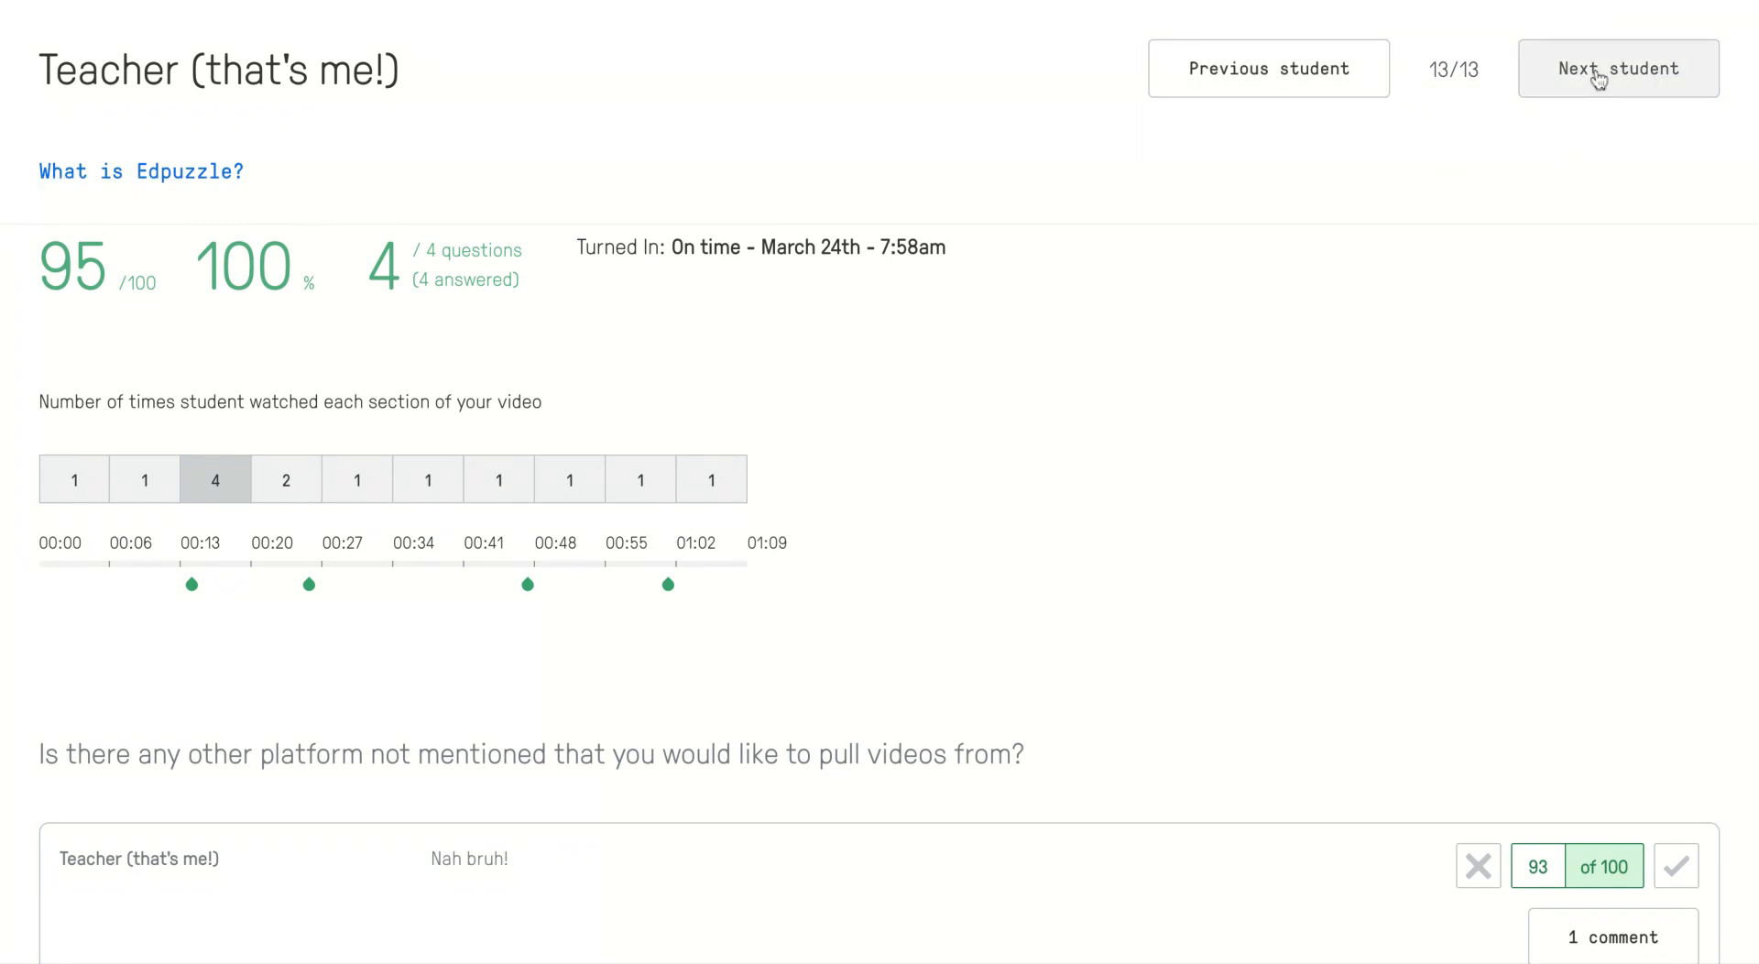
- Examine the next student's progress and answers for the lesson, and return to the class's due assignments
{"action": "left_click", "coordinate": [1659, 77]}
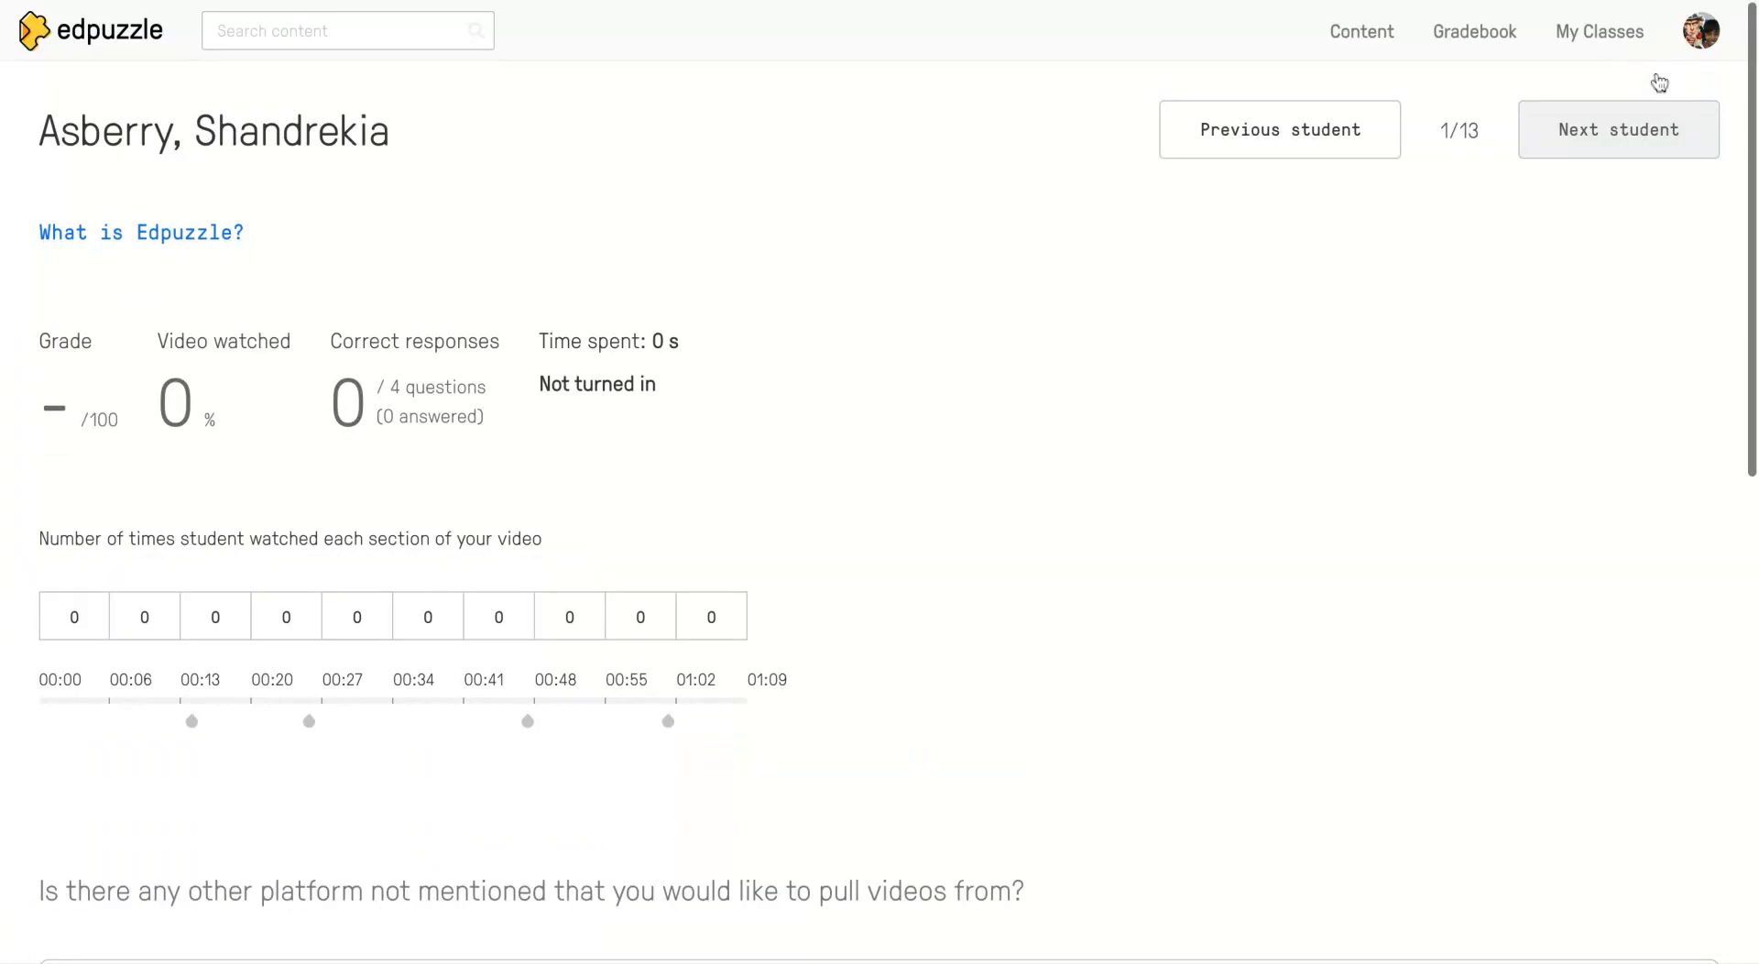
{"action": "scroll", "coordinate": [1504, 195], "scroll_direction": "down", "scroll_amount": 10}
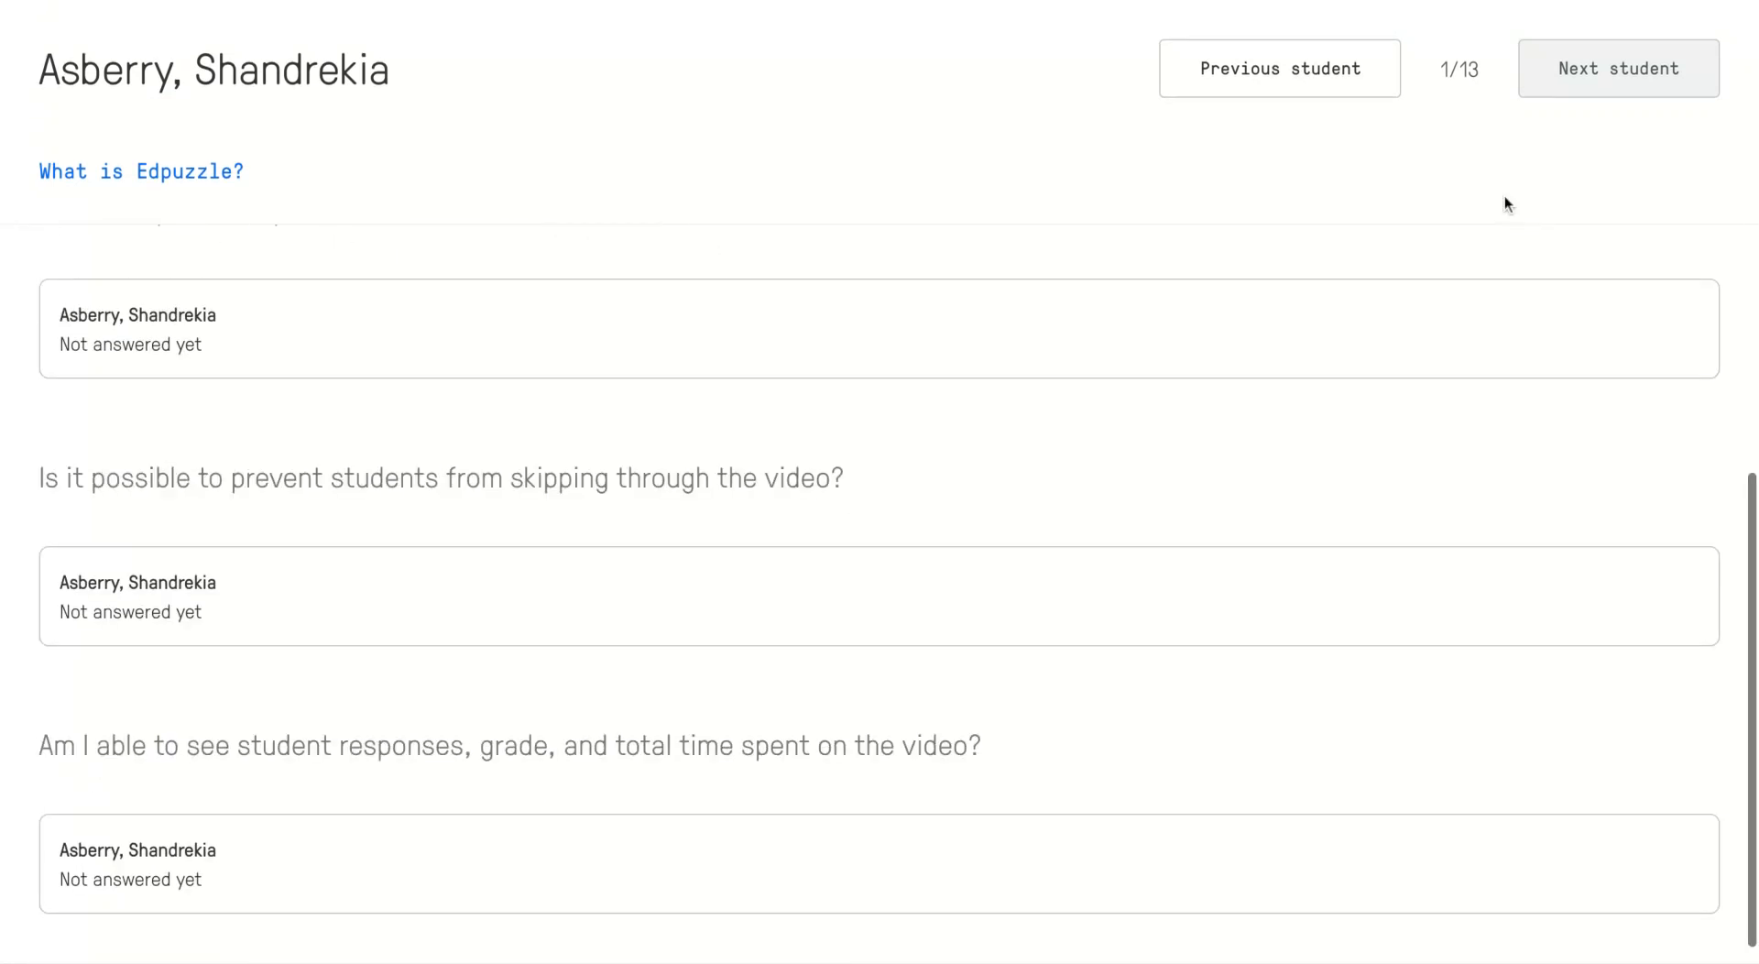
{"action": "scroll", "coordinate": [1504, 195], "scroll_direction": "up", "scroll_amount": 10}
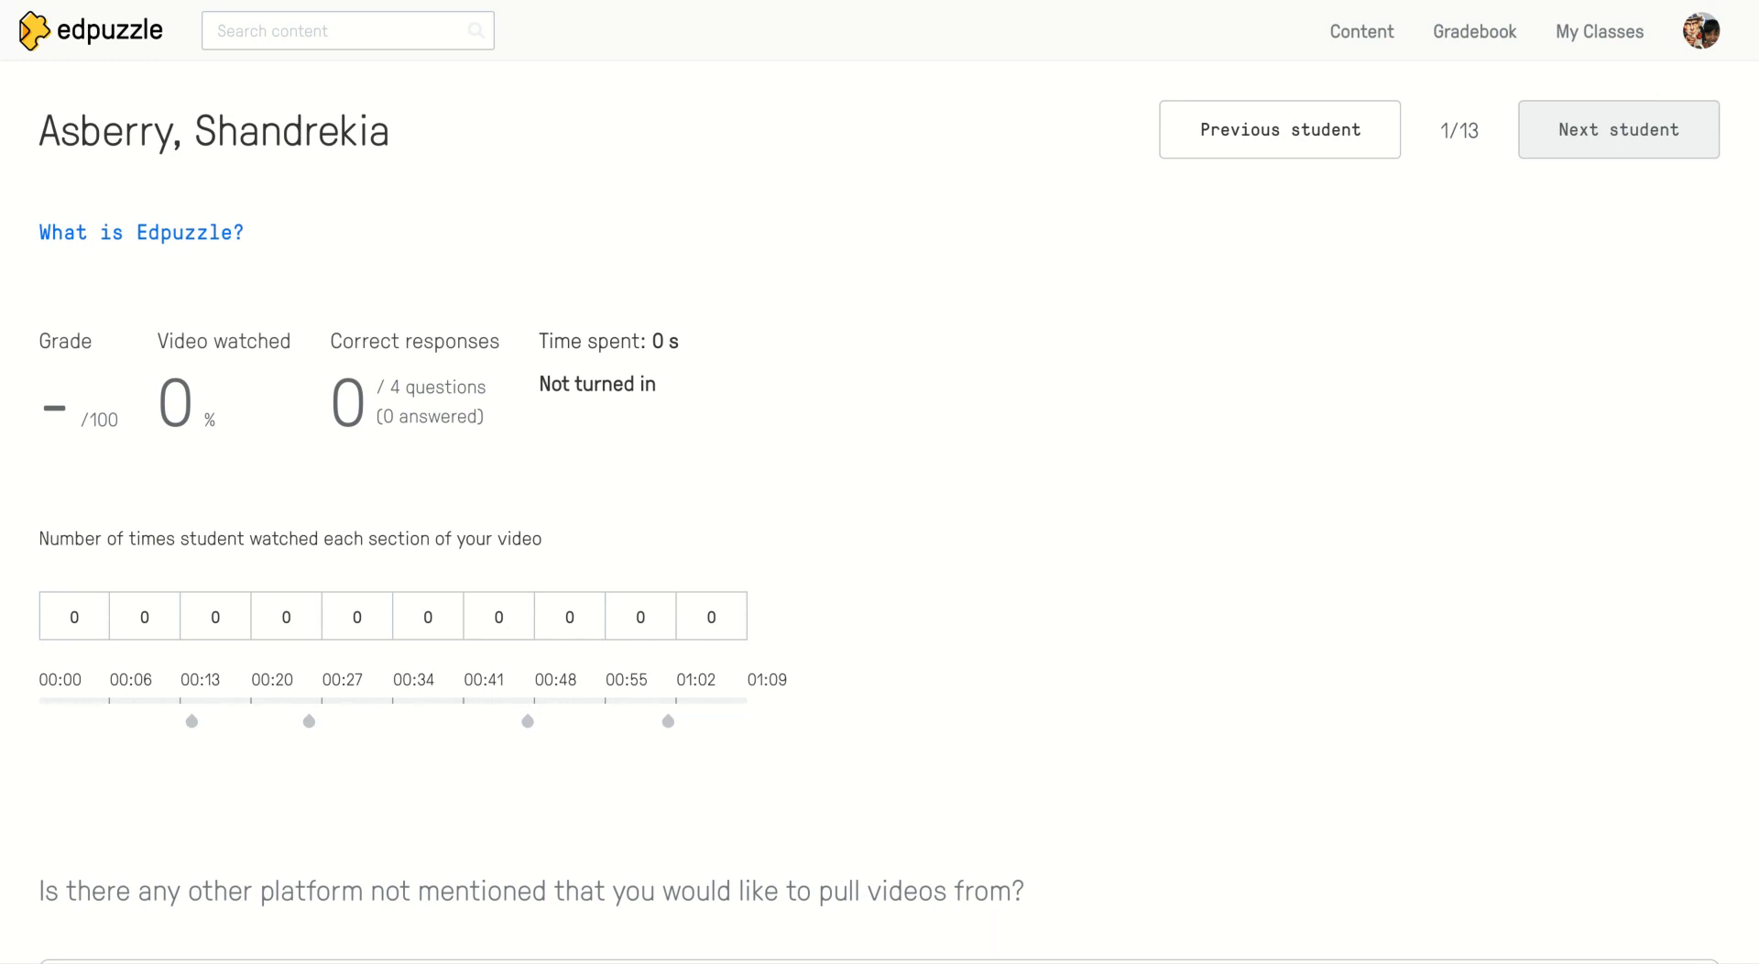
{"action": "left_click", "coordinate": [1586, 39]}
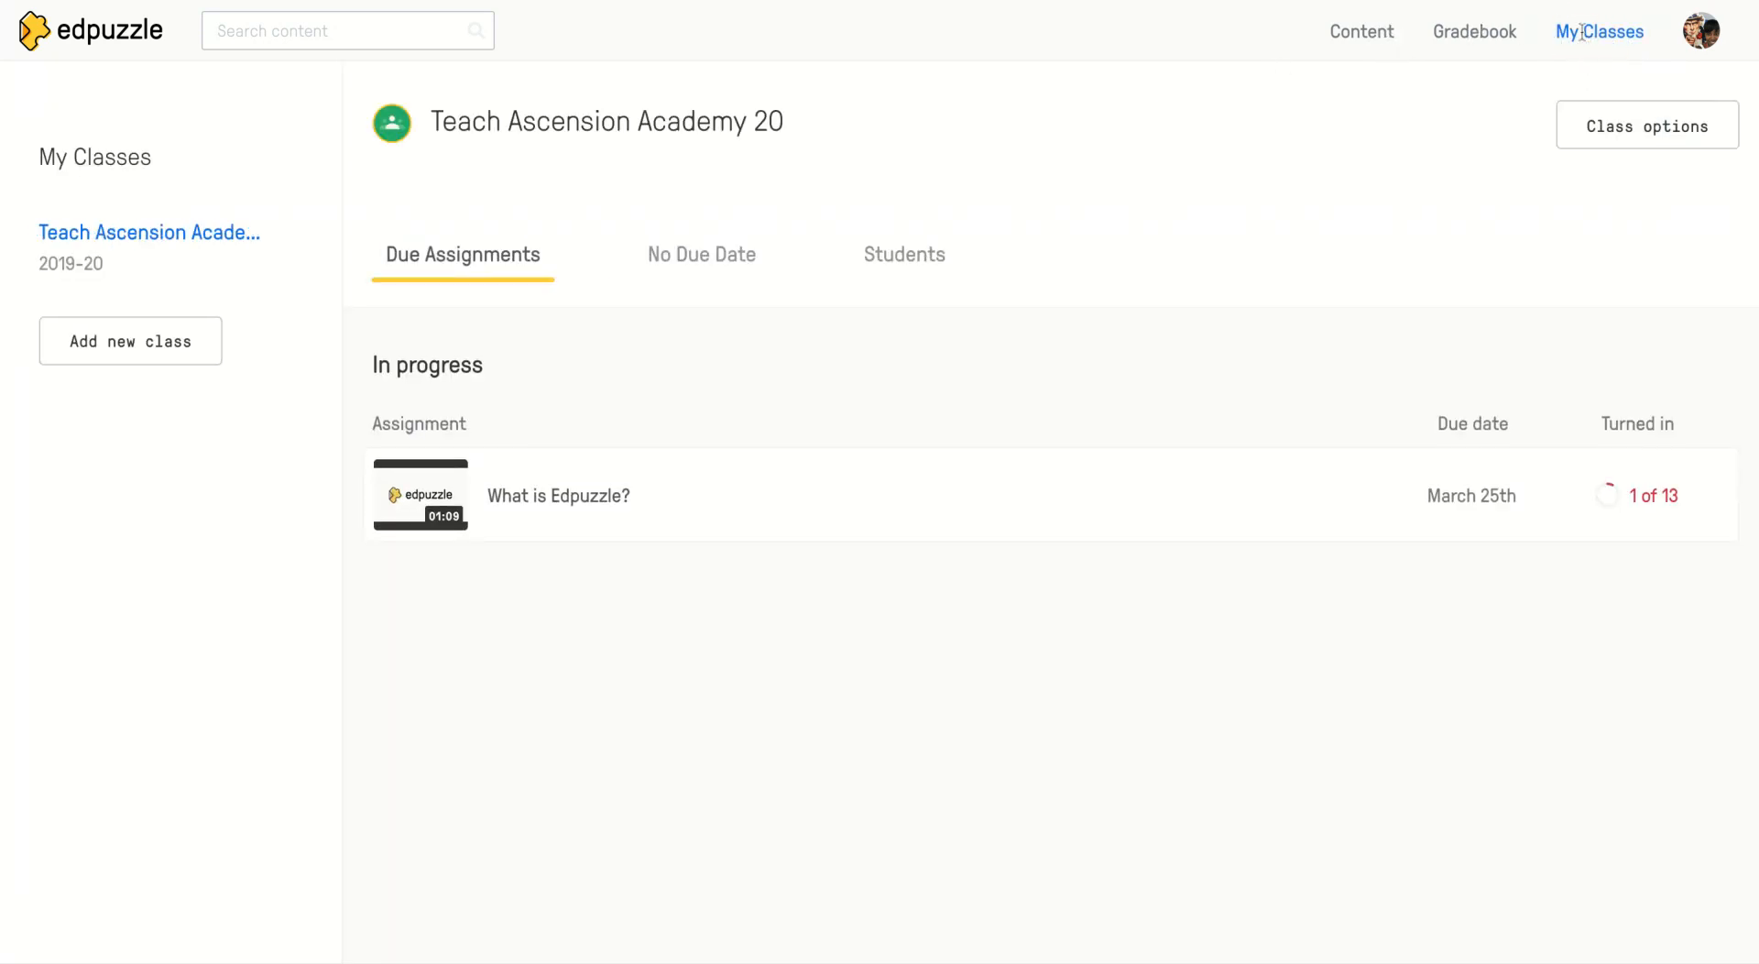